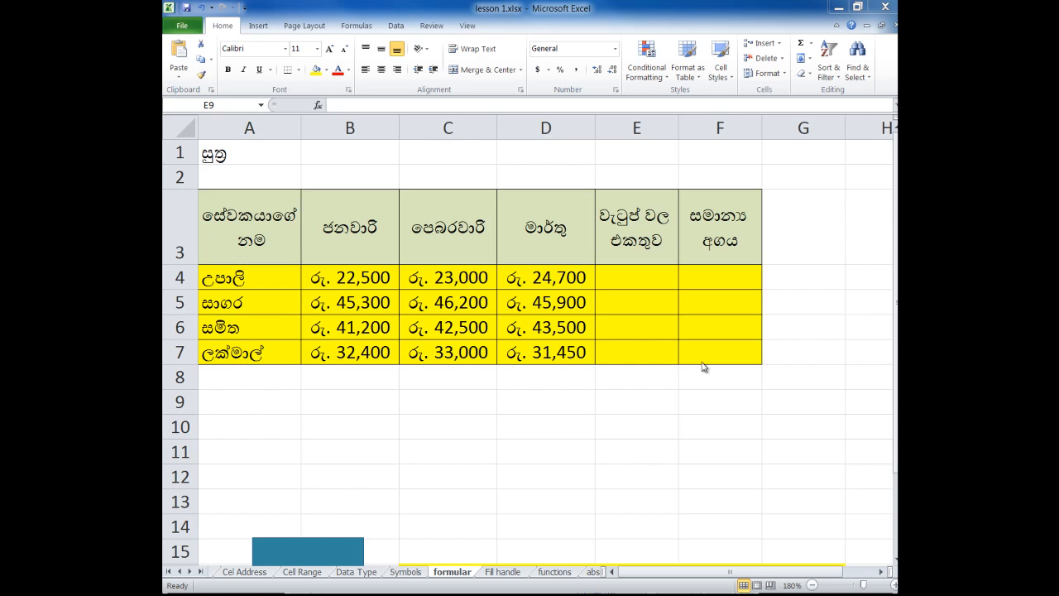
Go back to the start of the workbook and view the Interface sheet.
{"action": "left_click", "coordinate": [253, 575]}
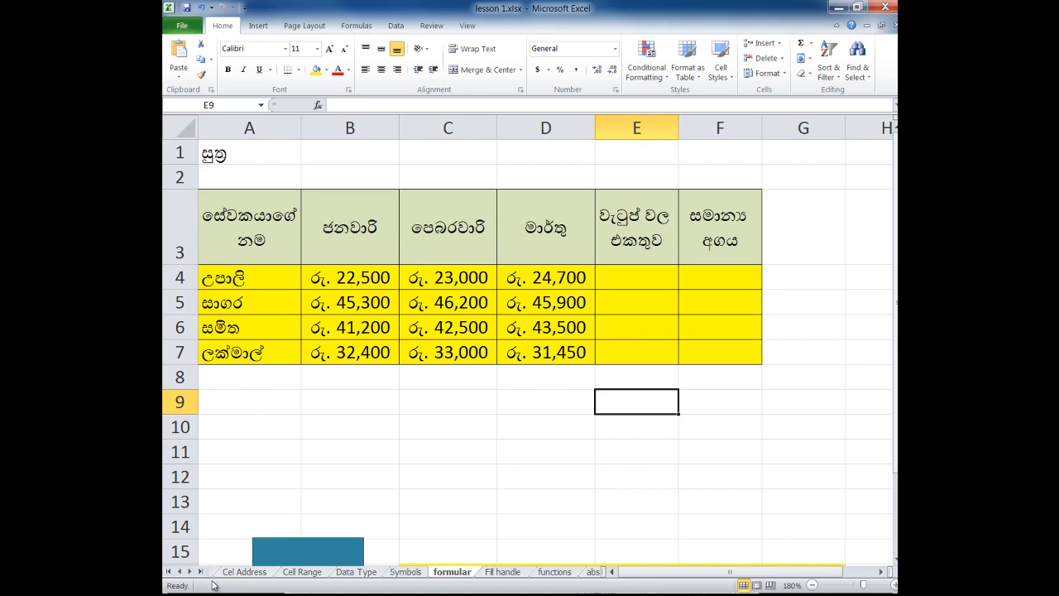
{"action": "left_click", "coordinate": [168, 571]}
{"action": "left_click", "coordinate": [235, 572]}
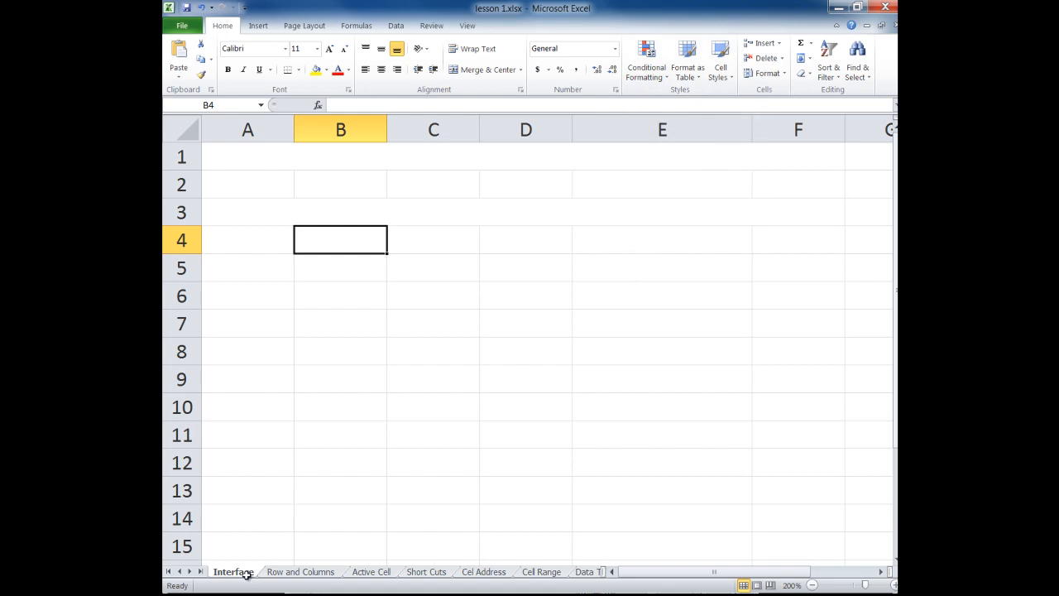
On the Row and Columns sheet, jump to the last column and last row, and return to cell A1.
{"action": "left_click", "coordinate": [281, 578]}
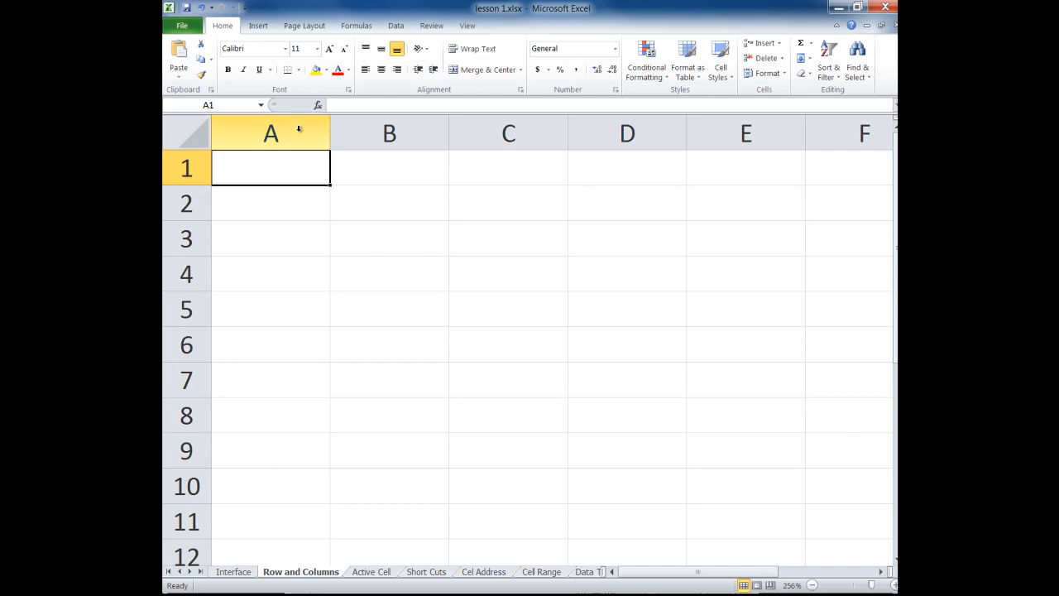
{"action": "key", "text": "ctrl+Right"}
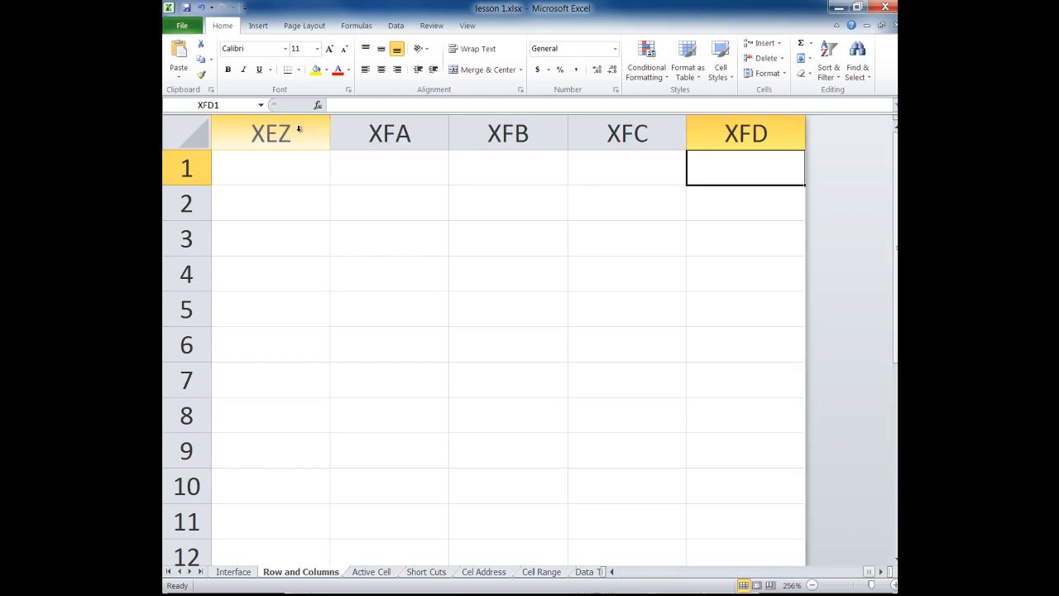
{"action": "key", "text": "ctrl+Down"}
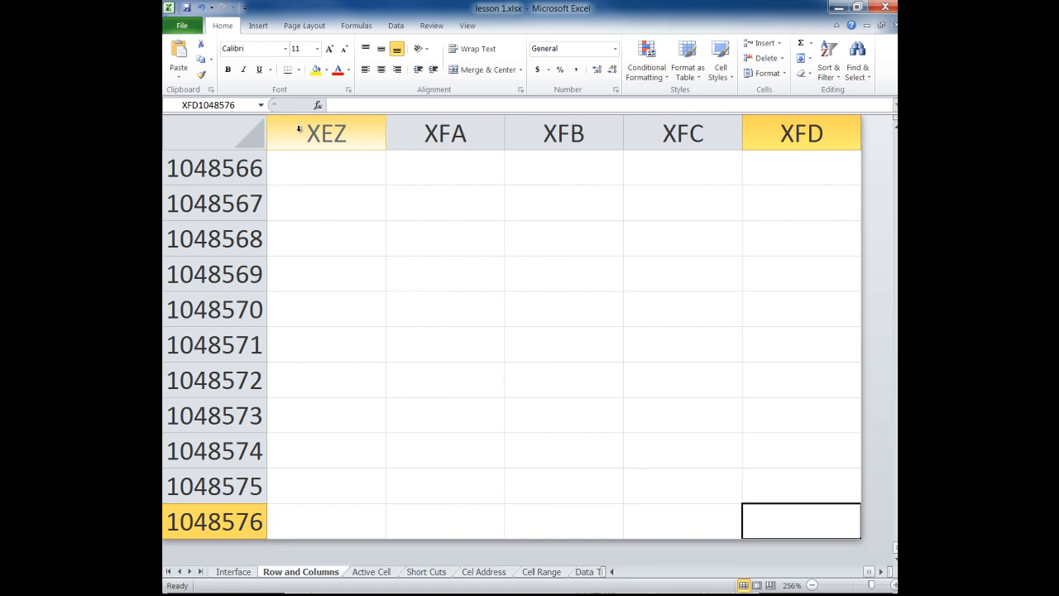
{"action": "key", "text": "ctrl+Left"}
{"action": "key", "text": "ctrl+Up"}
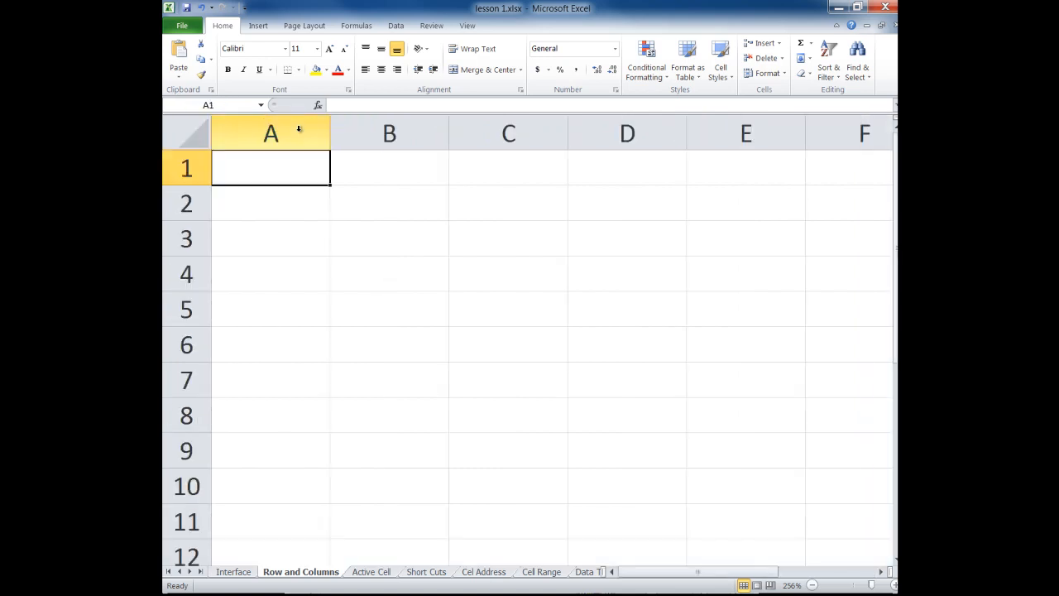
Look through the Active Cell, Short Cuts and Cel Address sheets.
{"action": "left_click", "coordinate": [389, 572]}
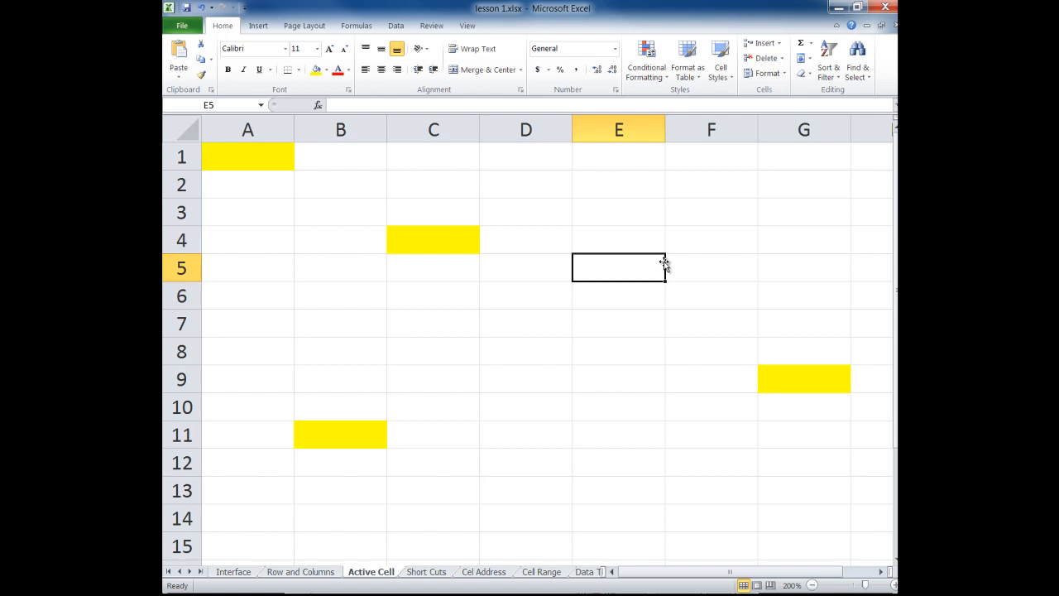
{"action": "left_click", "coordinate": [437, 575]}
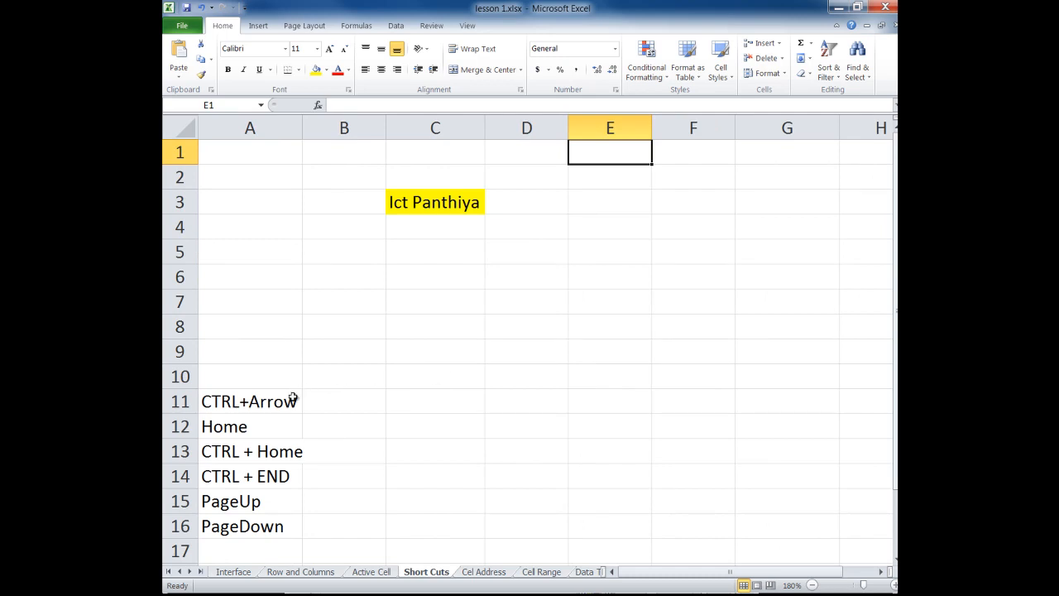
{"action": "left_click", "coordinate": [484, 572]}
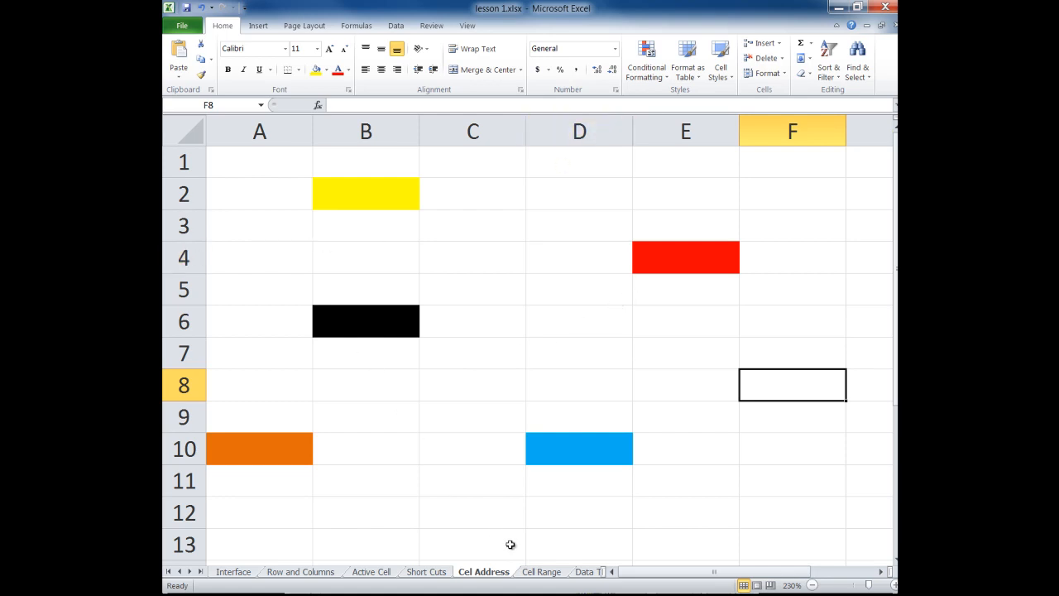
On the Cell Range sheet, select the first and last cells, A1 and C6, of the green range in turn.
{"action": "left_click", "coordinate": [542, 572]}
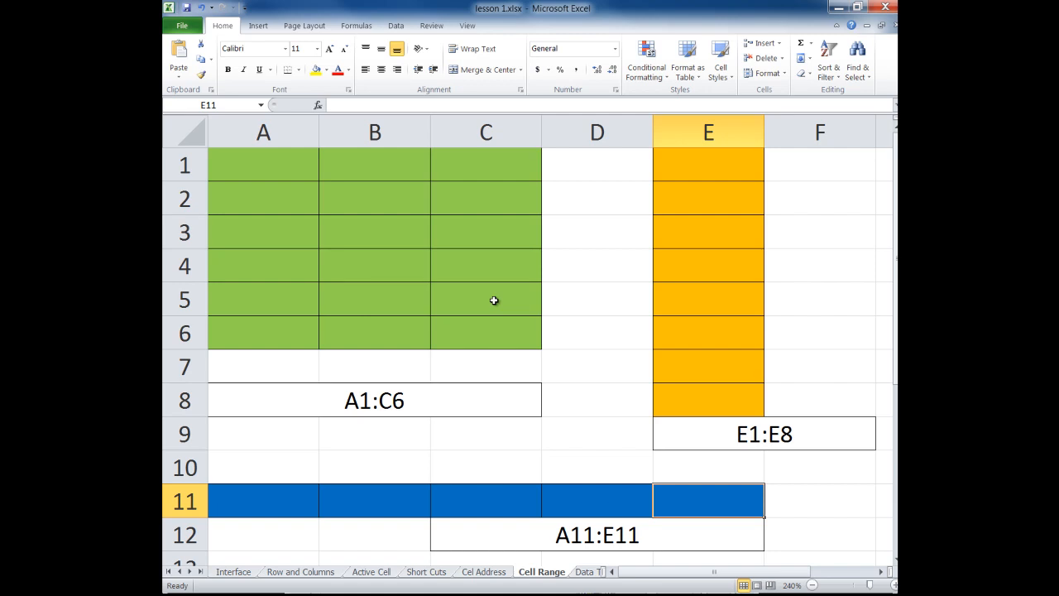
{"action": "left_click", "coordinate": [292, 184]}
{"action": "left_click", "coordinate": [292, 175]}
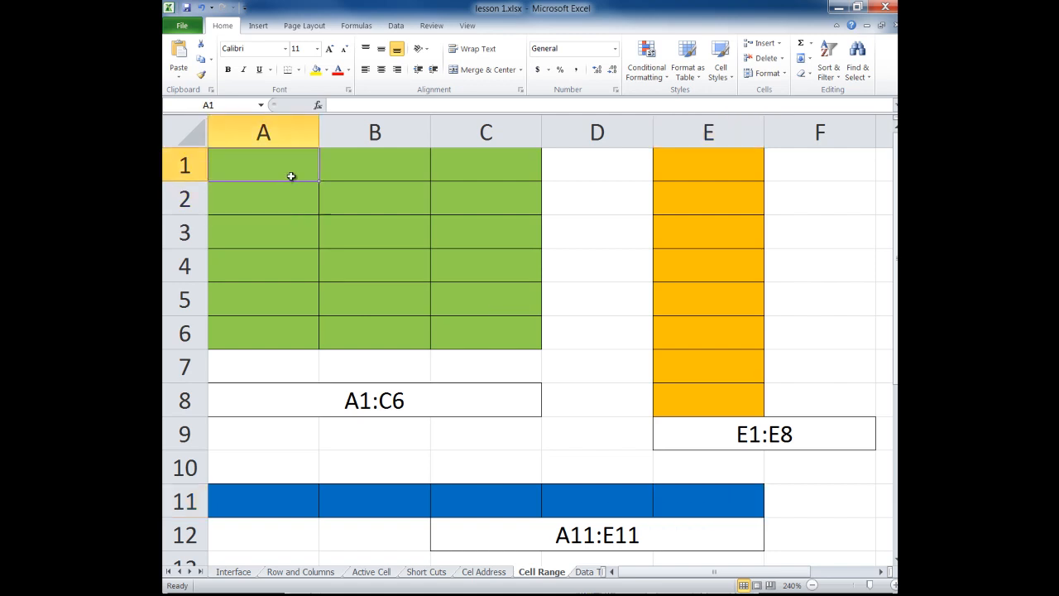
{"action": "left_click", "coordinate": [458, 331]}
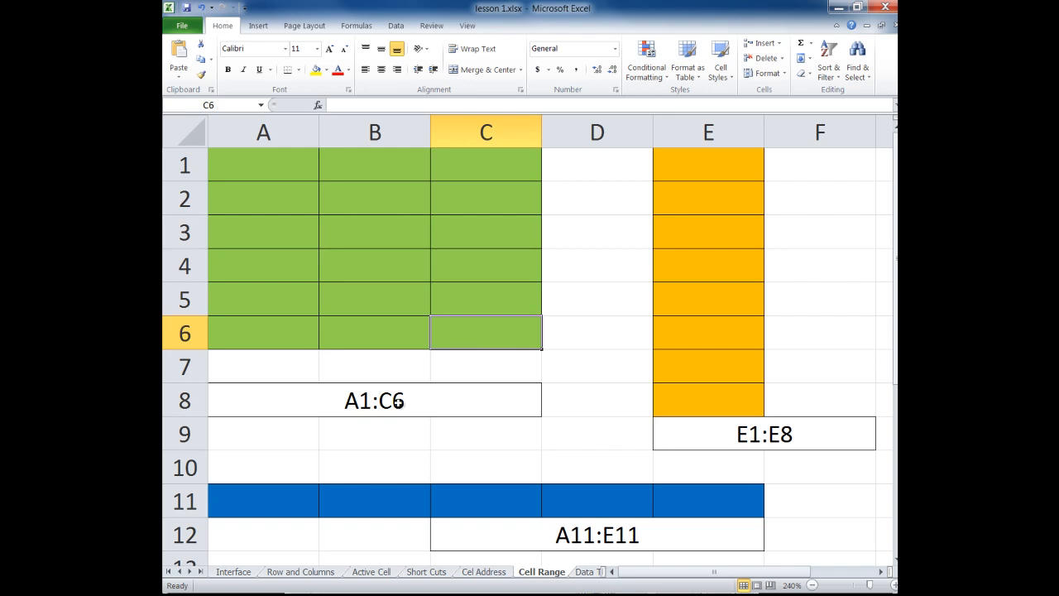
On the Data Type sheet, select the Text, Number and Formular labels one after another.
{"action": "left_click", "coordinate": [587, 573]}
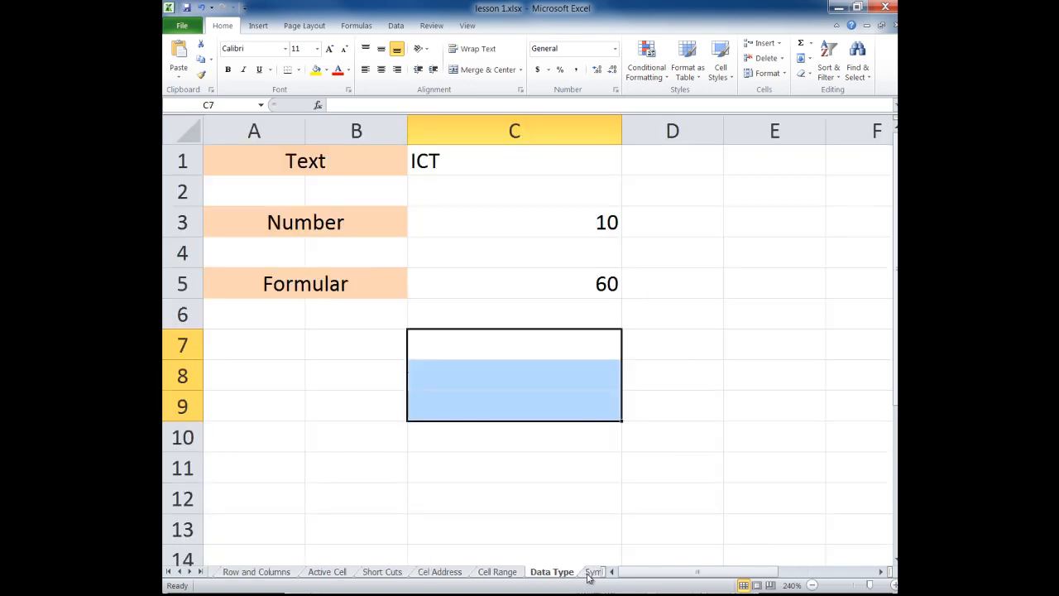
{"action": "left_click", "coordinate": [362, 175]}
{"action": "left_click", "coordinate": [362, 222]}
{"action": "left_click", "coordinate": [364, 288]}
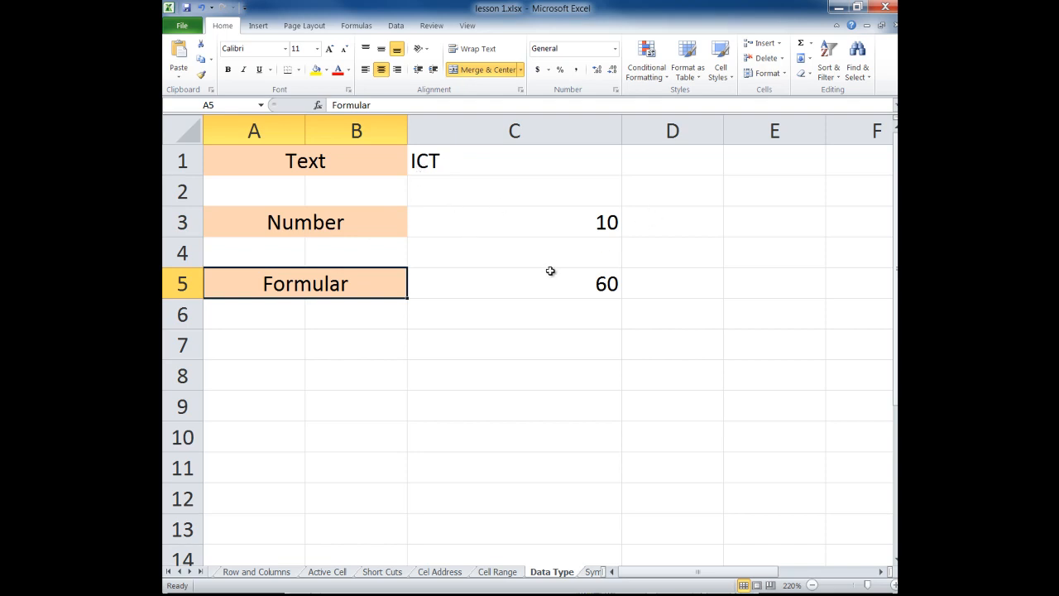
View the operators on the Symbols sheet and return to the salary table on the formular sheet.
{"action": "left_click", "coordinate": [592, 572]}
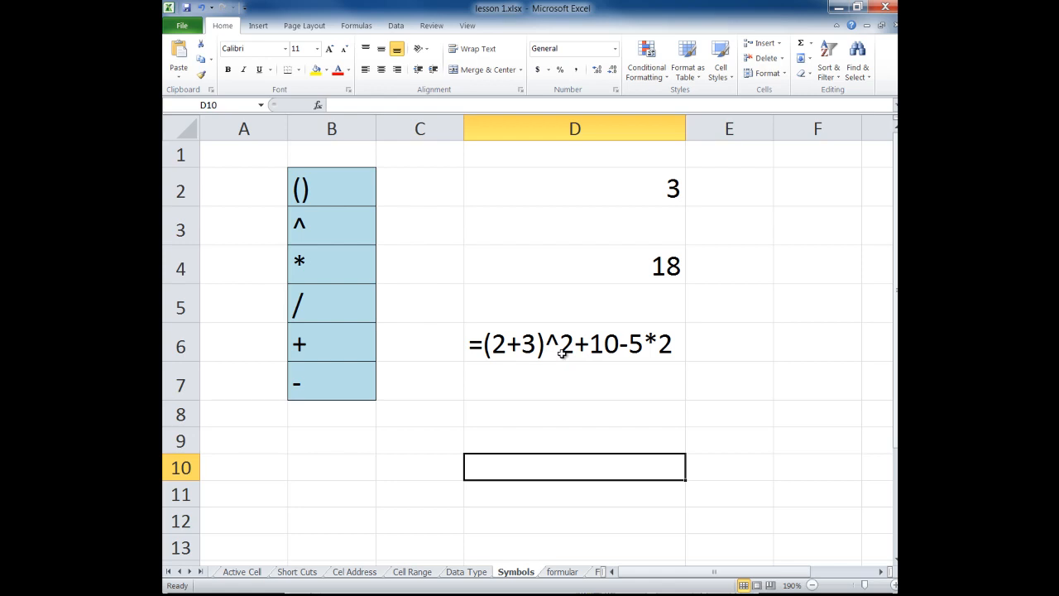
{"action": "left_click", "coordinate": [560, 575]}
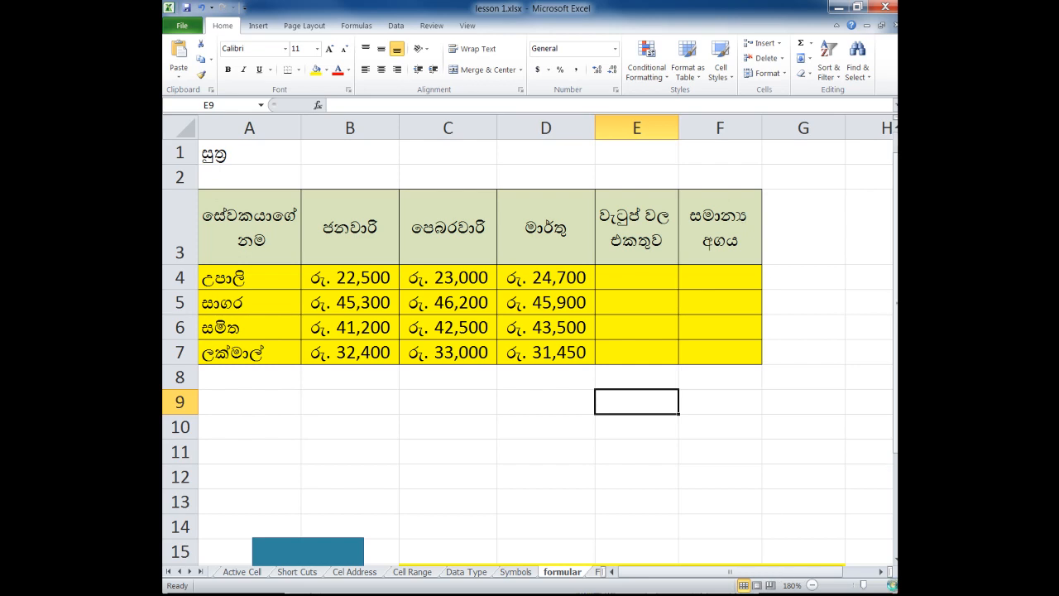
{"action": "left_click", "coordinate": [894, 586]}
{"action": "left_click_drag", "start_coordinate": [896, 183], "coordinate": [897, 157]}
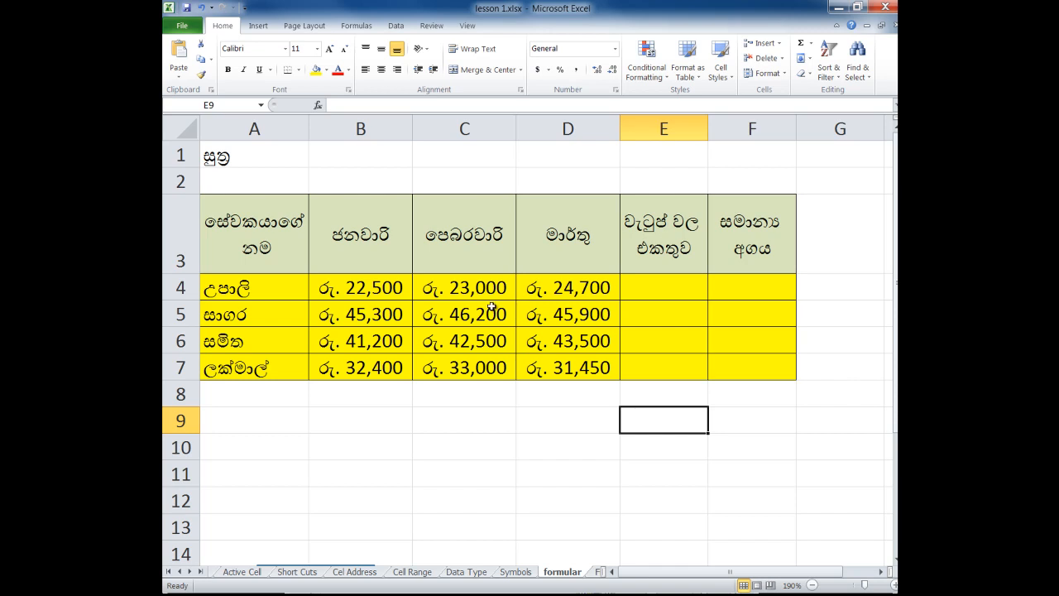
Widen column E of the salary table so its total heading fits on one line.
{"action": "left_click", "coordinate": [663, 288]}
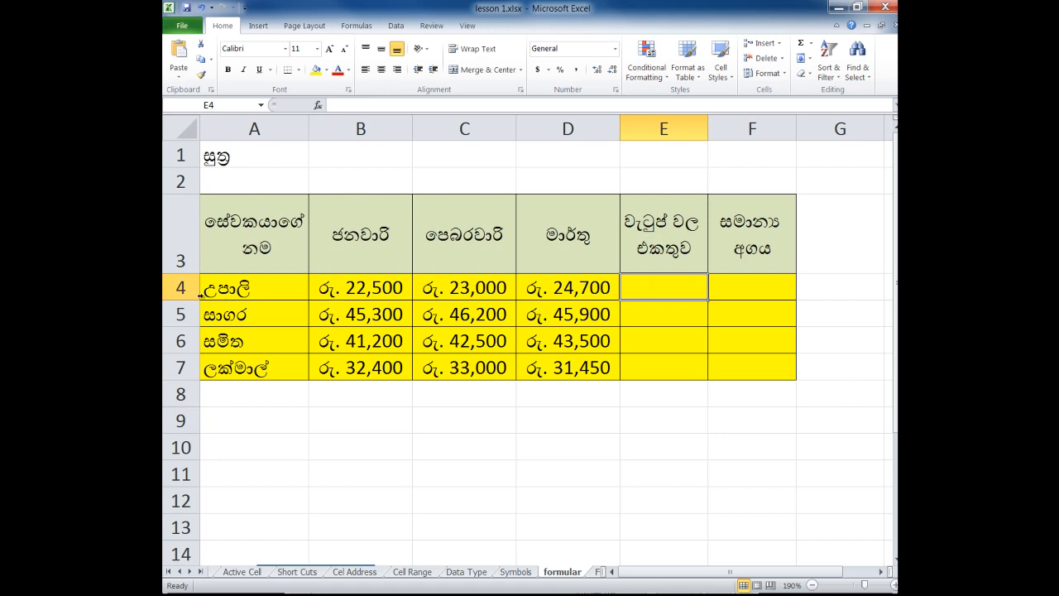
{"action": "left_click", "coordinate": [236, 291]}
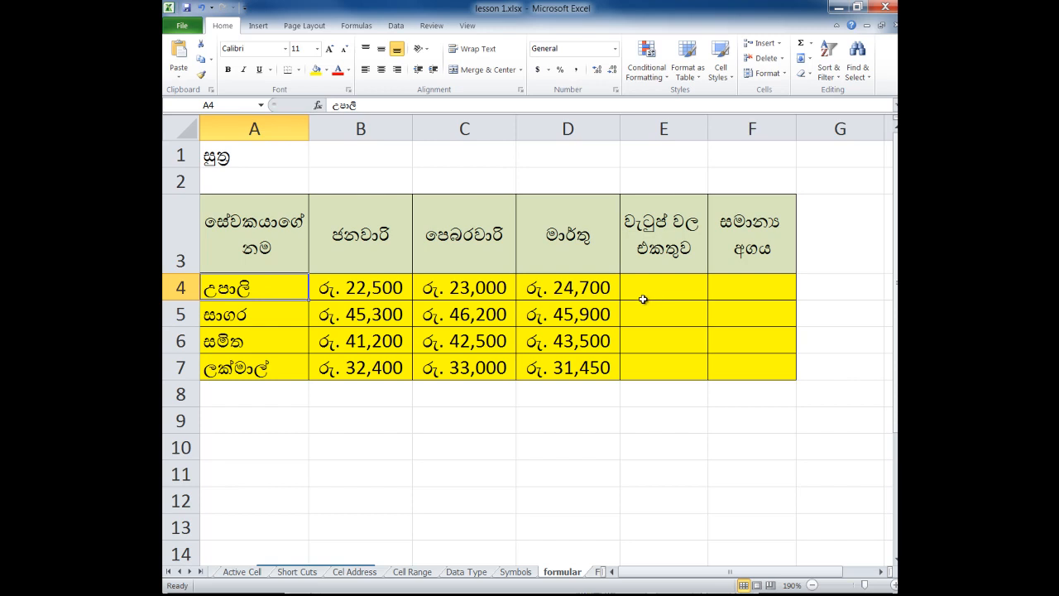
{"action": "left_click", "coordinate": [671, 296]}
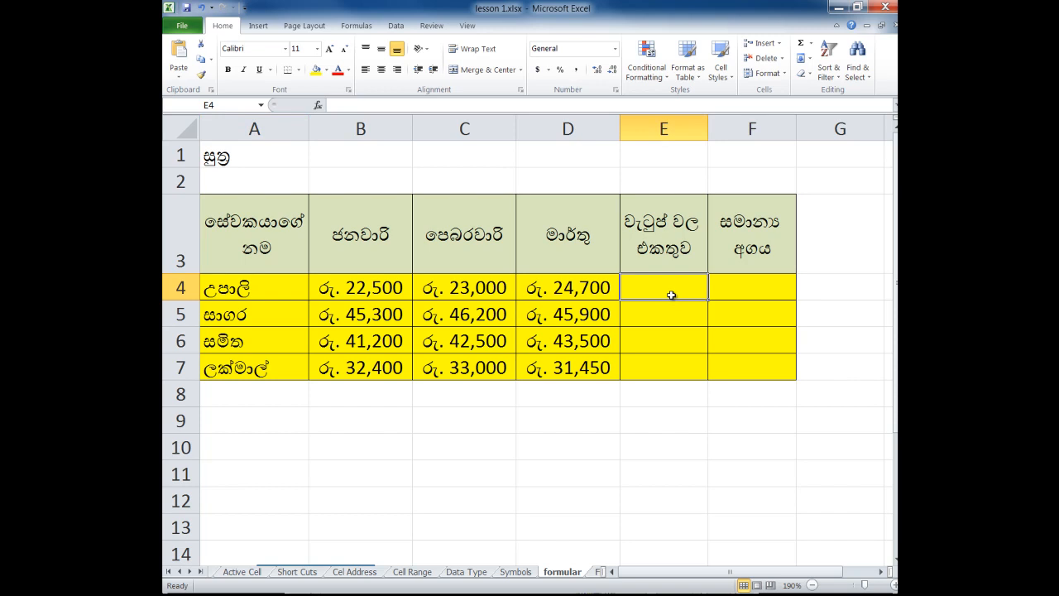
{"action": "left_click_drag", "start_coordinate": [709, 137], "coordinate": [767, 137]}
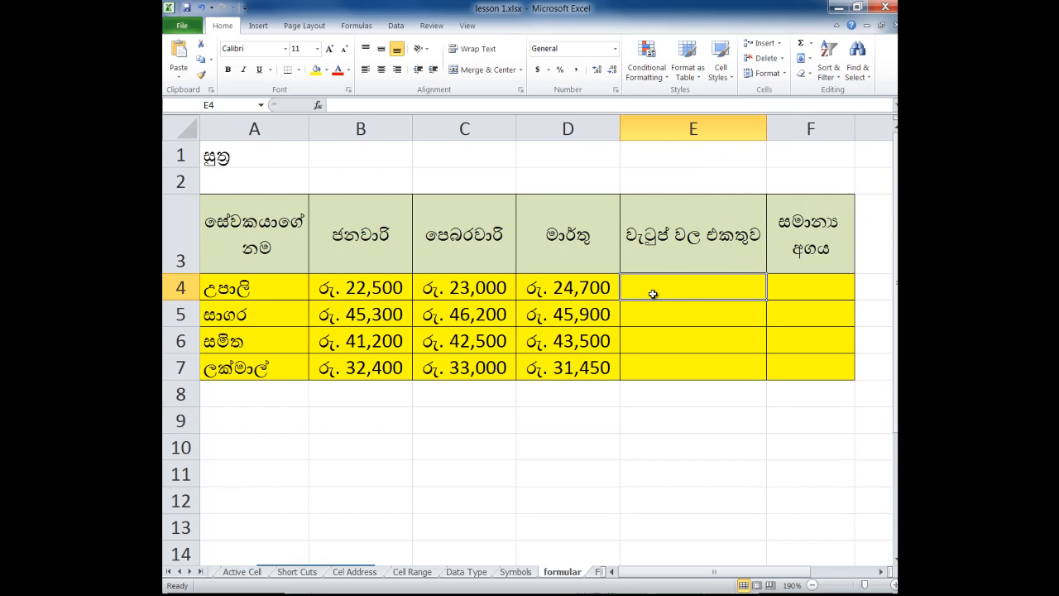
Enter the formula =B4+C4+D4 in cell E4 to total the first employee's three monthly salaries.
{"action": "type", "text": "="}
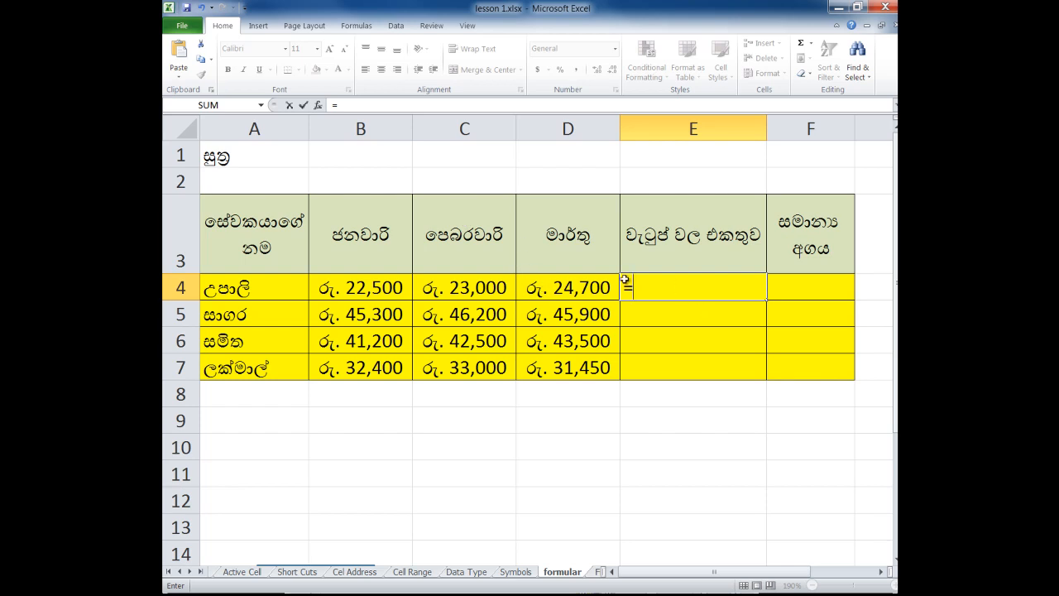
{"action": "left_click", "coordinate": [363, 285]}
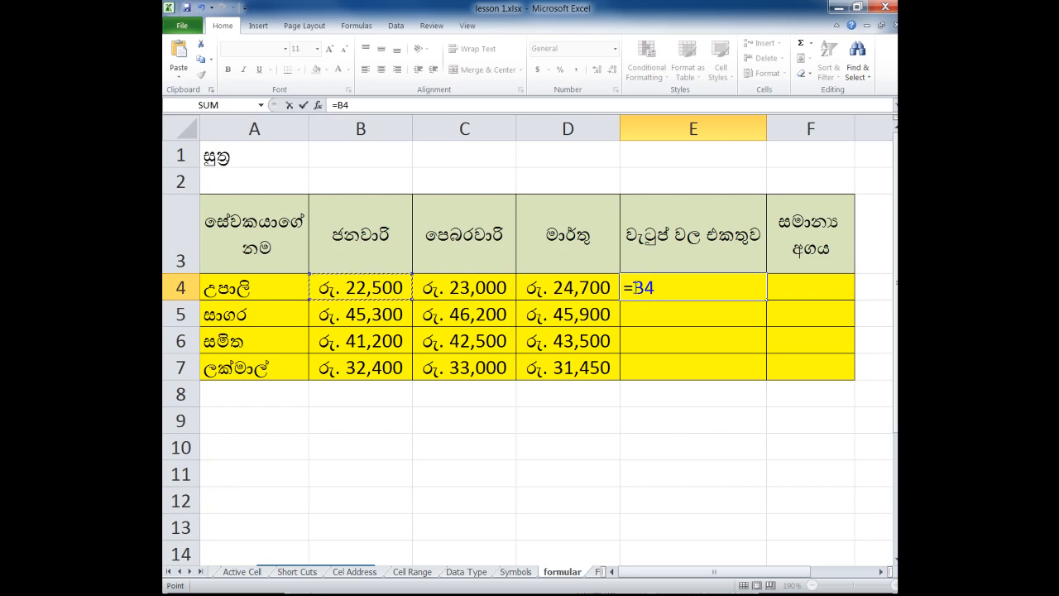
{"action": "left_click_drag", "start_coordinate": [634, 287], "coordinate": [666, 283]}
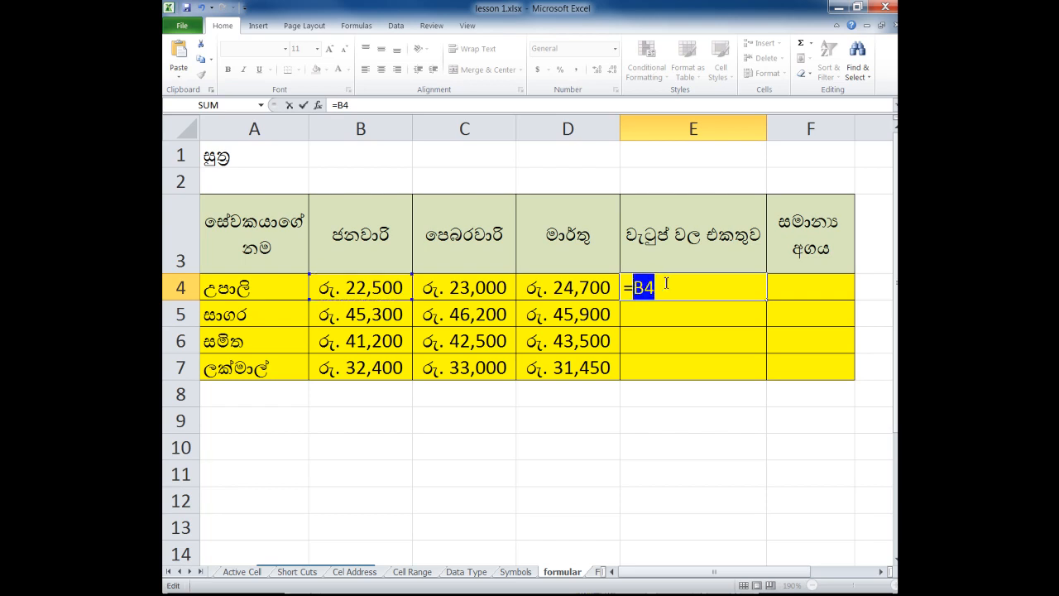
{"action": "key", "text": "BackSpace"}
{"action": "type", "text": "B4"}
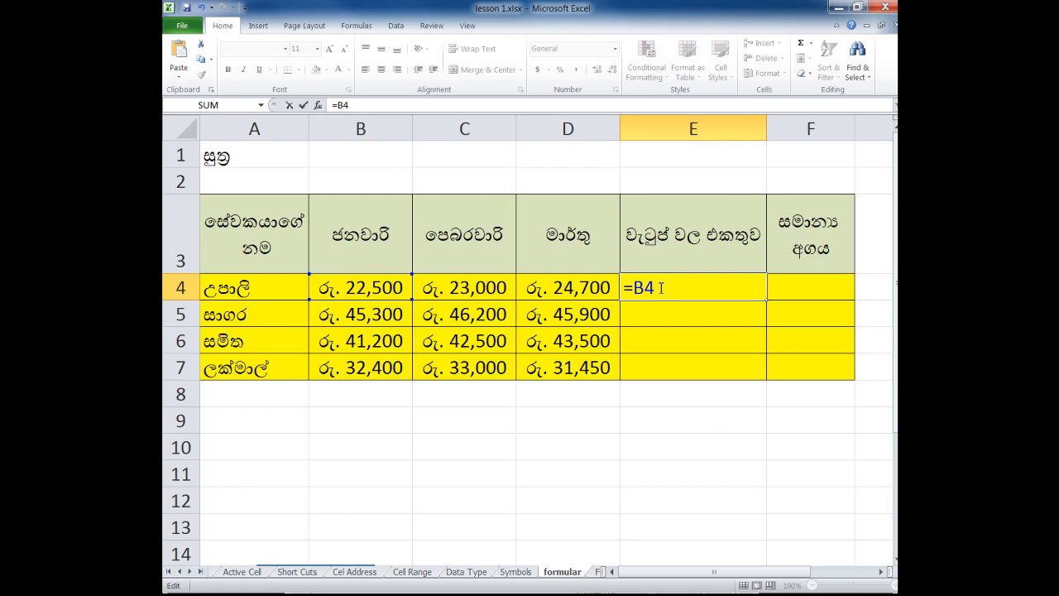
{"action": "type", "text": "+"}
{"action": "left_click", "coordinate": [461, 282]}
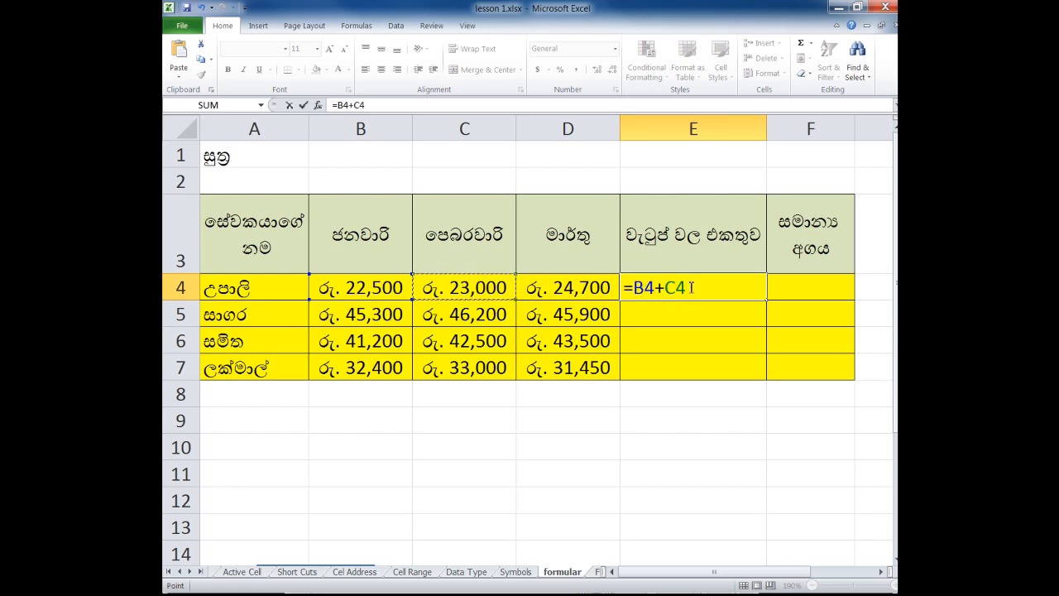
{"action": "type", "text": "+"}
{"action": "left_click", "coordinate": [574, 288]}
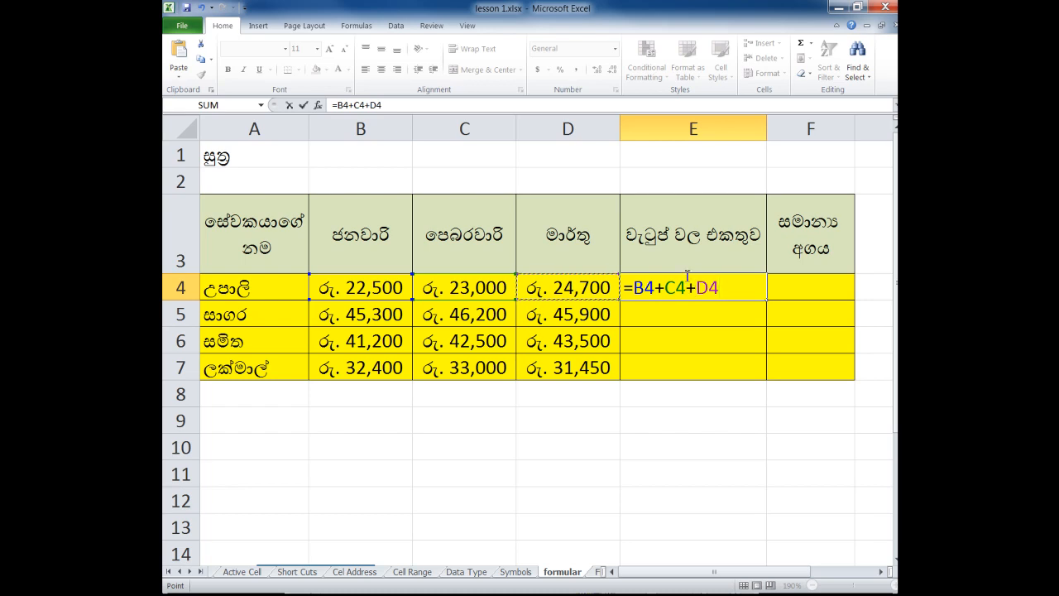
{"action": "key", "text": "Return"}
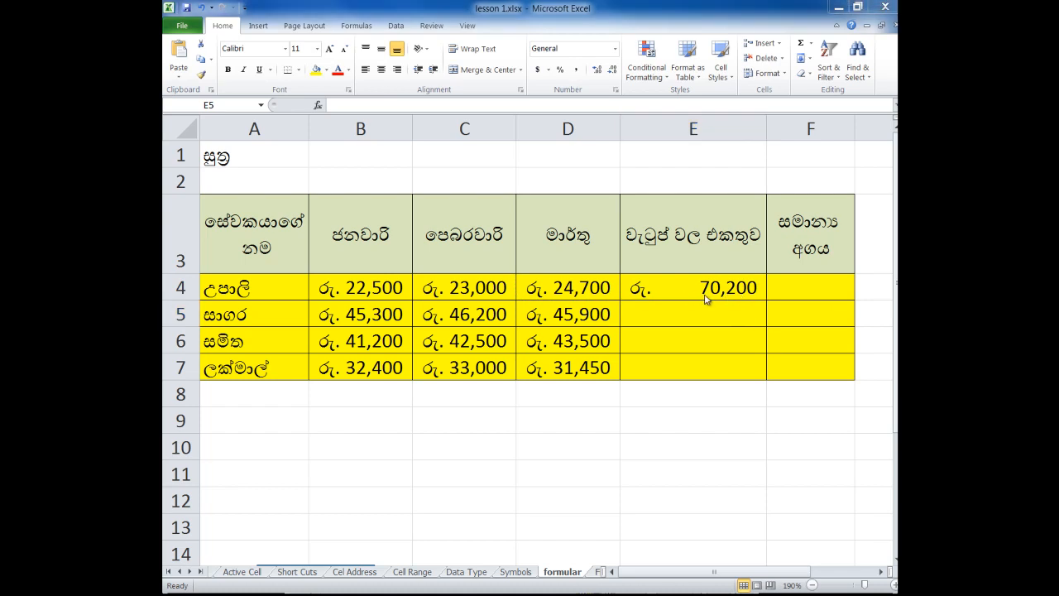
Total the second employee's three monthly salaries in cell E5 with the formula =B5+C5+D5.
{"action": "left_click", "coordinate": [654, 314]}
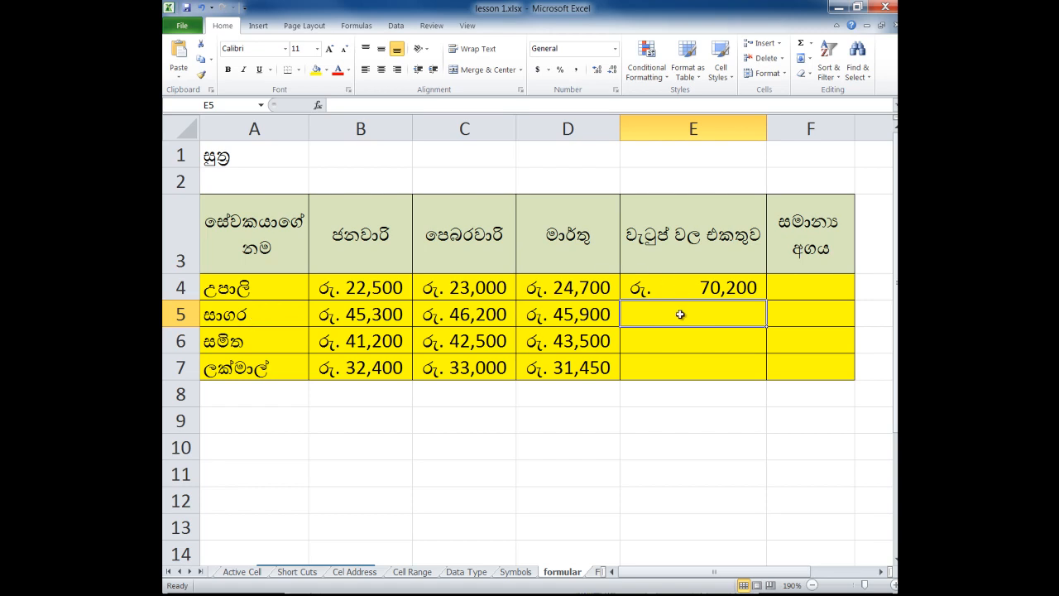
{"action": "type", "text": "="}
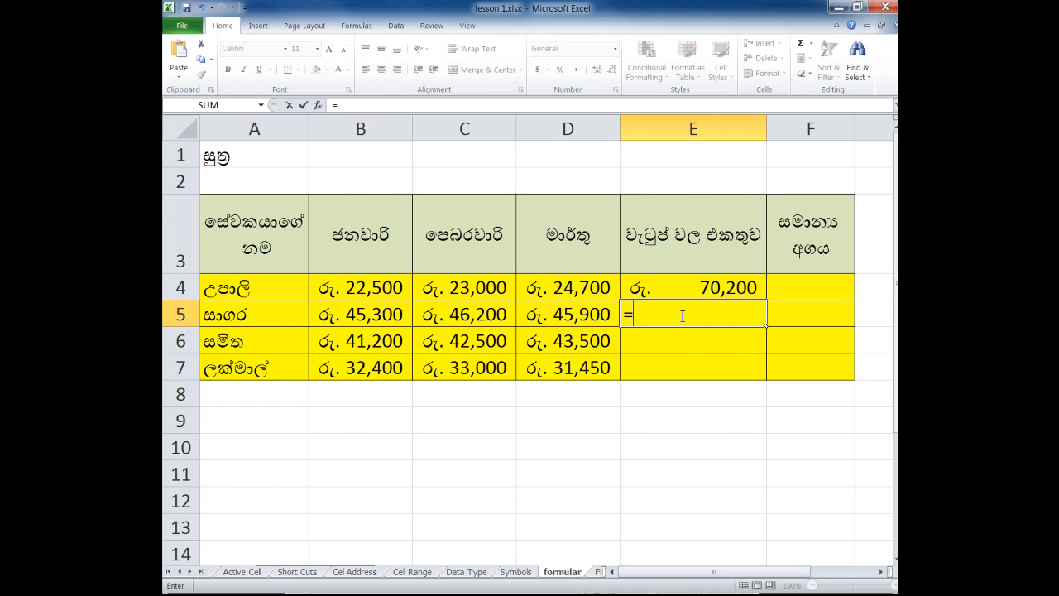
{"action": "left_click", "coordinate": [386, 313]}
{"action": "type", "text": "+"}
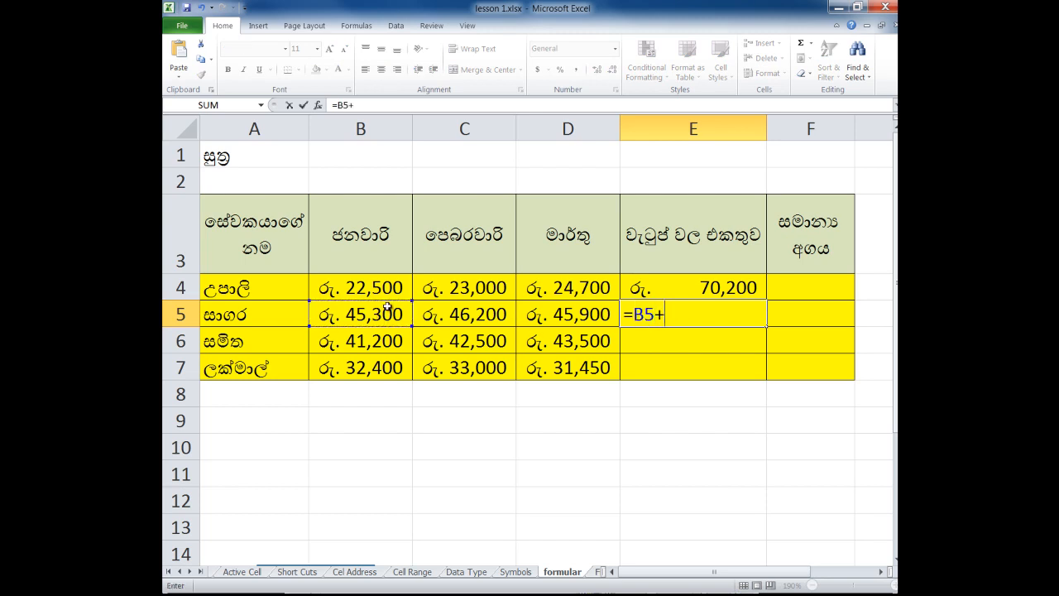
{"action": "left_click", "coordinate": [508, 313]}
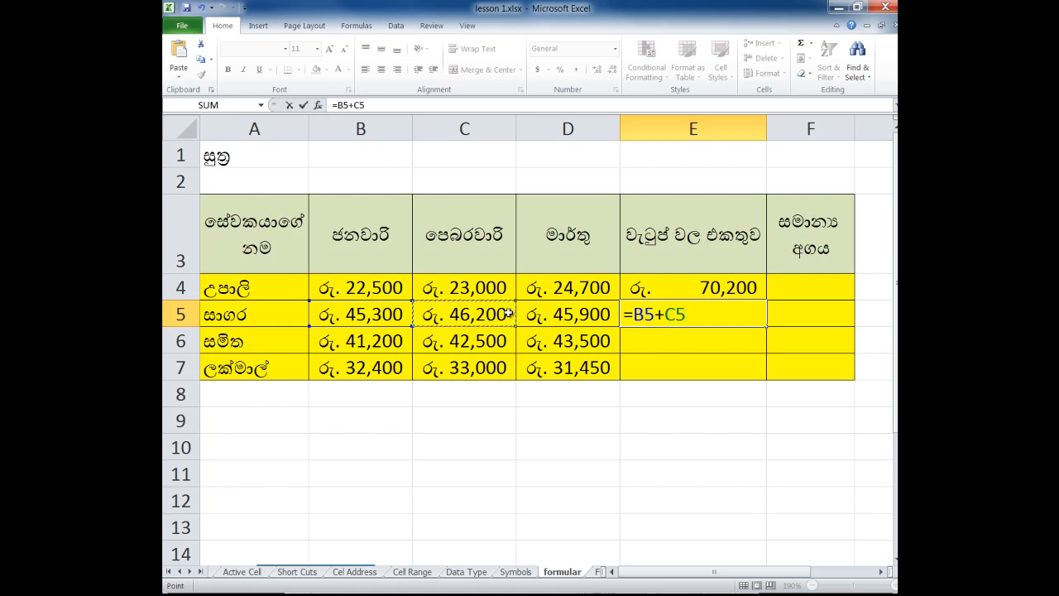
{"action": "type", "text": "+"}
{"action": "left_click", "coordinate": [567, 313]}
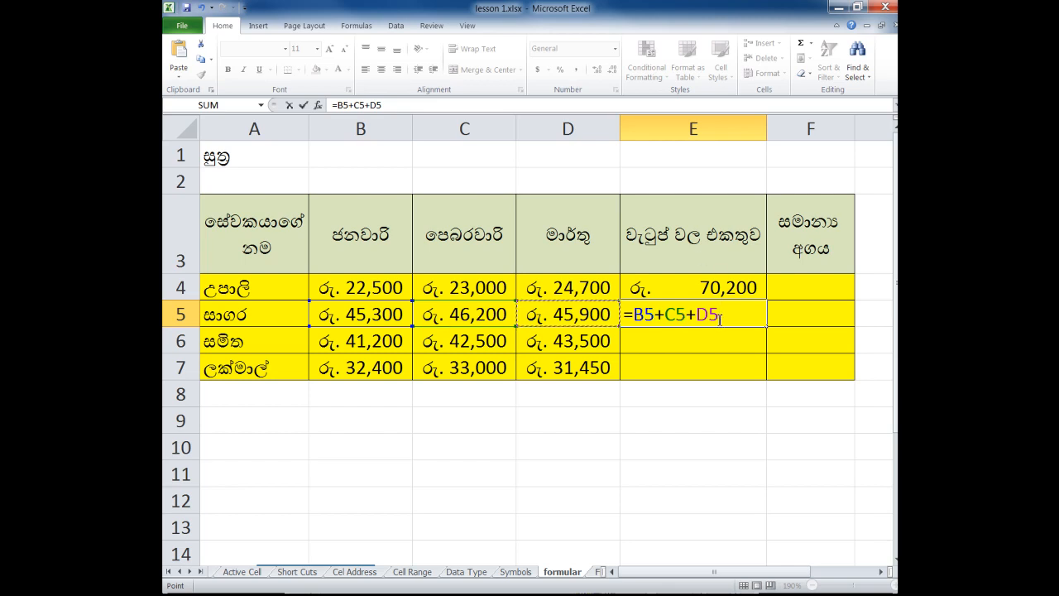
{"action": "key", "text": "Return"}
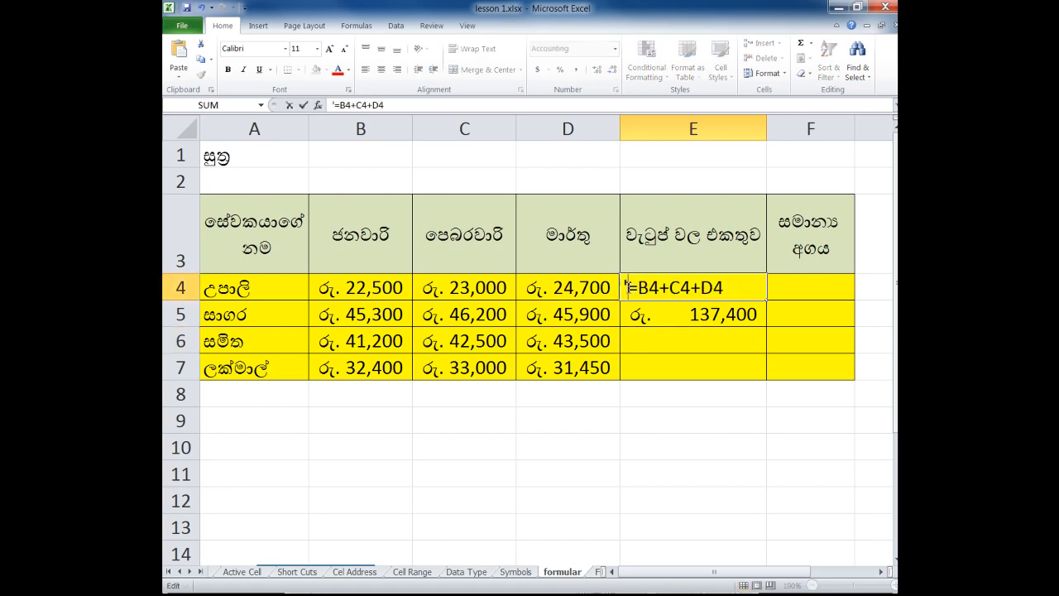
Turn the formula in cell E4 into visible text by putting an apostrophe before =B4+C4+D4.
{"action": "key", "text": "Return"}
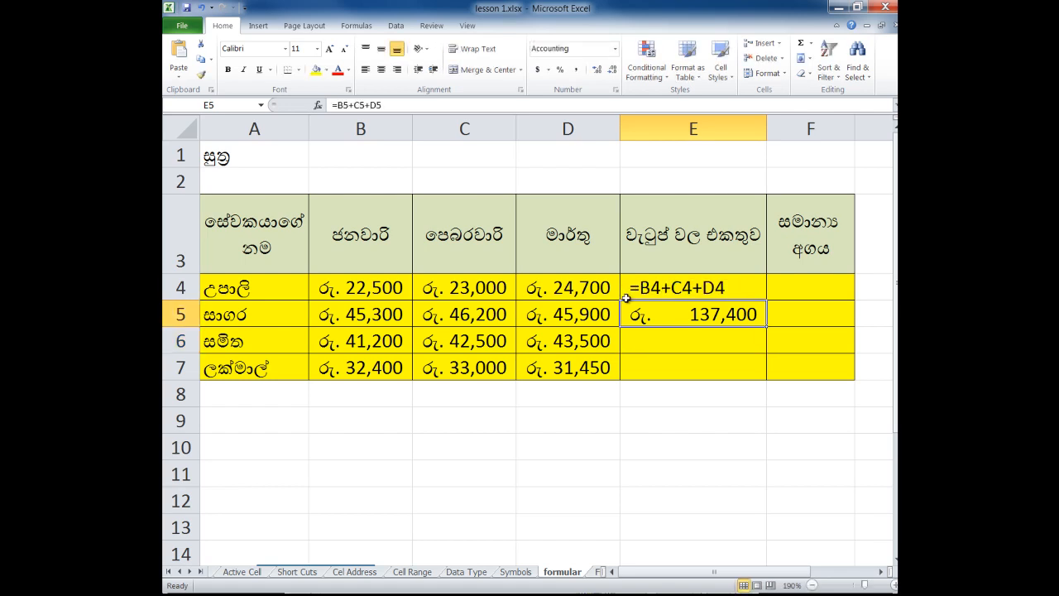
Turn the formula in cell E5 into visible text by putting an apostrophe before =B5+C5+D5.
{"action": "double_click", "coordinate": [625, 314]}
{"action": "type", "text": "'"}
{"action": "key", "text": "Return"}
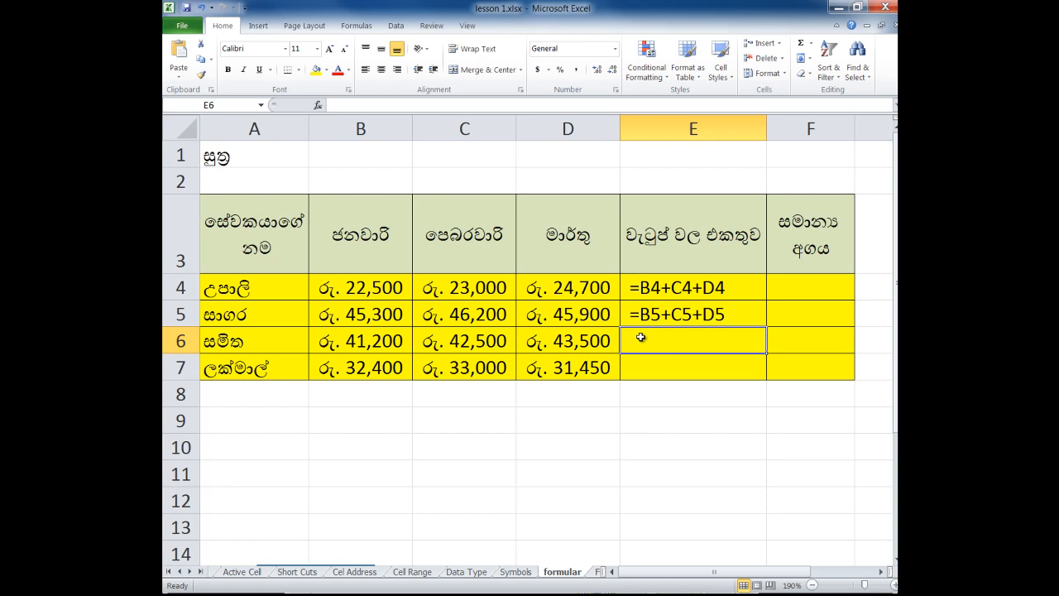
Total the third employee's three monthly salaries in cell E6 with the formula =B6+C6+D6.
{"action": "type", "text": "="}
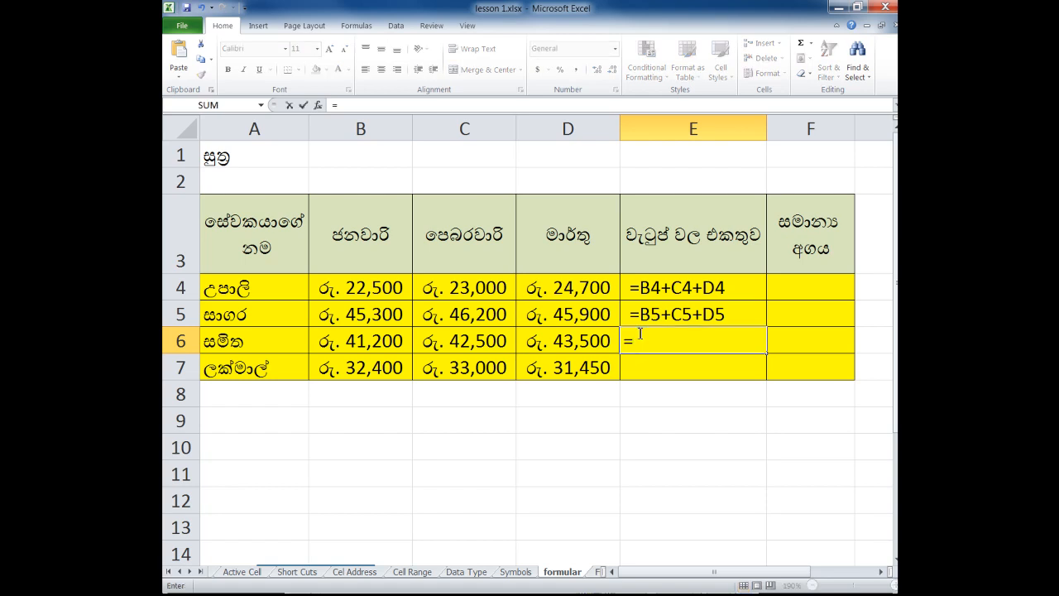
{"action": "left_click", "coordinate": [348, 340]}
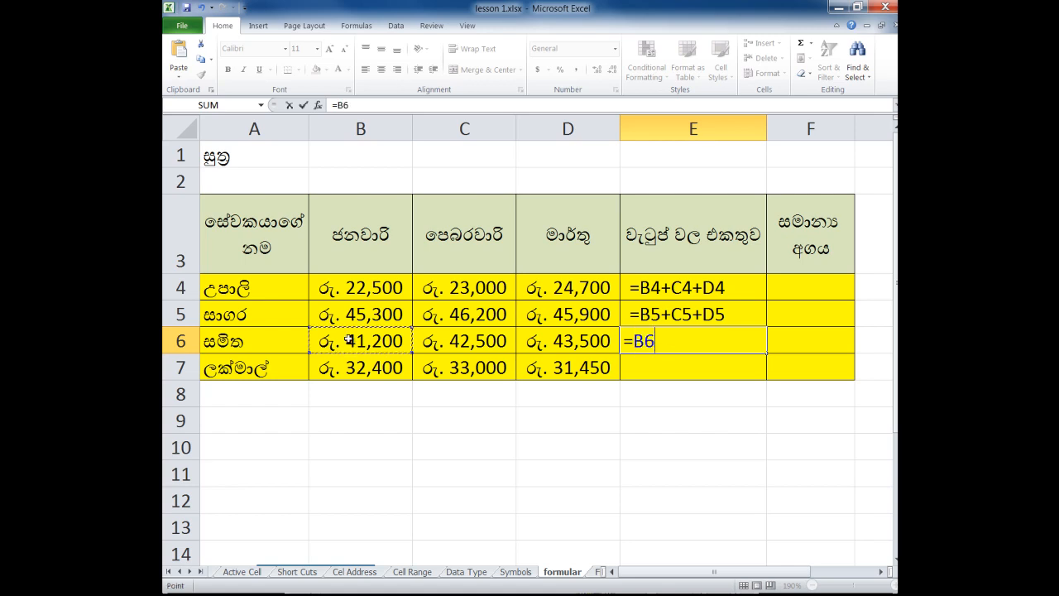
{"action": "type", "text": "+"}
{"action": "left_click", "coordinate": [448, 339]}
{"action": "left_click", "coordinate": [563, 343]}
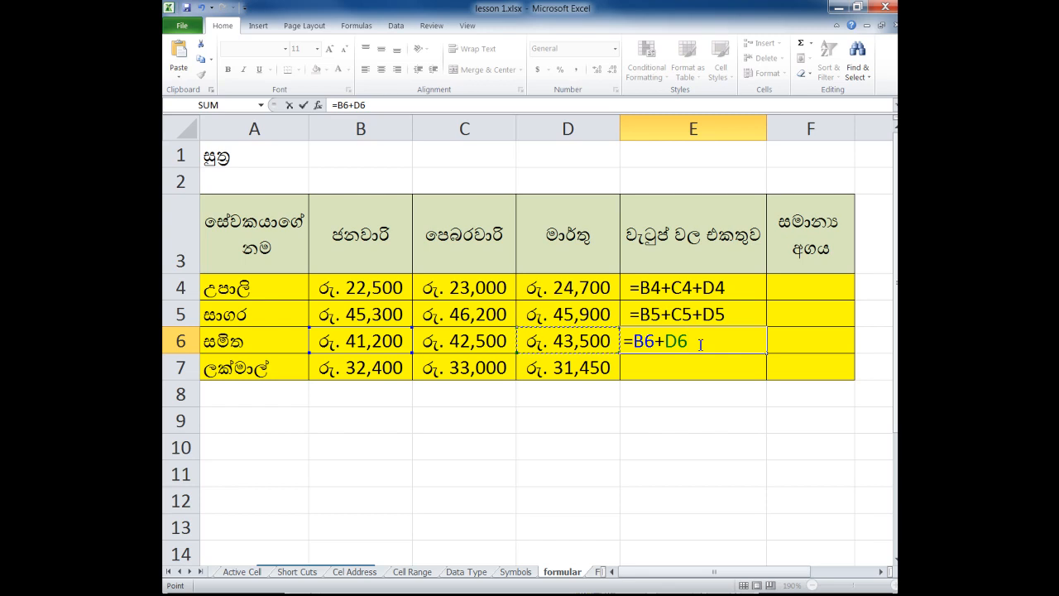
{"action": "key", "text": "BackSpace"}
{"action": "key", "text": "BackSpace"}
{"action": "left_click", "coordinate": [437, 340]}
{"action": "type", "text": "+"}
{"action": "left_click", "coordinate": [571, 351]}
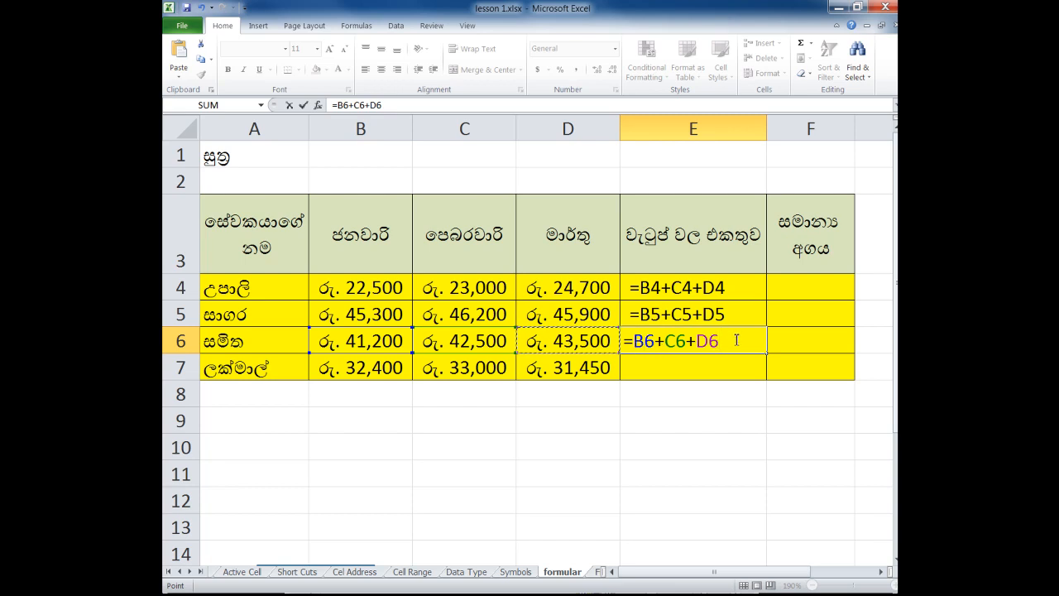
{"action": "key", "text": "Return"}
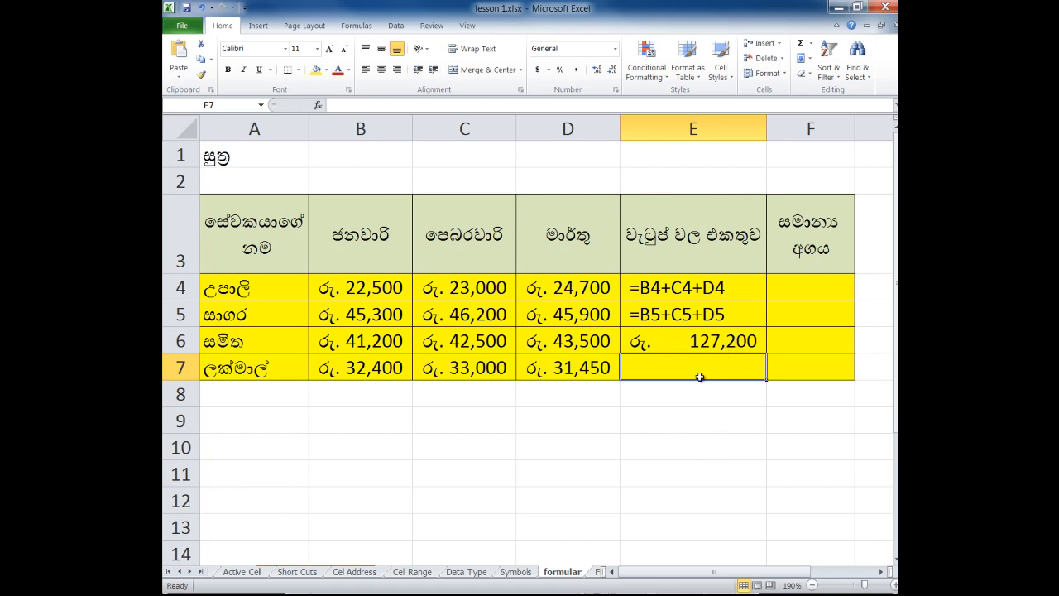
Turn the formula in cell E6 into visible text by putting an apostrophe before =B6+C6+D6.
{"action": "double_click", "coordinate": [629, 340]}
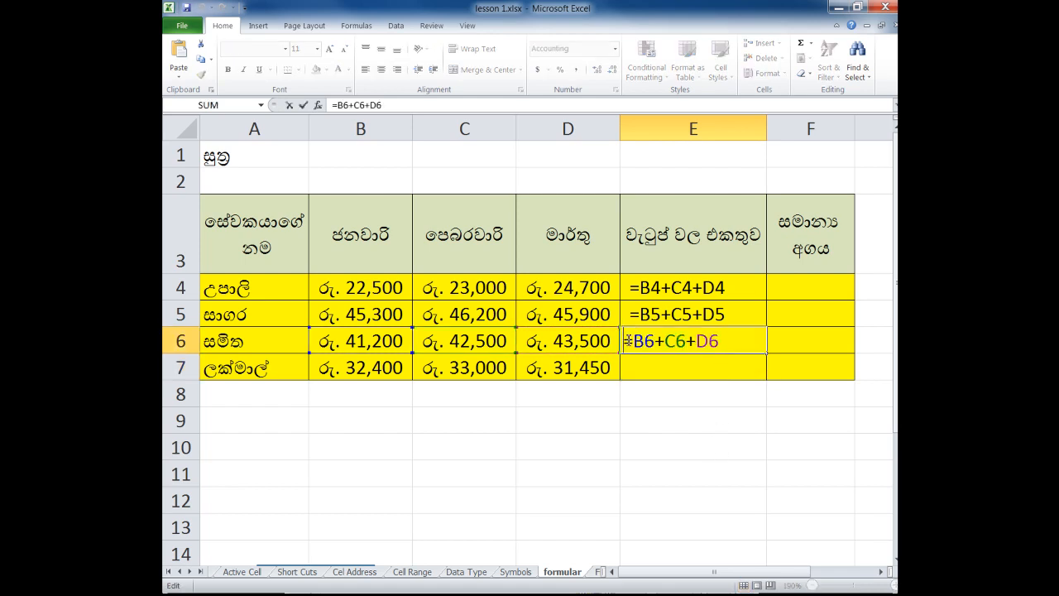
{"action": "key", "text": "Return"}
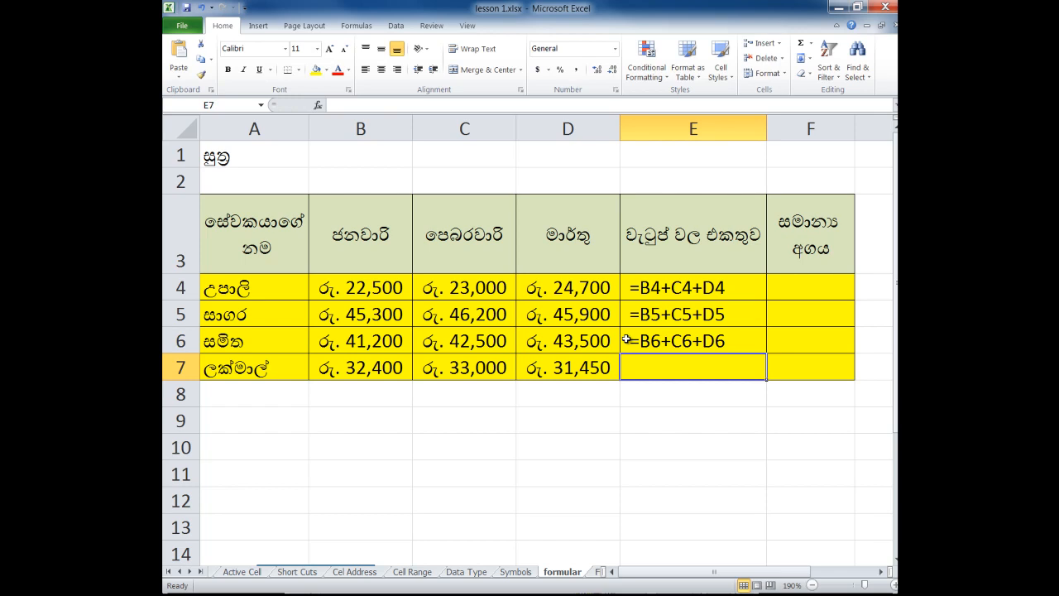
{"action": "left_click", "coordinate": [632, 403]}
{"action": "left_click", "coordinate": [627, 428]}
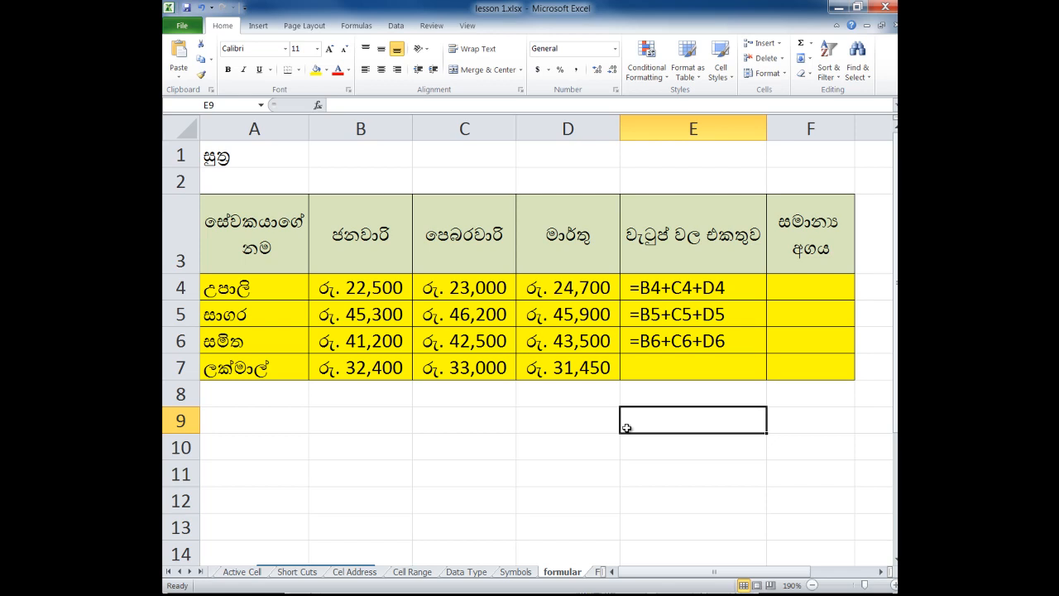
Narrow column E around its formula text and widen column F so the average heading fits on one line.
{"action": "left_click_drag", "start_coordinate": [769, 132], "coordinate": [735, 135]}
{"action": "left_click_drag", "start_coordinate": [825, 130], "coordinate": [869, 133]}
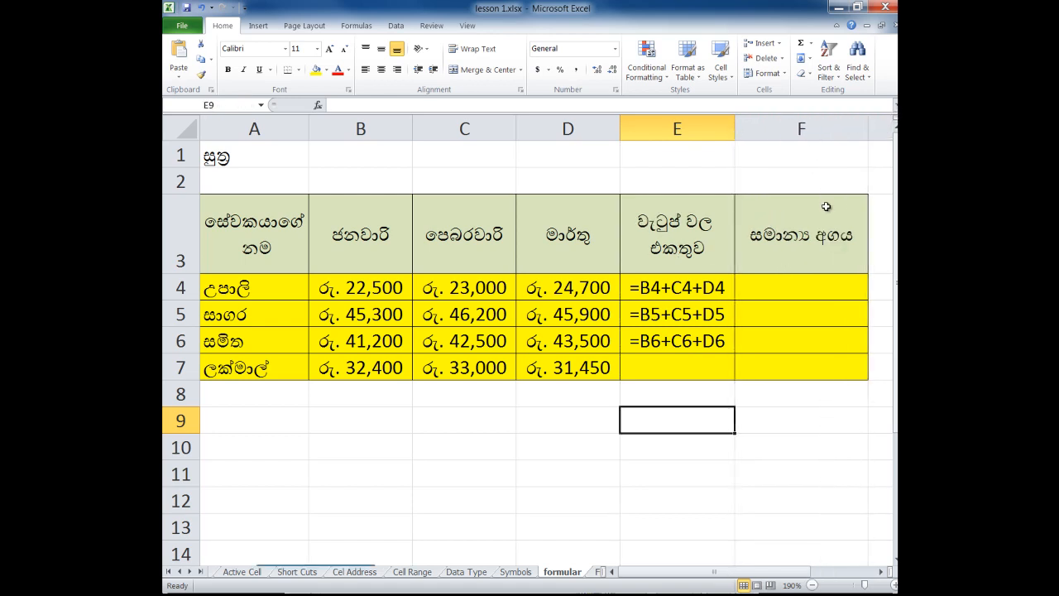
Calculate the first employee's average salary in cell F4 with the formula =(B4+C4+D4)/3.
{"action": "left_click", "coordinate": [794, 296]}
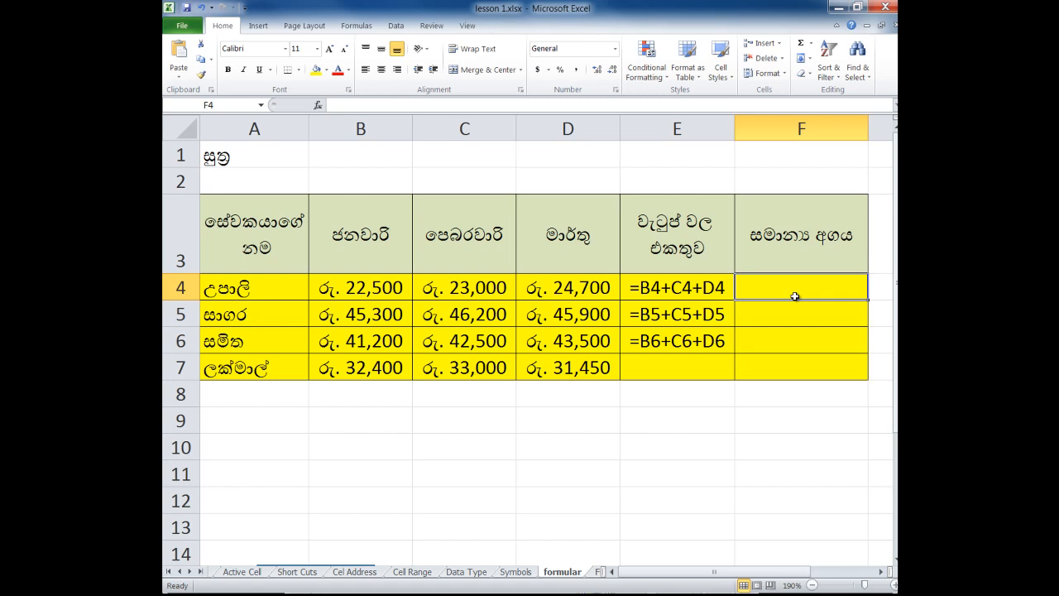
{"action": "type", "text": "="}
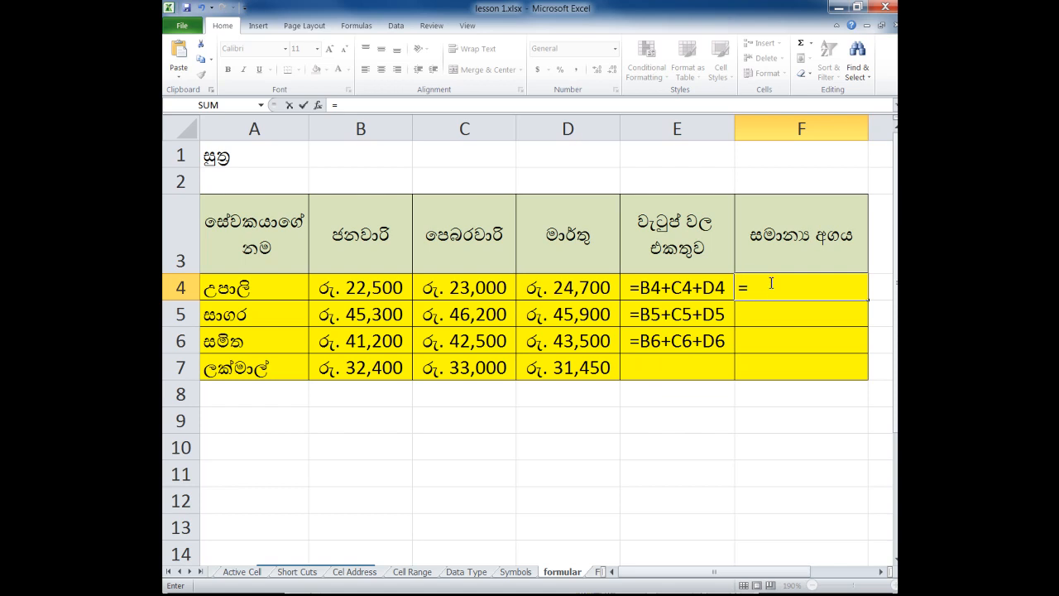
{"action": "type", "text": "("}
{"action": "key", "text": "BackSpace"}
{"action": "type", "text": "("}
{"action": "left_click", "coordinate": [381, 292]}
{"action": "type", "text": "+"}
{"action": "left_click", "coordinate": [464, 286]}
{"action": "type", "text": "+"}
{"action": "left_click", "coordinate": [548, 281]}
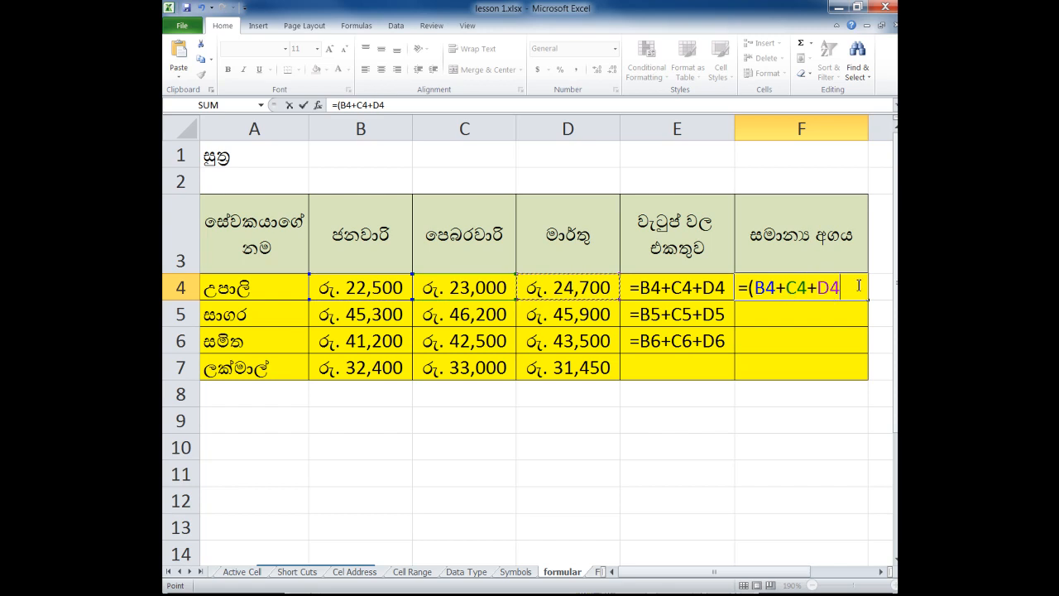
{"action": "left_click", "coordinate": [594, 291]}
{"action": "type", "text": ")"}
{"action": "type", "text": "/3"}
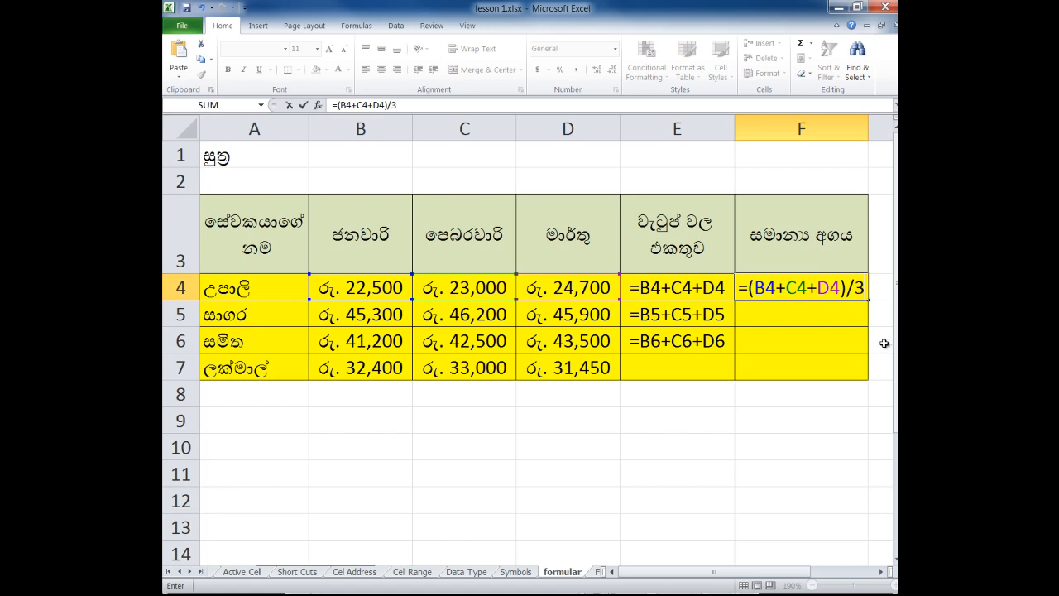
{"action": "key", "text": "Return"}
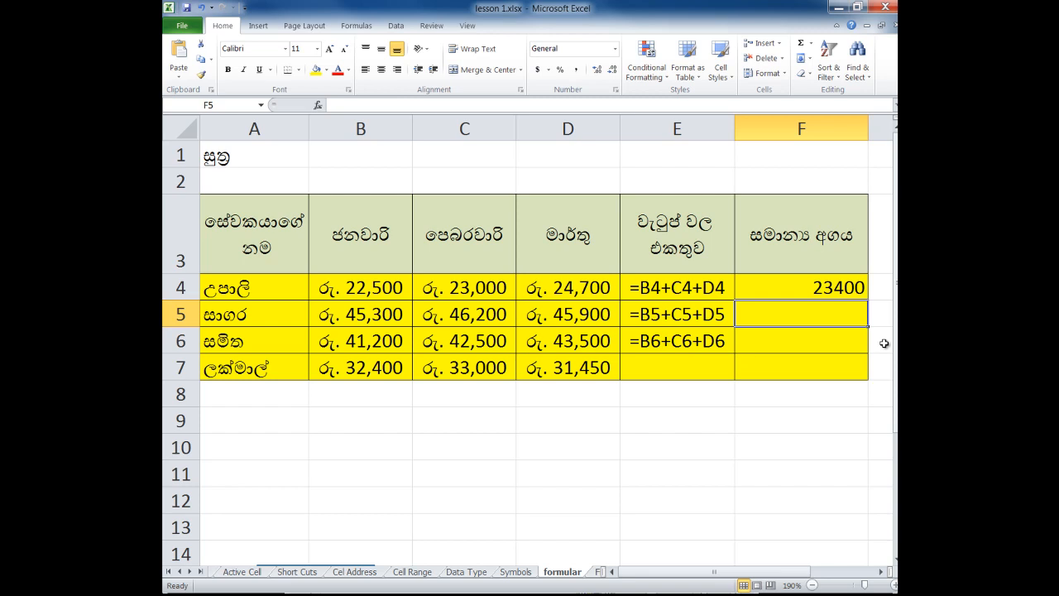
Enter the bracketed sum =(B5+C5+D5) of the second employee's monthly salaries in cell F5.
{"action": "type", "text": "="}
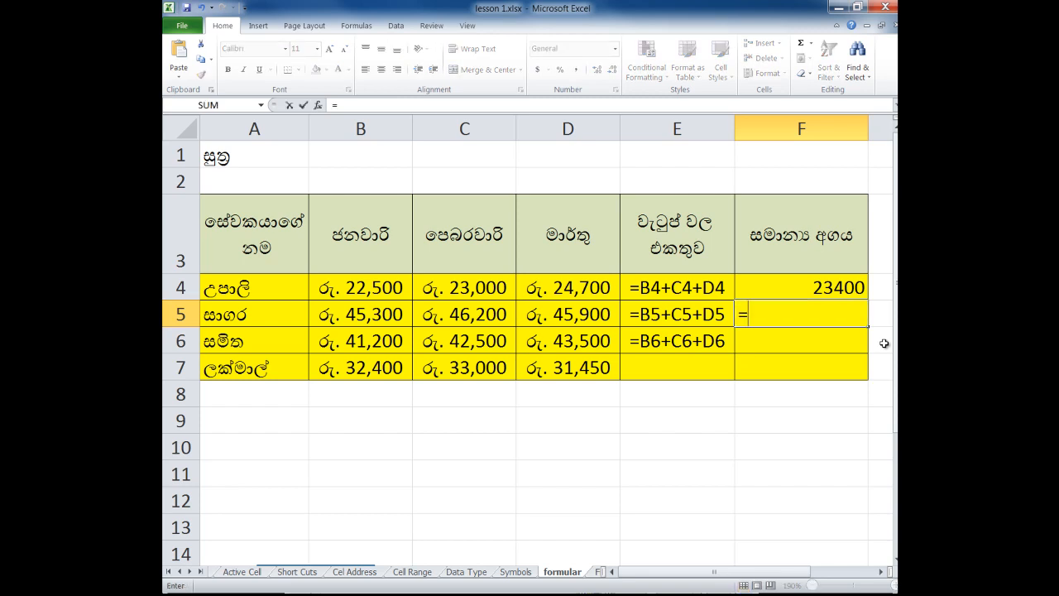
{"action": "type", "text": "("}
{"action": "left_click", "coordinate": [370, 315]}
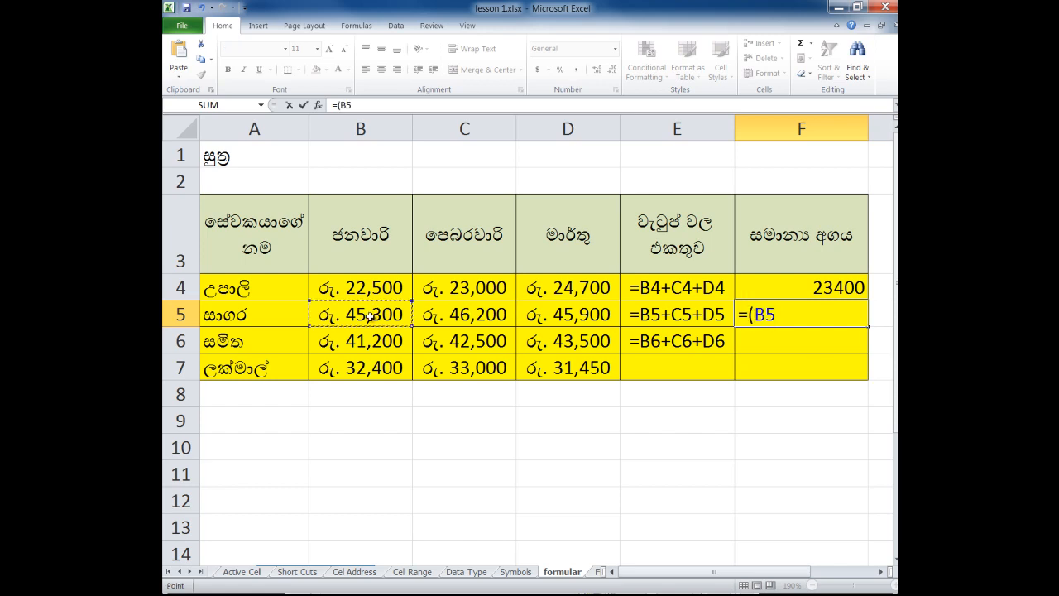
{"action": "type", "text": "+"}
{"action": "left_click", "coordinate": [458, 315]}
{"action": "type", "text": "+"}
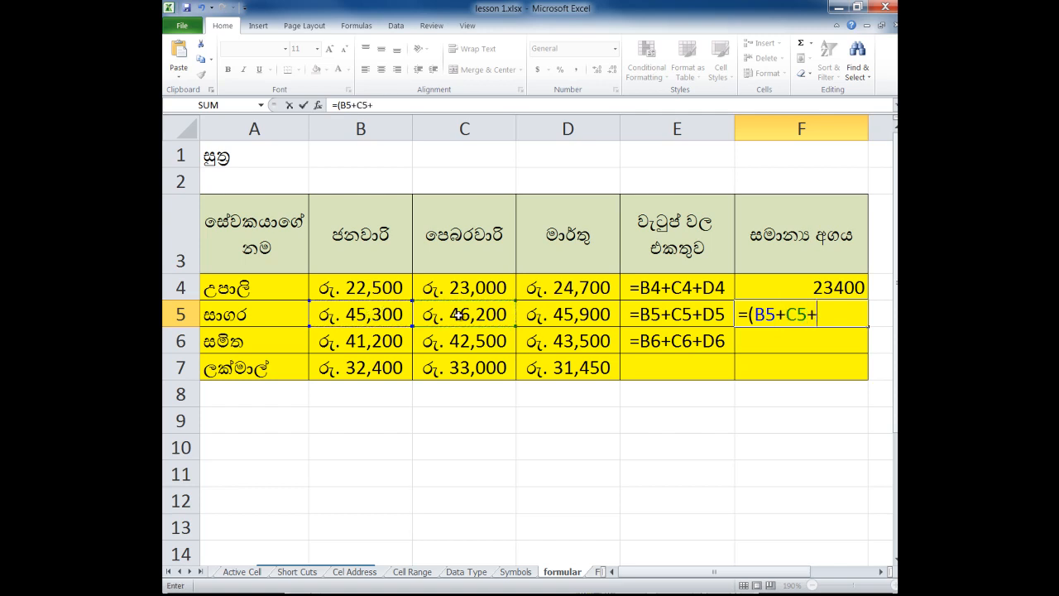
{"action": "left_click", "coordinate": [575, 314]}
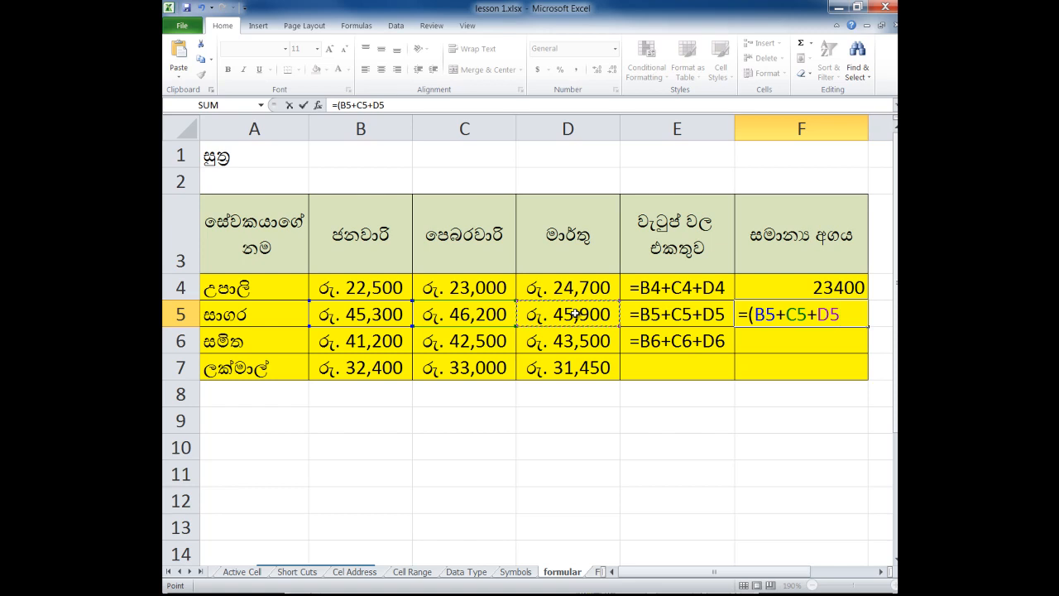
{"action": "type", "text": ")"}
{"action": "key", "text": "Return"}
Add a division by 3 to the formula in cell F5 so it reads =(B5+C5+D5)/3.
{"action": "double_click", "coordinate": [825, 318]}
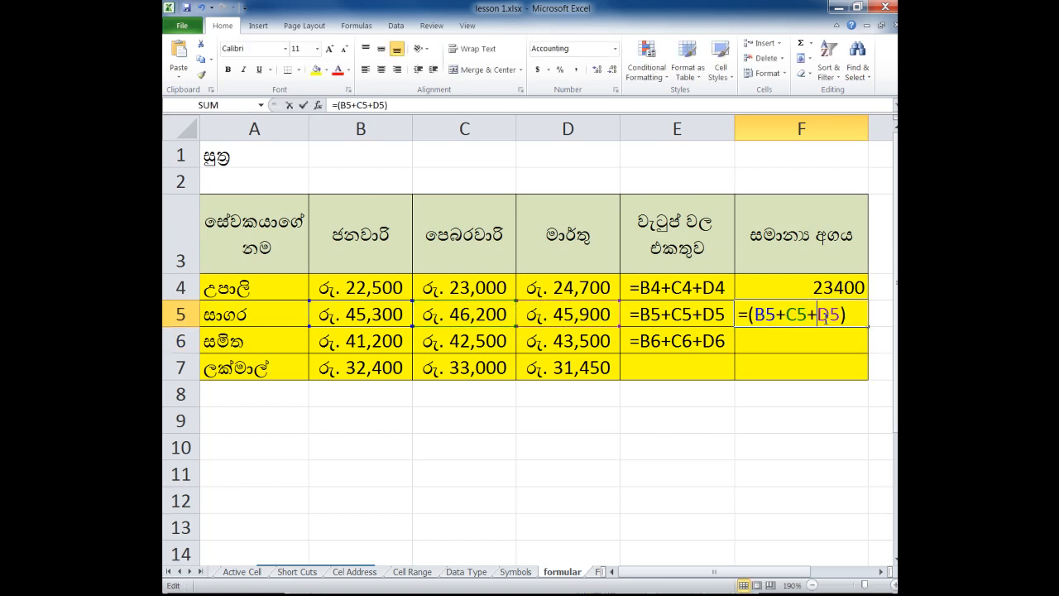
{"action": "type", "text": "/3"}
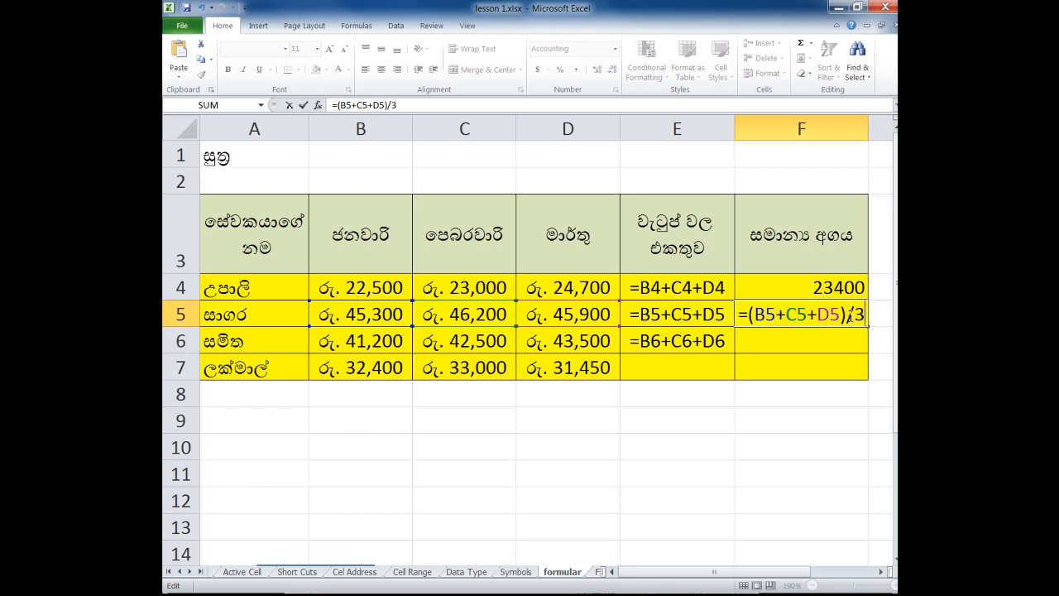
{"action": "left_click_drag", "start_coordinate": [847, 316], "coordinate": [866, 316]}
{"action": "left_click", "coordinate": [866, 315]}
{"action": "key", "text": "Return"}
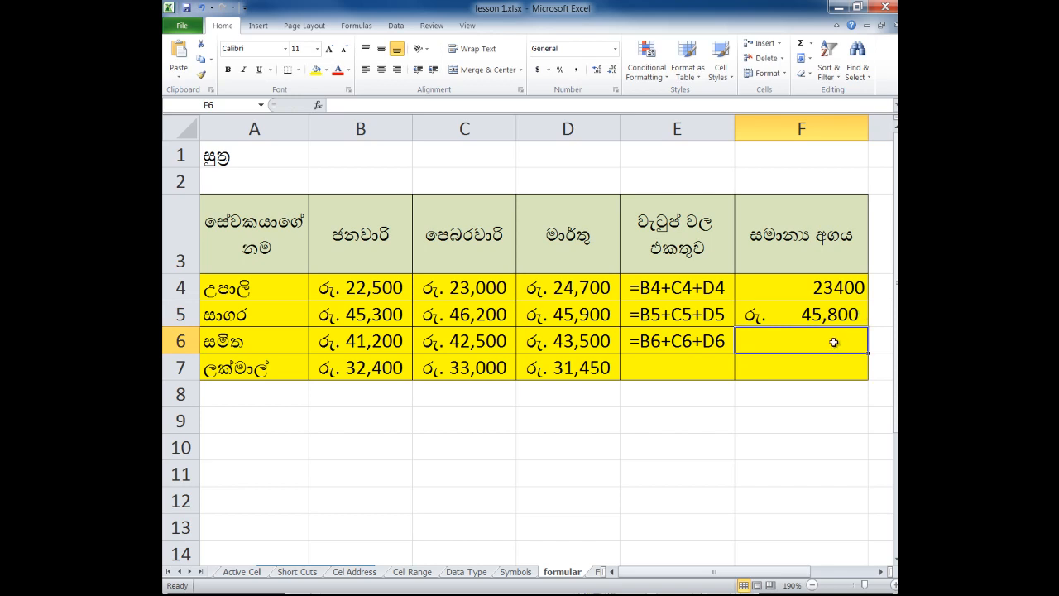
Show the average formulas in cells F4 and F5 as text with a leading apostrophe, and autofit column F to them.
{"action": "double_click", "coordinate": [798, 293]}
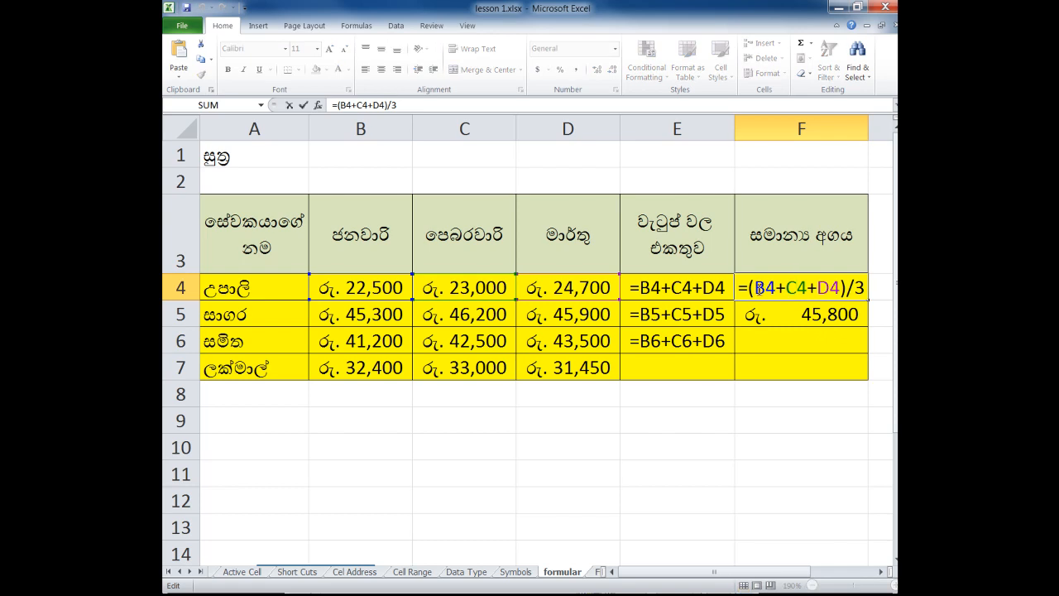
{"action": "key", "text": "Return"}
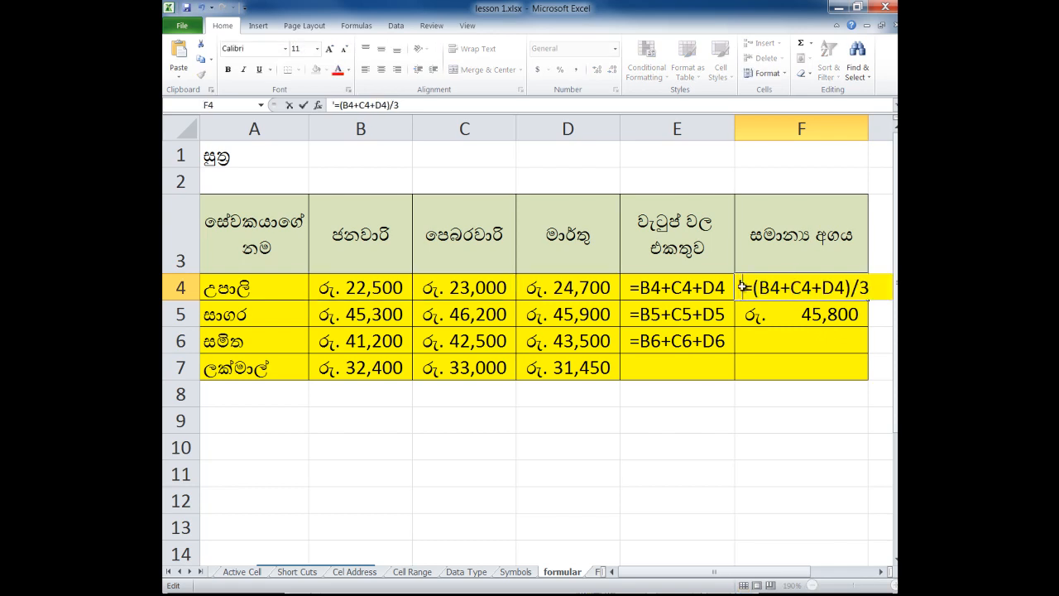
{"action": "double_click", "coordinate": [744, 318]}
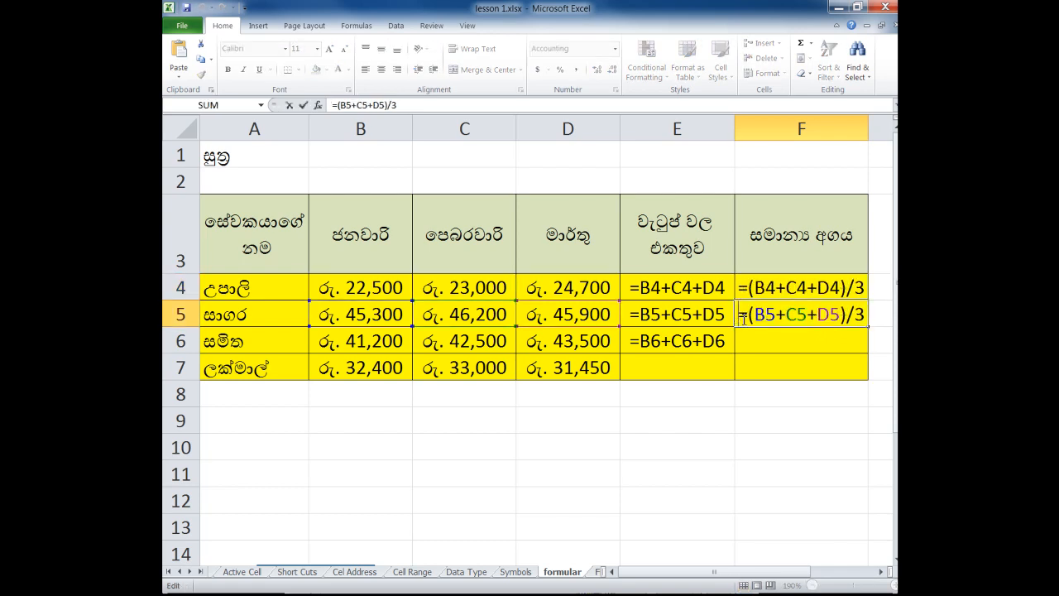
{"action": "key", "text": "Return"}
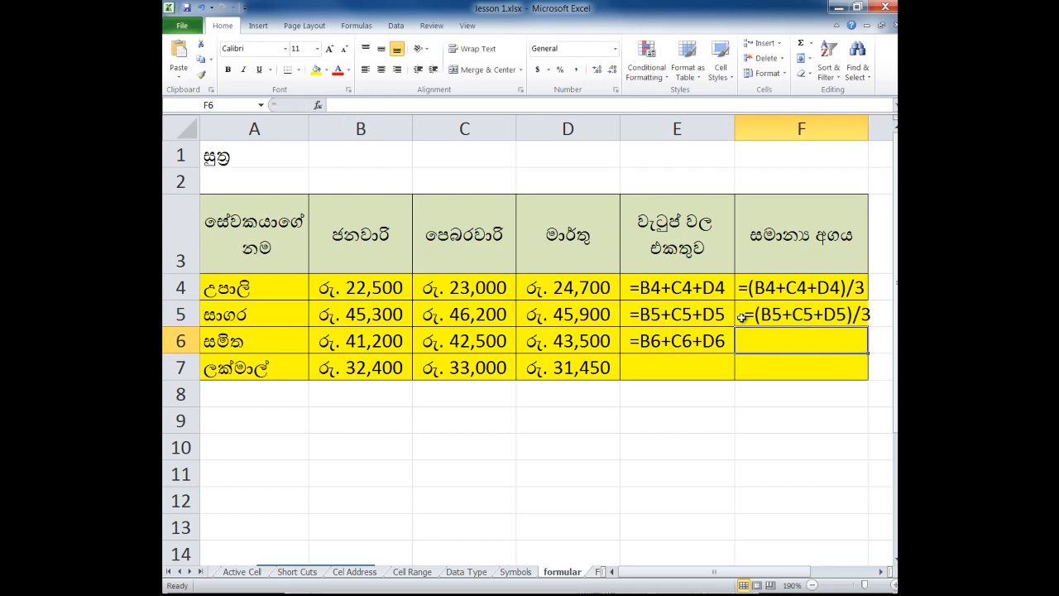
{"action": "double_click", "coordinate": [867, 127]}
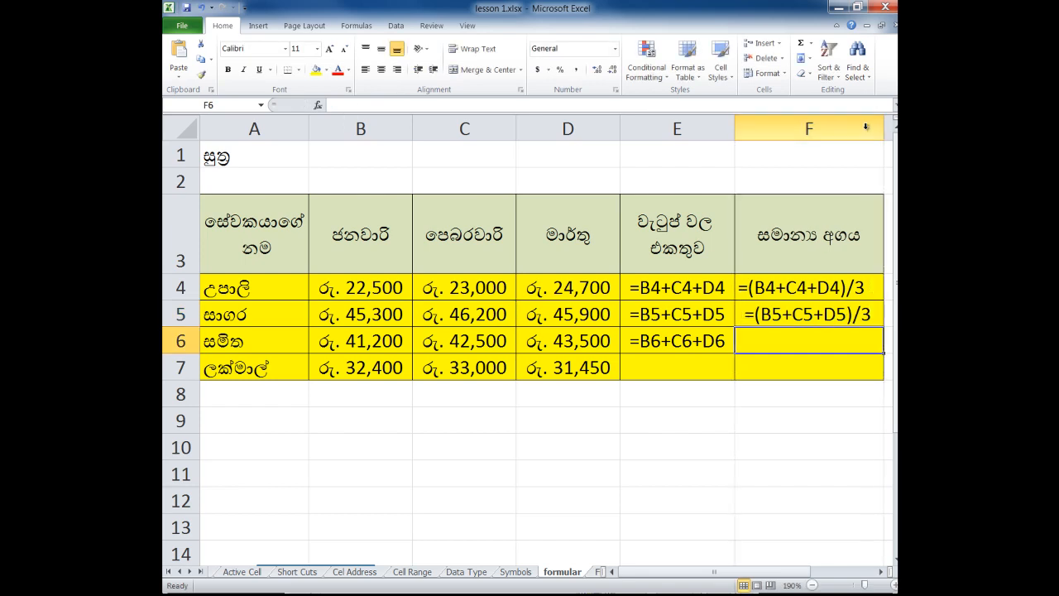
Remove the apostrophe from cell E6 so it holds the working formula =B6+C6+D6 again.
{"action": "left_click", "coordinate": [679, 340]}
{"action": "double_click", "coordinate": [679, 339]}
{"action": "left_click", "coordinate": [631, 339]}
{"action": "key", "text": "BackSpace"}
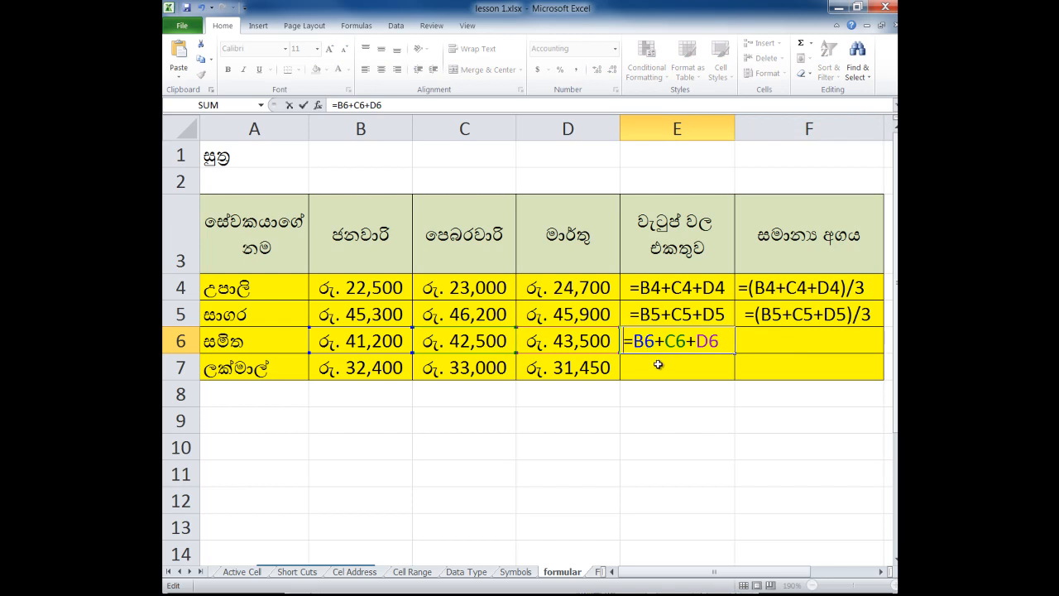
{"action": "type", "text": "="}
{"action": "left_click", "coordinate": [660, 365]}
{"action": "key", "text": "BackSpace"}
{"action": "key", "text": "BackSpace"}
{"action": "key", "text": "BackSpace"}
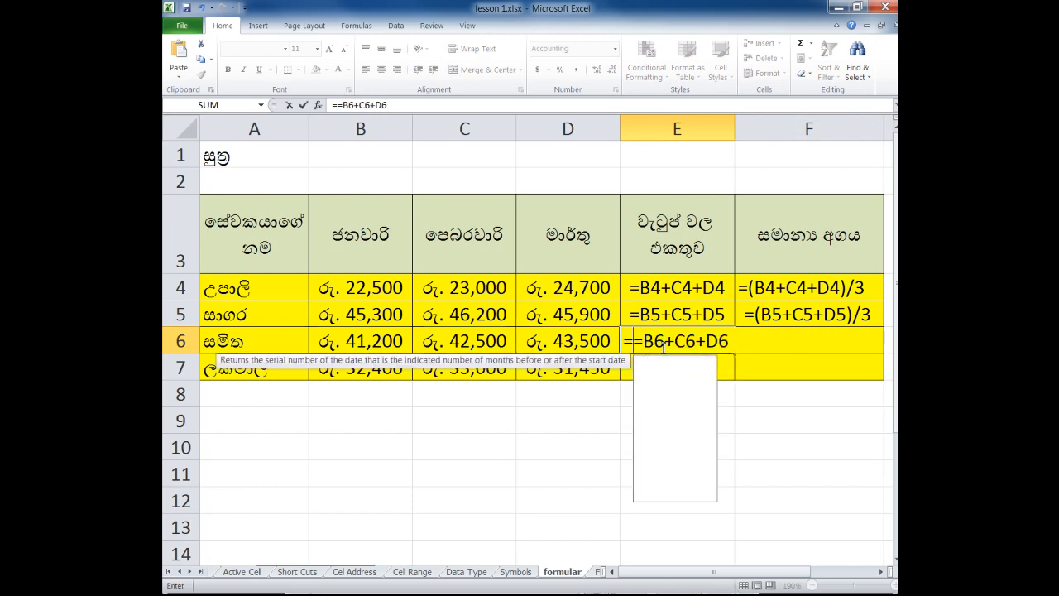
{"action": "key", "text": "Return"}
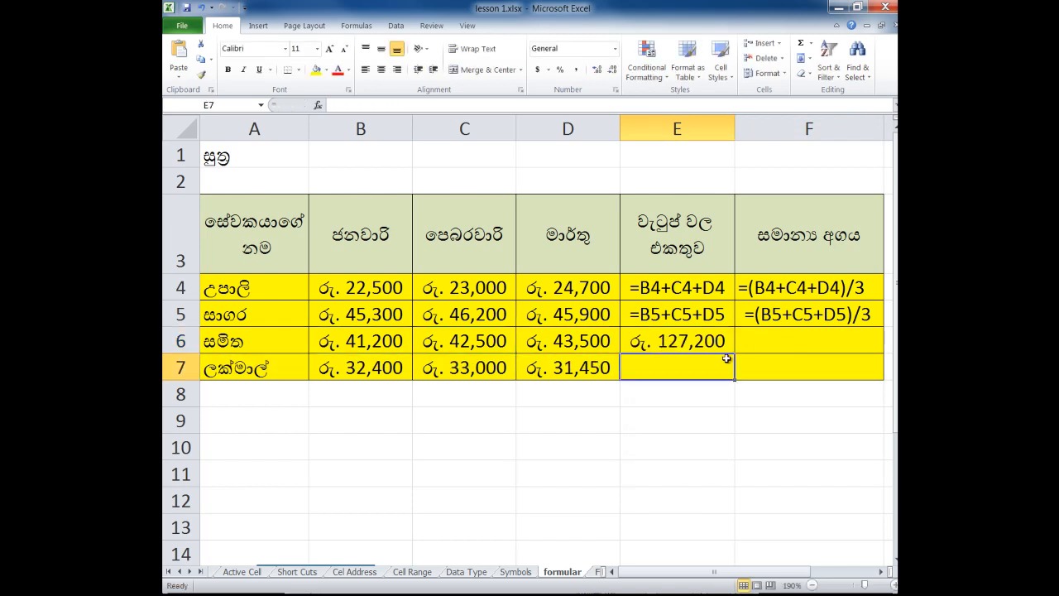
Calculate the third employee's average salary in cell F6 from the total with the formula =E6/3.
{"action": "left_click", "coordinate": [765, 340]}
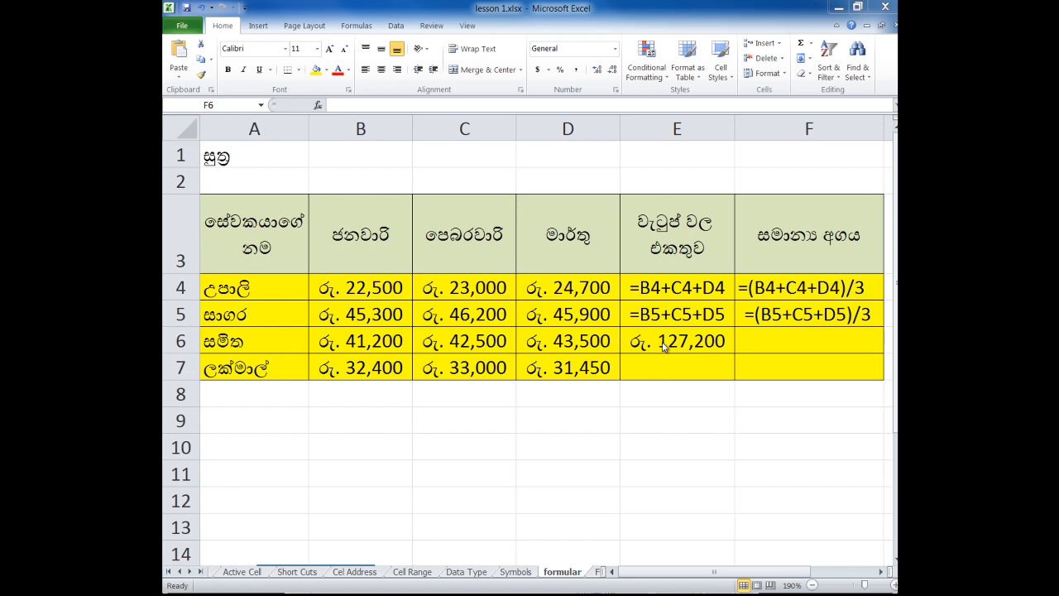
{"action": "left_click", "coordinate": [750, 341]}
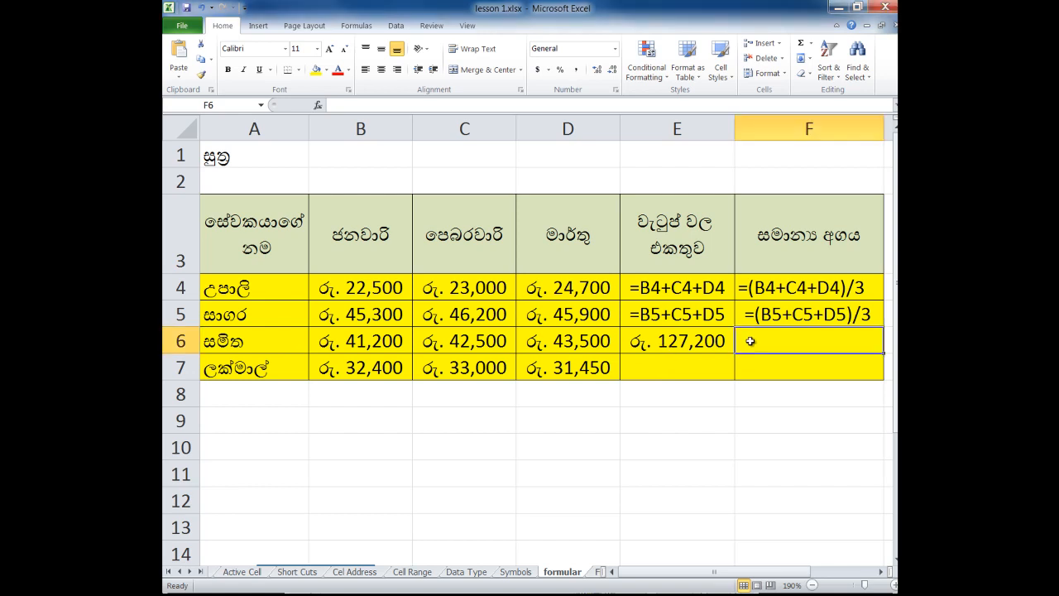
{"action": "type", "text": "="}
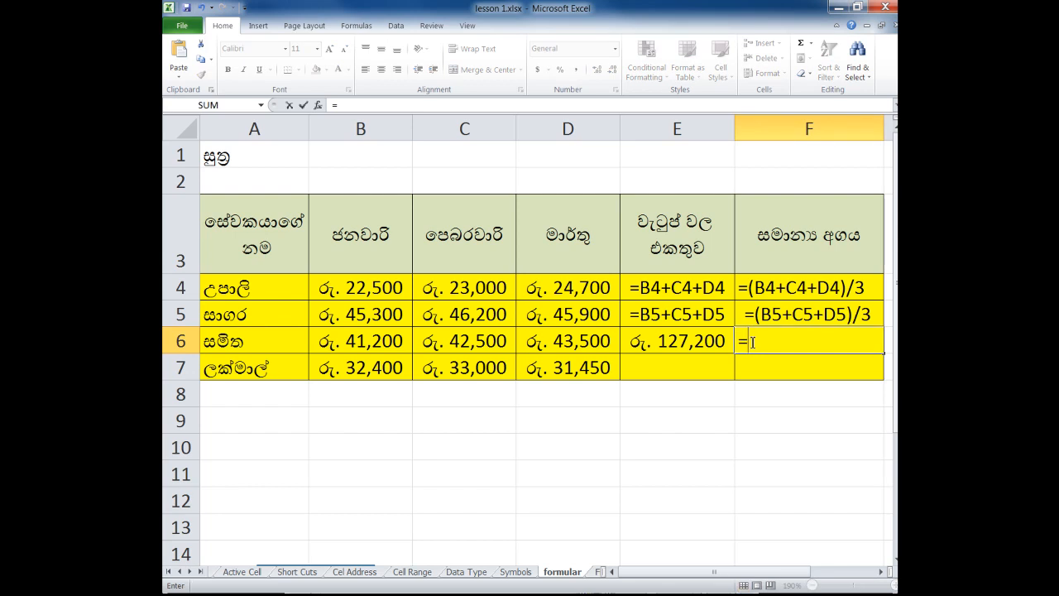
{"action": "left_click", "coordinate": [699, 343]}
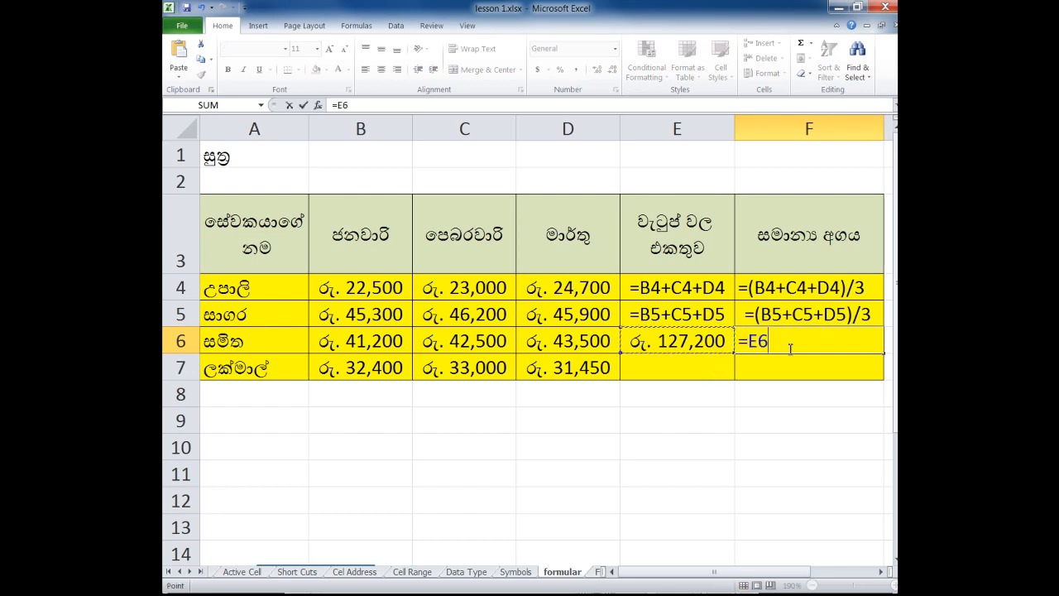
{"action": "type", "text": "/3"}
{"action": "key", "text": "Return"}
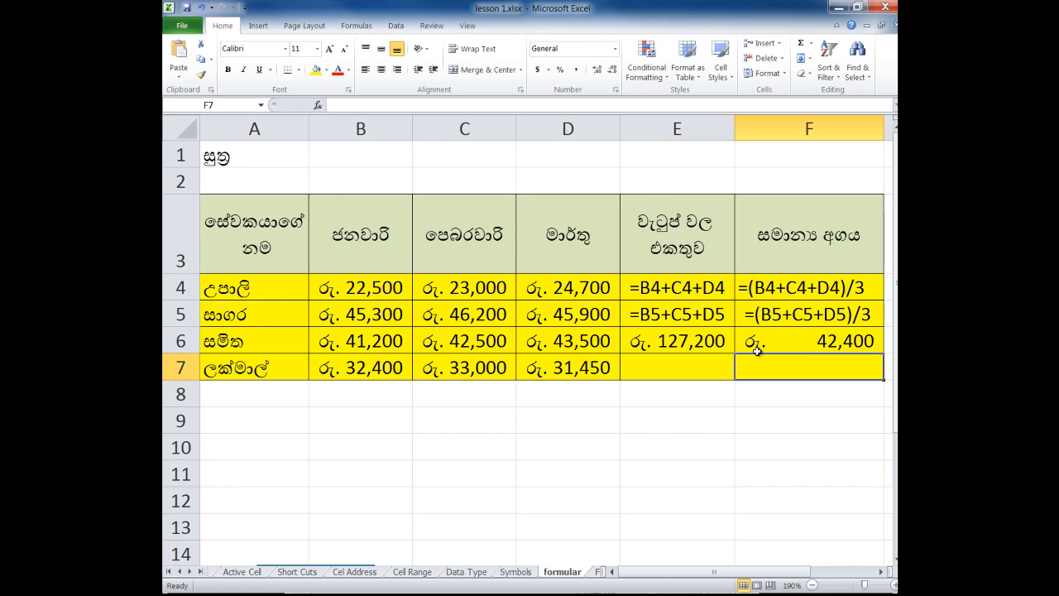
Show the average formula =E6/3 in cell F6 as text with a leading apostrophe.
{"action": "double_click", "coordinate": [748, 341]}
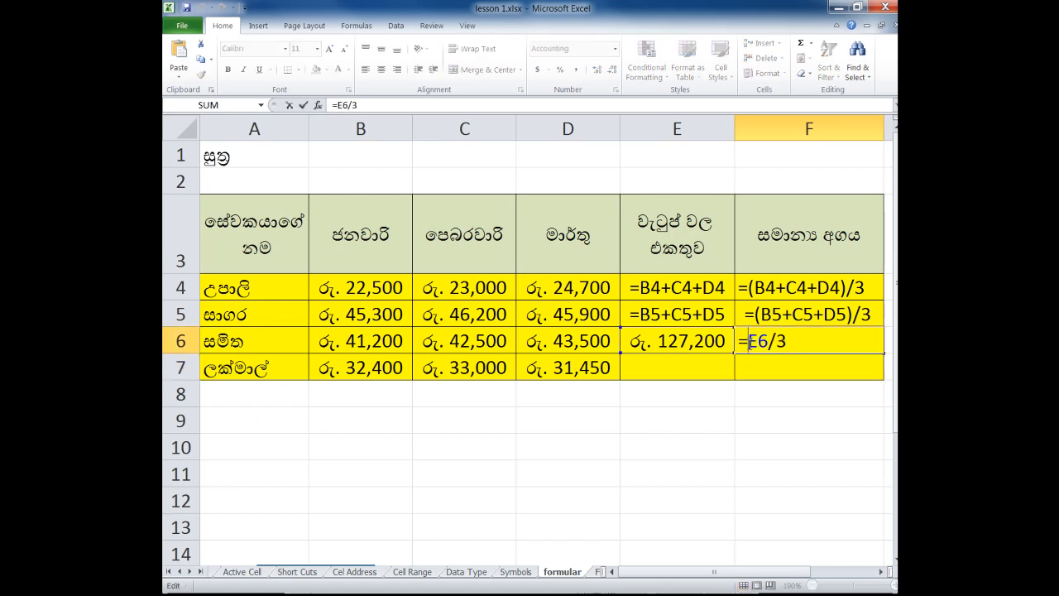
{"action": "left_click", "coordinate": [743, 342]}
{"action": "type", "text": "'"}
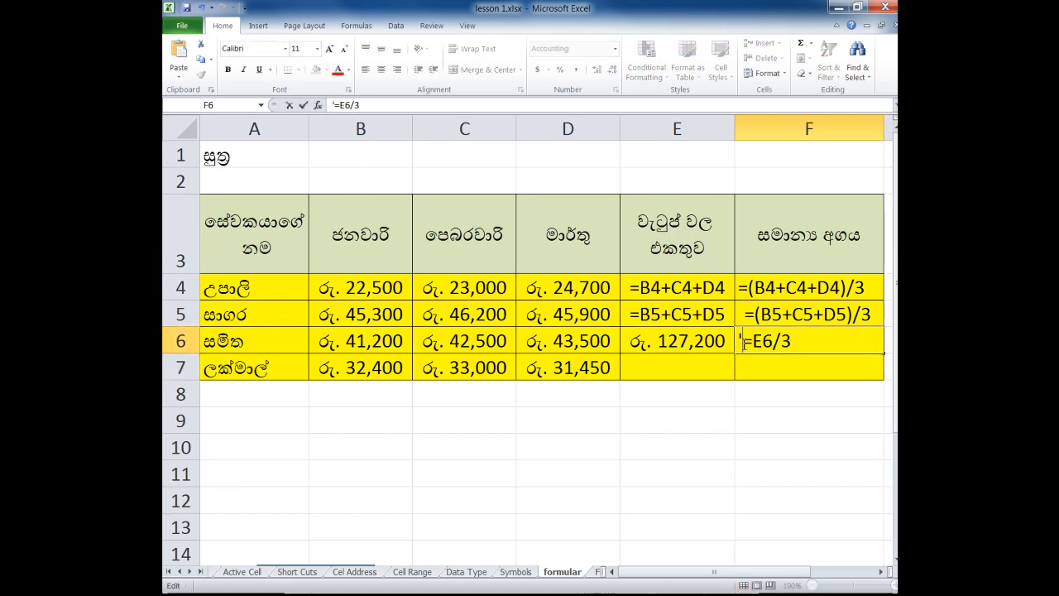
{"action": "key", "text": "Return"}
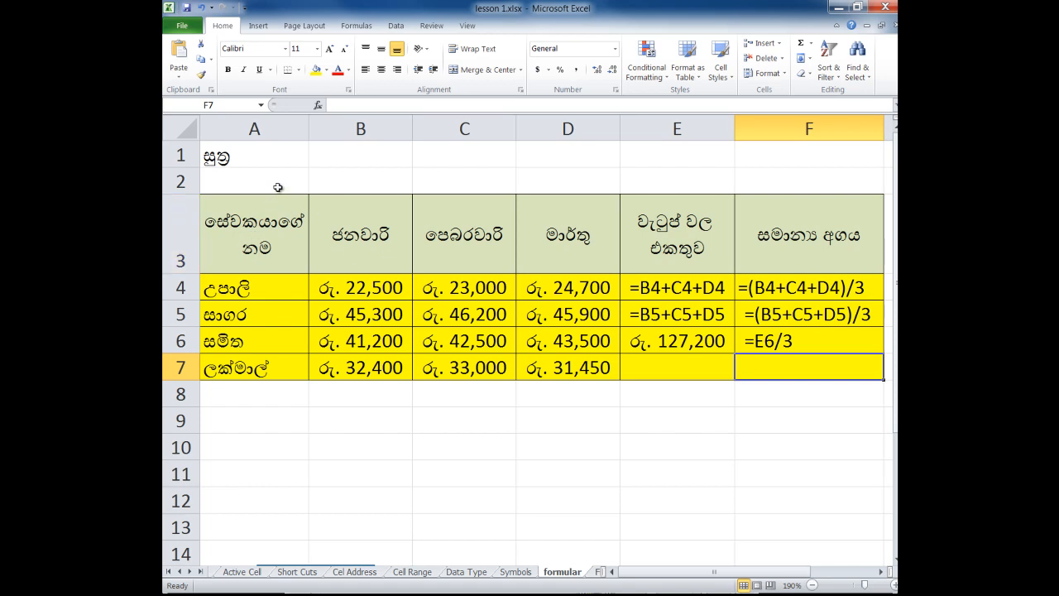
Enter the square's side length 3 in cell C17, below the highlighted area question.
{"action": "scroll", "coordinate": [671, 288], "scroll_direction": "down", "scroll_amount": 4}
{"action": "left_click_drag", "start_coordinate": [721, 577], "coordinate": [742, 581]}
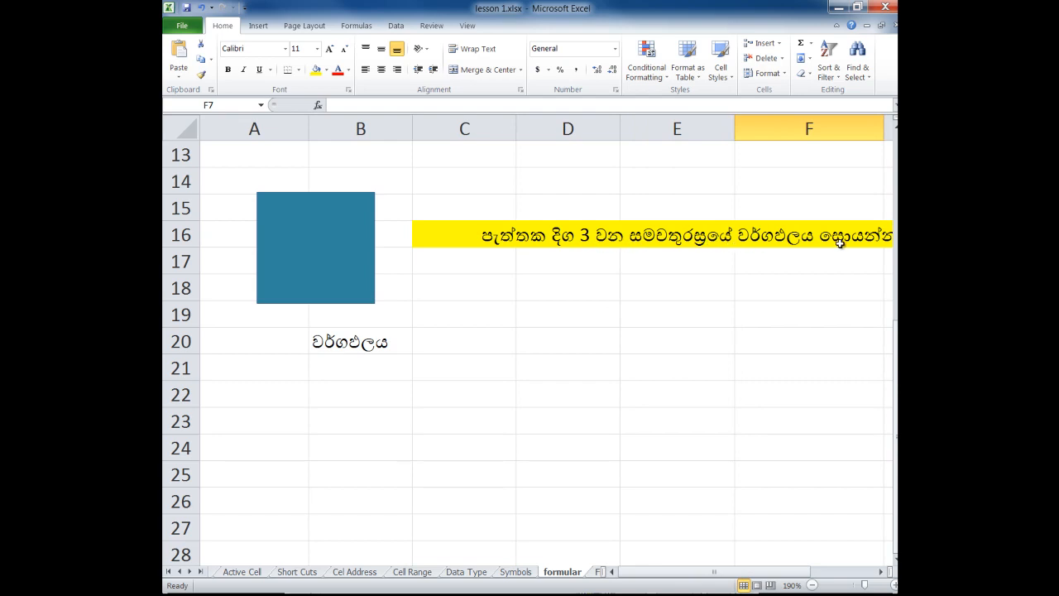
{"action": "left_click", "coordinate": [478, 343]}
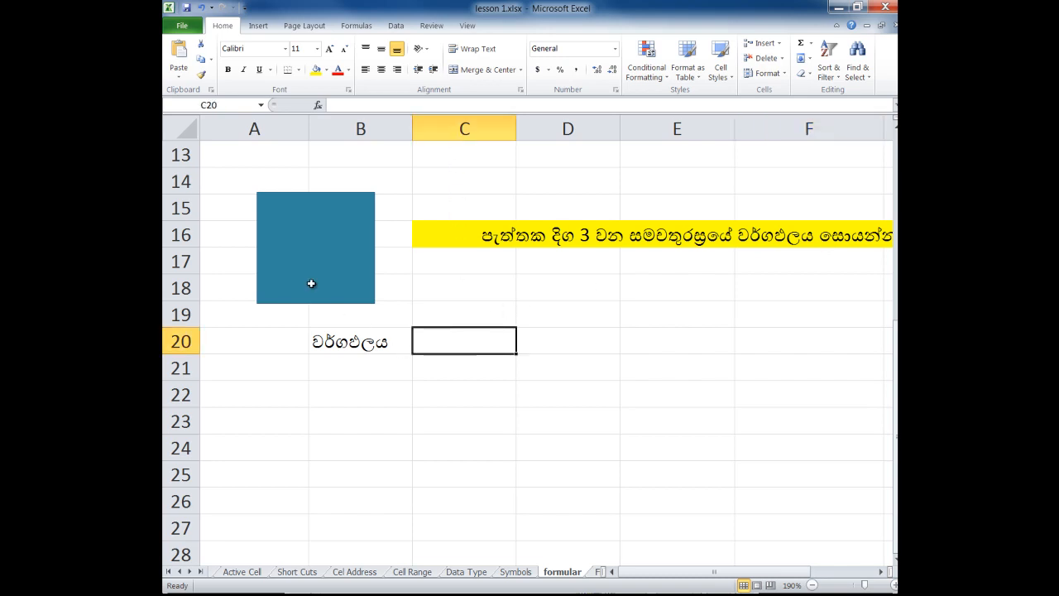
{"action": "left_click", "coordinate": [315, 240]}
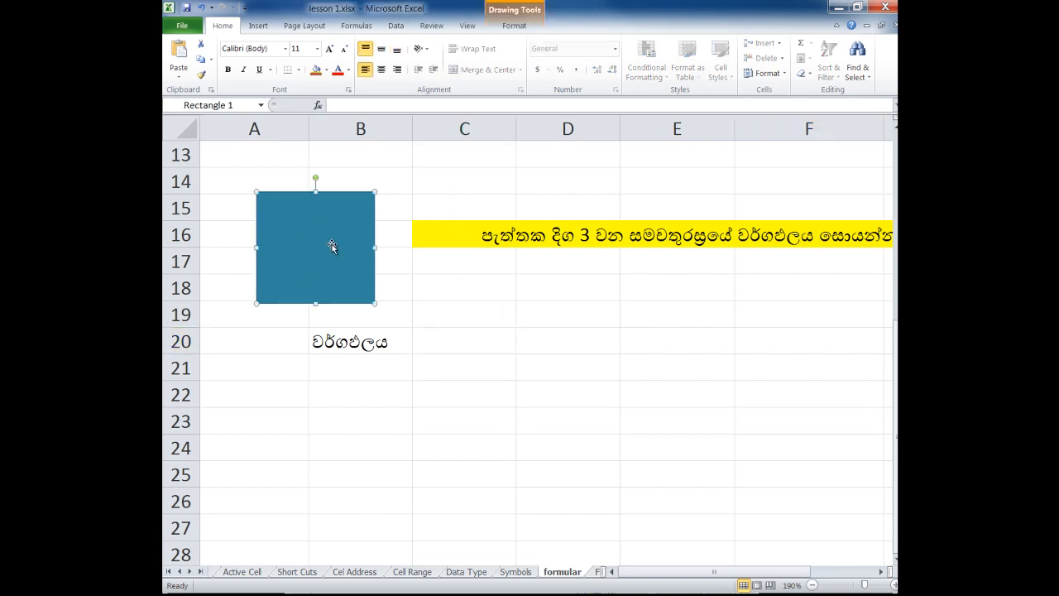
{"action": "left_click", "coordinate": [446, 331]}
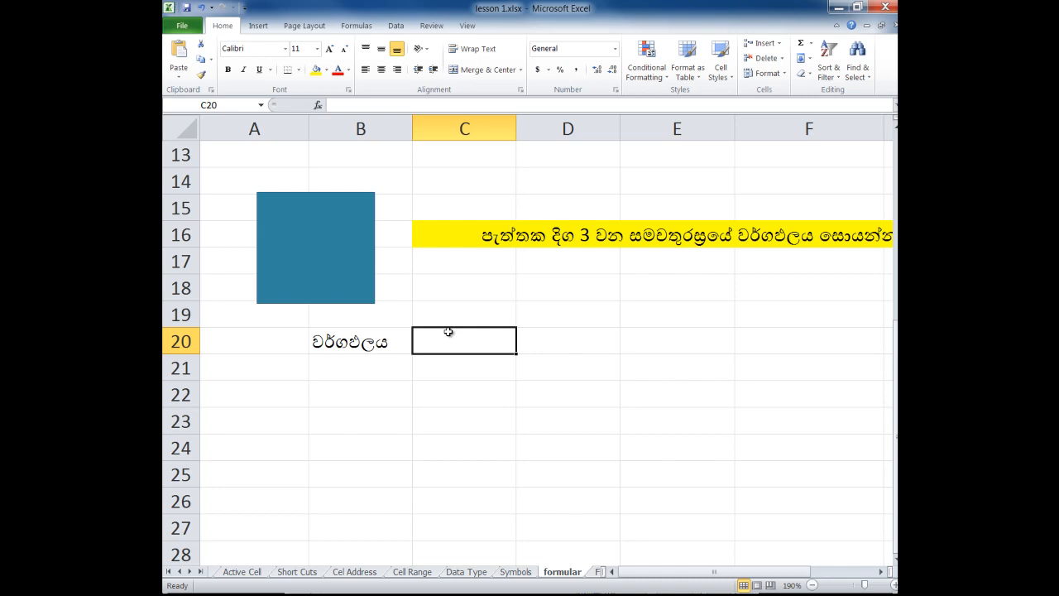
{"action": "left_click", "coordinate": [453, 263]}
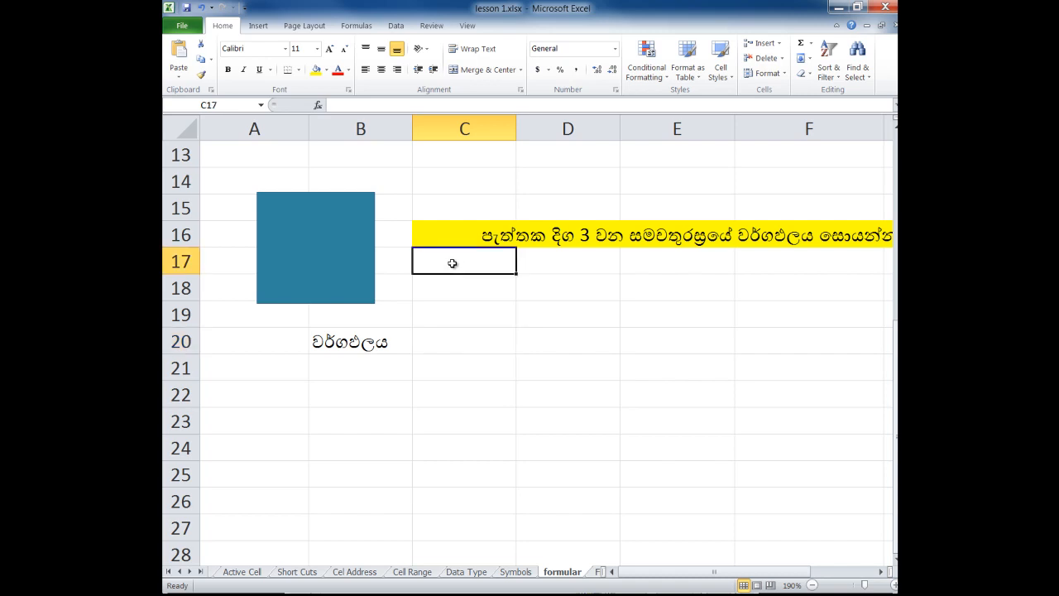
{"action": "type", "text": "3"}
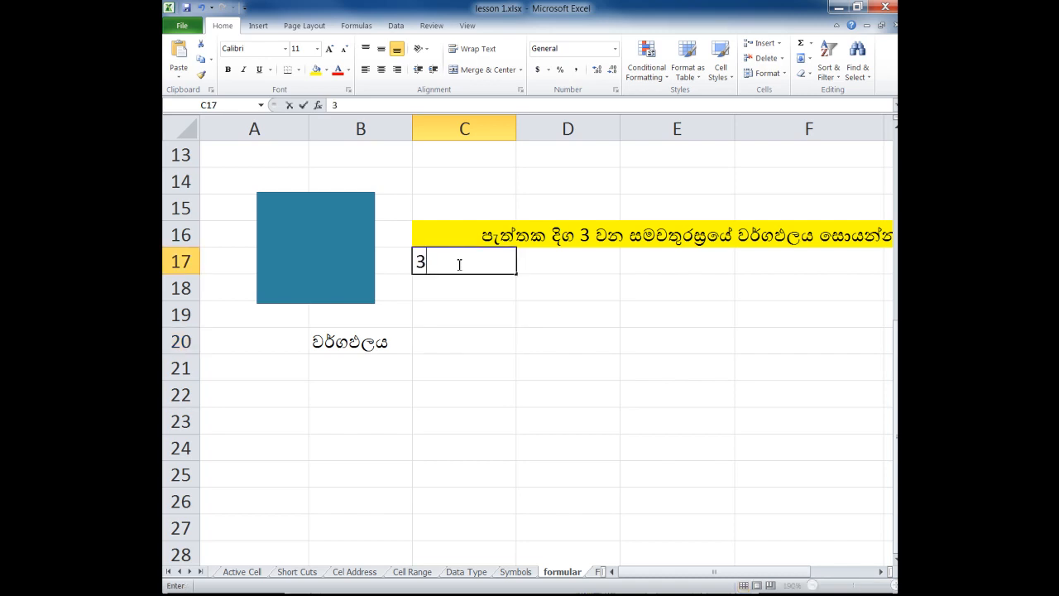
{"action": "key", "text": "Return"}
Give cell C17, which holds the side length, an orange fill colour.
{"action": "left_click", "coordinate": [451, 342]}
{"action": "double_click", "coordinate": [481, 265]}
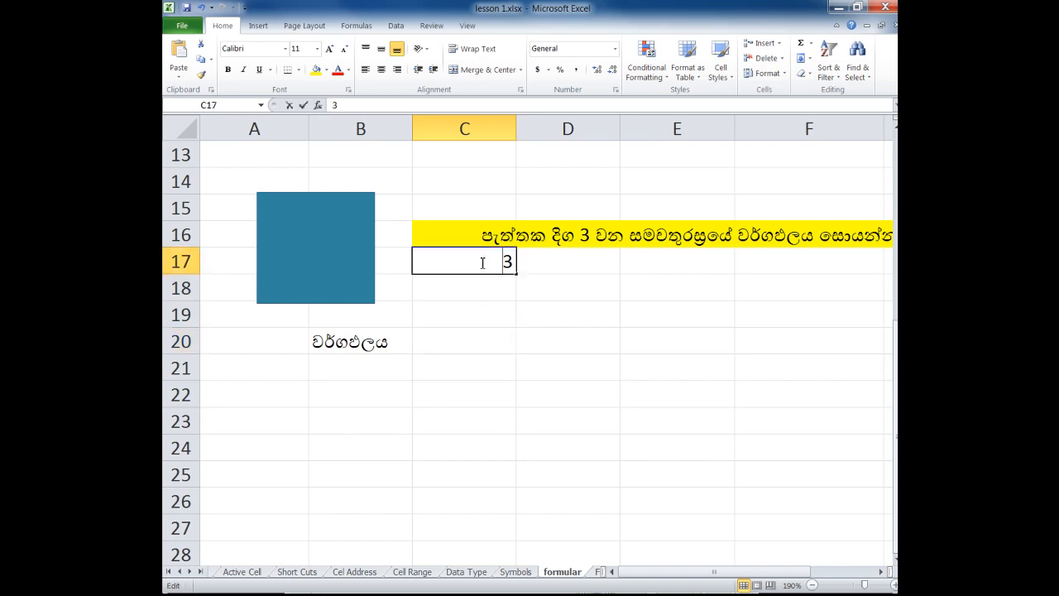
{"action": "key", "text": "Escape"}
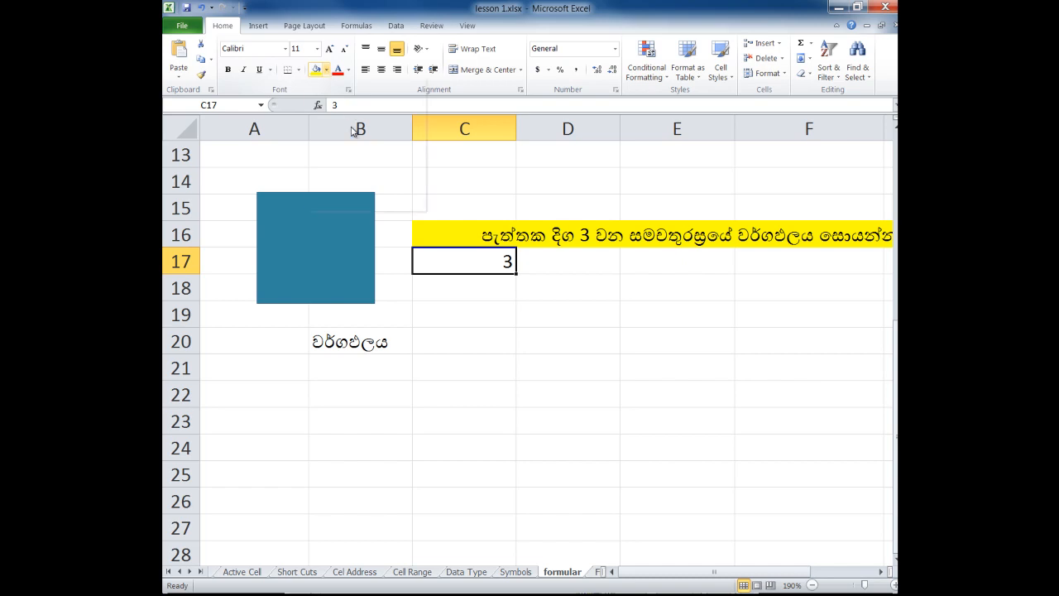
{"action": "left_click", "coordinate": [327, 72]}
{"action": "left_click", "coordinate": [336, 171]}
Calculate the square's area in cell C20 with the formula =C17*C17.
{"action": "left_click", "coordinate": [424, 334]}
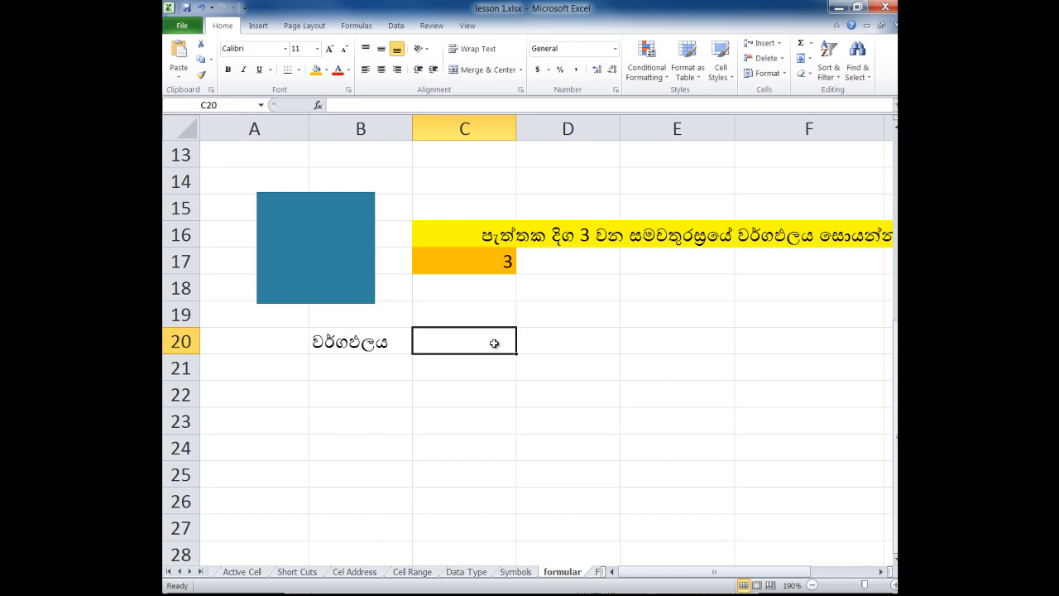
{"action": "type", "text": "="}
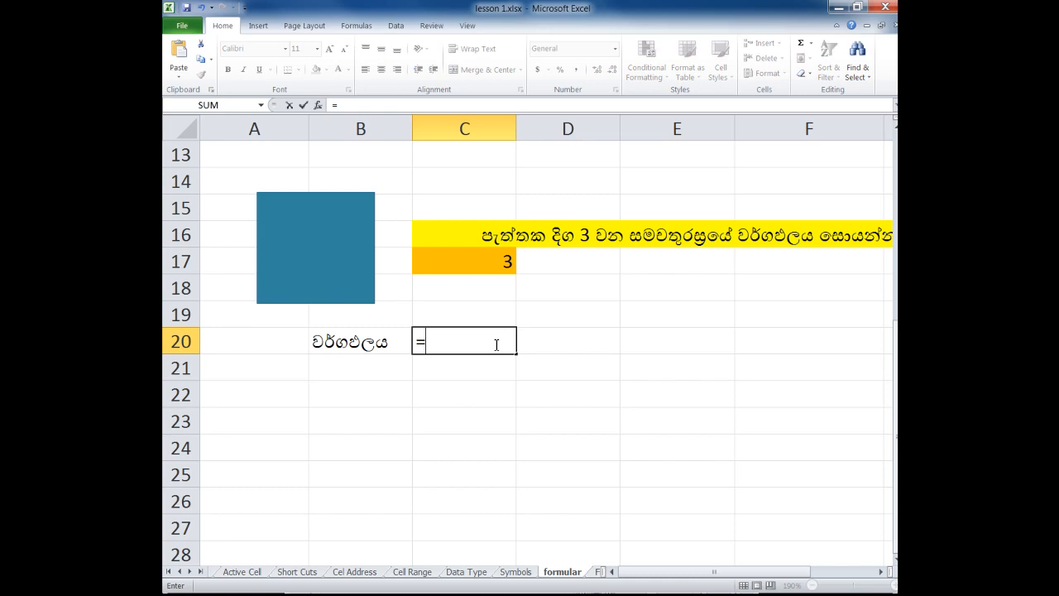
{"action": "left_click", "coordinate": [484, 260]}
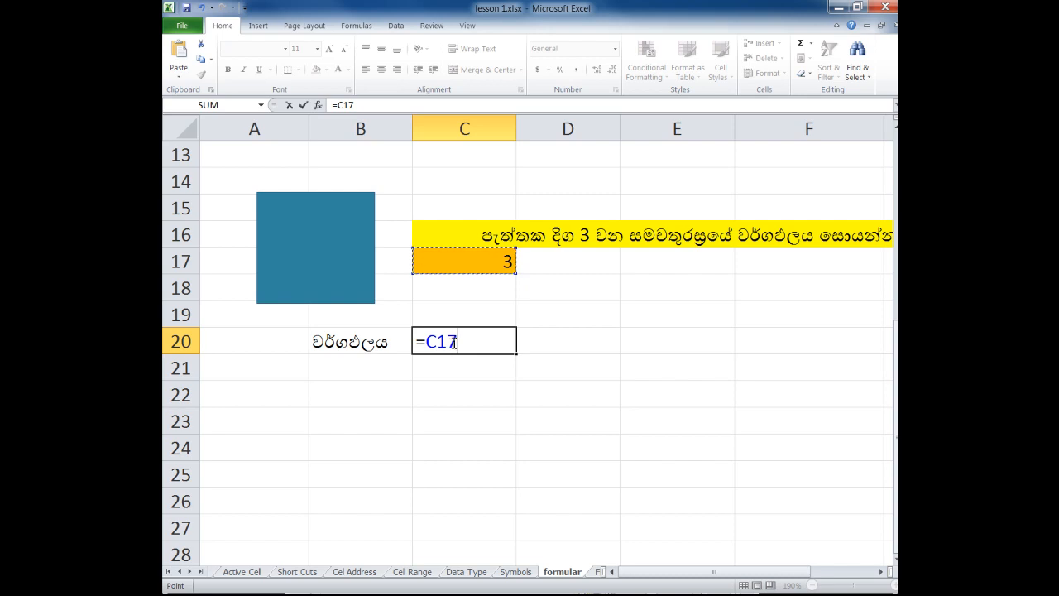
{"action": "type", "text": "*"}
{"action": "left_click", "coordinate": [500, 258]}
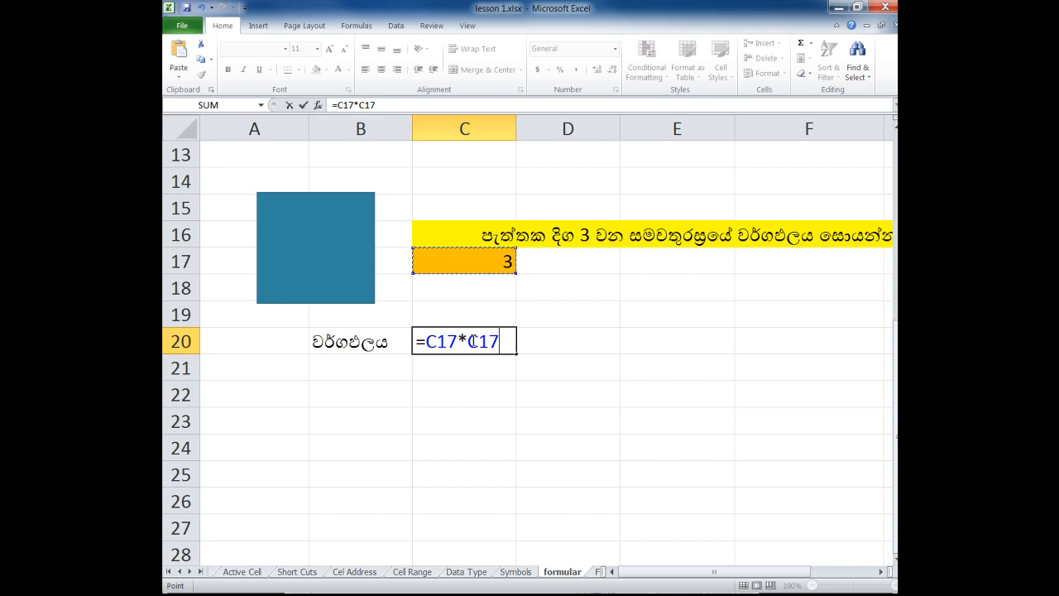
{"action": "key", "text": "Return"}
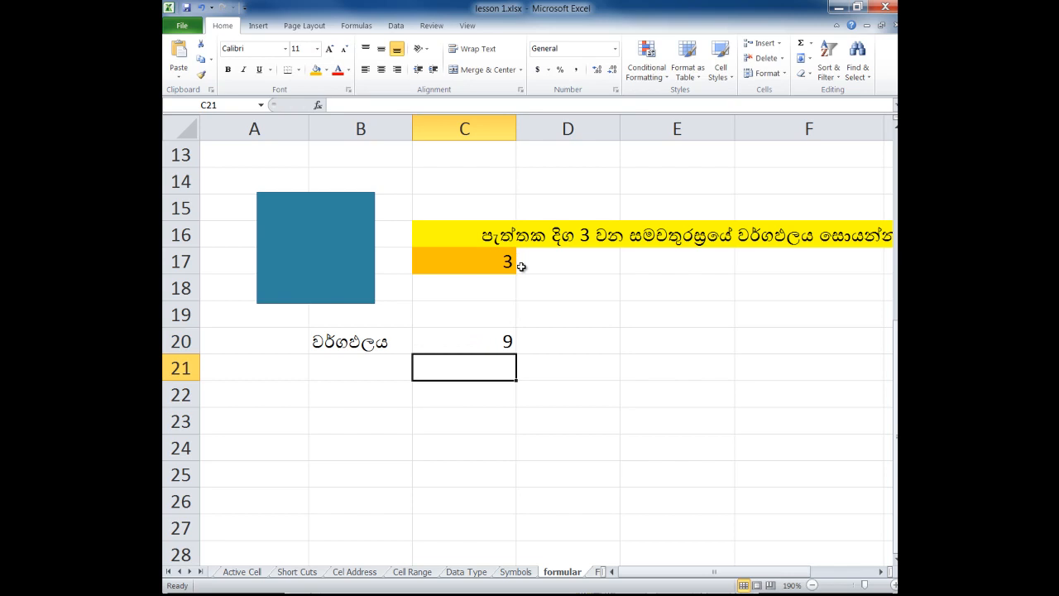
Show the area formula in cell C20 as text with a leading apostrophe.
{"action": "double_click", "coordinate": [438, 346]}
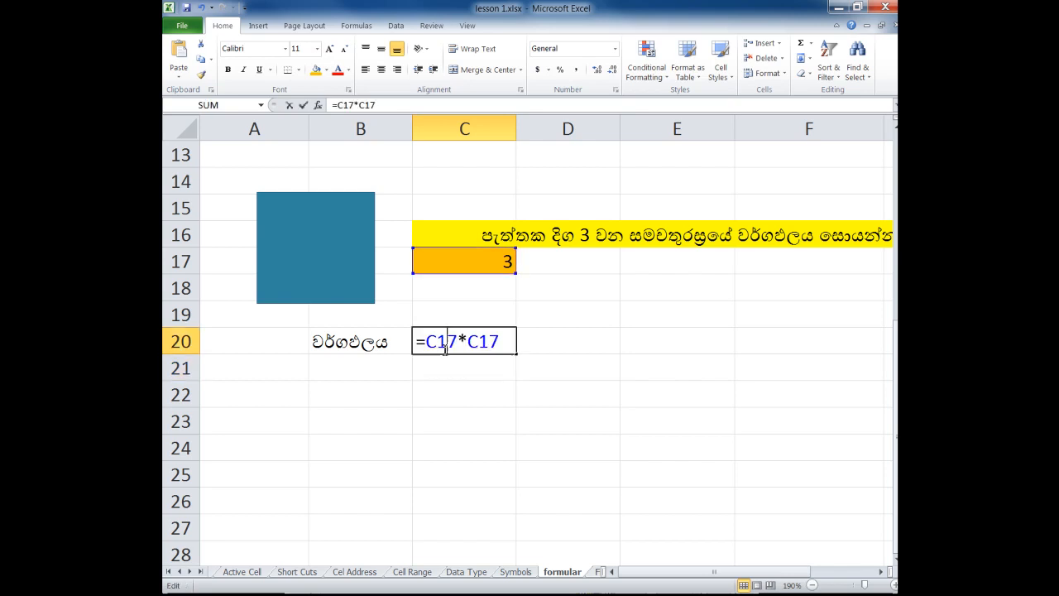
{"action": "left_click", "coordinate": [416, 341]}
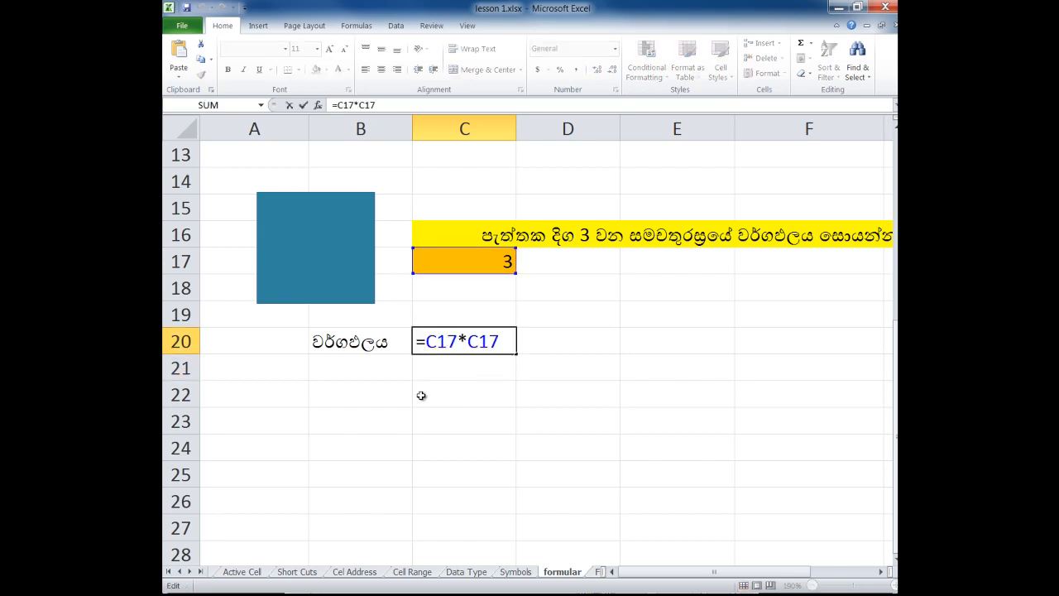
{"action": "type", "text": "'"}
{"action": "key", "text": "Return"}
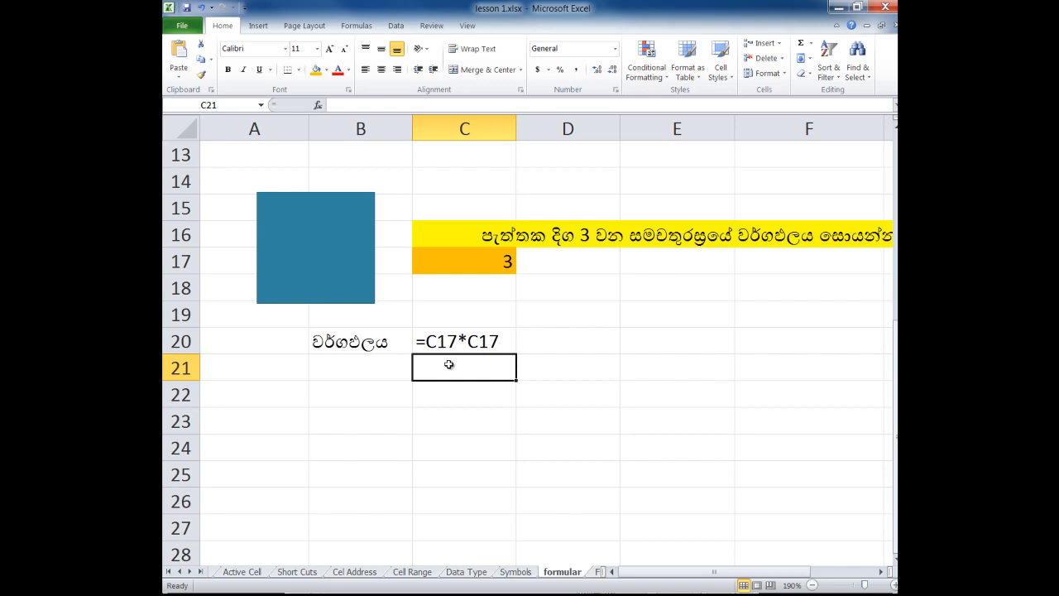
Calculate the square's area in cell C21 with the power formula =C17^2.
{"action": "type", "text": "="}
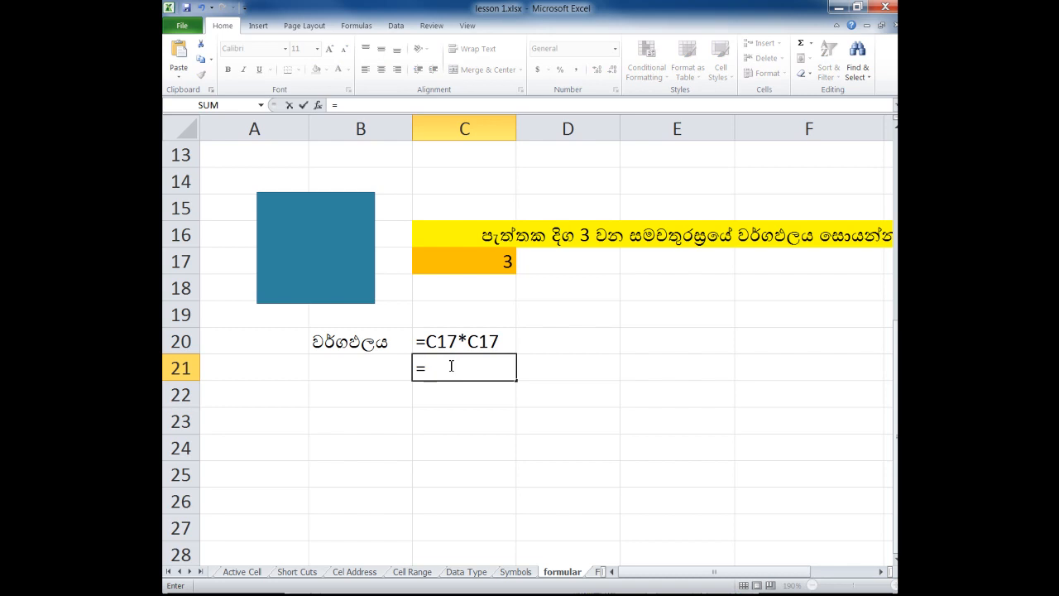
{"action": "left_click", "coordinate": [451, 262]}
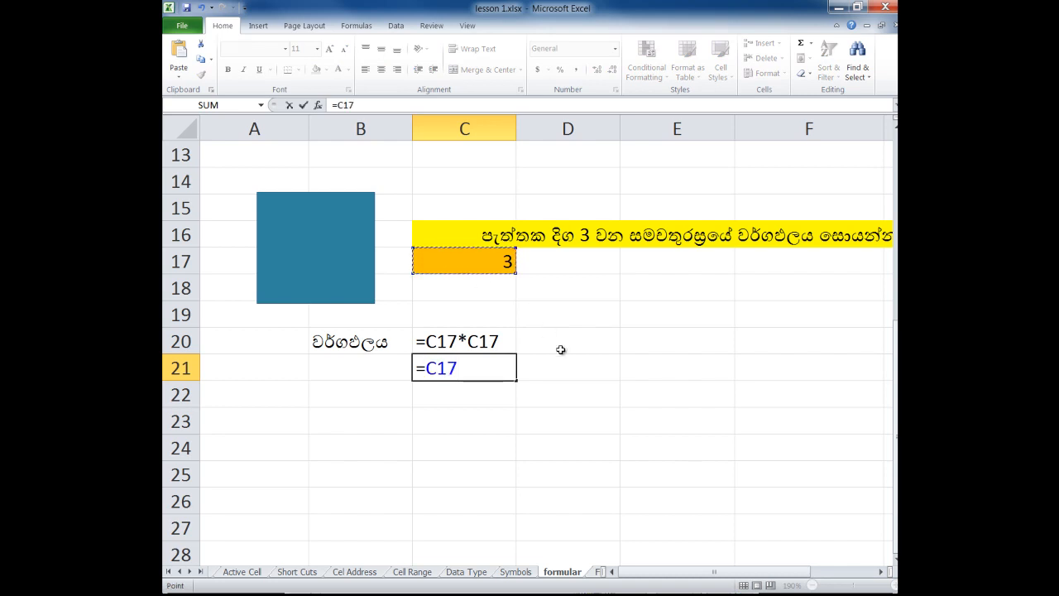
{"action": "type", "text": "^"}
{"action": "type", "text": "2"}
{"action": "left_click_drag", "start_coordinate": [426, 368], "coordinate": [451, 370]}
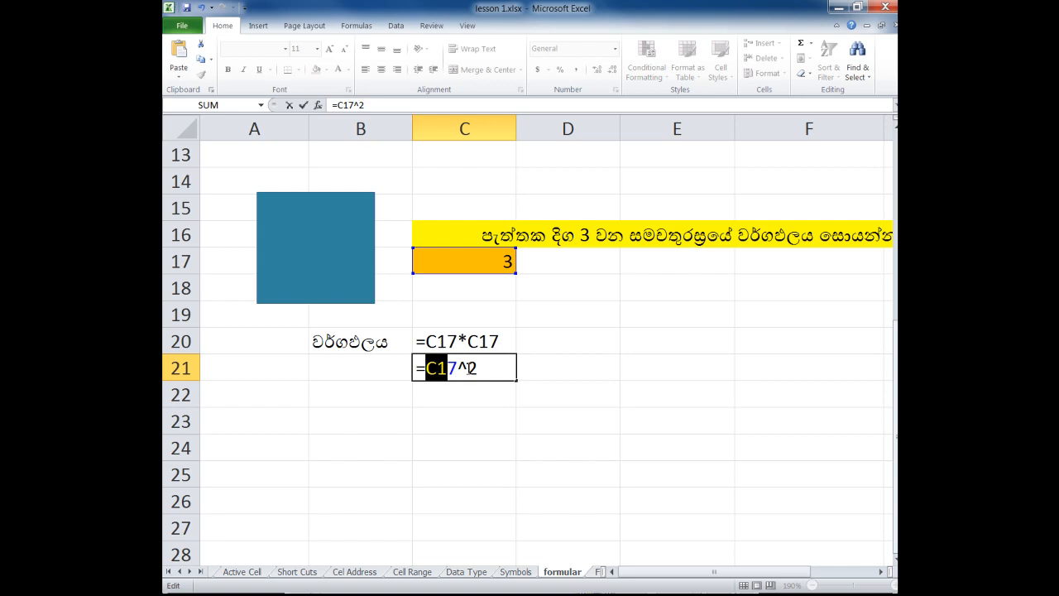
{"action": "left_click", "coordinate": [469, 368]}
{"action": "key", "text": "Return"}
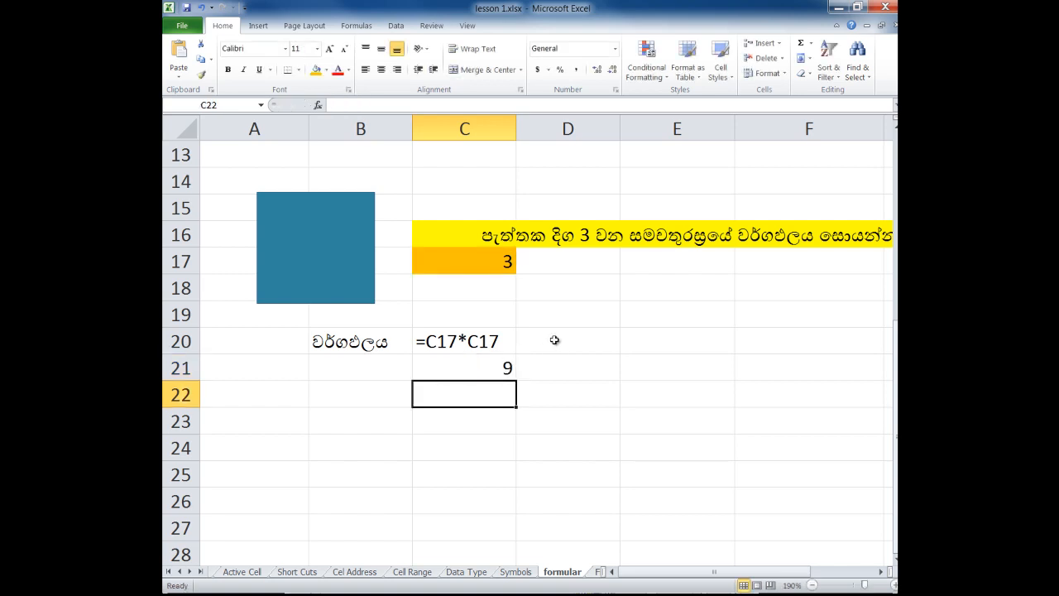
Show the power formula in cell C21 as text with a leading apostrophe.
{"action": "double_click", "coordinate": [437, 367]}
{"action": "left_click", "coordinate": [417, 367]}
{"action": "type", "text": "'"}
{"action": "key", "text": "Return"}
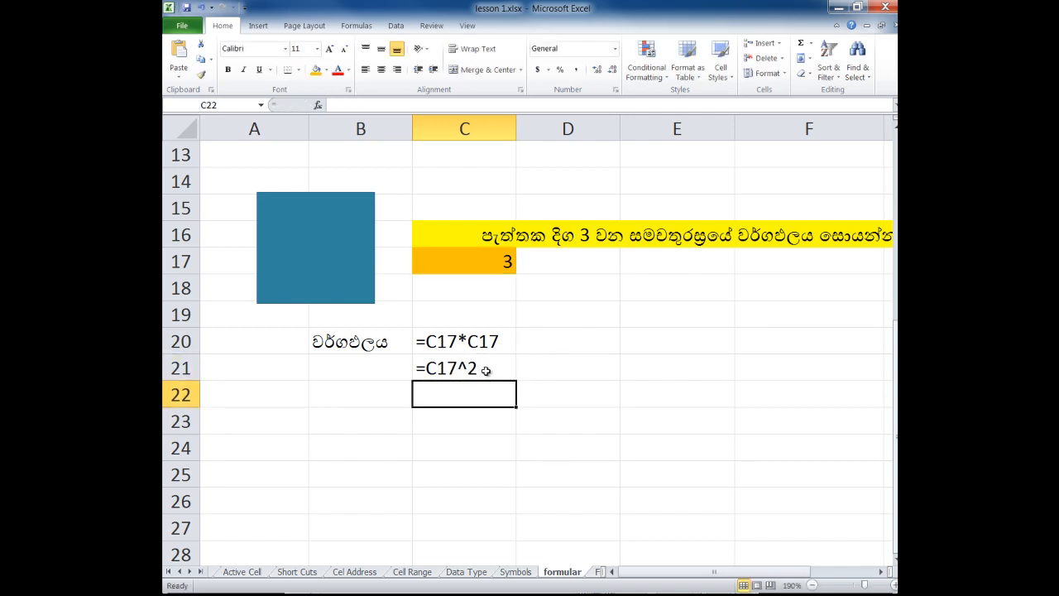
Review the square's area formulas and the salary table's total and average formulas on the formular sheet.
{"action": "left_click", "coordinate": [383, 367]}
{"action": "left_click", "coordinate": [427, 371]}
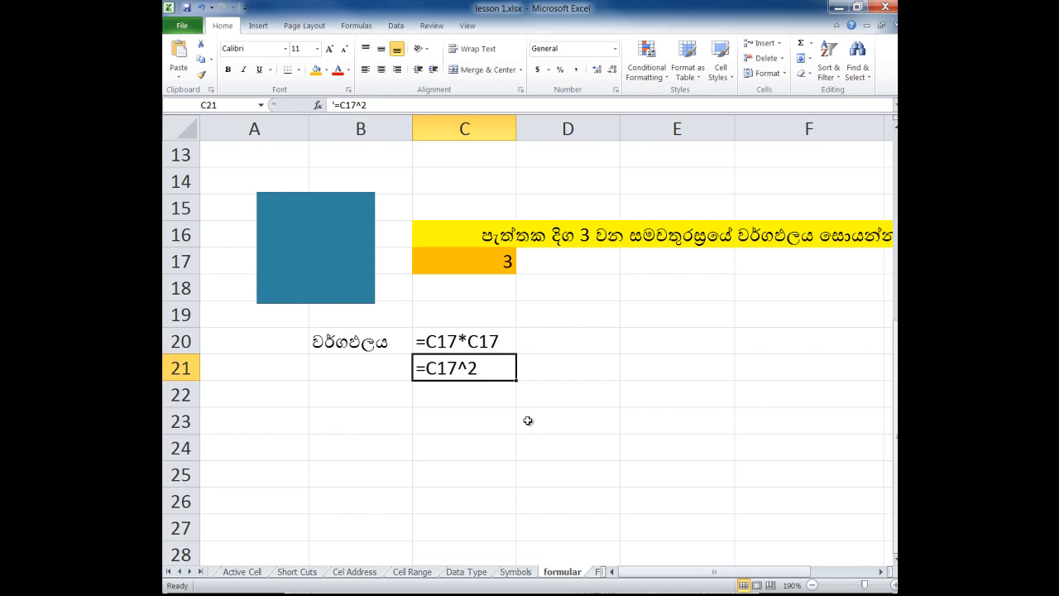
{"action": "scroll", "coordinate": [523, 316], "scroll_direction": "up", "scroll_amount": 2}
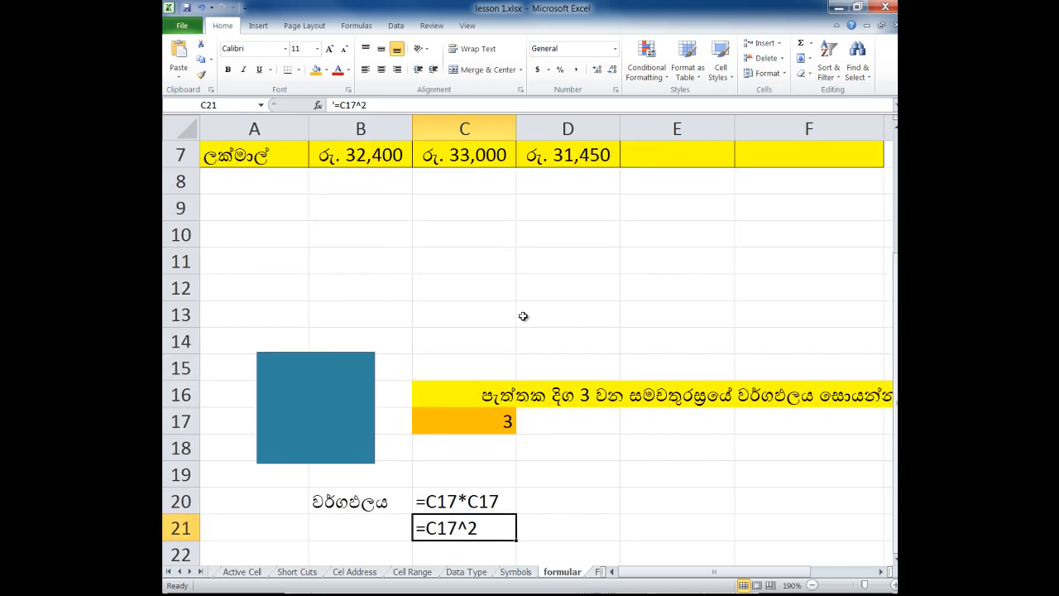
{"action": "scroll", "coordinate": [523, 316], "scroll_direction": "down", "scroll_amount": 3}
{"action": "scroll", "coordinate": [522, 326], "scroll_direction": "up", "scroll_amount": 1}
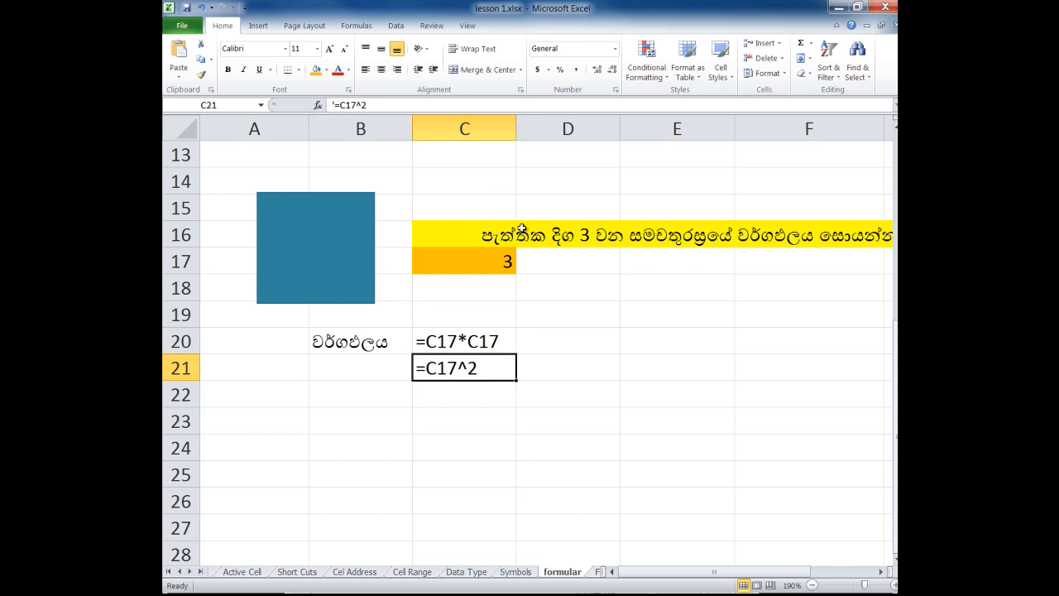
{"action": "scroll", "coordinate": [522, 229], "scroll_direction": "up", "scroll_amount": 4}
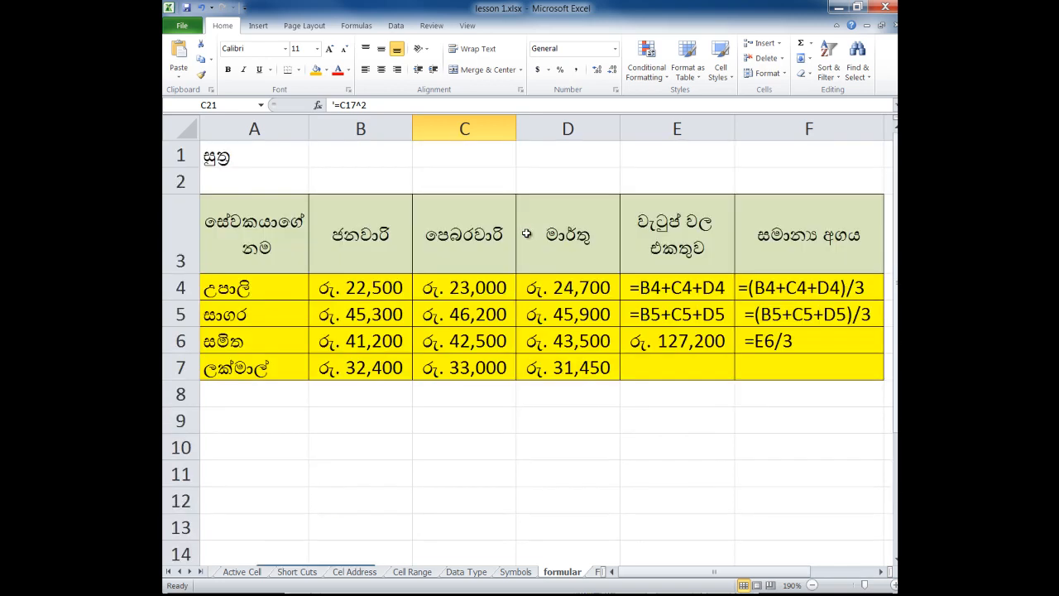
{"action": "scroll", "coordinate": [526, 233], "scroll_direction": "down", "scroll_amount": 1}
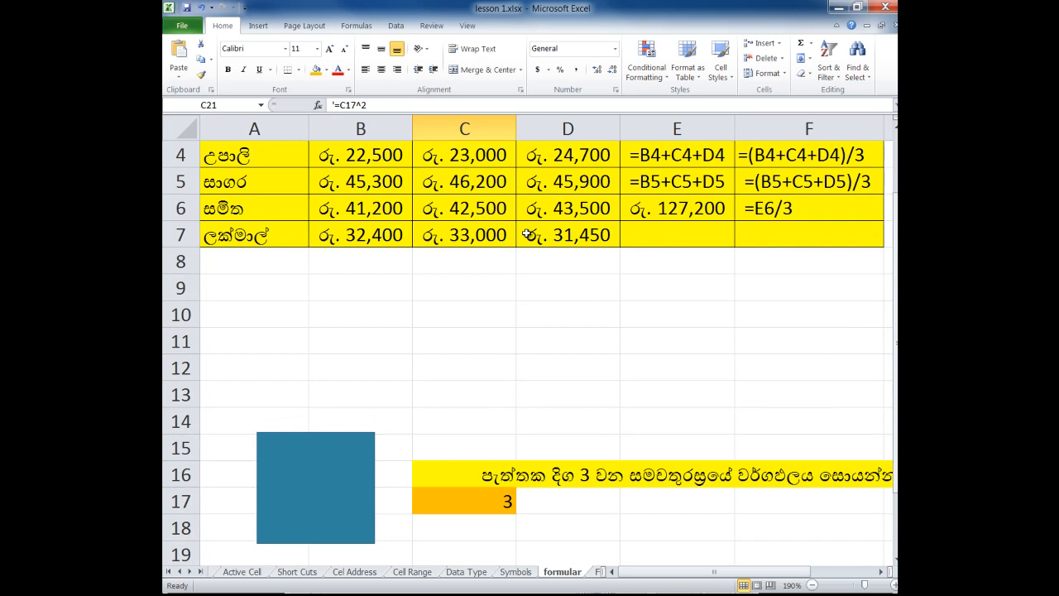
{"action": "scroll", "coordinate": [526, 234], "scroll_direction": "down", "scroll_amount": 4}
{"action": "scroll", "coordinate": [526, 234], "scroll_direction": "up", "scroll_amount": 5}
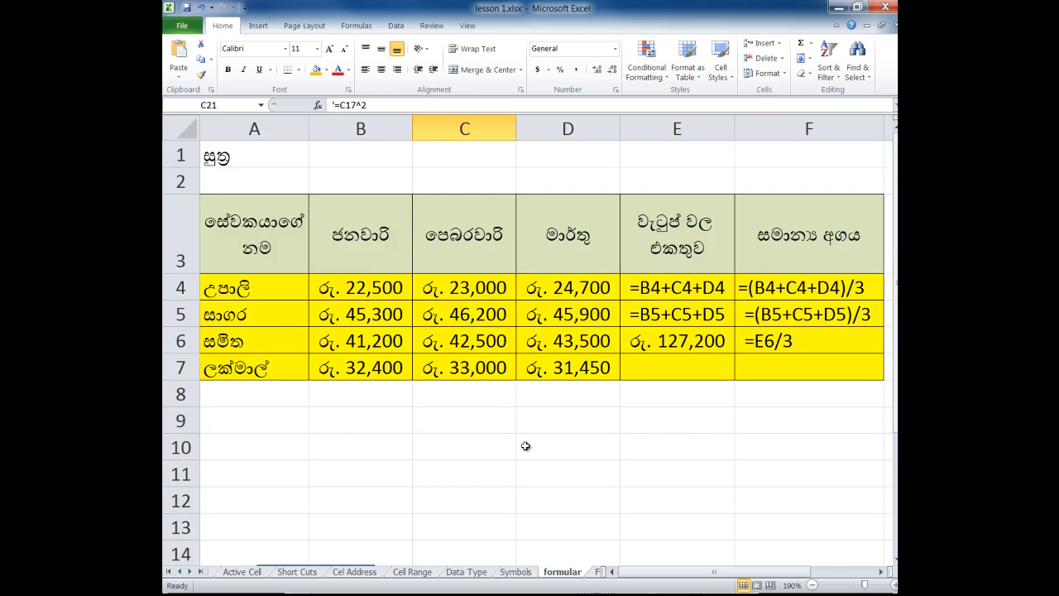
Open the Fill handle sheet and widen column E until its salary total heading fits on one line.
{"action": "left_click", "coordinate": [190, 572]}
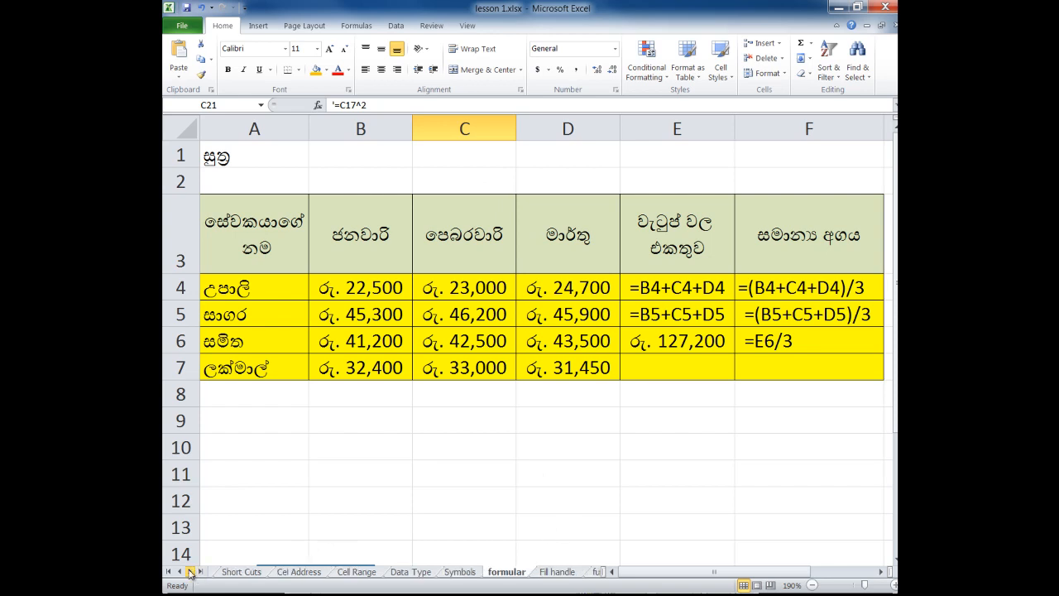
{"action": "left_click", "coordinate": [557, 572]}
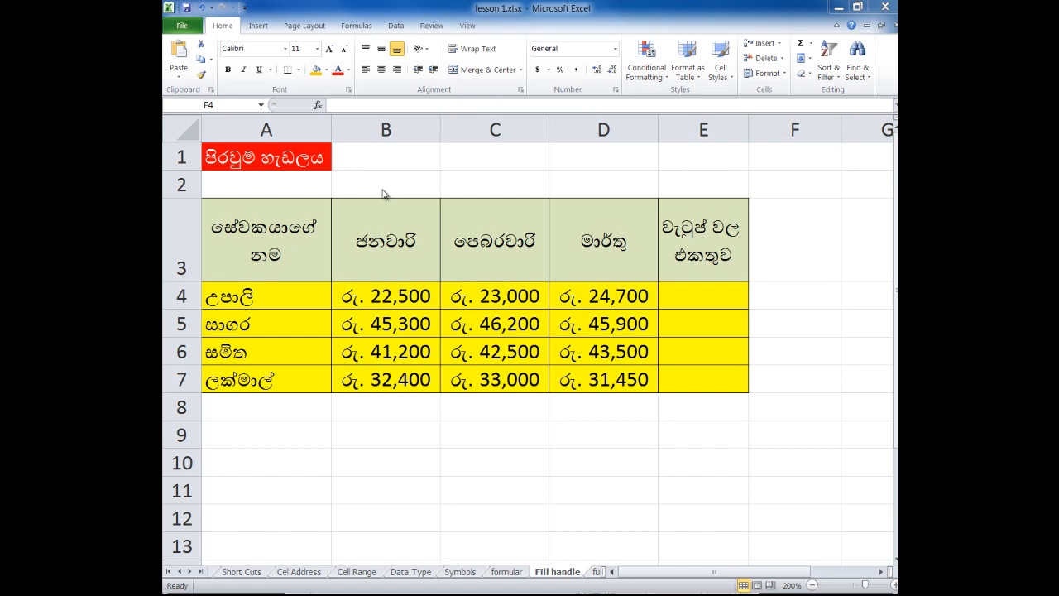
{"action": "left_click", "coordinate": [754, 133]}
{"action": "left_click_drag", "start_coordinate": [749, 129], "coordinate": [820, 130]}
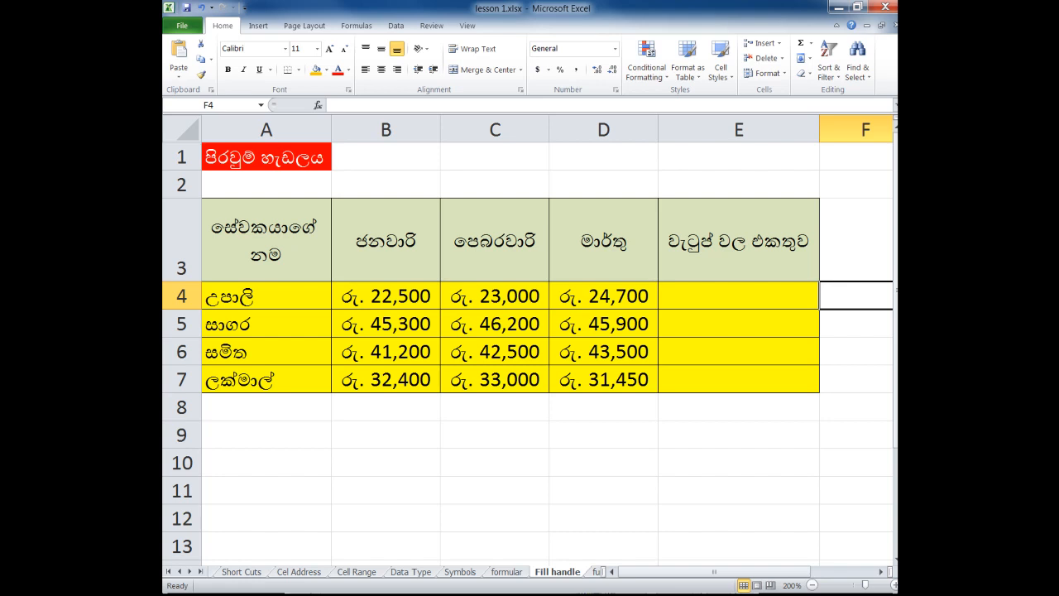
Calculate the first employee's salary total in cell E4 with the formula =B4+C4+D4.
{"action": "left_click", "coordinate": [714, 285]}
{"action": "left_click", "coordinate": [643, 486]}
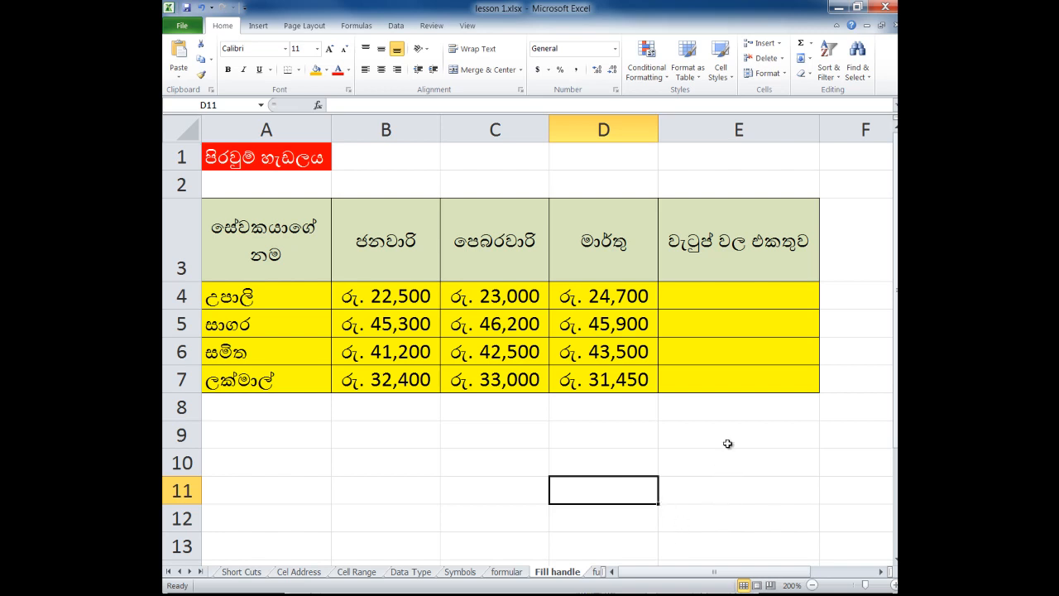
{"action": "left_click", "coordinate": [739, 305]}
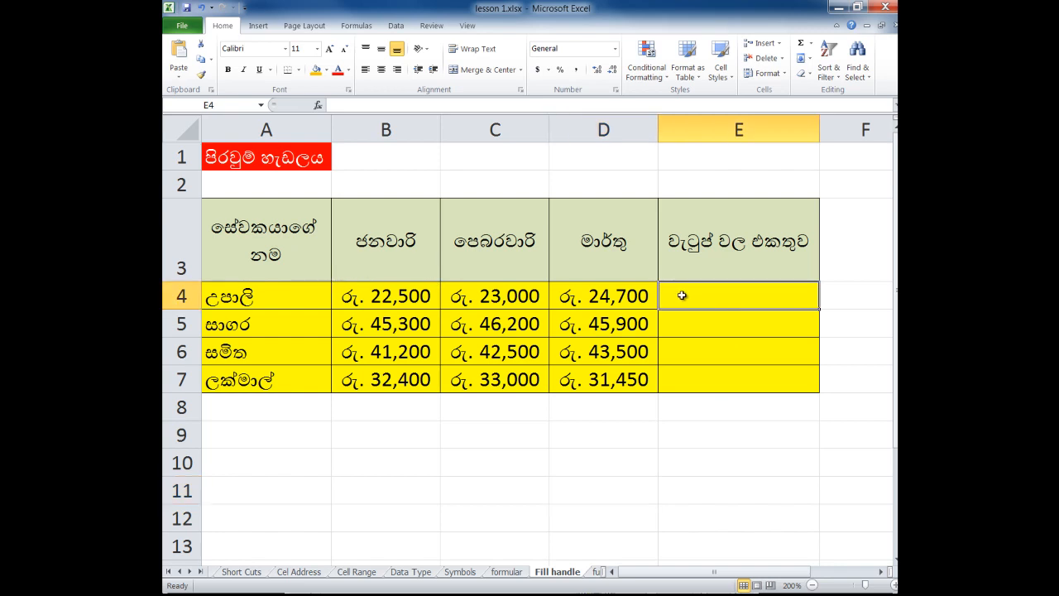
{"action": "type", "text": "="}
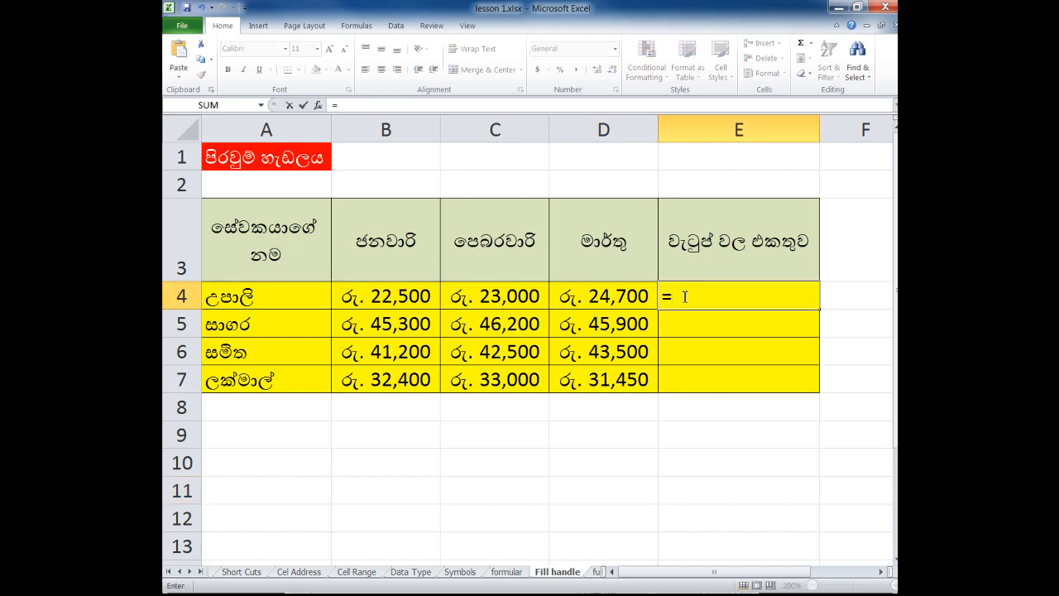
{"action": "left_click", "coordinate": [408, 305]}
{"action": "type", "text": "+"}
{"action": "left_click", "coordinate": [479, 301]}
{"action": "type", "text": "+"}
{"action": "left_click", "coordinate": [613, 297]}
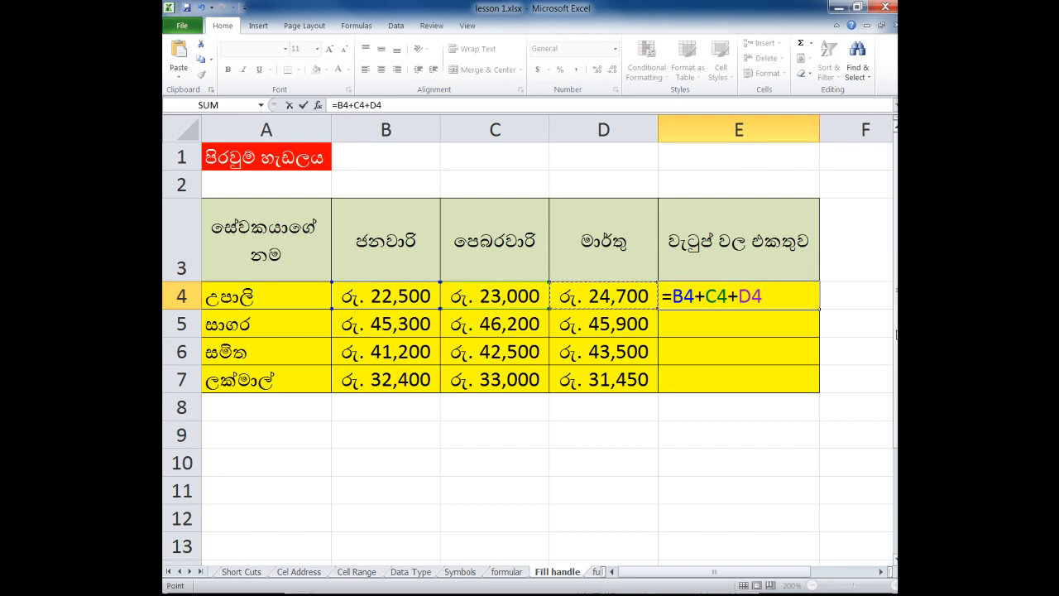
{"action": "key", "text": "Return"}
Copy the total formula in E4 down to E7 with the fill handle, undoing and repeating the fill once.
{"action": "left_click", "coordinate": [816, 288]}
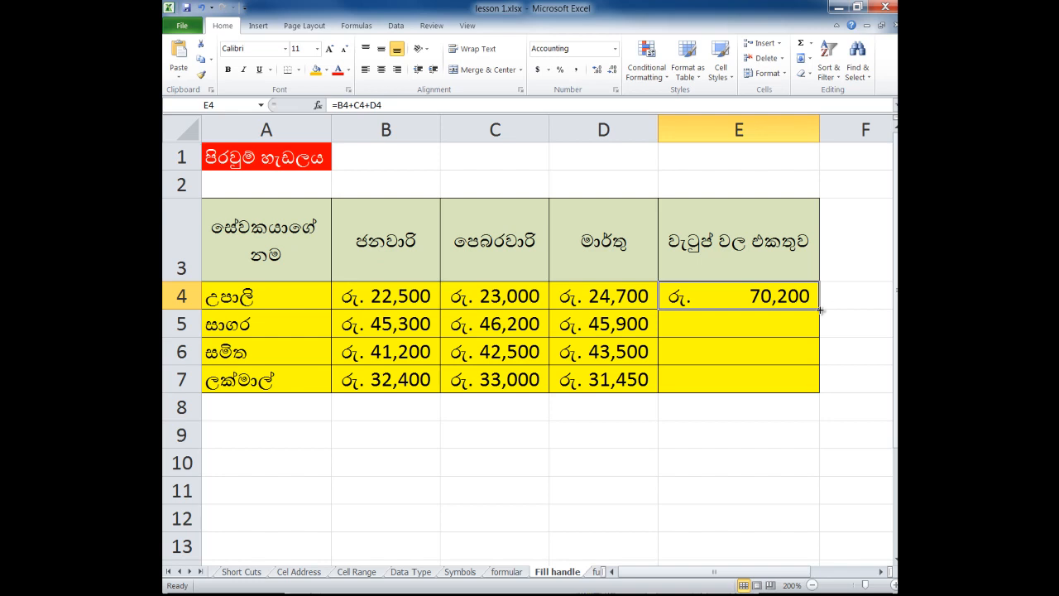
{"action": "left_click_drag", "start_coordinate": [819, 309], "coordinate": [819, 389]}
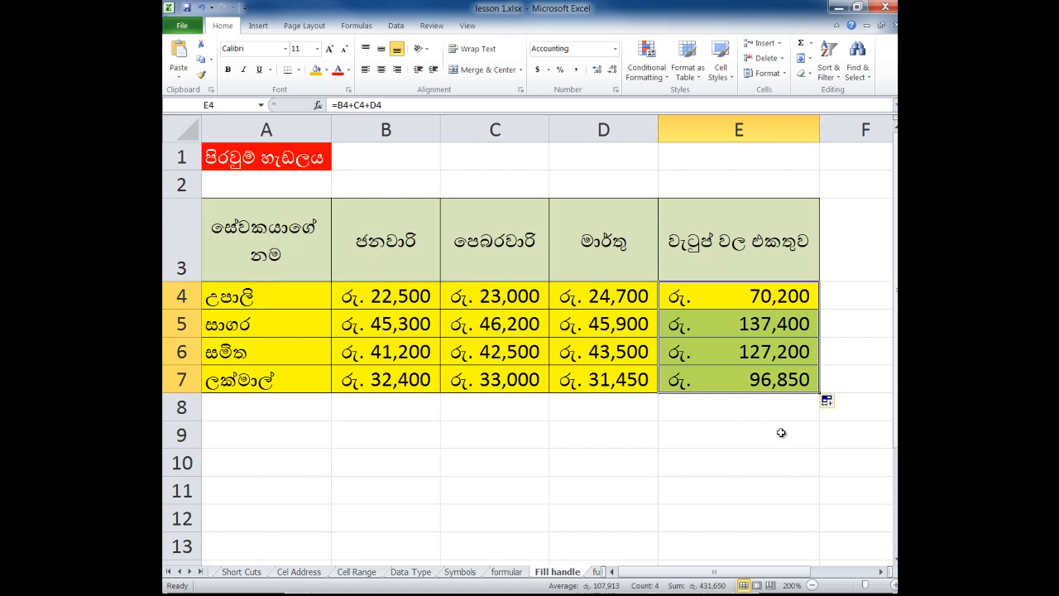
{"action": "key", "text": "ctrl+z"}
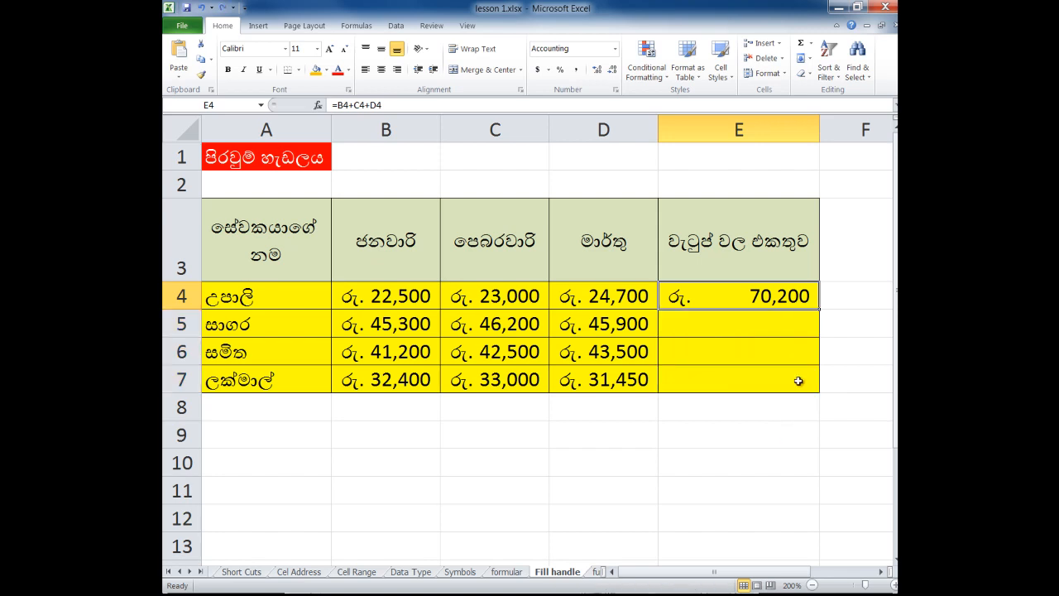
{"action": "double_click", "coordinate": [820, 314]}
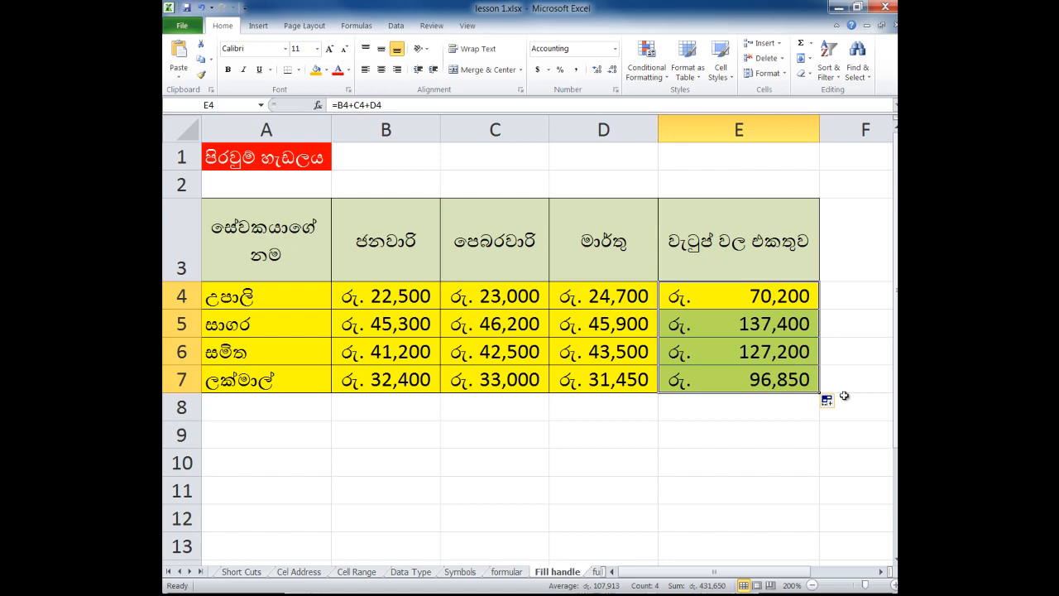
{"action": "left_click", "coordinate": [811, 434]}
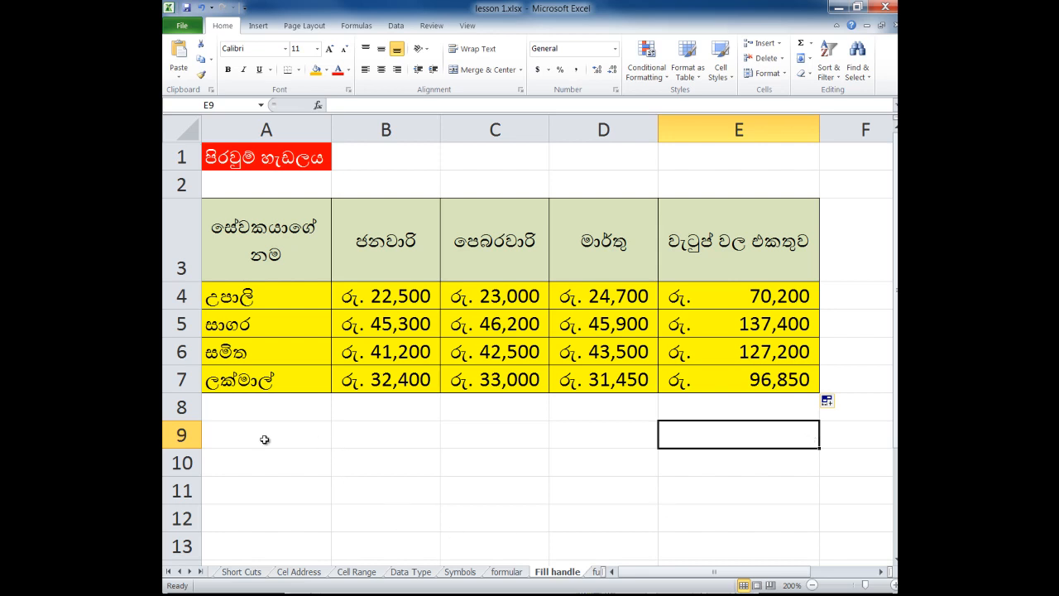
Enter 15, 25 and 35 in cells A10, B10 and C10, and clear A10 again.
{"action": "scroll", "coordinate": [292, 454], "scroll_direction": "down", "scroll_amount": 3}
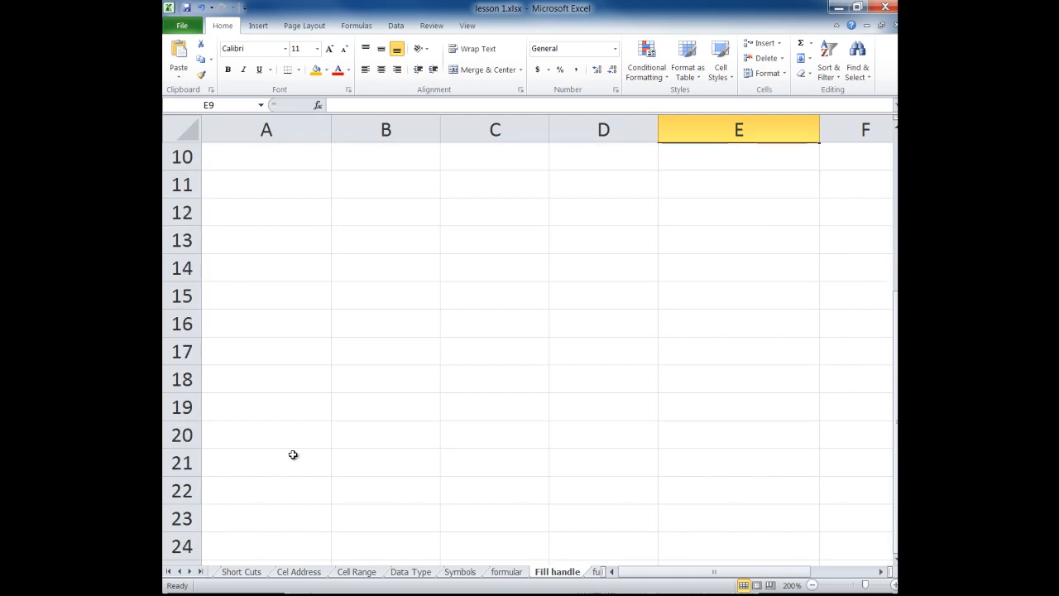
{"action": "scroll", "coordinate": [293, 454], "scroll_direction": "up", "scroll_amount": 5}
{"action": "double_click", "coordinate": [289, 463]}
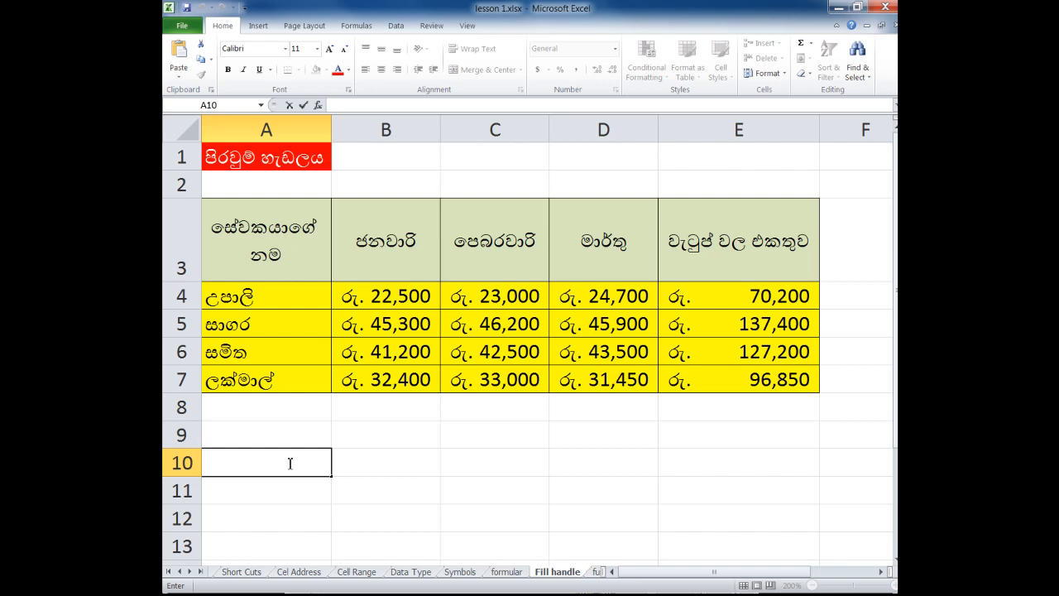
{"action": "type", "text": "15"}
{"action": "key", "text": "Tab"}
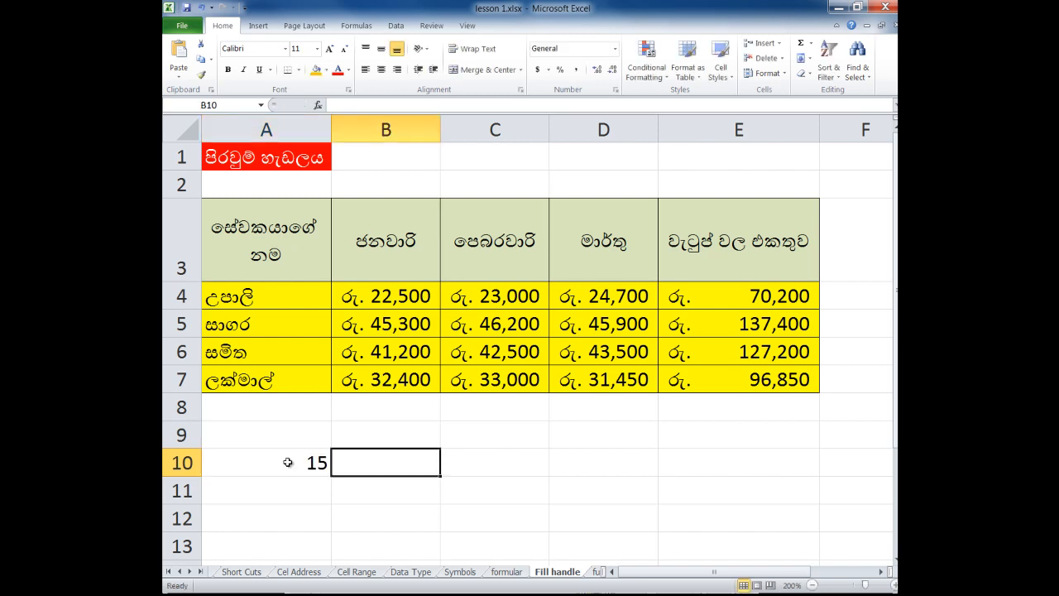
{"action": "type", "text": "25"}
{"action": "key", "text": "Tab"}
{"action": "type", "text": "35"}
{"action": "key", "text": "Return"}
{"action": "left_click", "coordinate": [284, 470]}
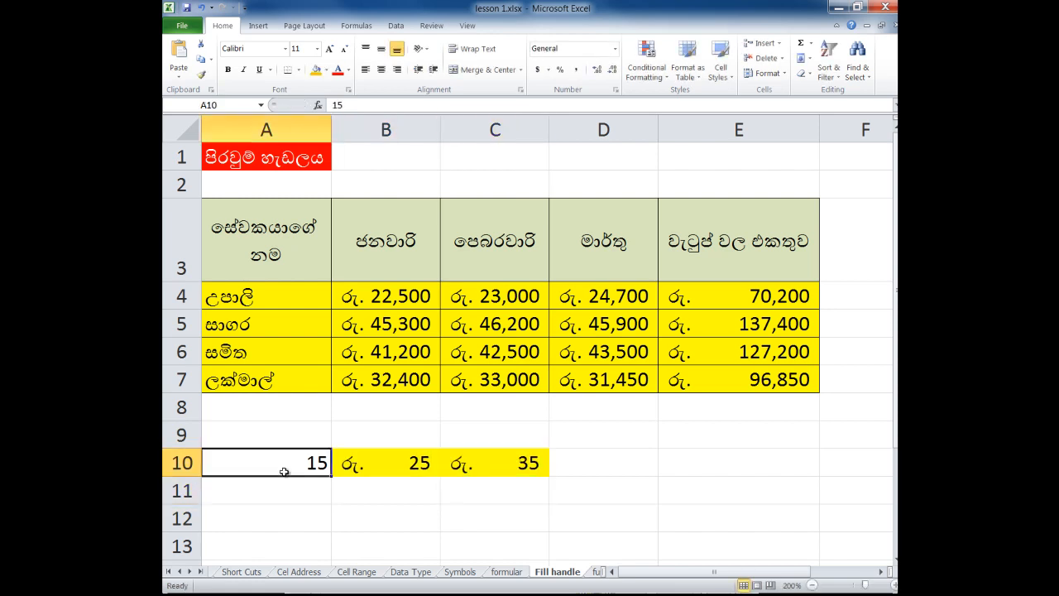
{"action": "key", "text": "Delete"}
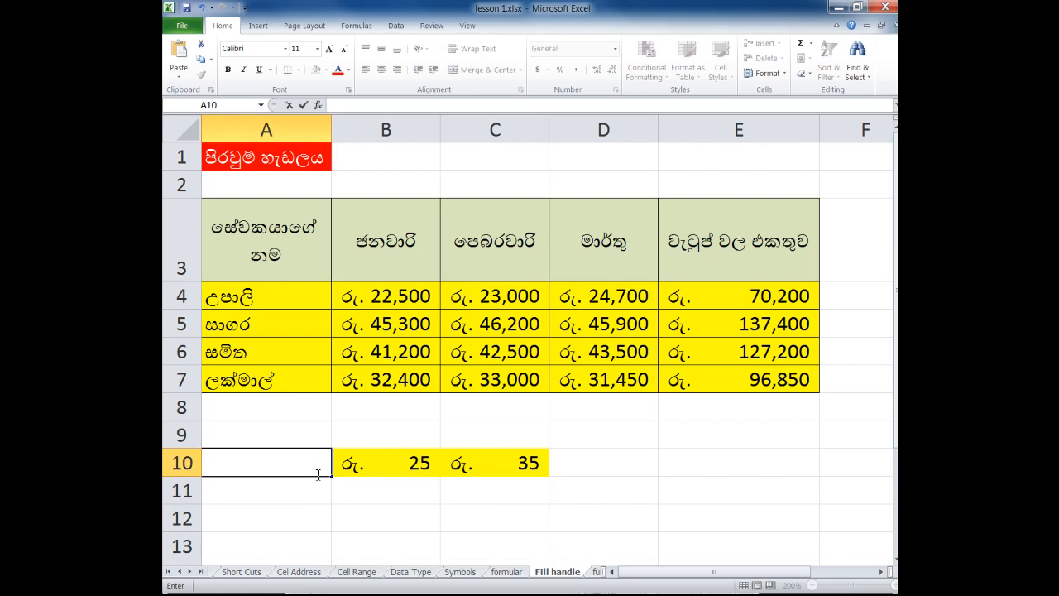
Complete the two-row sample table with 45 in D10 and 10 in each of B11, C11 and D11.
{"action": "left_click", "coordinate": [398, 487]}
{"action": "type", "text": "10"}
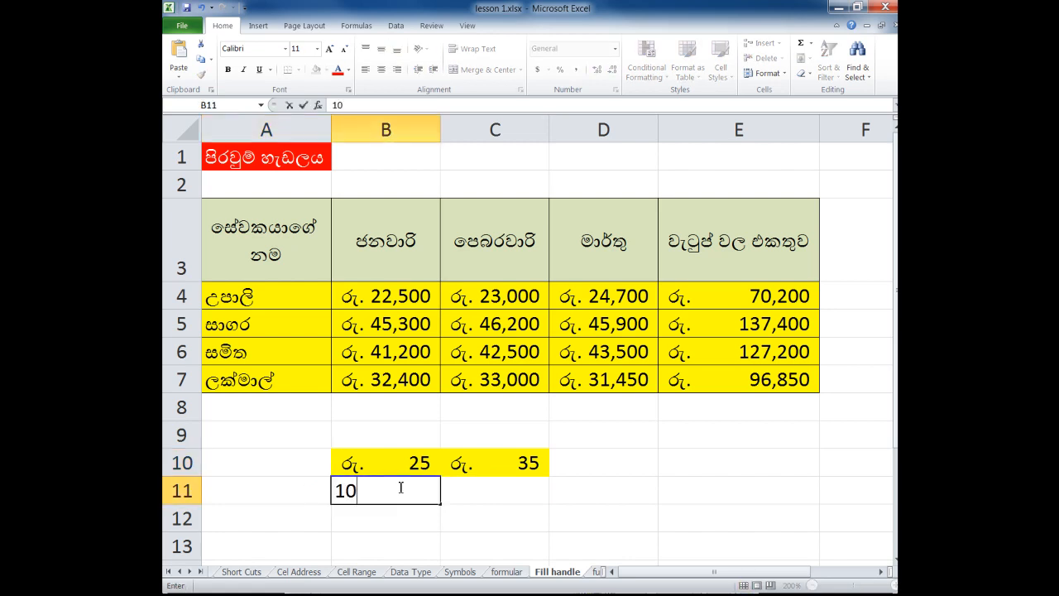
{"action": "key", "text": "Tab"}
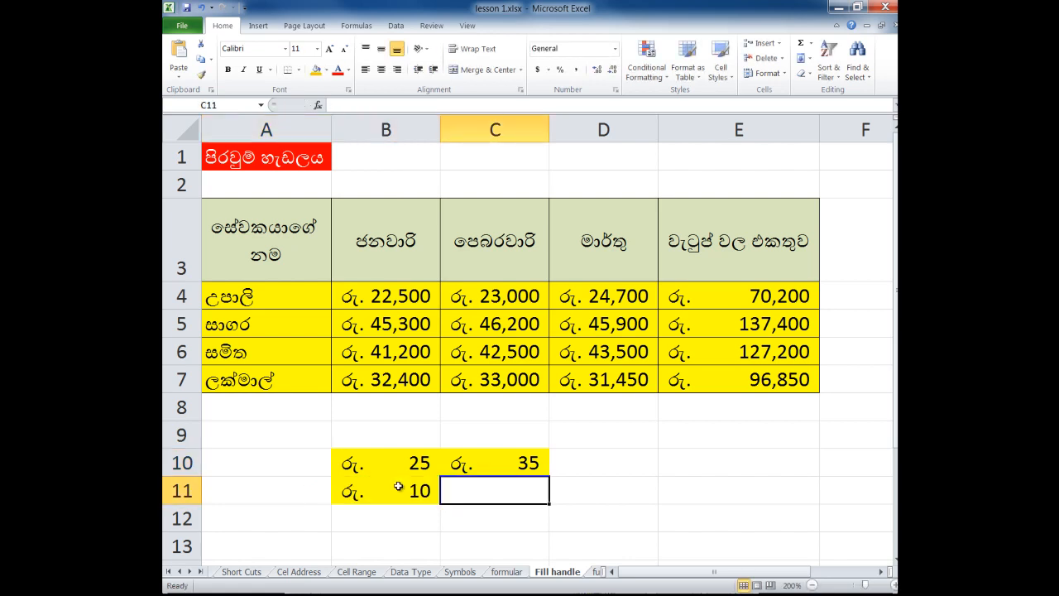
{"action": "type", "text": "10"}
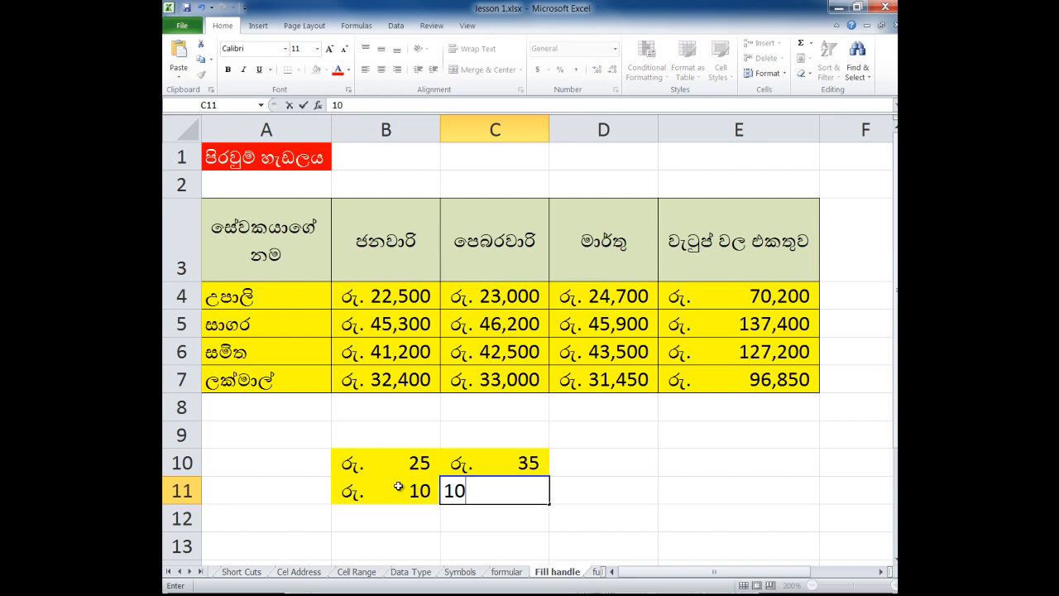
{"action": "key", "text": "Tab"}
{"action": "key", "text": "Up"}
{"action": "type", "text": "45"}
{"action": "key", "text": "Return"}
{"action": "type", "text": "10"}
{"action": "key", "text": "Return"}
Apply All Borders to the sample values in B10:D11.
{"action": "left_click_drag", "start_coordinate": [381, 469], "coordinate": [579, 494]}
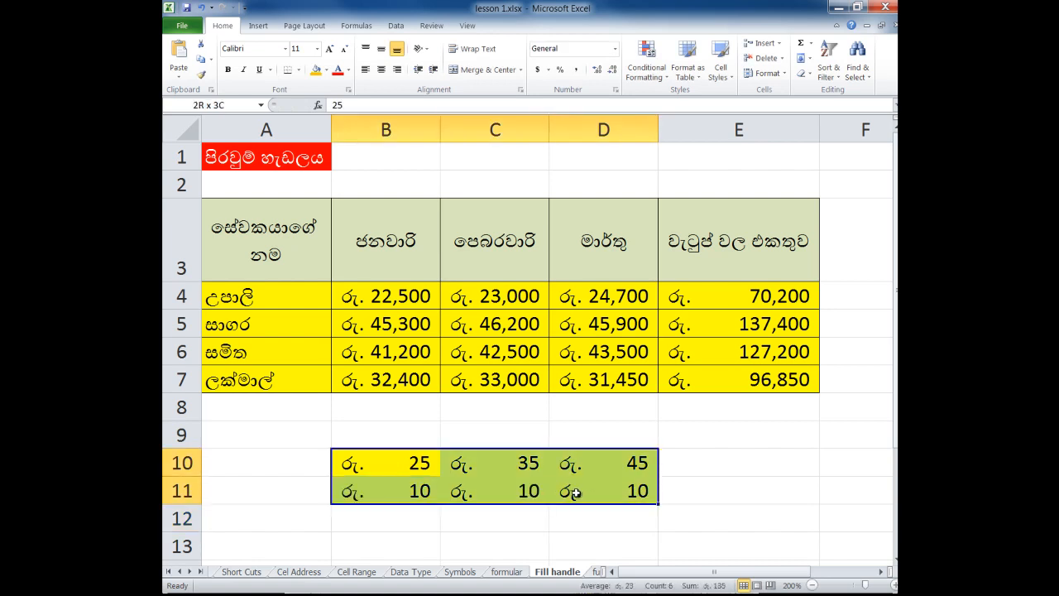
{"action": "left_click", "coordinate": [297, 71]}
{"action": "left_click", "coordinate": [298, 71]}
{"action": "left_click", "coordinate": [297, 71]}
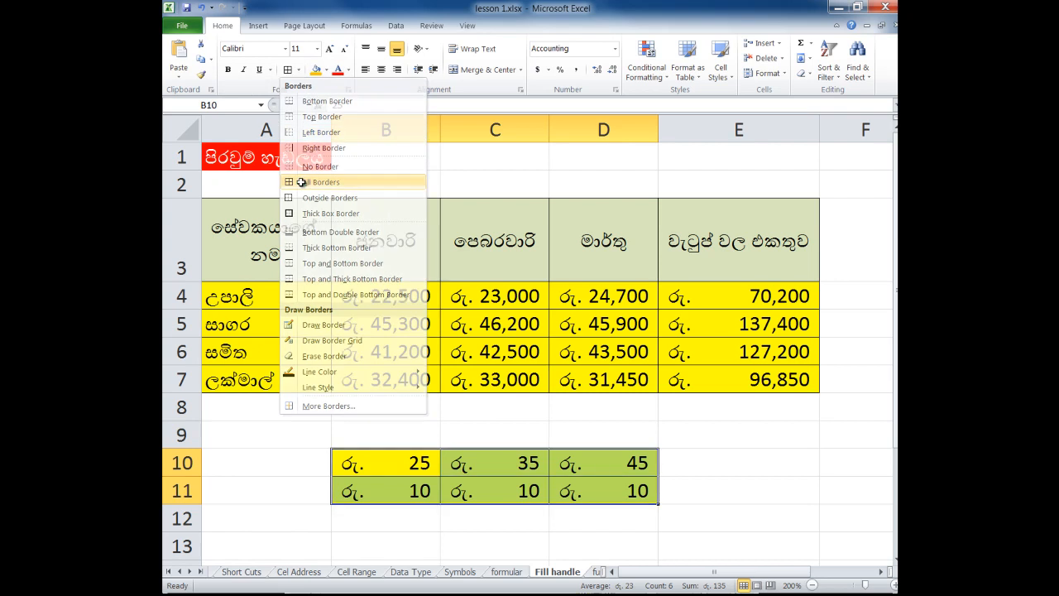
{"action": "left_click", "coordinate": [321, 182]}
Add the two values of column B's sample data in cell B12 with the formula =B10+B11.
{"action": "left_click", "coordinate": [390, 520]}
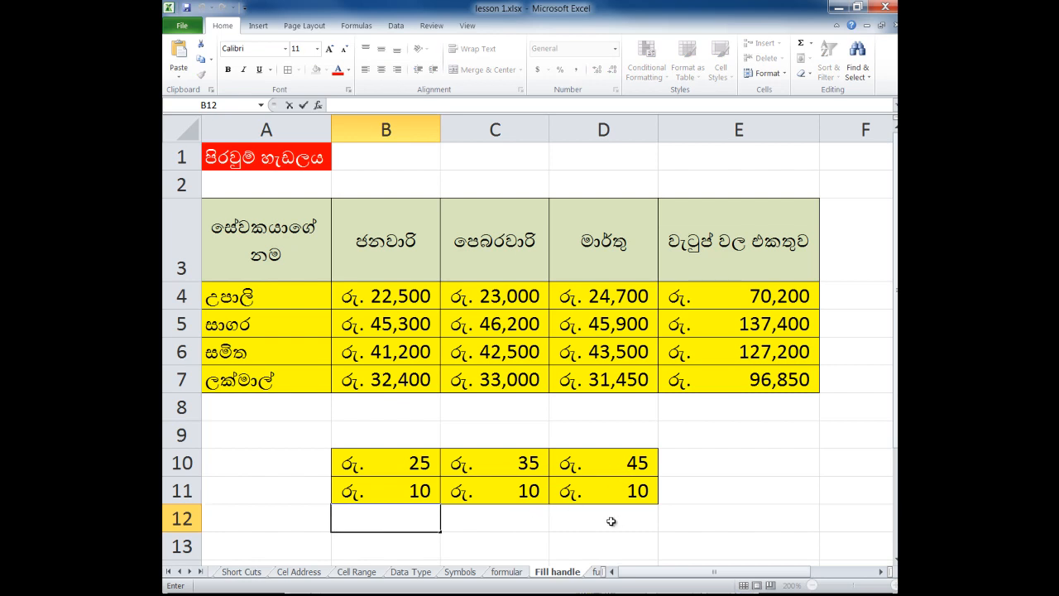
{"action": "left_click", "coordinate": [286, 519]}
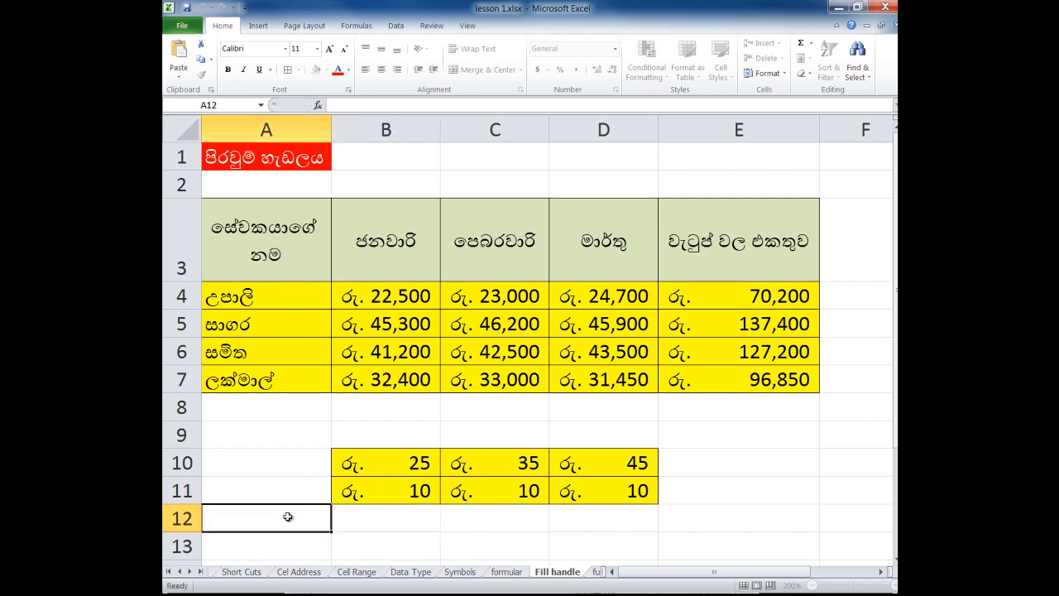
{"action": "left_click", "coordinate": [356, 519]}
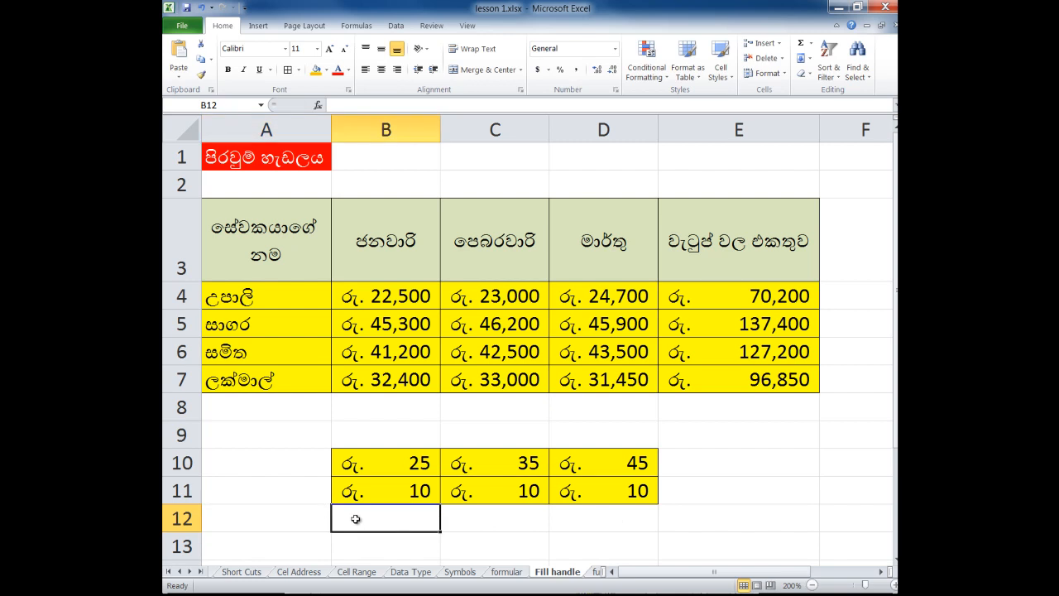
{"action": "type", "text": "="}
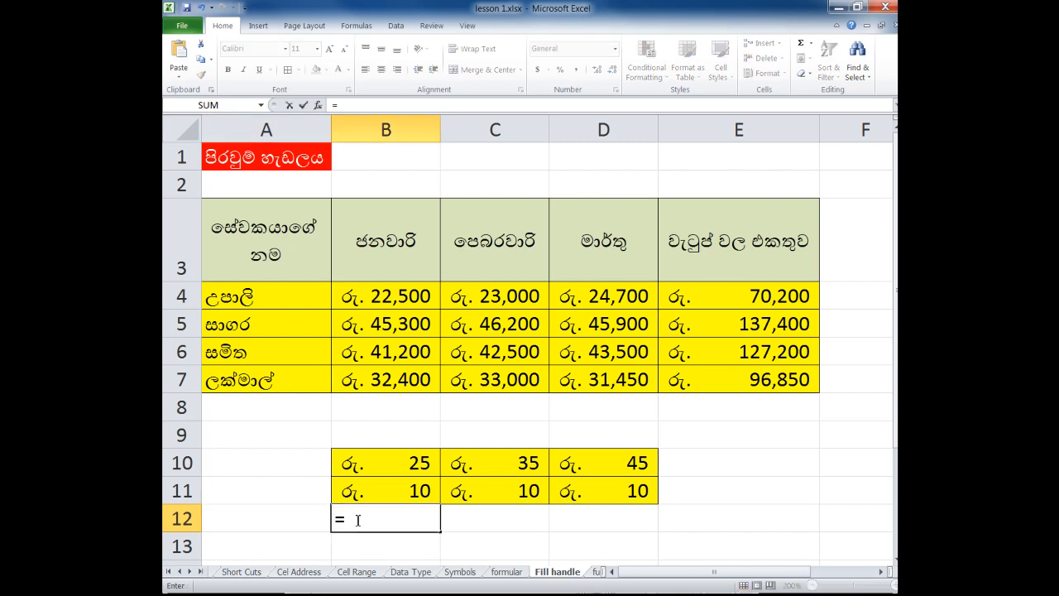
{"action": "left_click", "coordinate": [381, 459]}
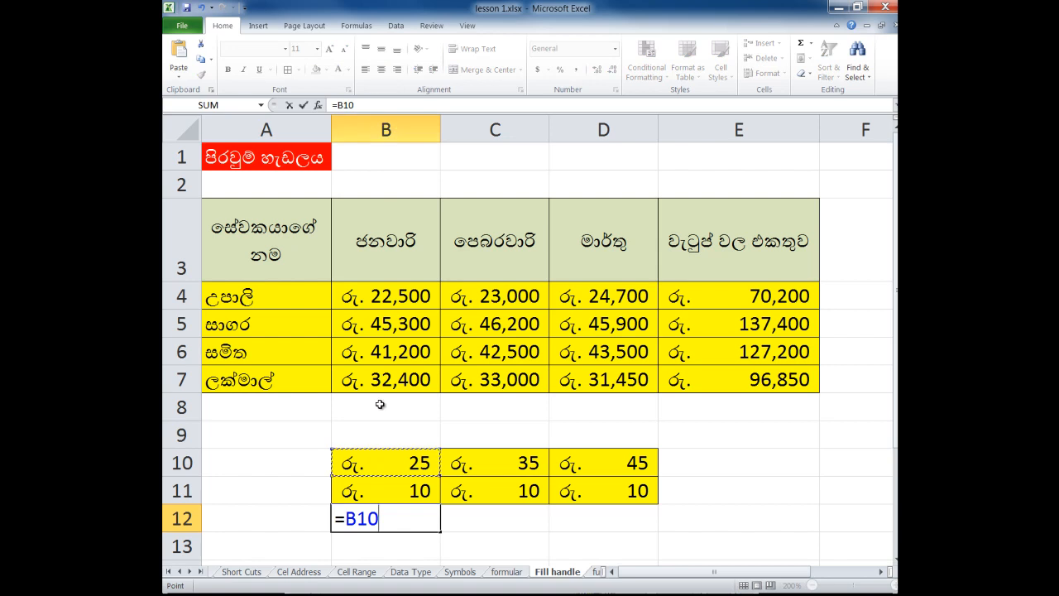
{"action": "type", "text": "+"}
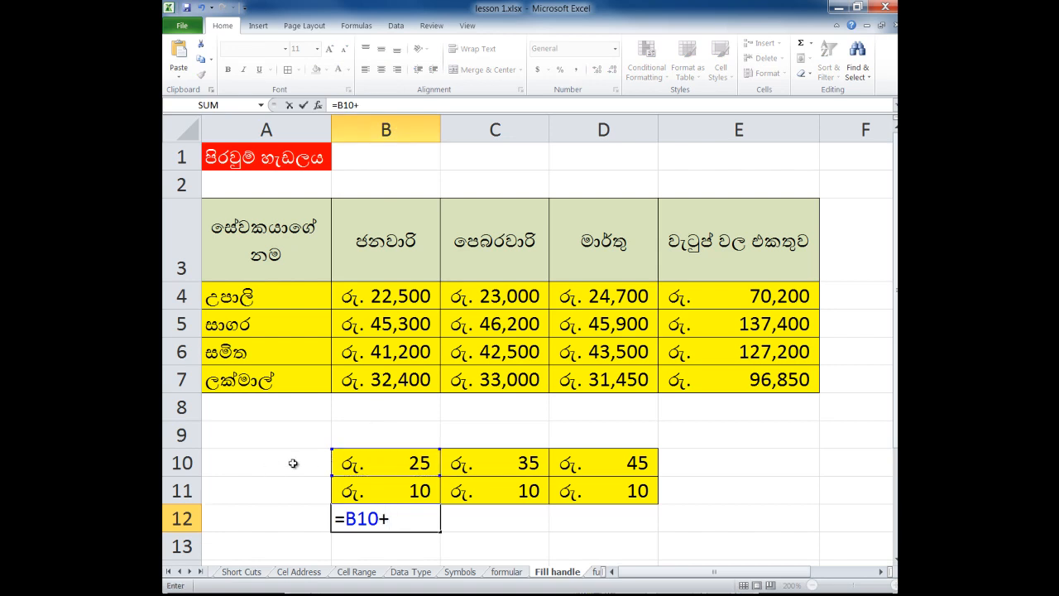
{"action": "left_click", "coordinate": [361, 491]}
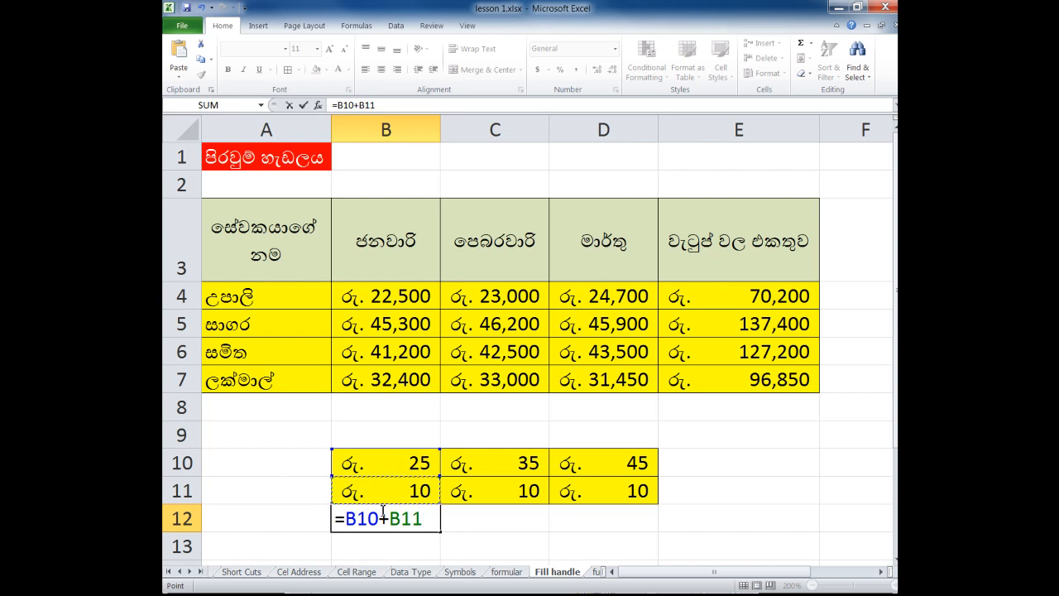
{"action": "key", "text": "Return"}
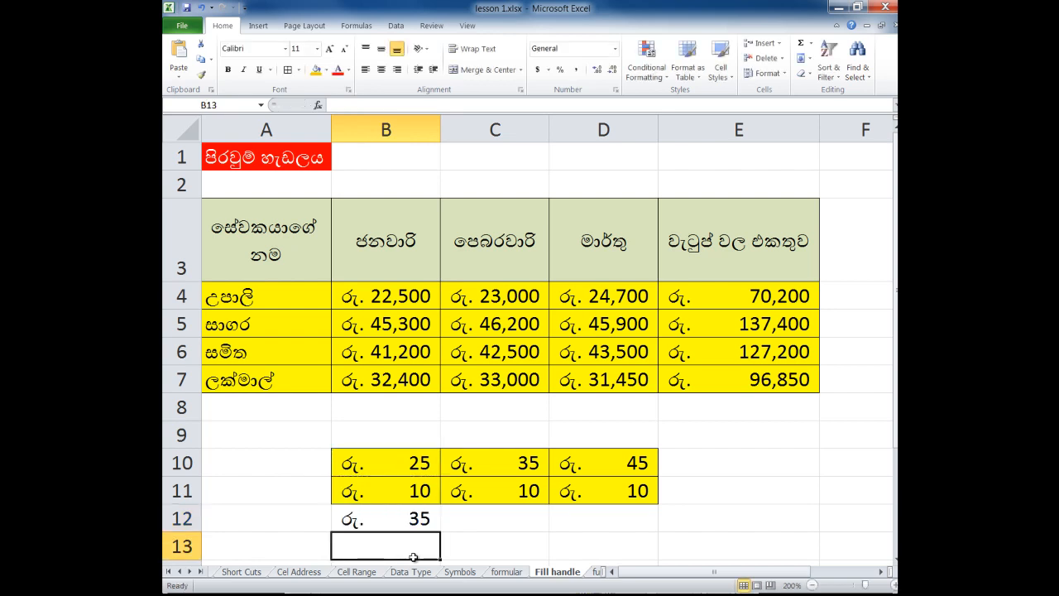
Examine the sum formula in B12 and the value pairs in rows 10 and 11 of columns B to D.
{"action": "left_click", "coordinate": [434, 523]}
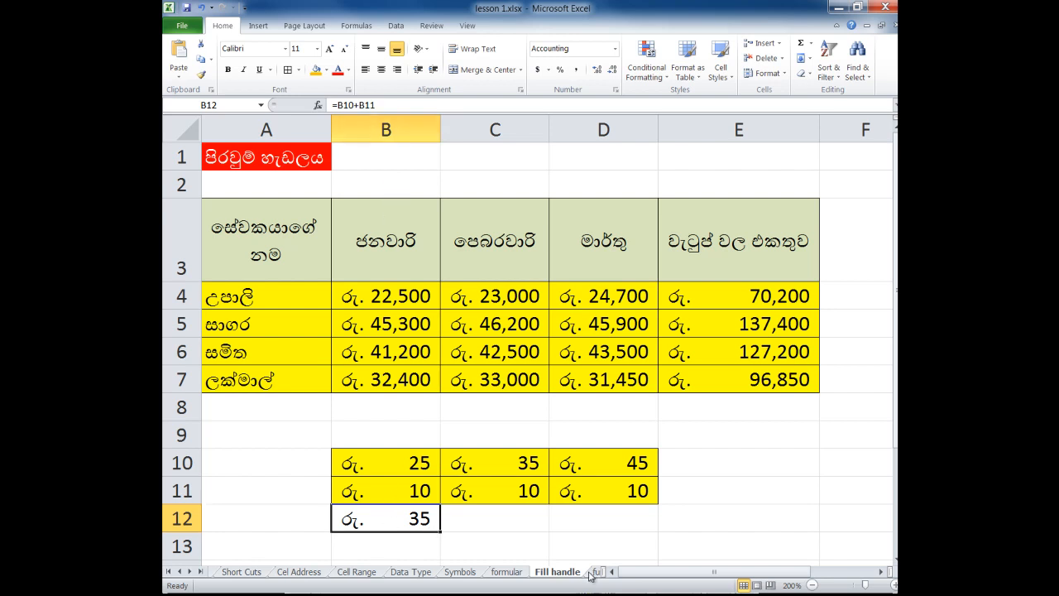
{"action": "left_click", "coordinate": [527, 521]}
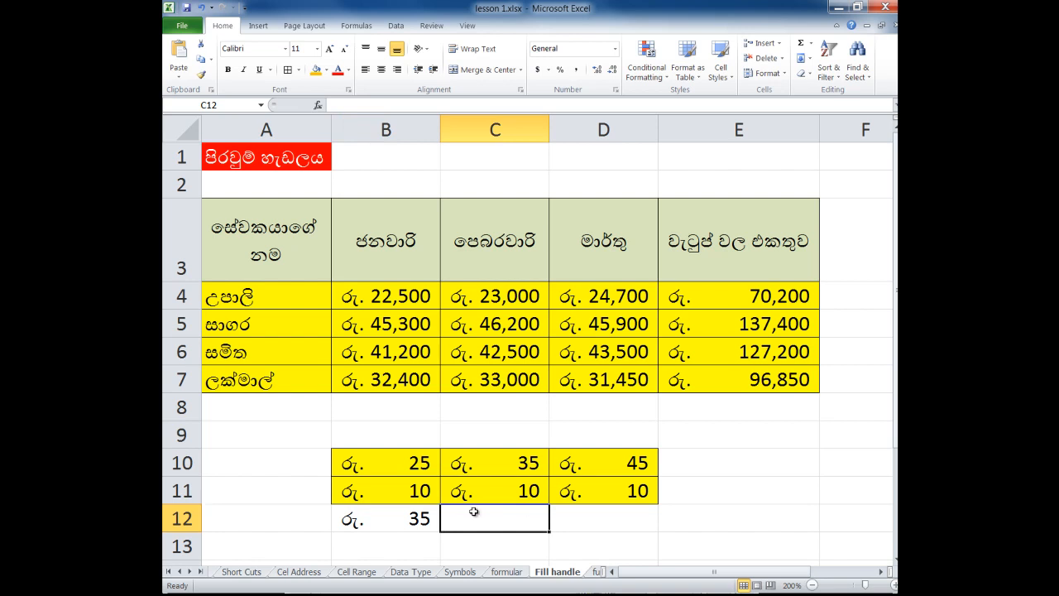
{"action": "left_click", "coordinate": [398, 470]}
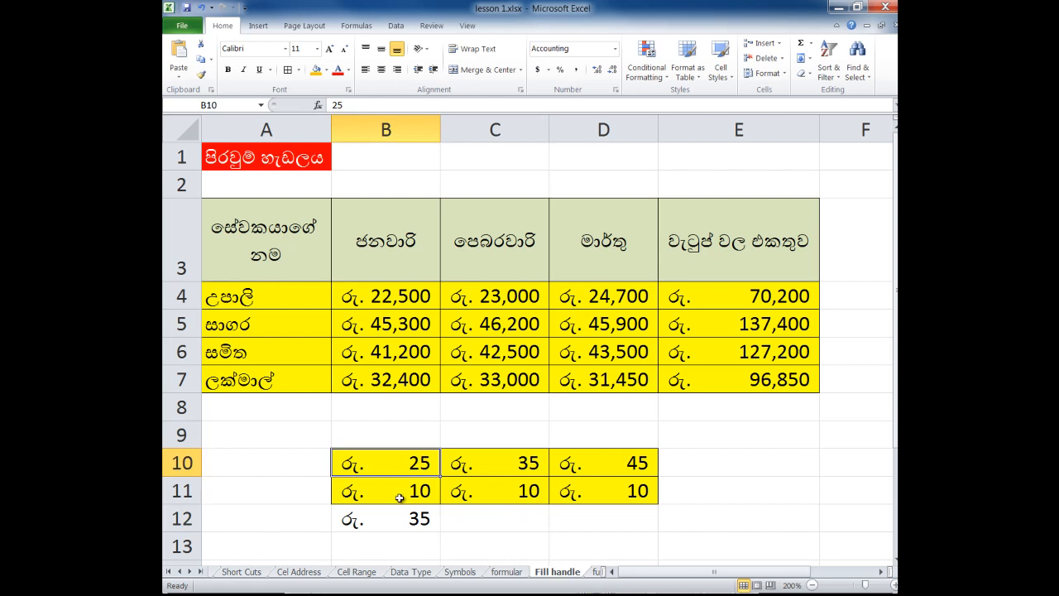
{"action": "left_click", "coordinate": [400, 498]}
{"action": "left_click", "coordinate": [460, 468]}
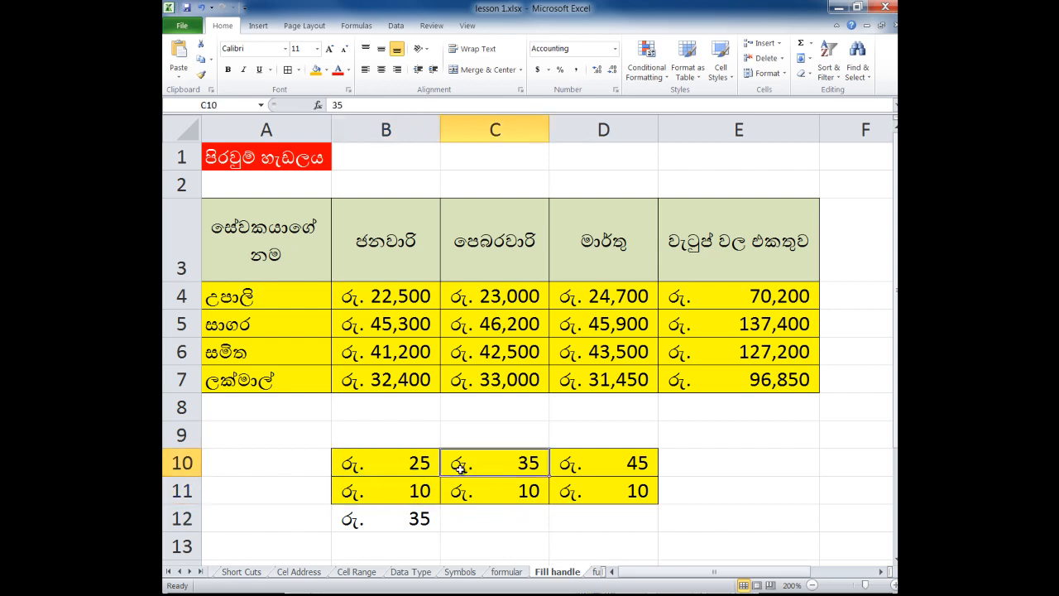
{"action": "left_click", "coordinate": [465, 495]}
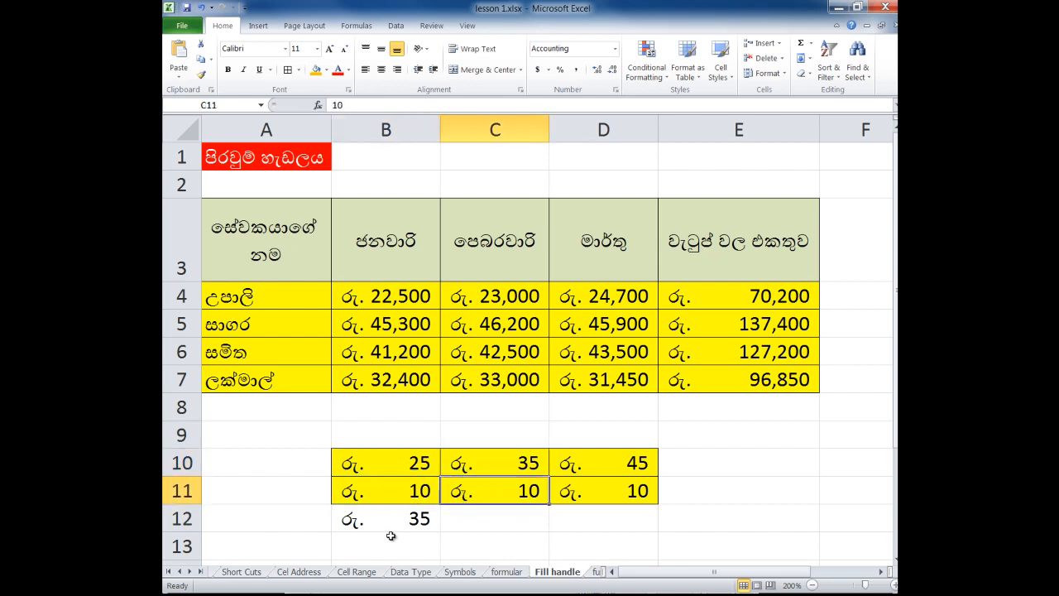
{"action": "left_click", "coordinate": [609, 464]}
{"action": "left_click", "coordinate": [611, 491]}
Copy the sum formula in B12 across to D12 with the fill handle.
{"action": "left_click", "coordinate": [382, 519]}
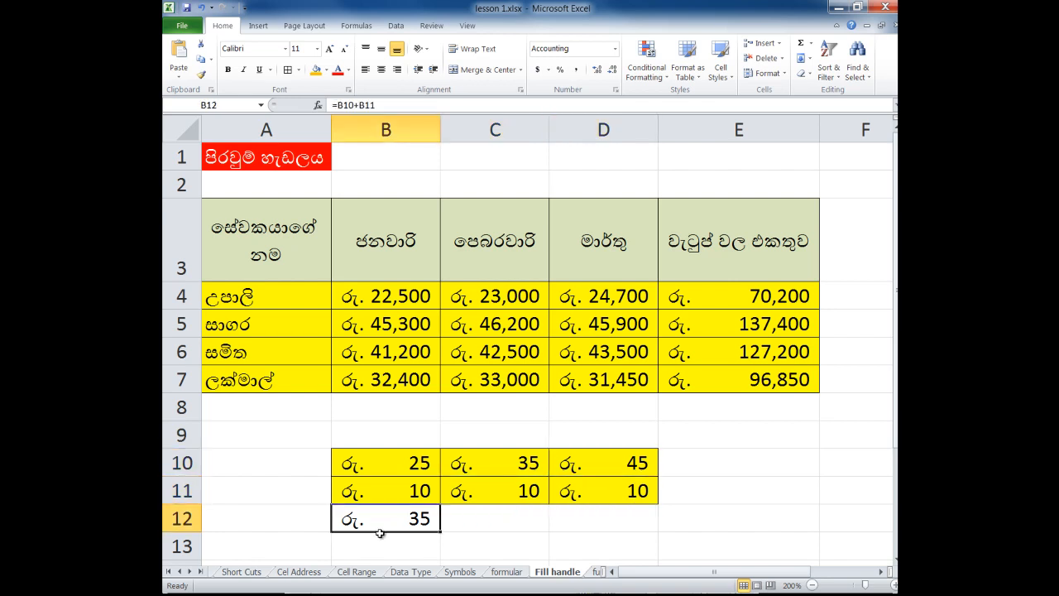
{"action": "left_click_drag", "start_coordinate": [489, 532], "coordinate": [554, 538]}
{"action": "left_click", "coordinate": [437, 529]}
{"action": "left_click_drag", "start_coordinate": [441, 534], "coordinate": [642, 535]}
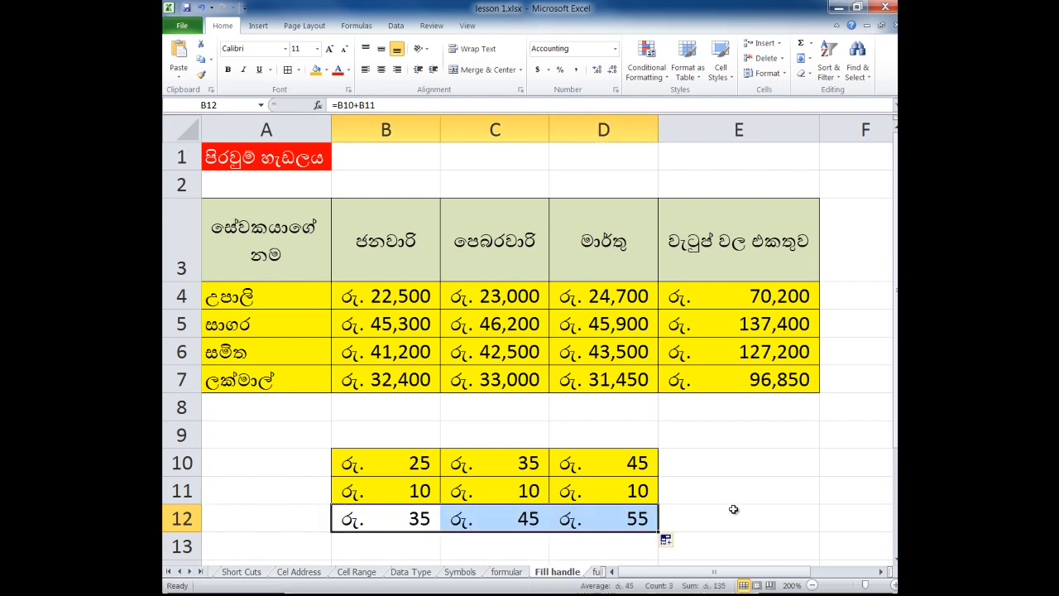
{"action": "left_click", "coordinate": [724, 480]}
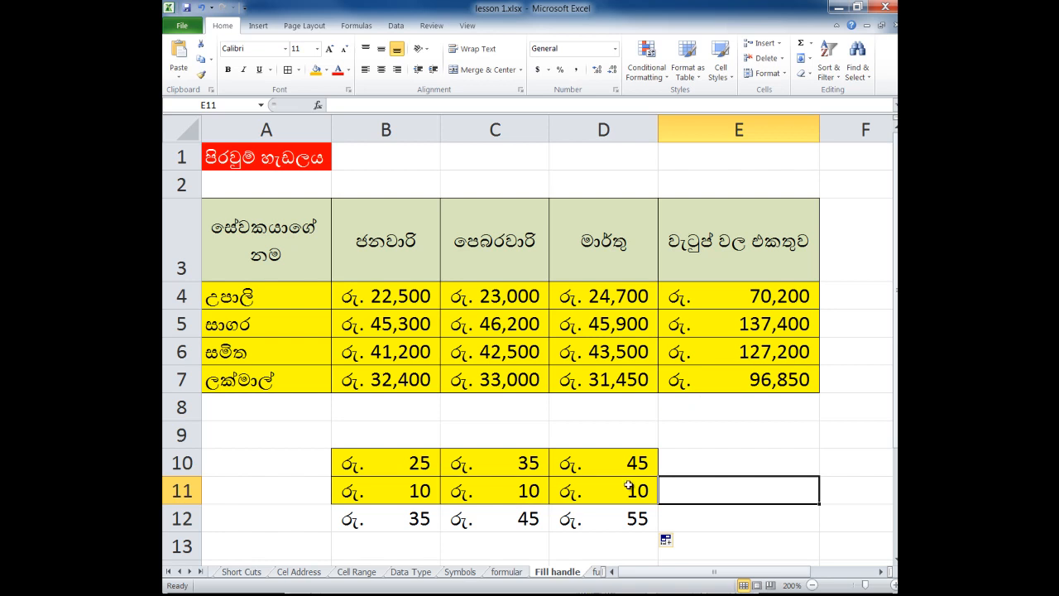
Go to the functions sheet and examine the student names in A4:A8 of the Sum Function table.
{"action": "left_click", "coordinate": [593, 573]}
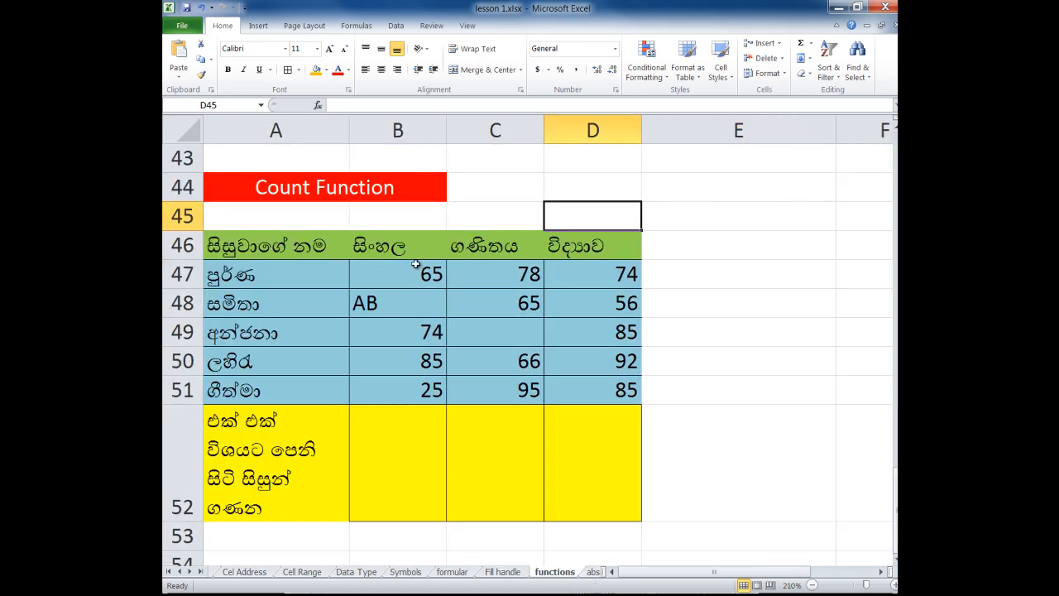
{"action": "scroll", "coordinate": [416, 264], "scroll_direction": "up", "scroll_amount": 14}
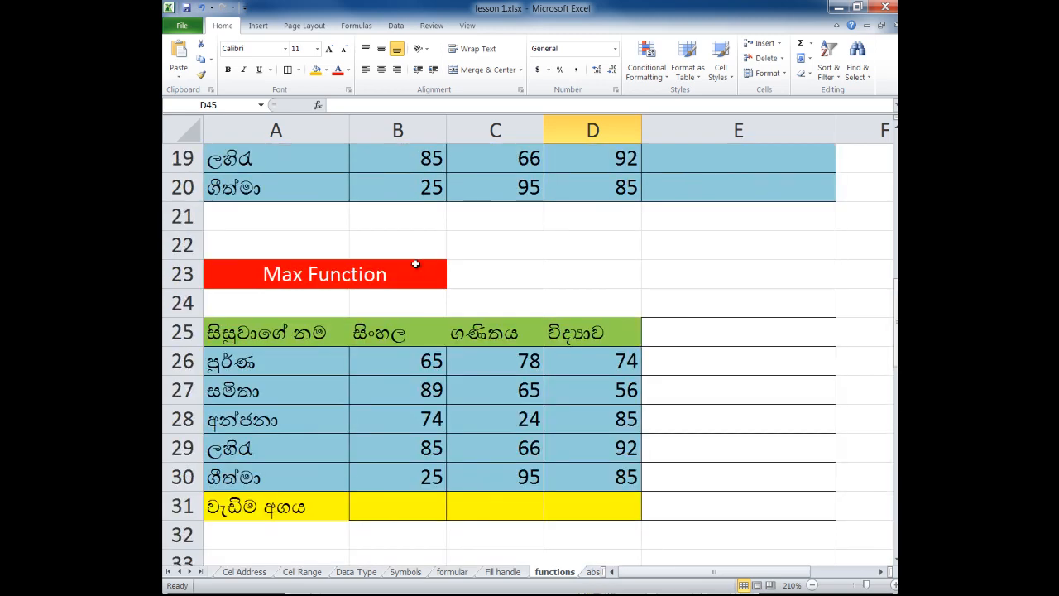
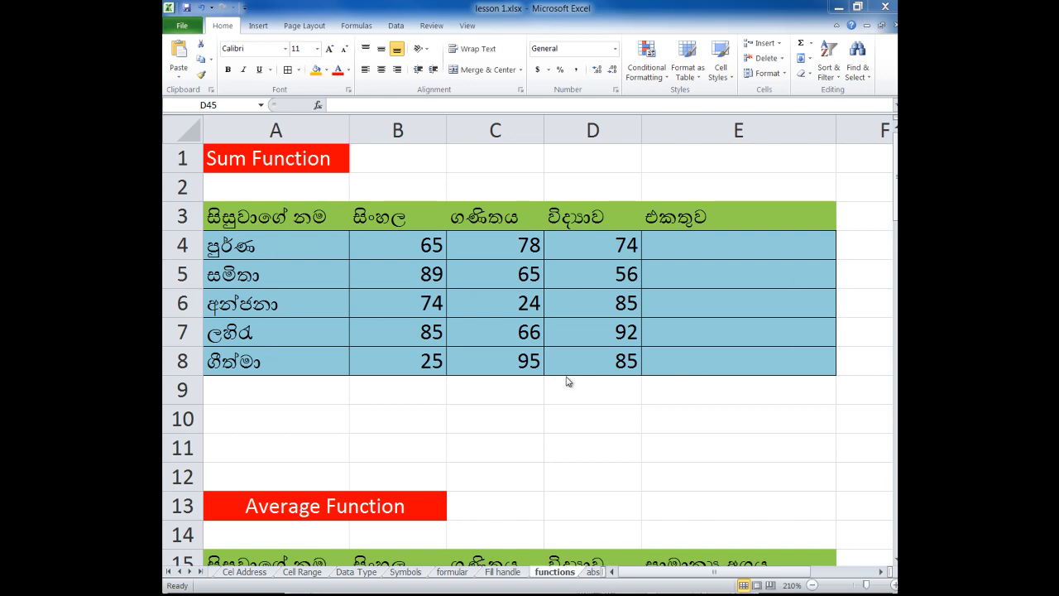
{"action": "left_click", "coordinate": [286, 274]}
{"action": "left_click", "coordinate": [285, 316]}
{"action": "left_click", "coordinate": [285, 331]}
{"action": "left_click", "coordinate": [261, 366]}
{"action": "left_click", "coordinate": [276, 256]}
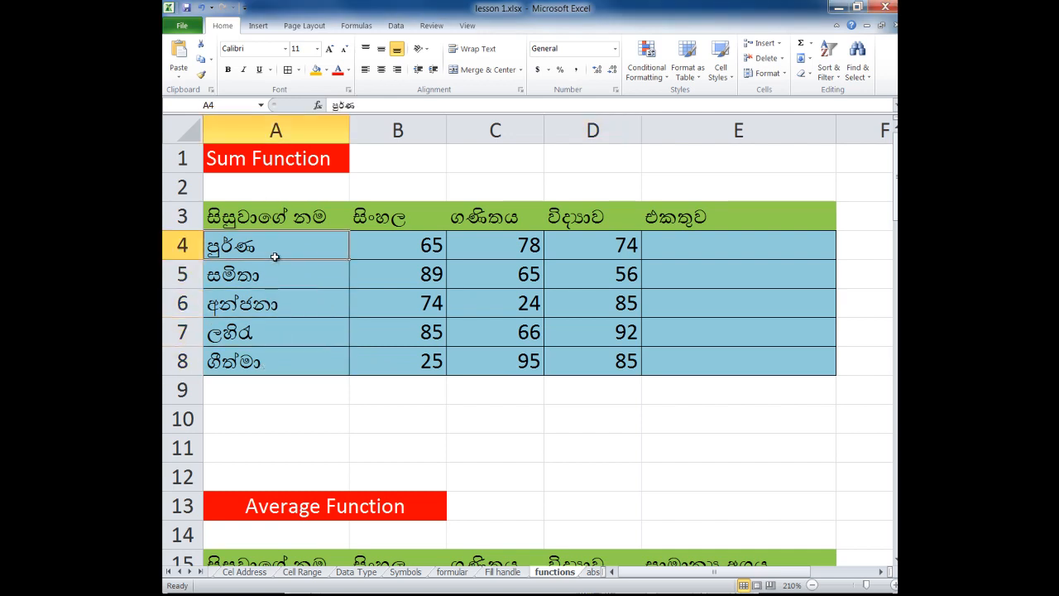
Examine the first student's three subject marks in cells B4 to D4.
{"action": "left_click", "coordinate": [425, 245]}
{"action": "left_click", "coordinate": [501, 234]}
{"action": "left_click", "coordinate": [571, 238]}
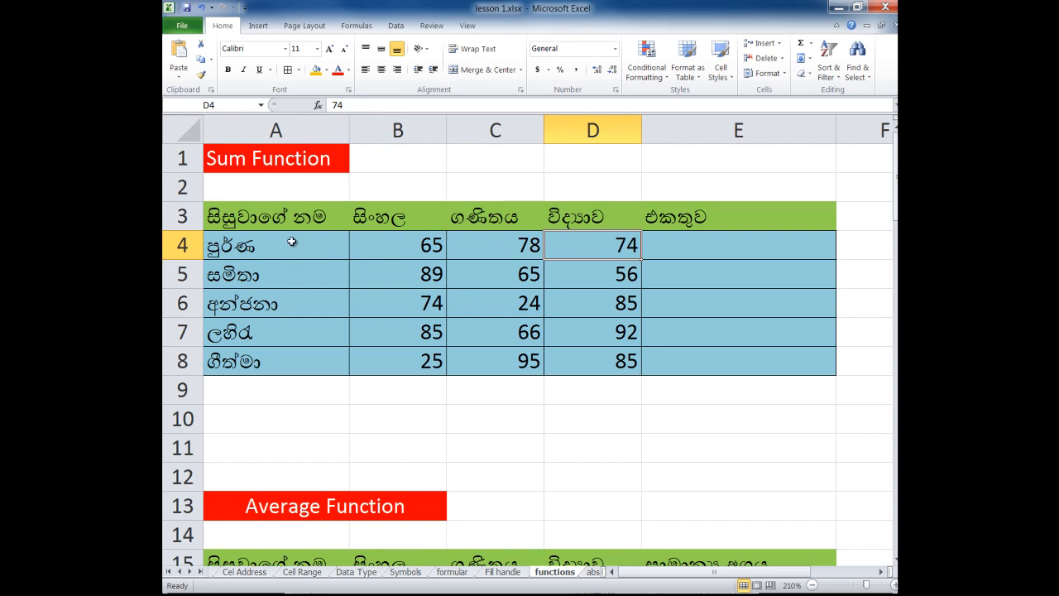
{"action": "left_click", "coordinate": [377, 249]}
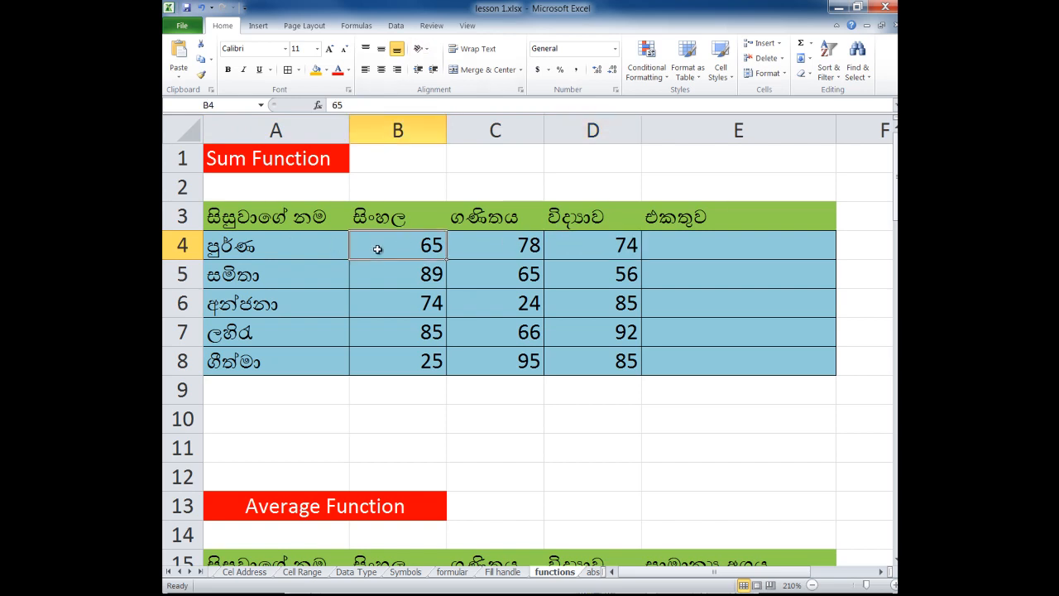
{"action": "left_click", "coordinate": [491, 249]}
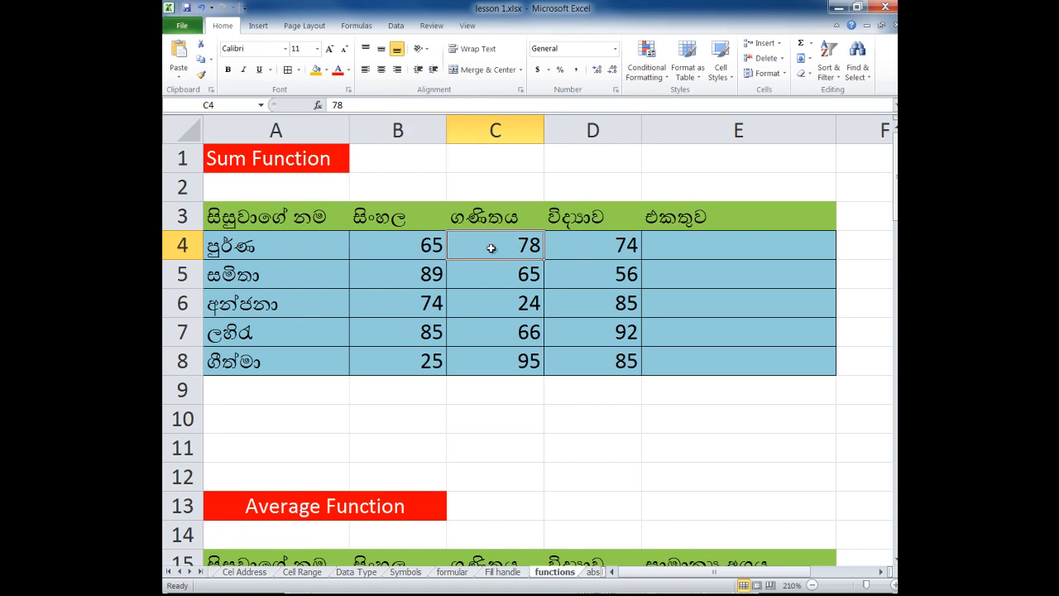
{"action": "left_click", "coordinate": [628, 241]}
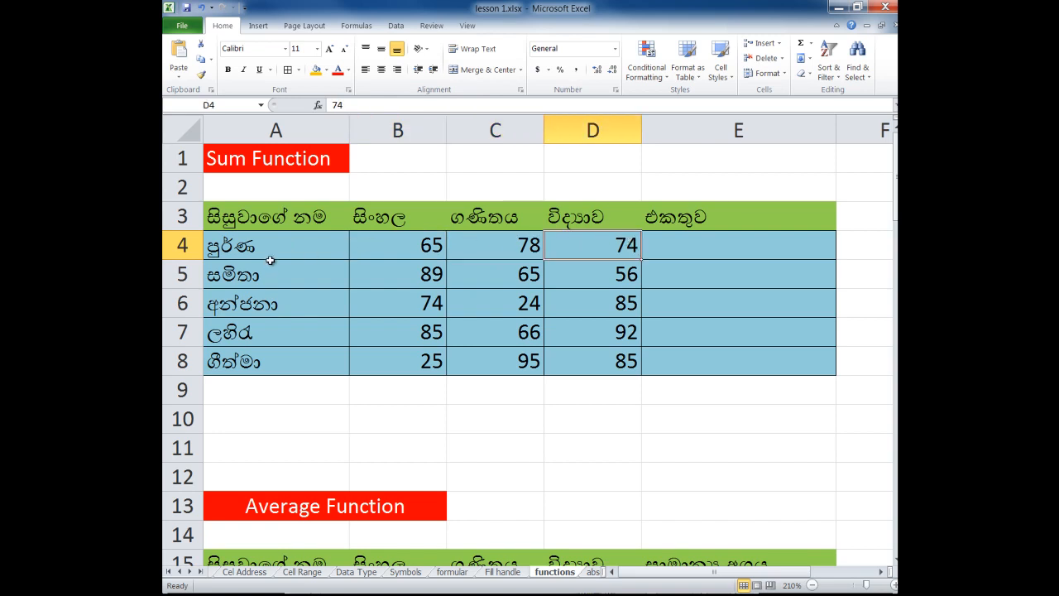
Total the first student's marks in cell E4 with the formula =SUM(B4:D4) and review its cell range.
{"action": "left_click", "coordinate": [688, 250]}
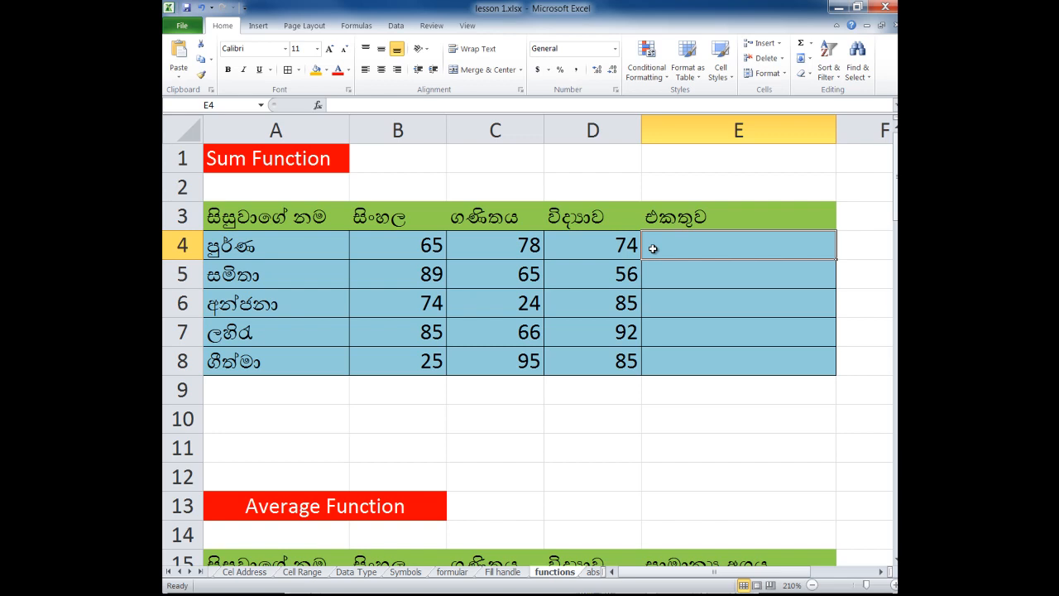
{"action": "type", "text": "="}
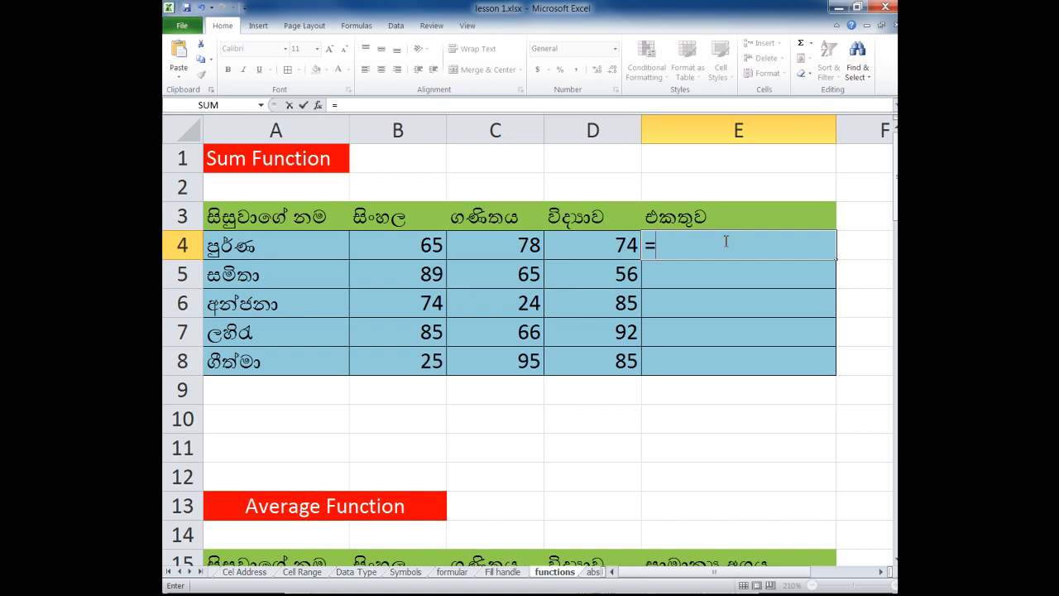
{"action": "type", "text": "su"}
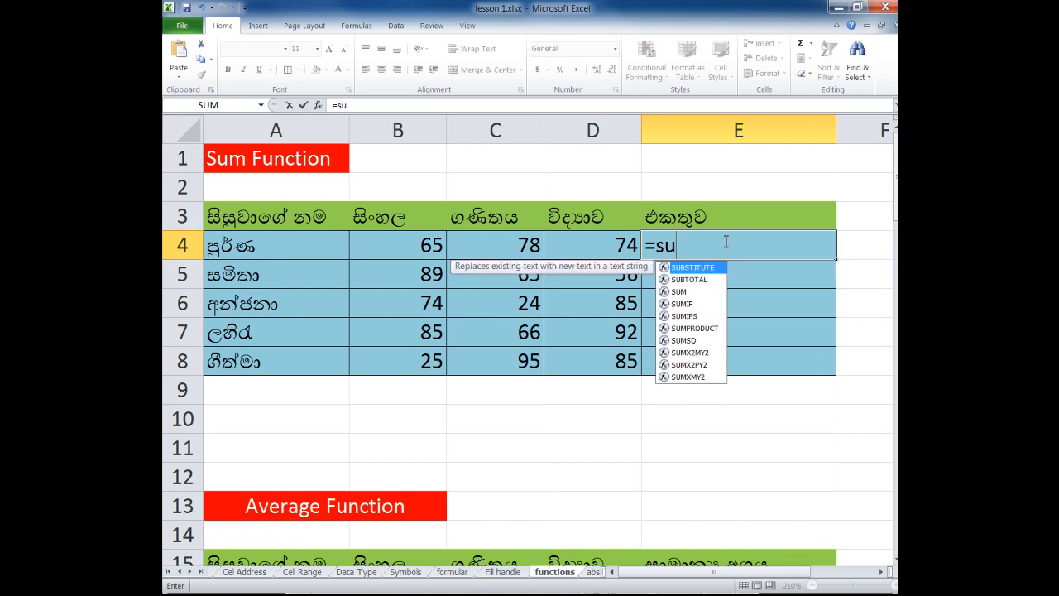
{"action": "type", "text": "m"}
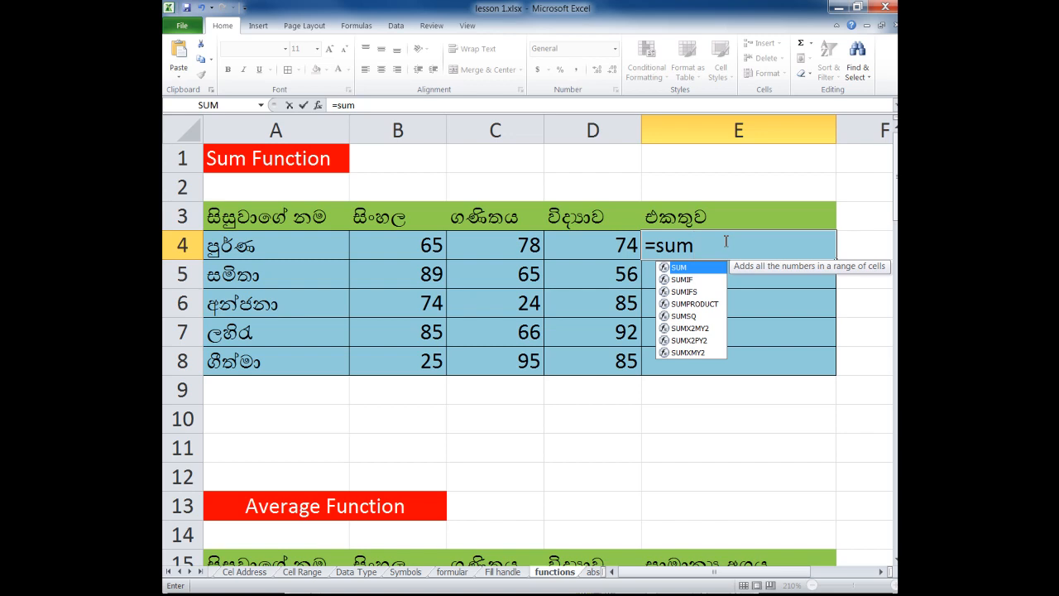
{"action": "type", "text": "("}
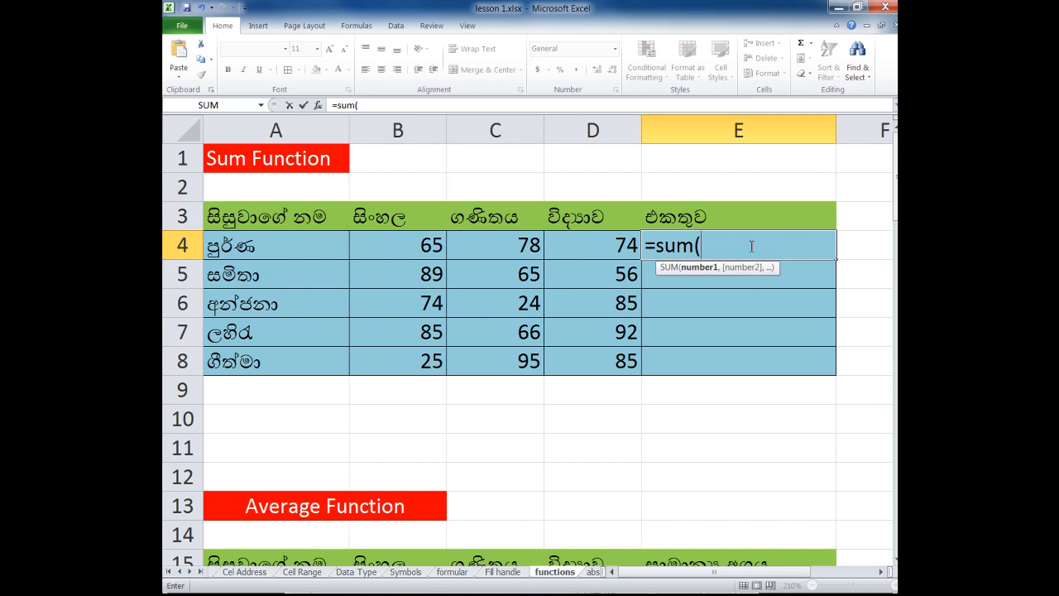
{"action": "type", "text": "B"}
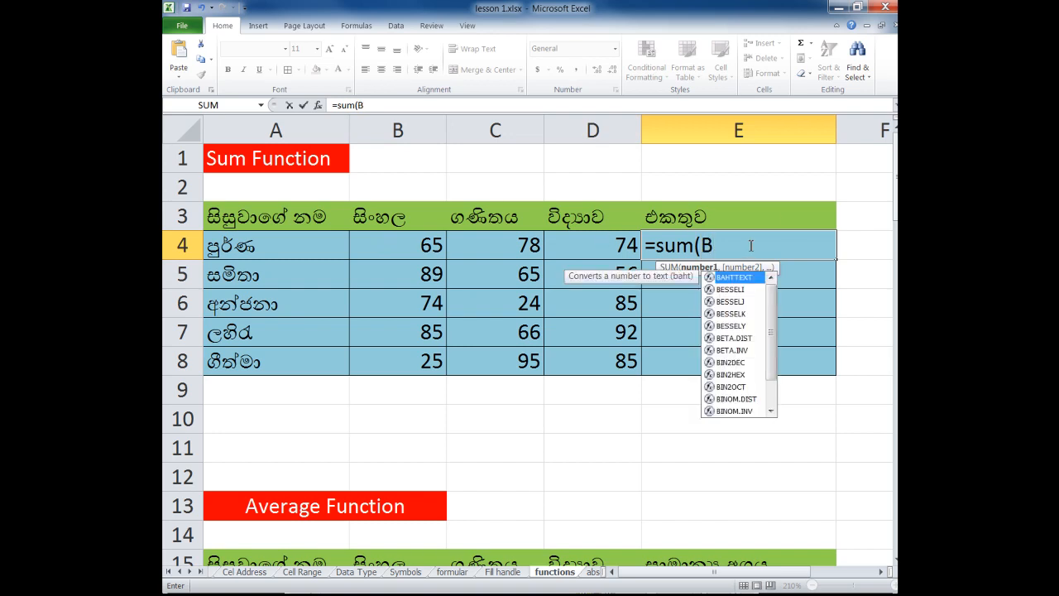
{"action": "type", "text": "4"}
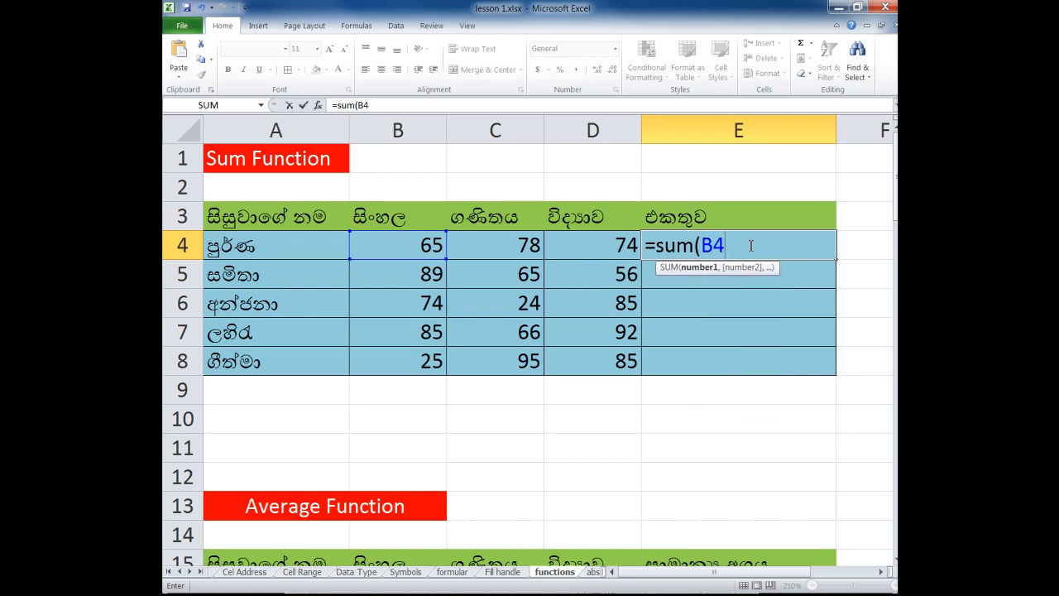
{"action": "type", "text": ":D4)"}
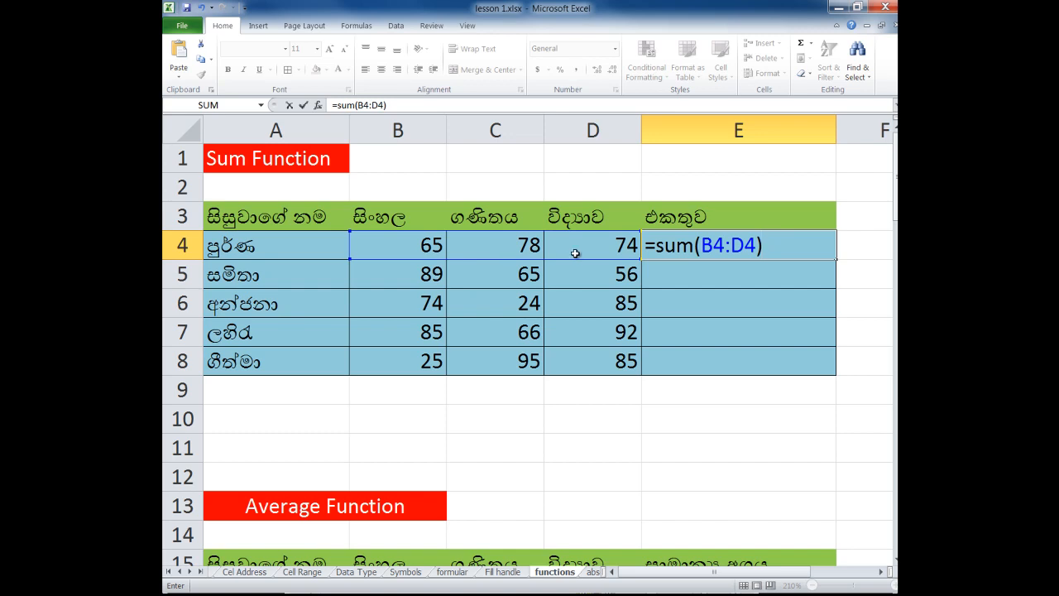
{"action": "left_click", "coordinate": [787, 244]}
{"action": "key", "text": "Return"}
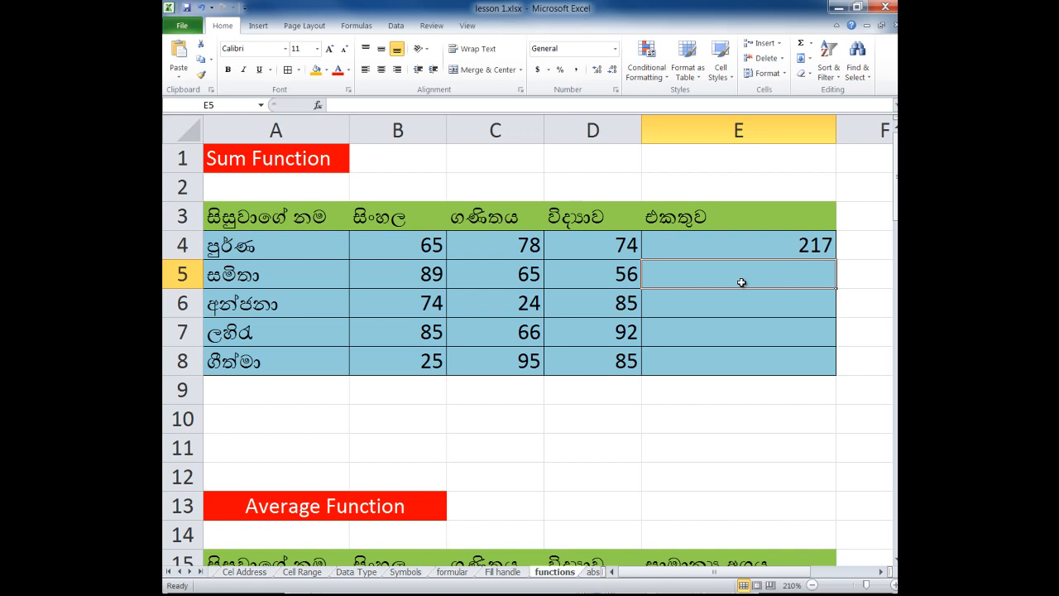
{"action": "double_click", "coordinate": [821, 248]}
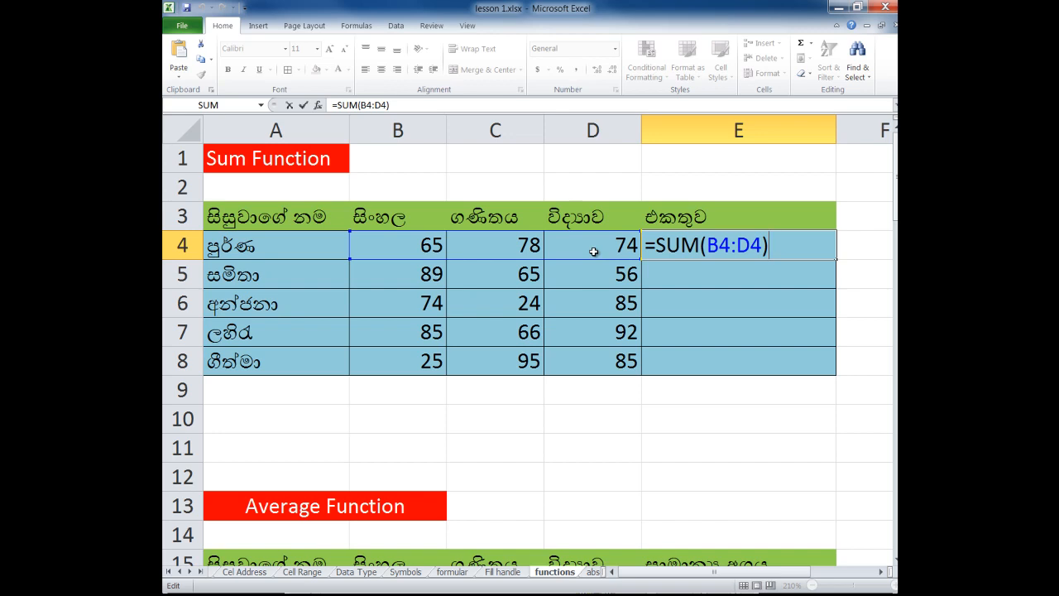
{"action": "key", "text": "Return"}
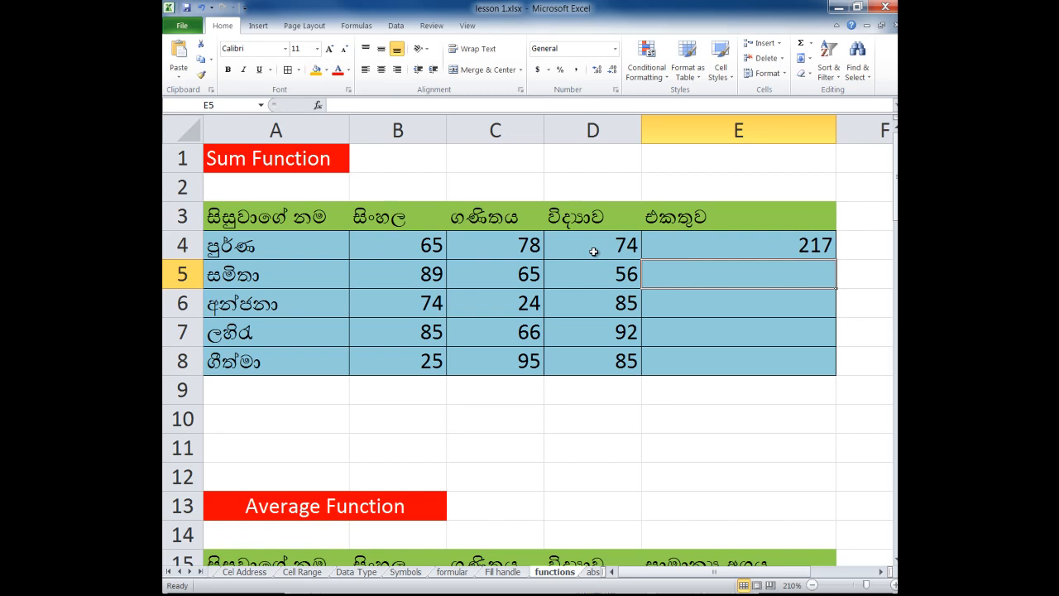
Total the second student's marks in cell E5 with the formula =SUM(B5:D5), picking the range's end cells from the sheet.
{"action": "type", "text": "=sum("}
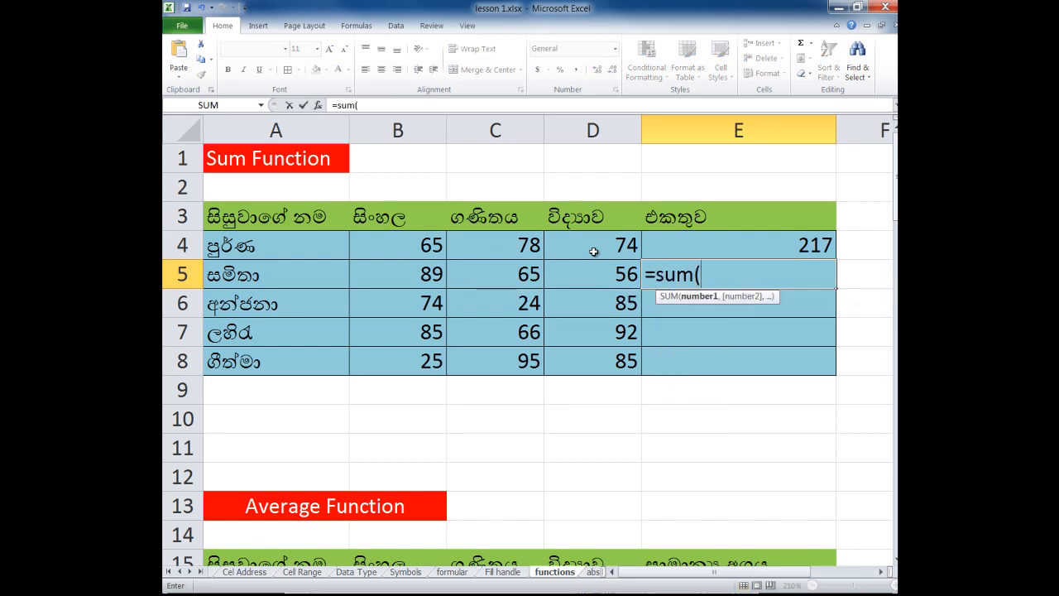
{"action": "left_click", "coordinate": [409, 273]}
{"action": "type", "text": ":"}
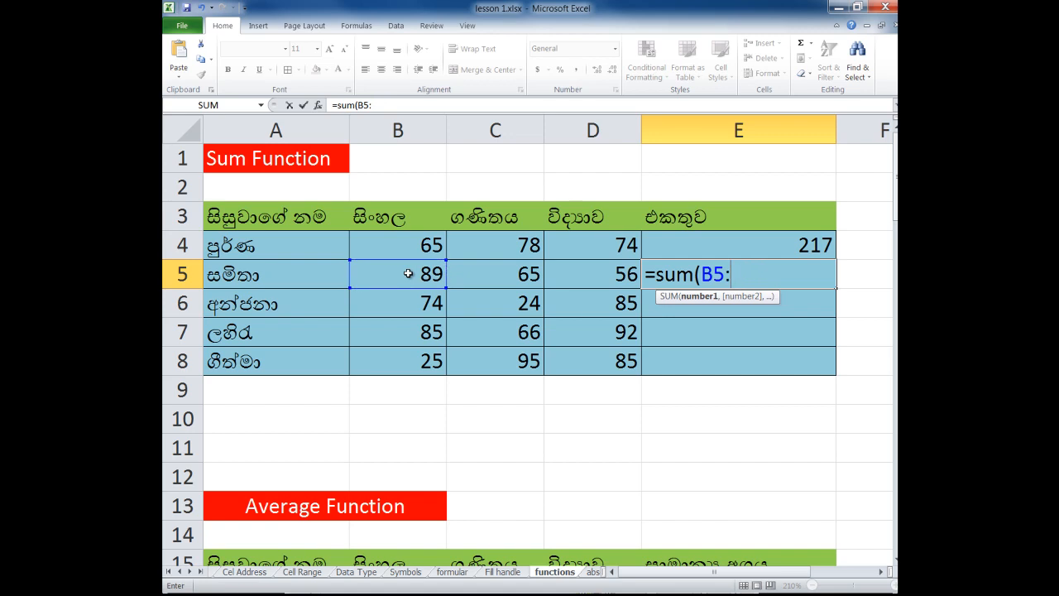
{"action": "left_click", "coordinate": [586, 275]}
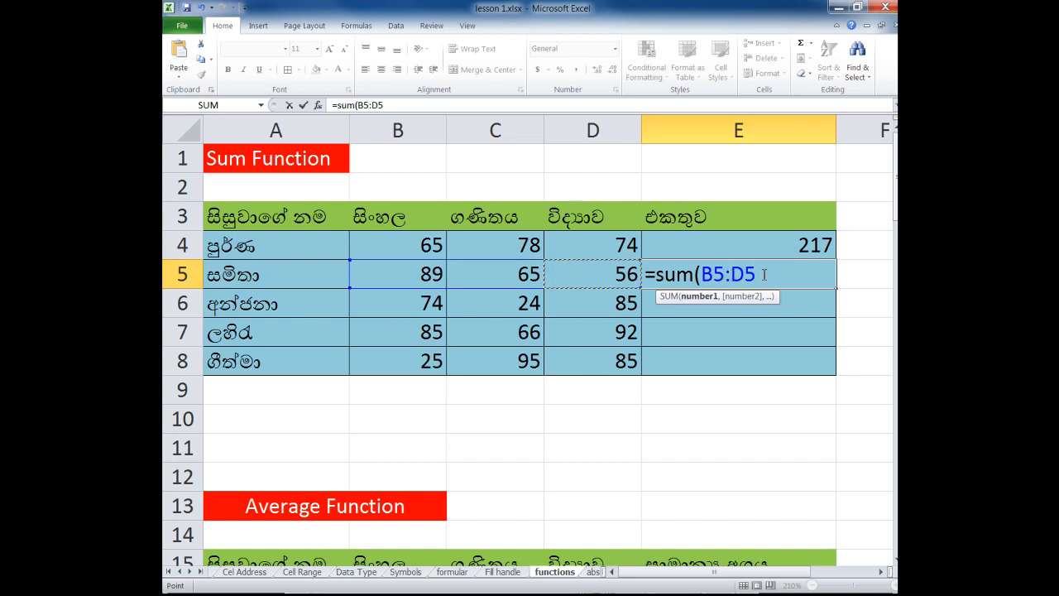
{"action": "type", "text": ")"}
{"action": "key", "text": "Return"}
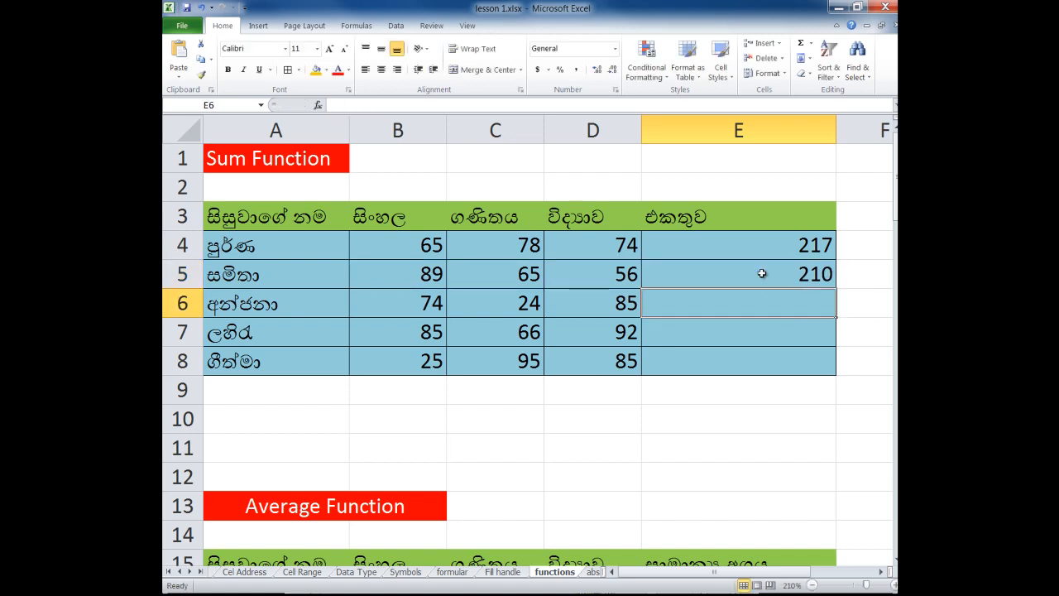
Copy the sum formula in E5 down to E8 with the fill handle.
{"action": "left_click", "coordinate": [762, 273]}
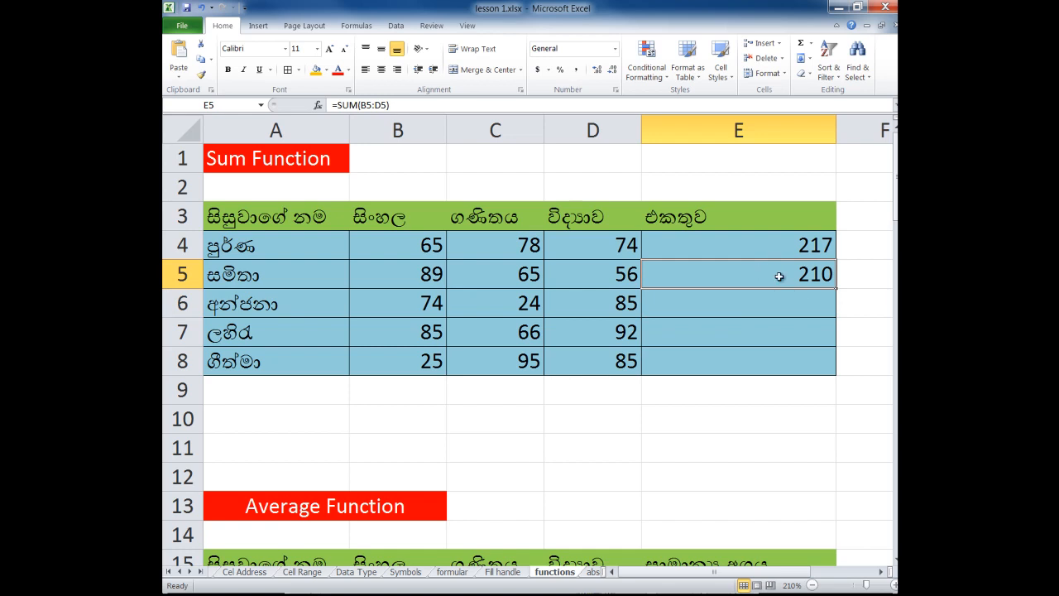
{"action": "double_click", "coordinate": [838, 289]}
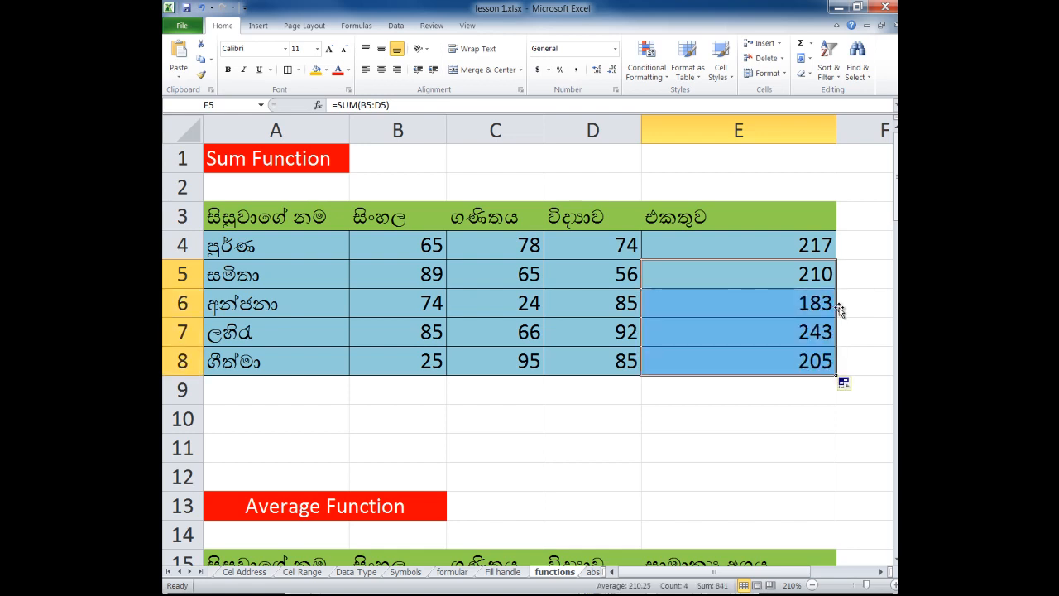
{"action": "left_click", "coordinate": [831, 426]}
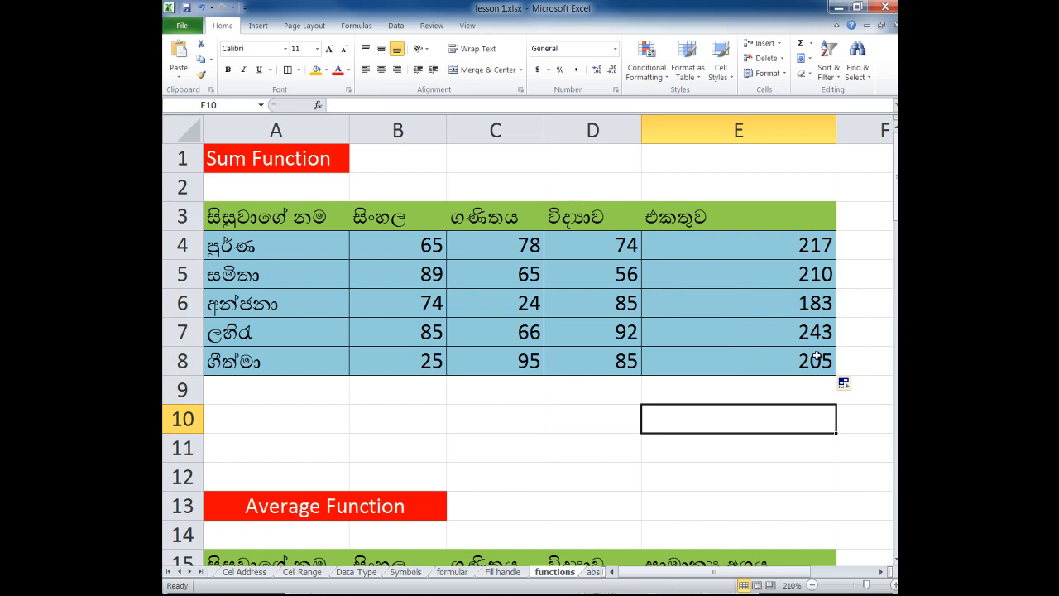
Show the sum formula in E4 as plain text by putting an apostrophe in front of =SUM(B4:D4).
{"action": "double_click", "coordinate": [696, 239]}
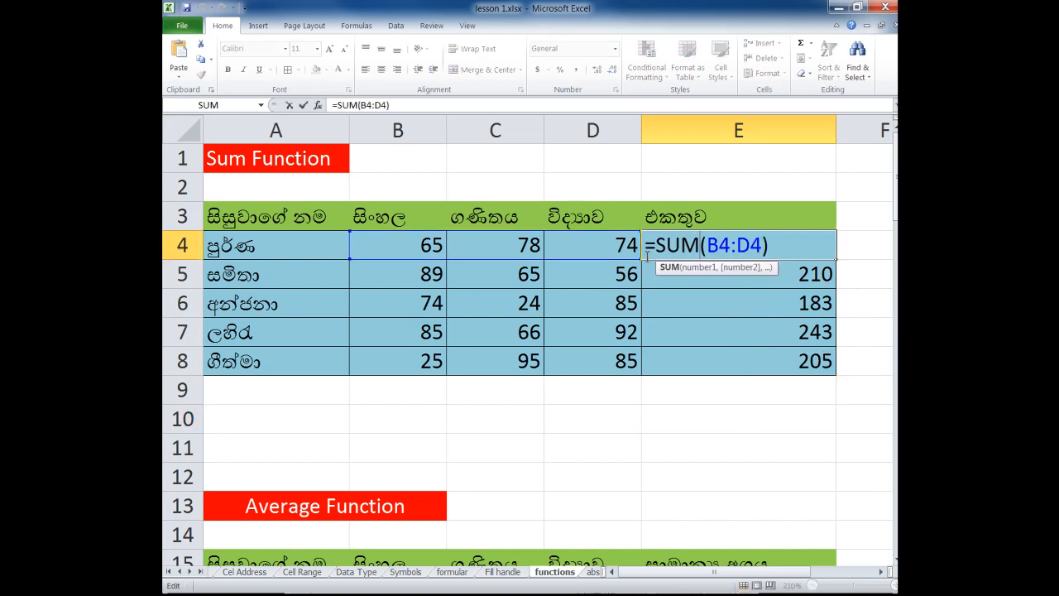
{"action": "key", "text": "Return"}
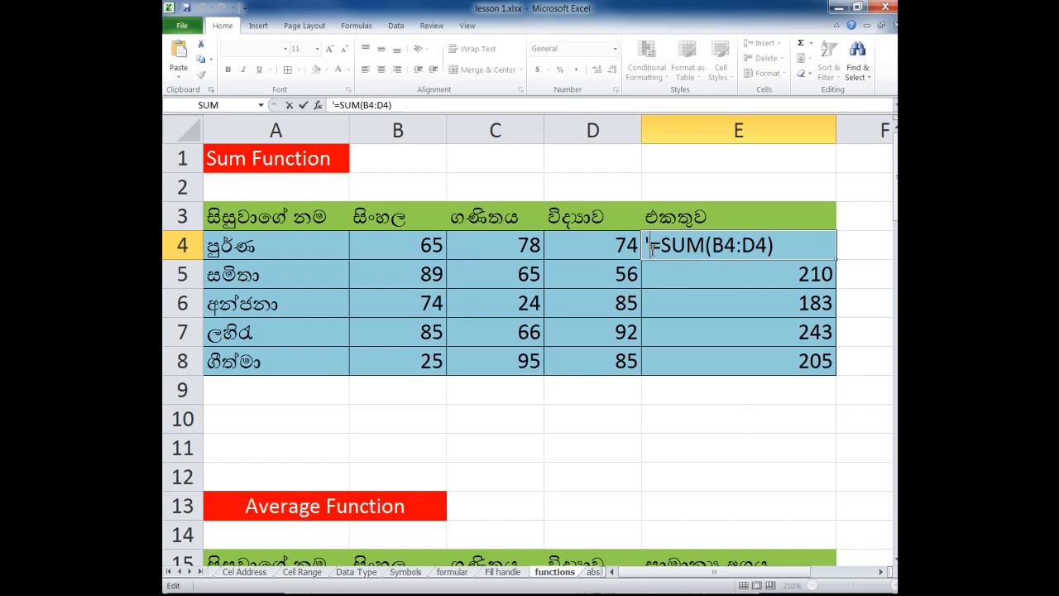
{"action": "left_click", "coordinate": [726, 428]}
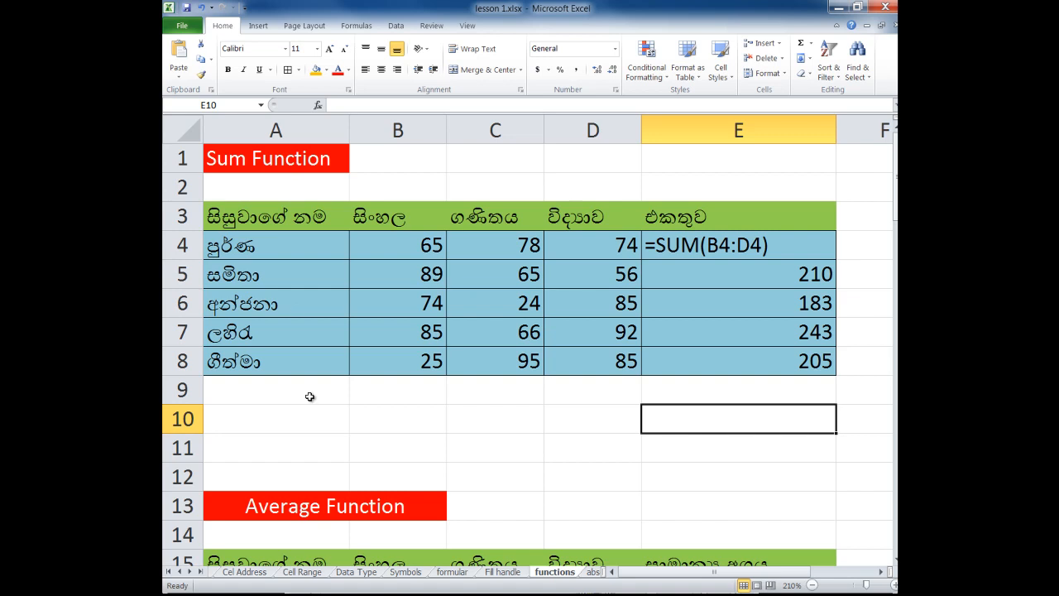
Insert a new worksheet after the absolute sheet and zoom it to 210%.
{"action": "left_click", "coordinate": [200, 572]}
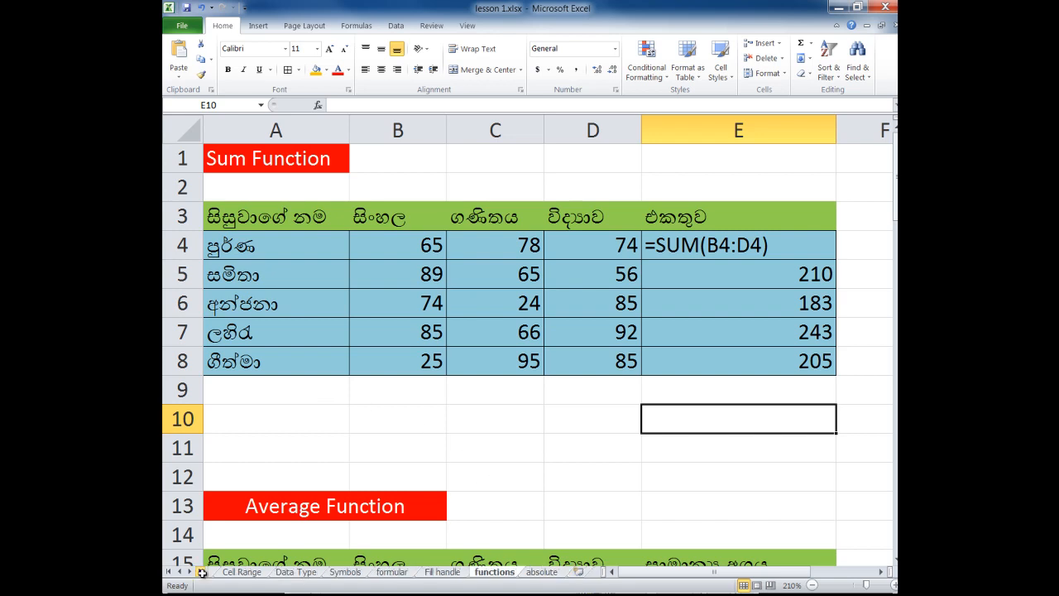
{"action": "left_click", "coordinate": [582, 572]}
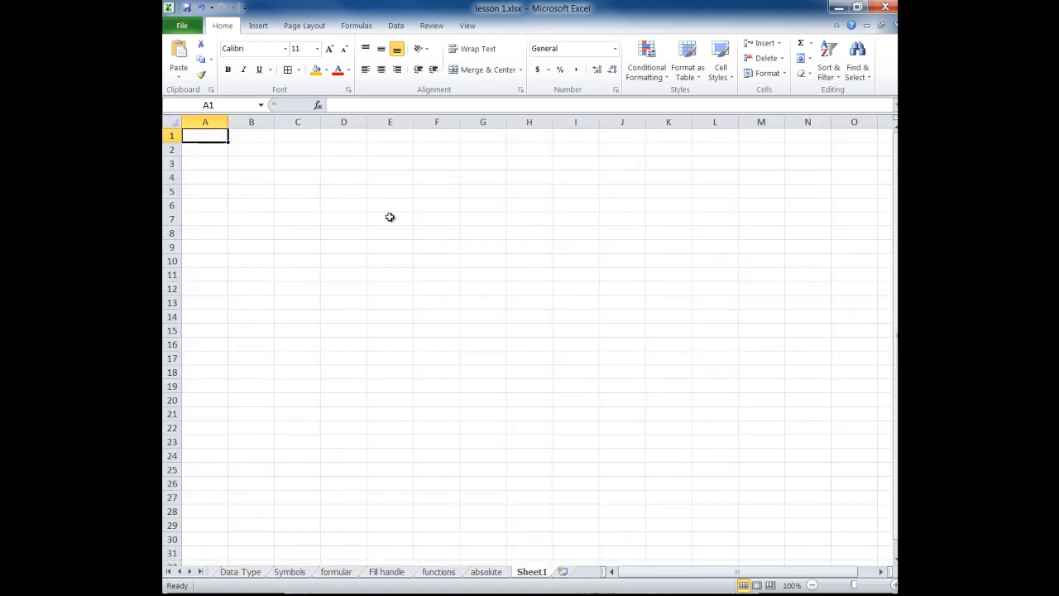
{"action": "left_click", "coordinate": [893, 585]}
{"action": "left_click", "coordinate": [893, 585]}
{"action": "left_click", "coordinate": [894, 585]}
{"action": "left_click", "coordinate": [894, 585]}
{"action": "left_click", "coordinate": [894, 585]}
{"action": "left_click", "coordinate": [894, 585]}
{"action": "left_click", "coordinate": [894, 585]}
{"action": "left_click", "coordinate": [894, 585]}
{"action": "left_click", "coordinate": [894, 585]}
{"action": "left_click", "coordinate": [894, 585]}
{"action": "left_click", "coordinate": [894, 585]}
Enter the column heading "Students Name" in cell A1 of the new worksheet.
{"action": "left_click", "coordinate": [329, 186]}
{"action": "double_click", "coordinate": [292, 168]}
{"action": "key", "text": "Return"}
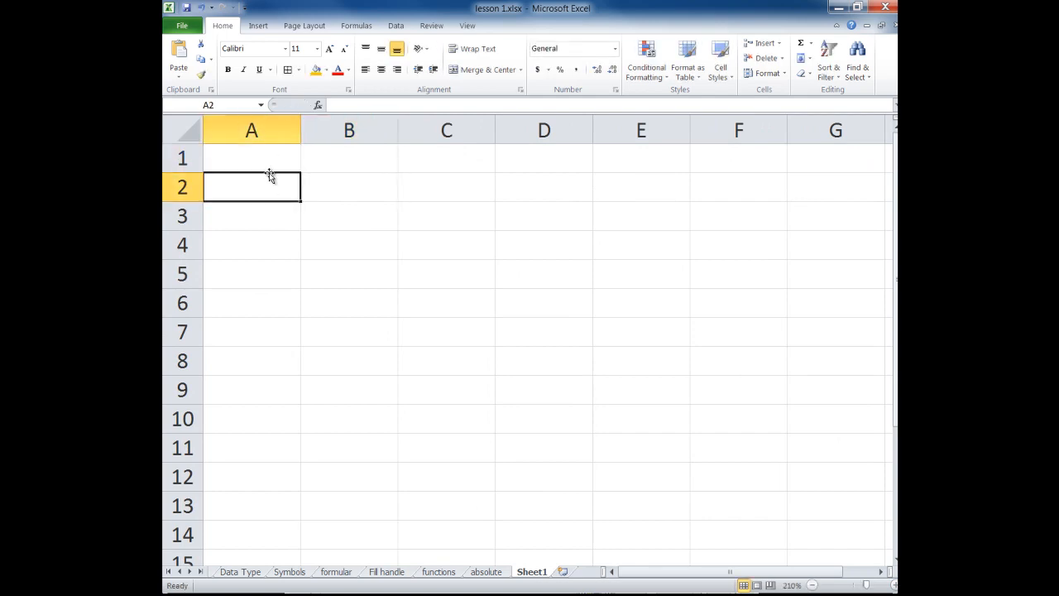
{"action": "left_click", "coordinate": [267, 166]}
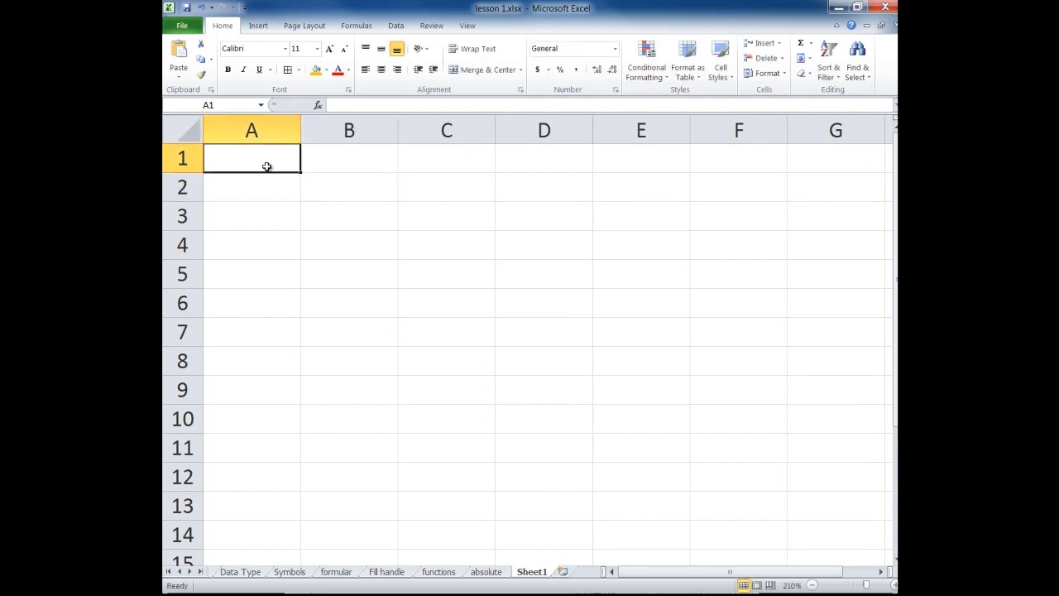
{"action": "type", "text": "Students"}
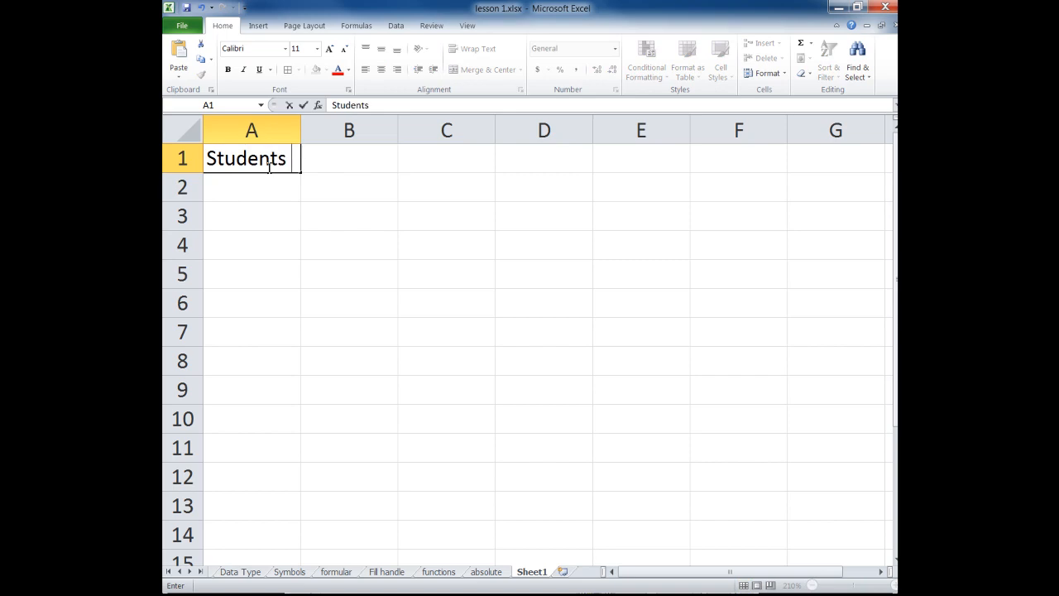
{"action": "type", "text": " Na"}
{"action": "key", "text": "BackSpace"}
{"action": "key", "text": "BackSpace"}
{"action": "key", "text": "BackSpace"}
{"action": "type", "text": "Name"}
{"action": "key", "text": "Return"}
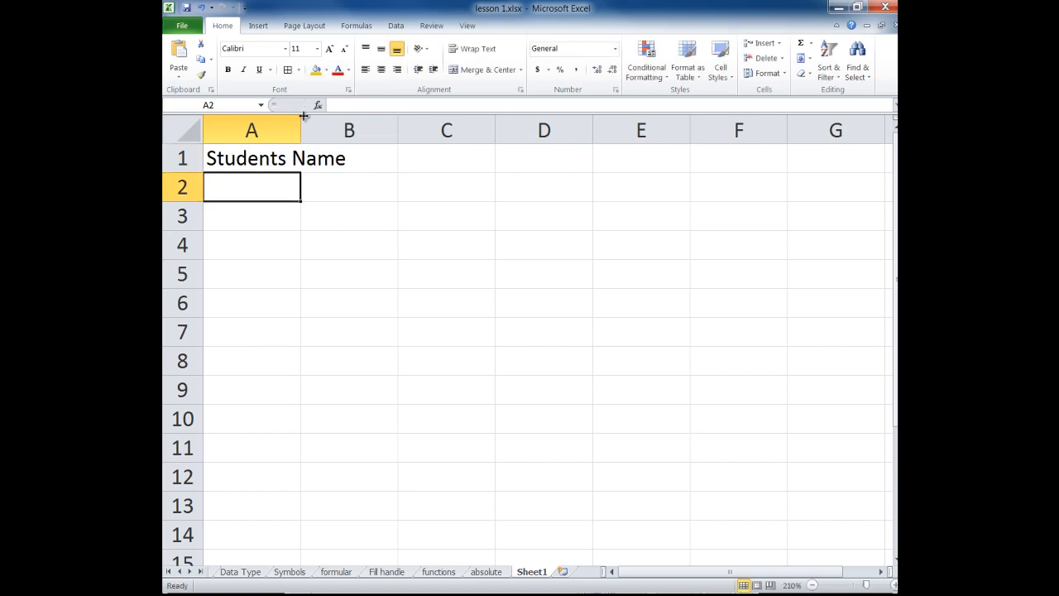
Widen column A to fit the "Students Name" heading and enter the student's name in cell A2.
{"action": "left_click_drag", "start_coordinate": [304, 128], "coordinate": [356, 128]}
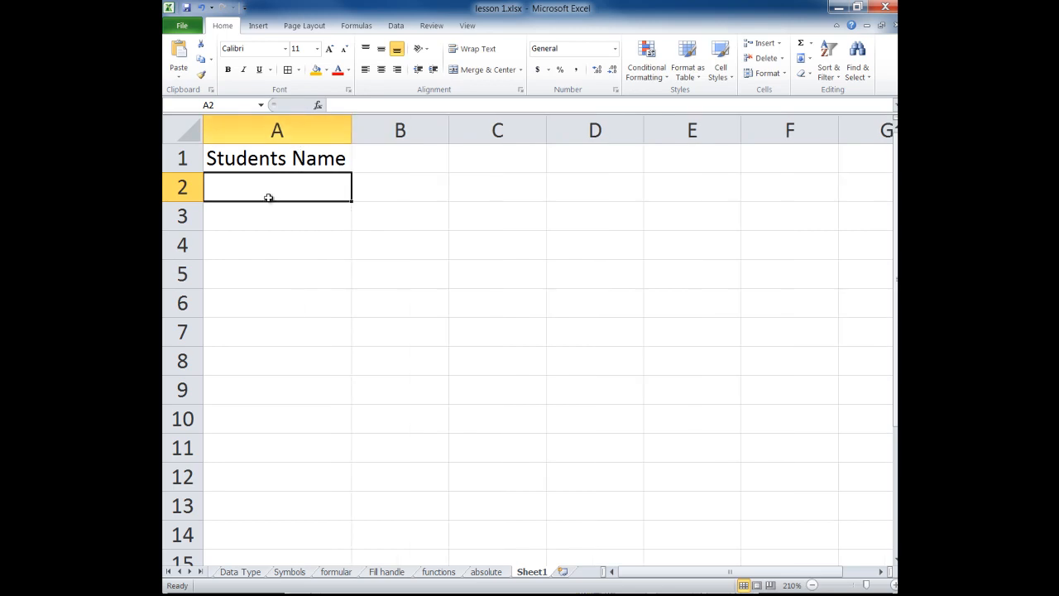
{"action": "type", "text": "Ajith"}
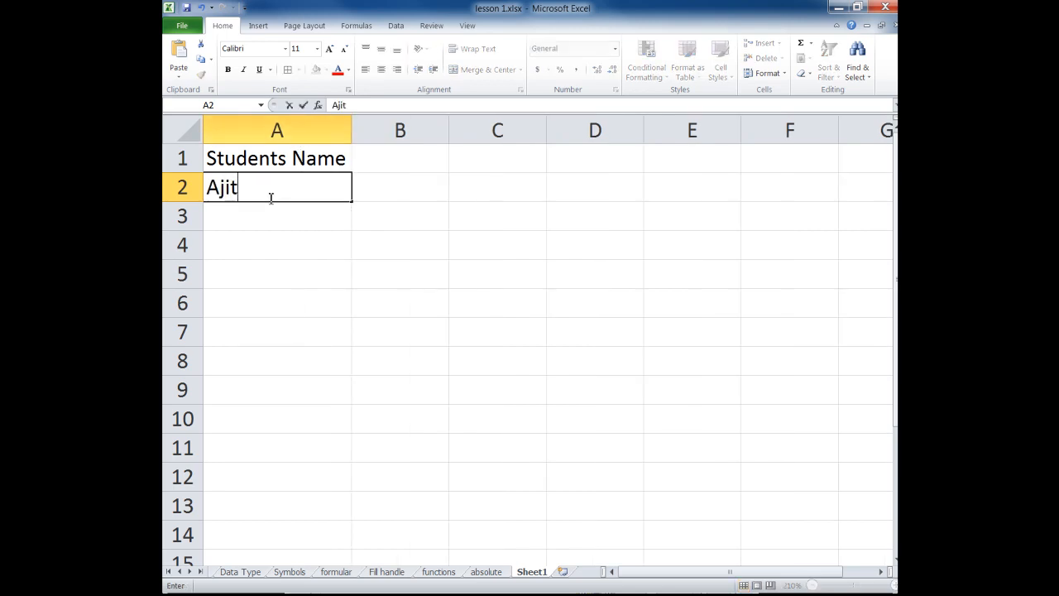
{"action": "key", "text": "Return"}
Enter the marks 89, 78, 56 and 89 for the first student row in cells B2 to E2.
{"action": "left_click", "coordinate": [407, 161]}
{"action": "left_click", "coordinate": [409, 189]}
{"action": "type", "text": "89"}
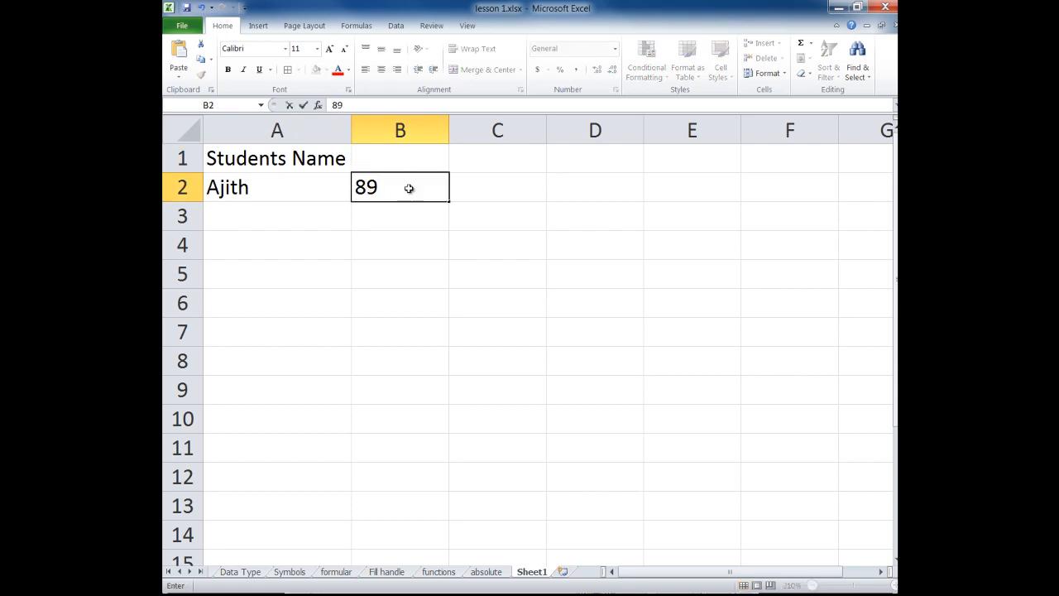
{"action": "key", "text": "Tab"}
{"action": "type", "text": "78"}
{"action": "key", "text": "Tab"}
{"action": "type", "text": "56"}
{"action": "key", "text": "Tab"}
{"action": "type", "text": "89"}
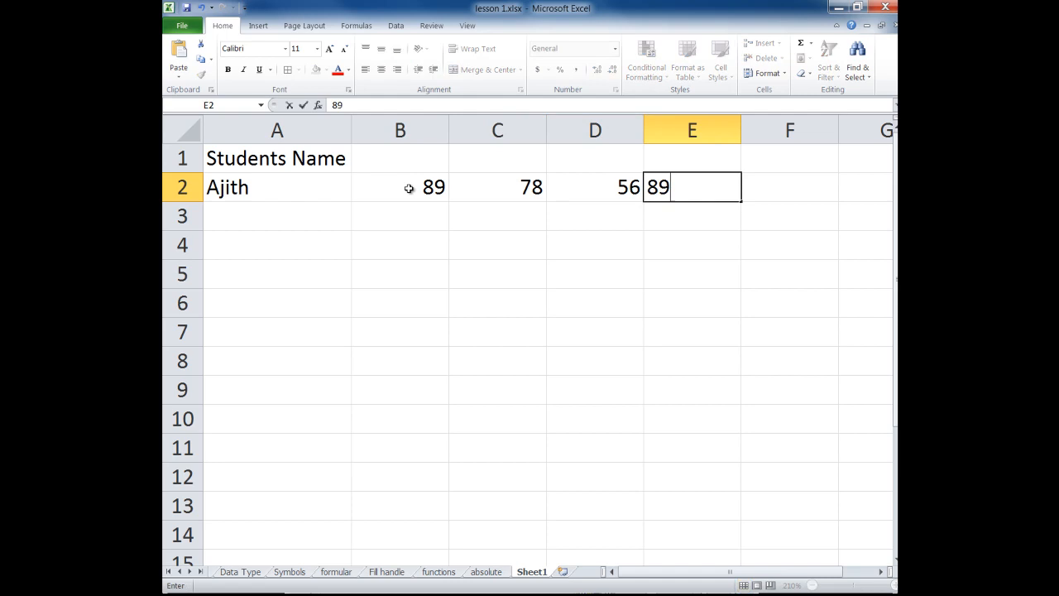
{"action": "left_click", "coordinate": [508, 319]}
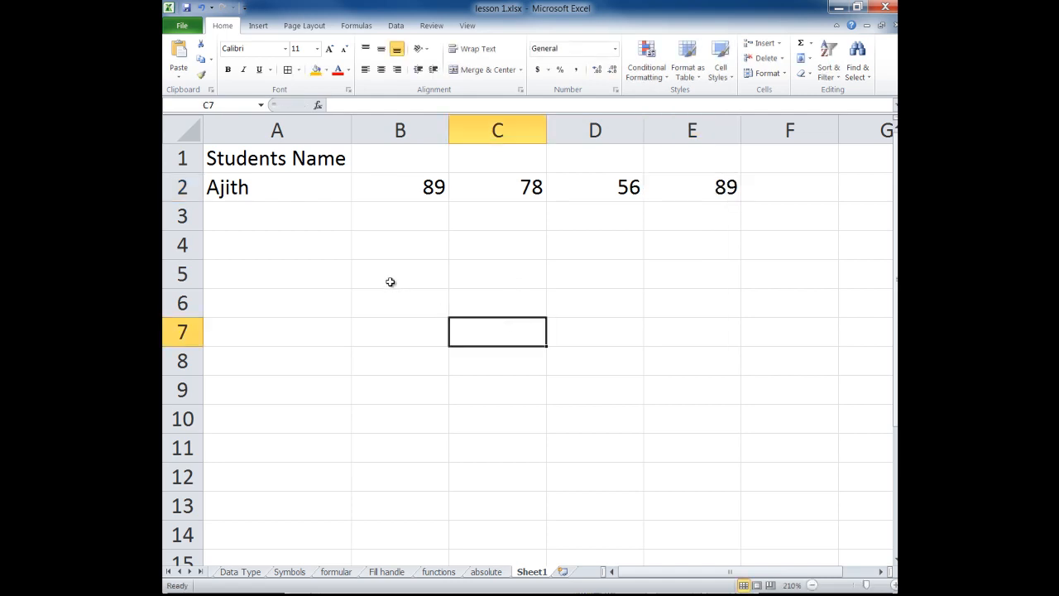
Enter the same student's name in cell A7 and the mark 45 in cell B7.
{"action": "left_click", "coordinate": [421, 329]}
{"action": "left_click", "coordinate": [308, 333]}
{"action": "type", "text": "A"}
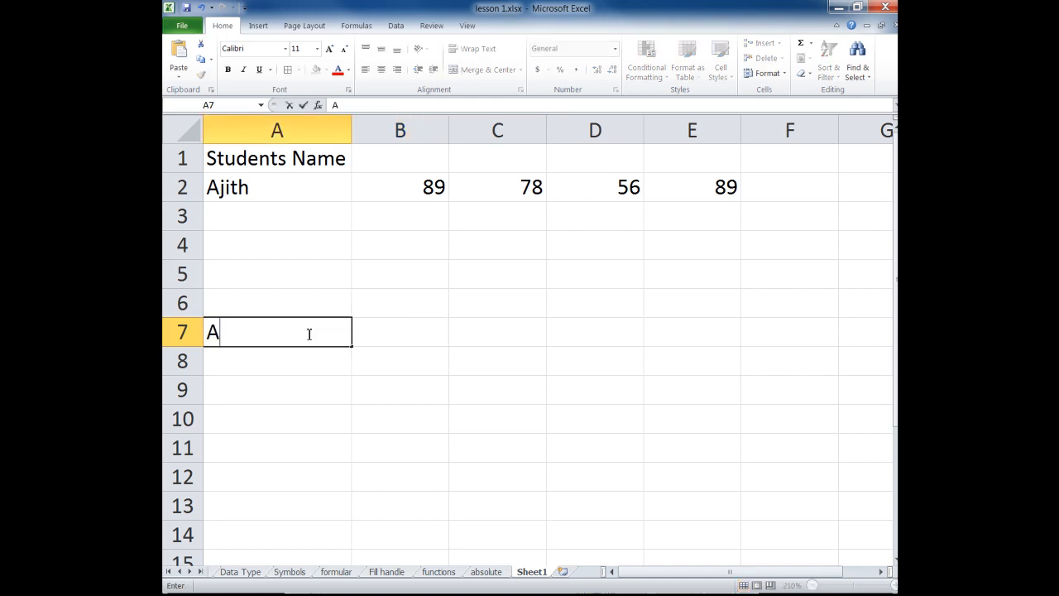
{"action": "type", "text": "jith"}
{"action": "key", "text": "Tab"}
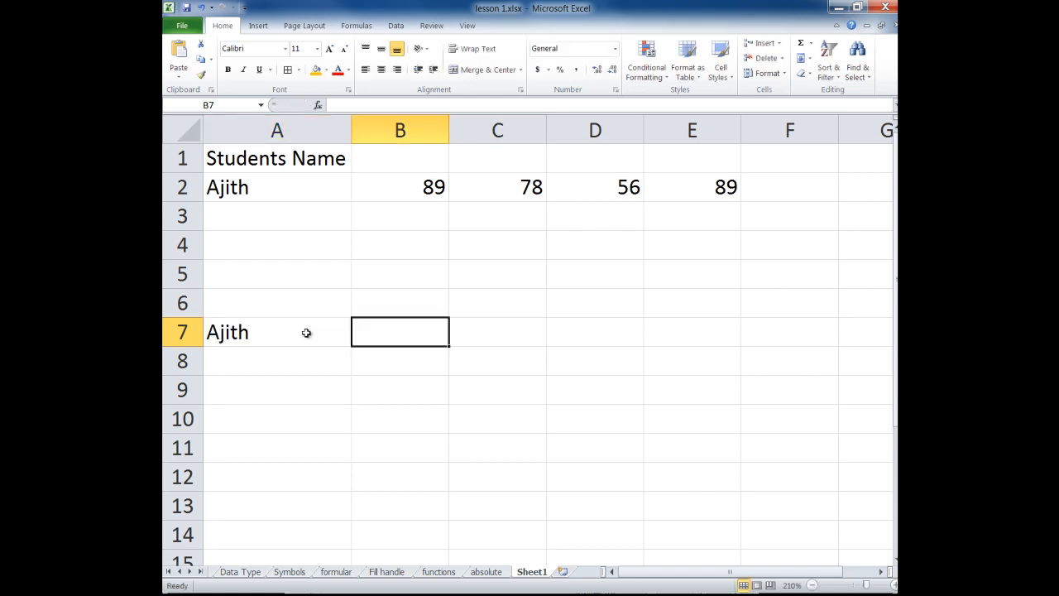
{"action": "type", "text": "45"}
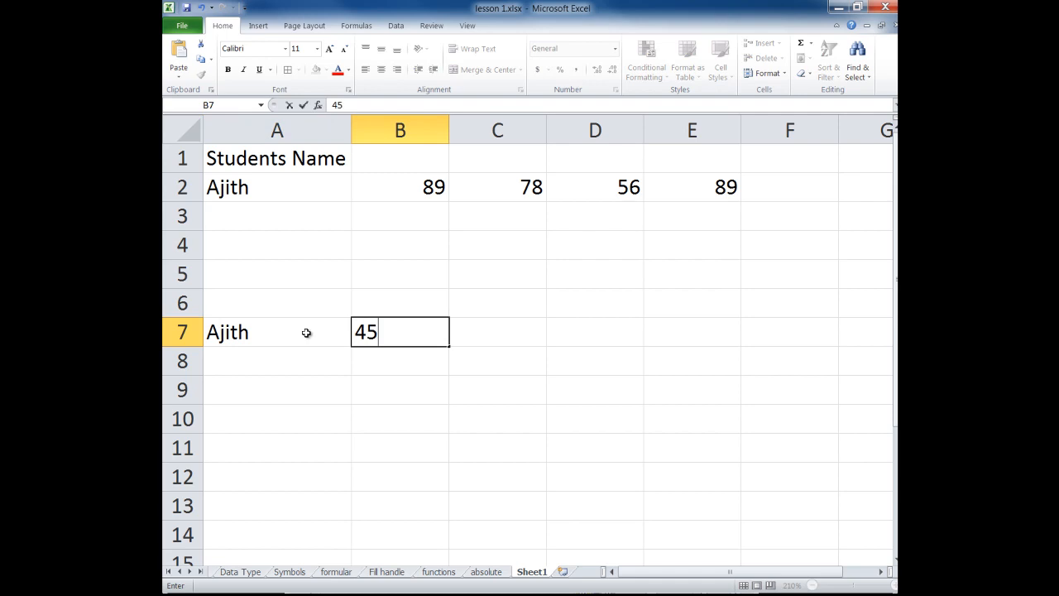
{"action": "left_click", "coordinate": [476, 434]}
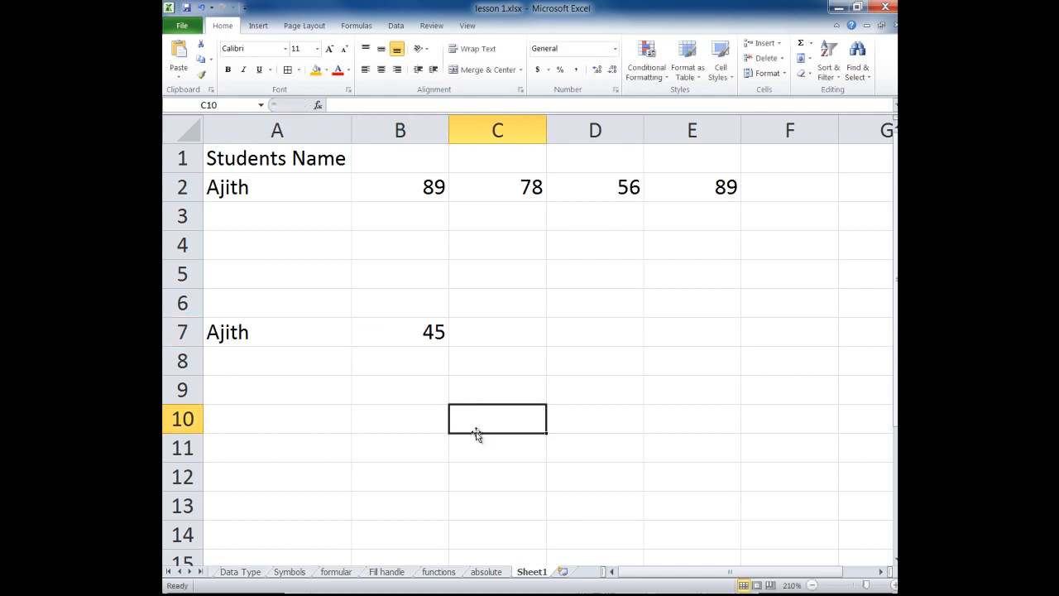
Apply an orange fill and cell borders to the marks in B2:E2 and B7.
{"action": "left_click_drag", "start_coordinate": [421, 194], "coordinate": [704, 185]}
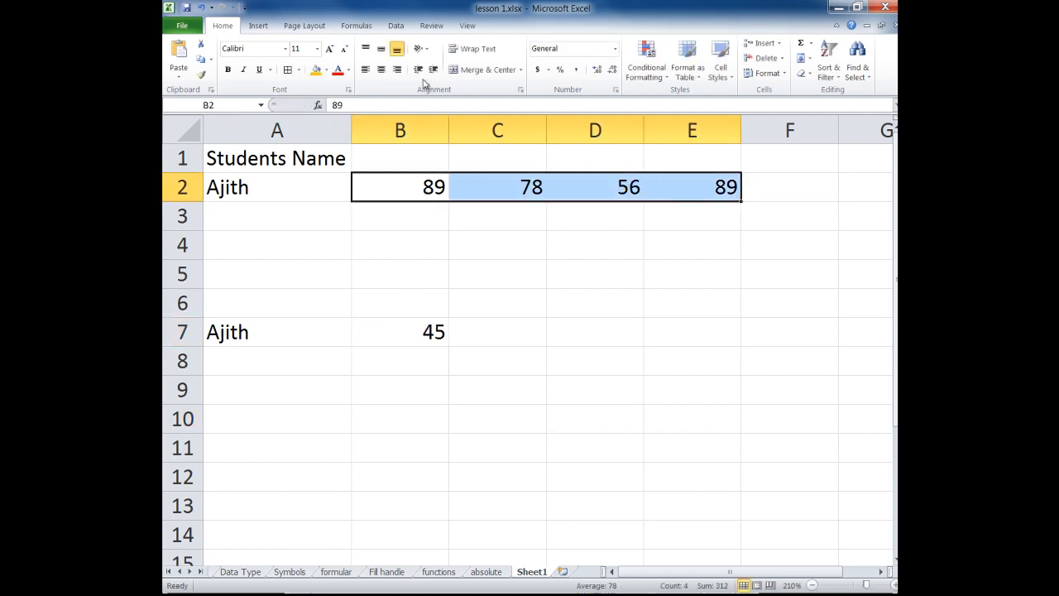
{"action": "left_click", "coordinate": [316, 70]}
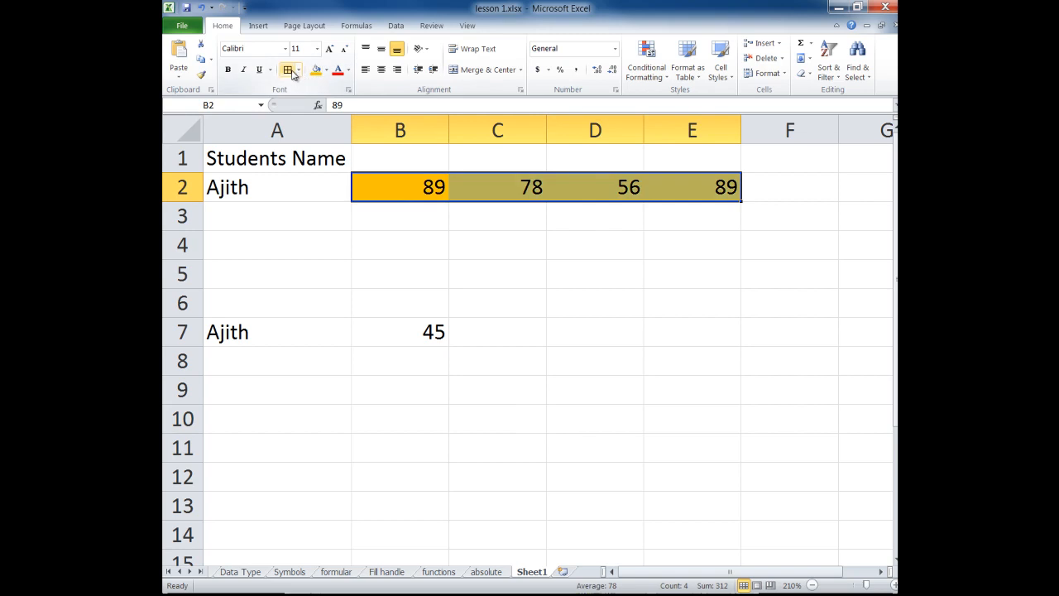
{"action": "left_click", "coordinate": [411, 324]}
{"action": "left_click", "coordinate": [288, 70]}
{"action": "left_click", "coordinate": [436, 378]}
{"action": "left_click", "coordinate": [418, 333]}
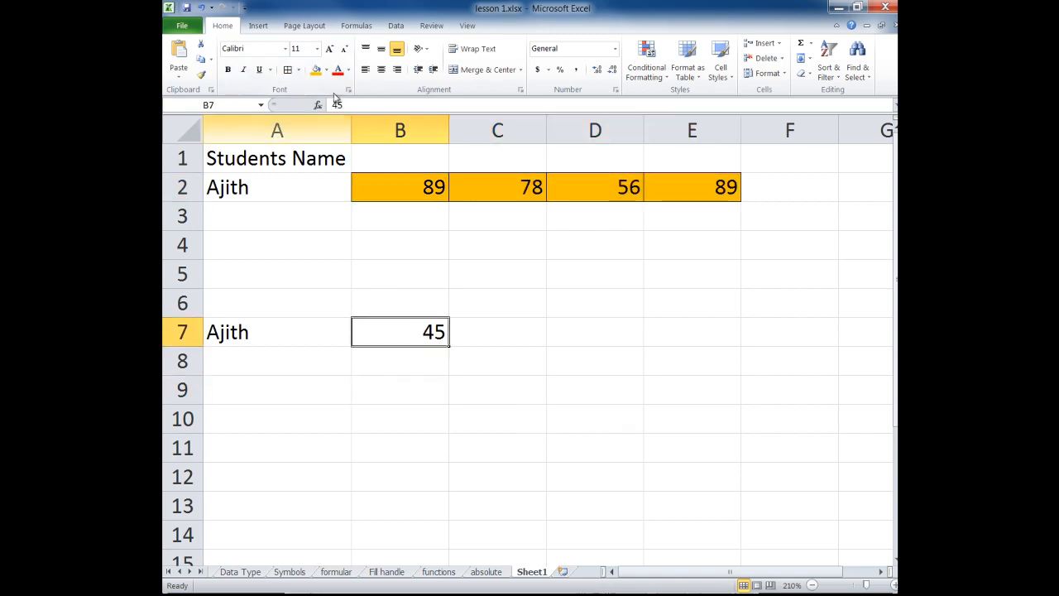
{"action": "left_click", "coordinate": [316, 75]}
{"action": "left_click", "coordinate": [398, 425]}
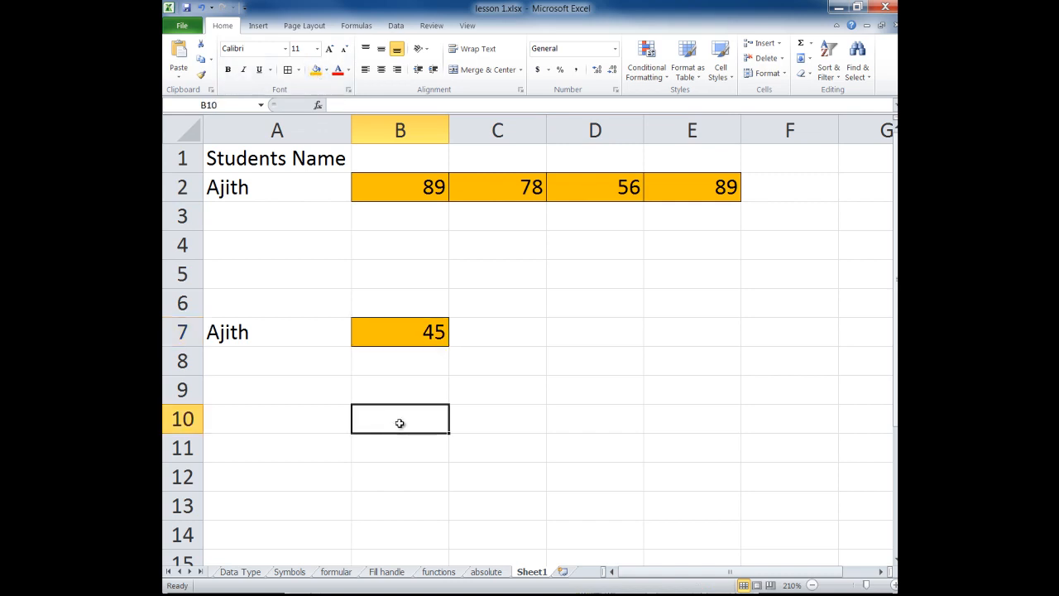
Enter the same student's name in cell A9 as the label for the total row.
{"action": "left_click", "coordinate": [324, 413]}
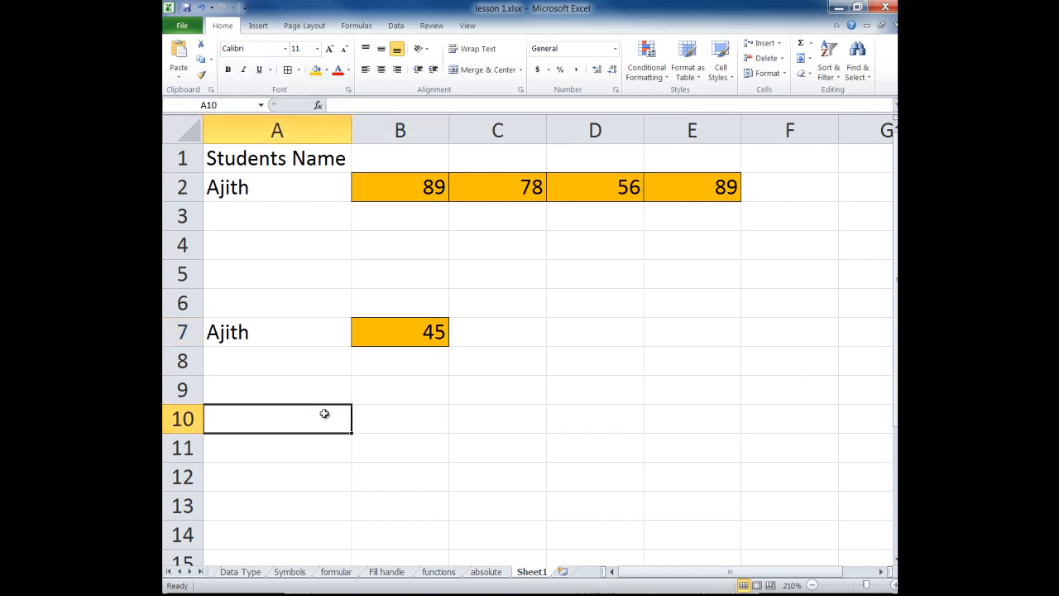
{"action": "left_click", "coordinate": [330, 394]}
{"action": "type", "text": "A"}
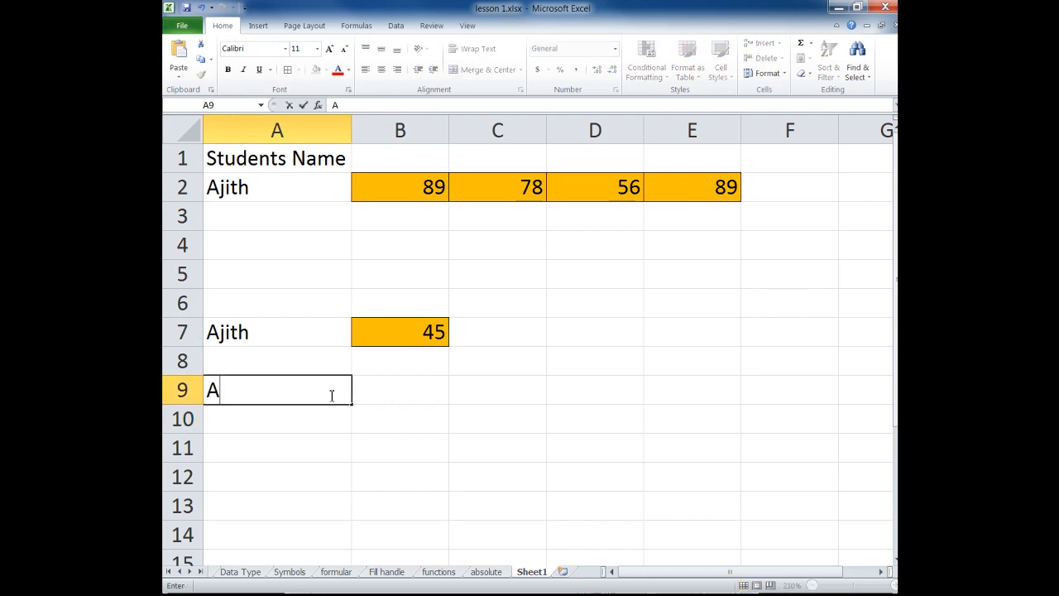
{"action": "type", "text": "jith"}
{"action": "key", "text": "Tab"}
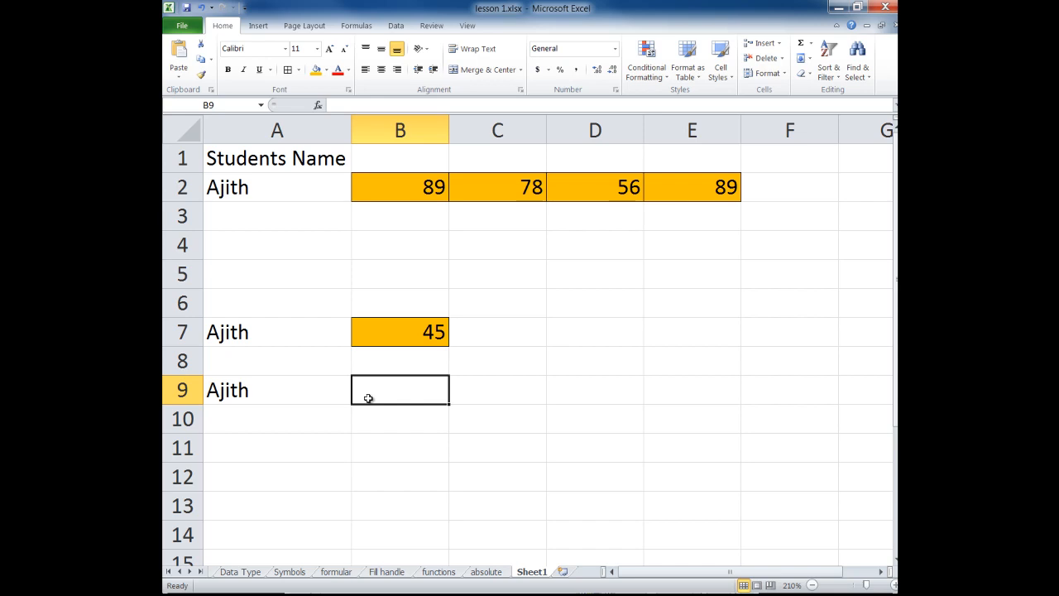
Total the non-adjacent marks in cell B9 with =sum(b2:e2,b7) and reopen the formula to review its references.
{"action": "type", "text": "=sum"}
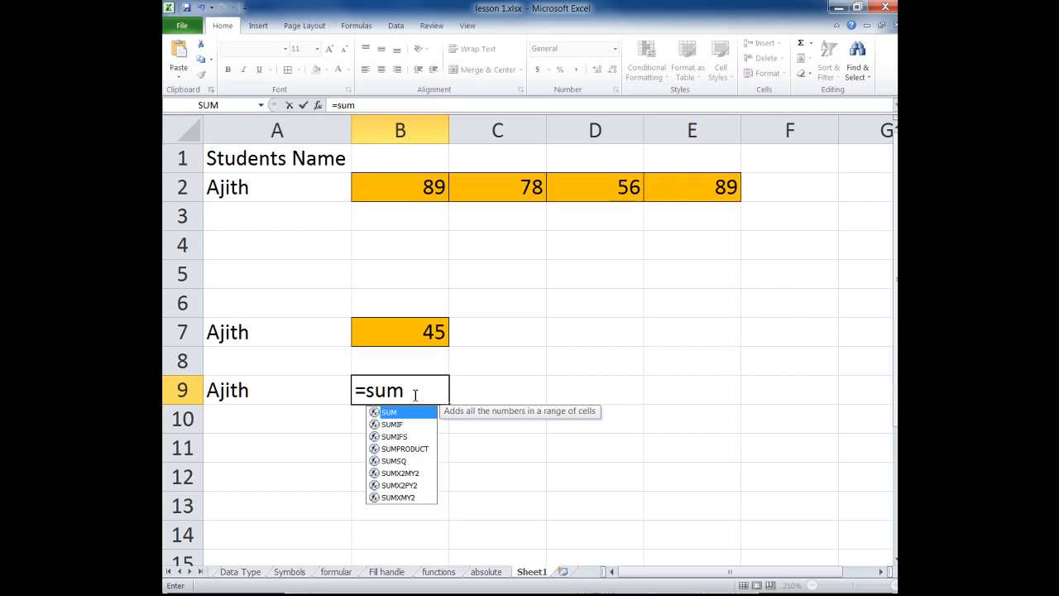
{"action": "type", "text": "("}
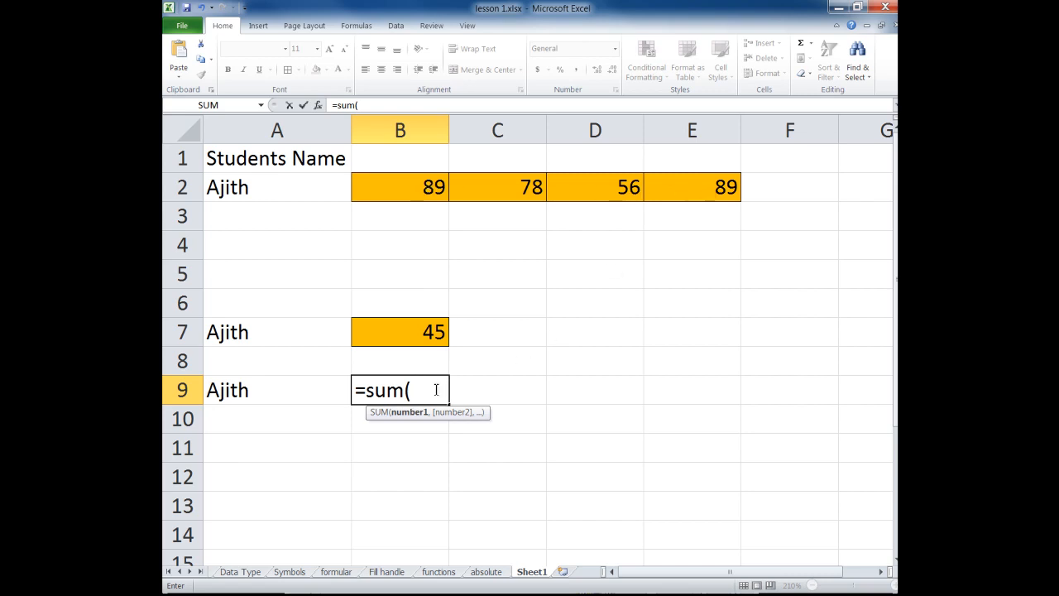
{"action": "type", "text": "b2:e2"}
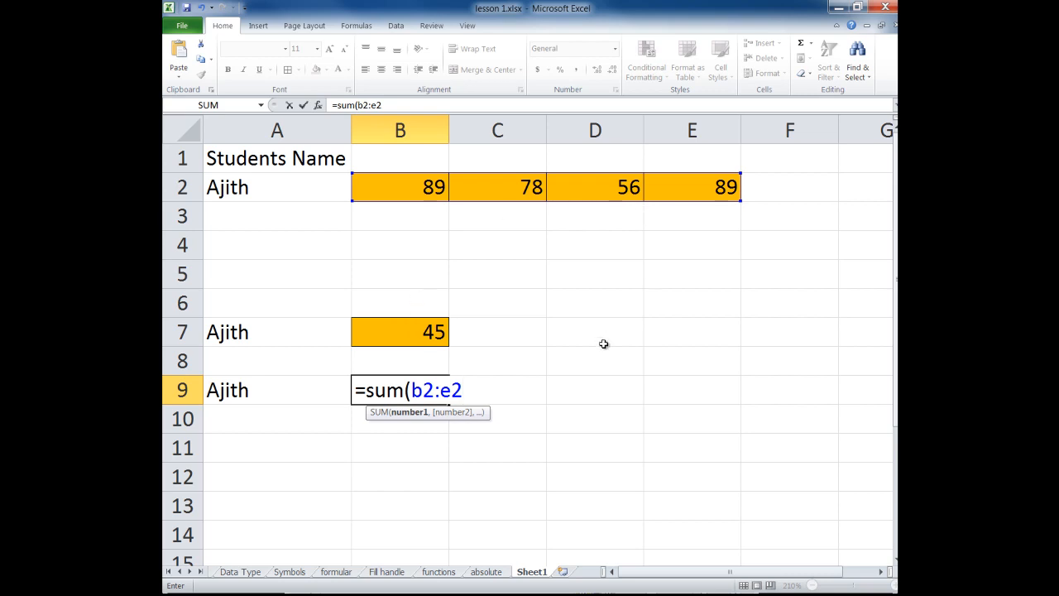
{"action": "type", "text": ","}
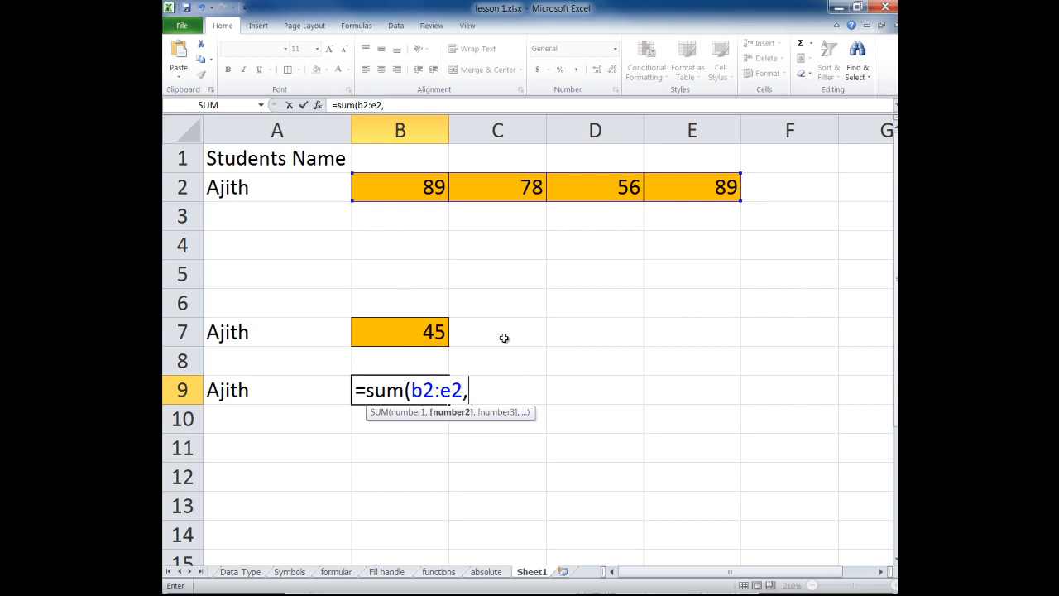
{"action": "type", "text": "b7"}
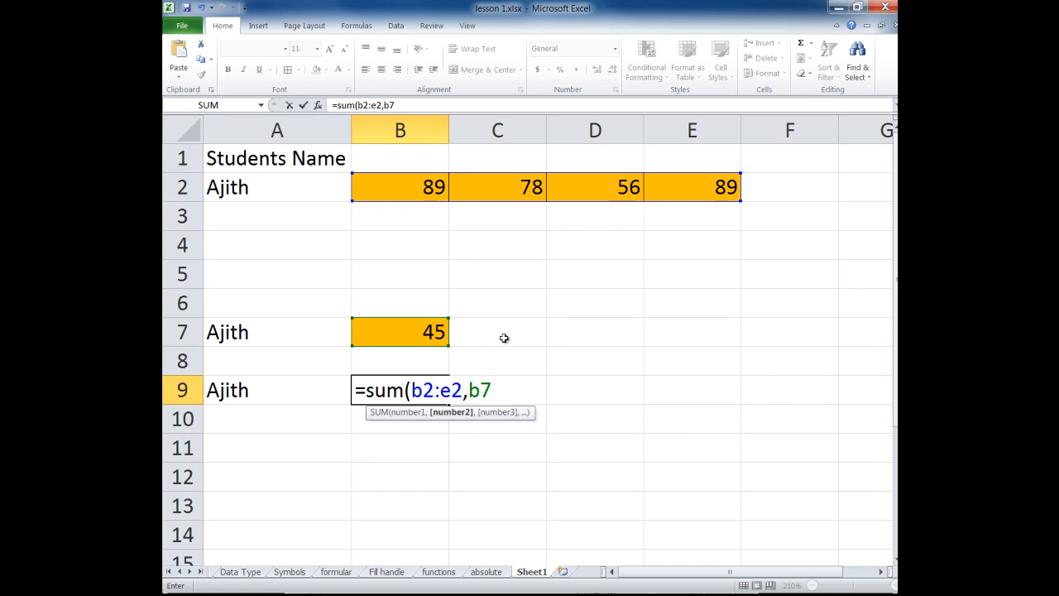
{"action": "type", "text": ")"}
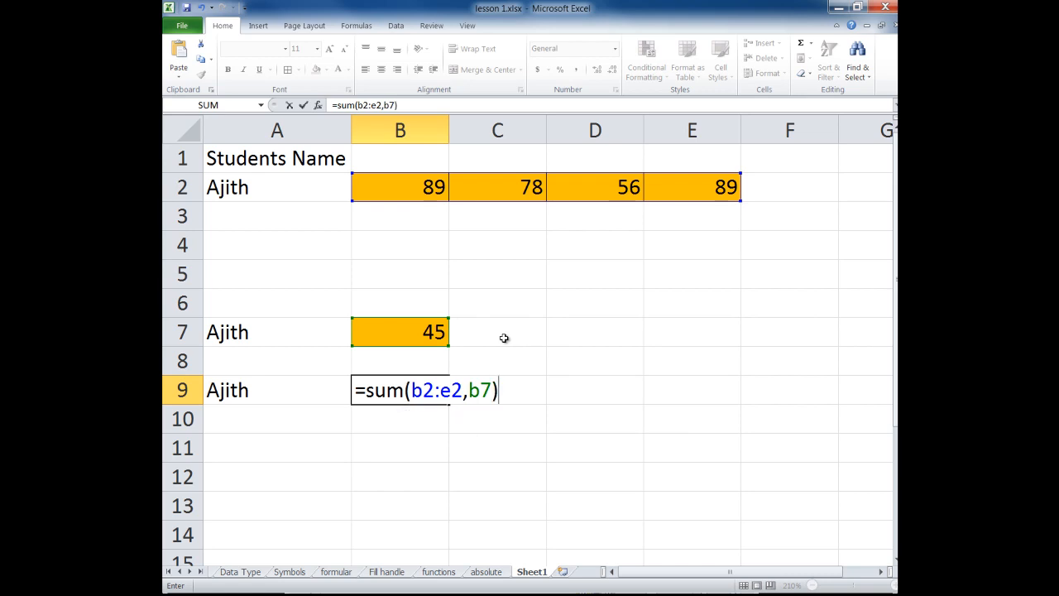
{"action": "key", "text": "Return"}
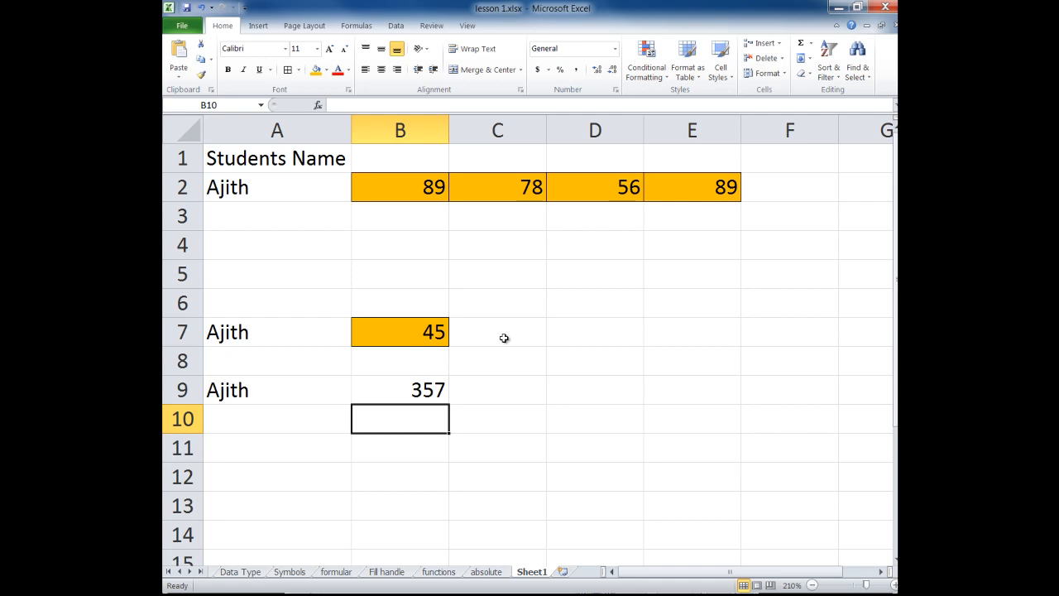
{"action": "double_click", "coordinate": [430, 382]}
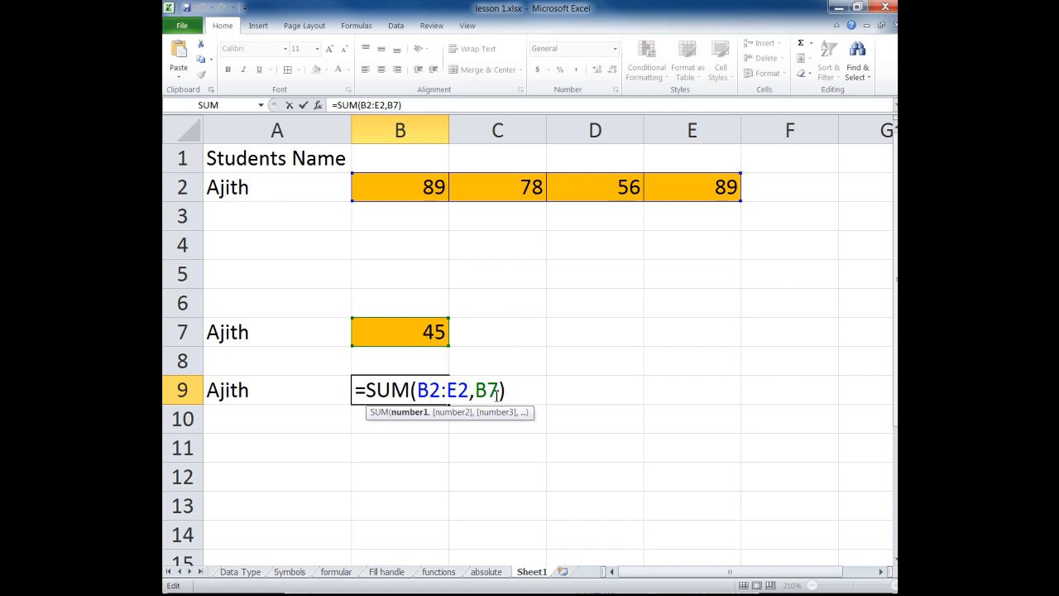
{"action": "key", "text": "Return"}
Enter the mark 56 in cell E7 and fill the cell with orange.
{"action": "left_click", "coordinate": [722, 332]}
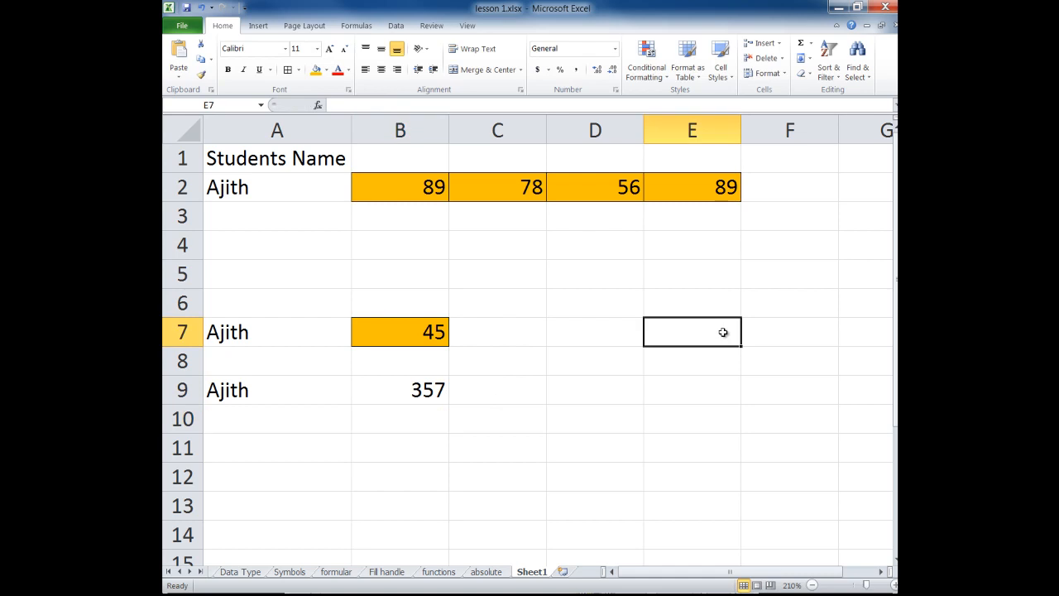
{"action": "type", "text": "56"}
{"action": "key", "text": "Return"}
{"action": "left_click", "coordinate": [723, 332]}
{"action": "left_click", "coordinate": [316, 69]}
{"action": "left_click", "coordinate": [493, 361]}
Add E7 as a third argument to the B9 formula, making it =SUM(B2:E2,B7,E7).
{"action": "double_click", "coordinate": [424, 389]}
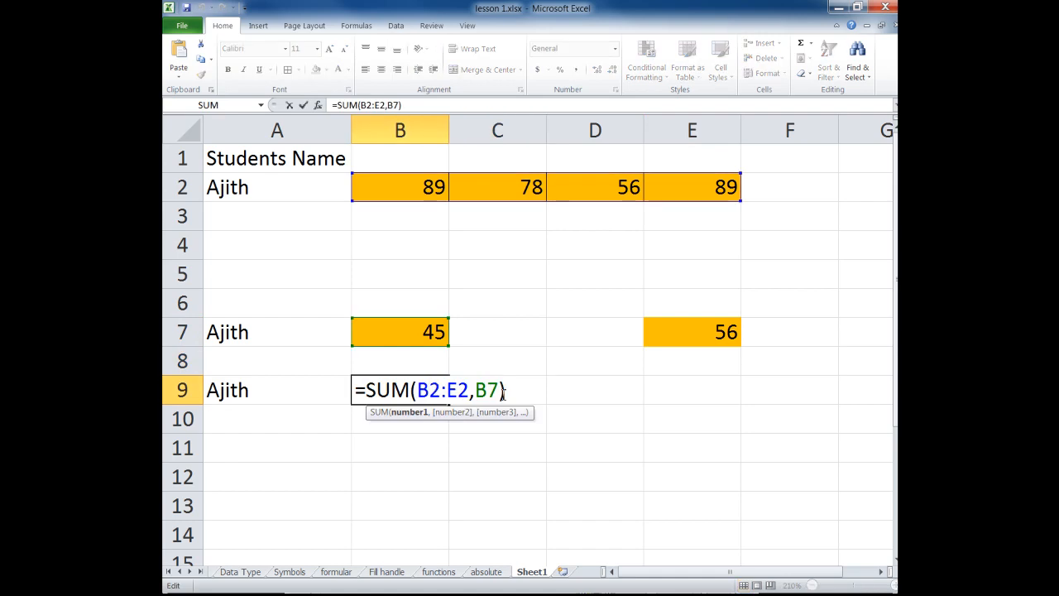
{"action": "type", "text": ","}
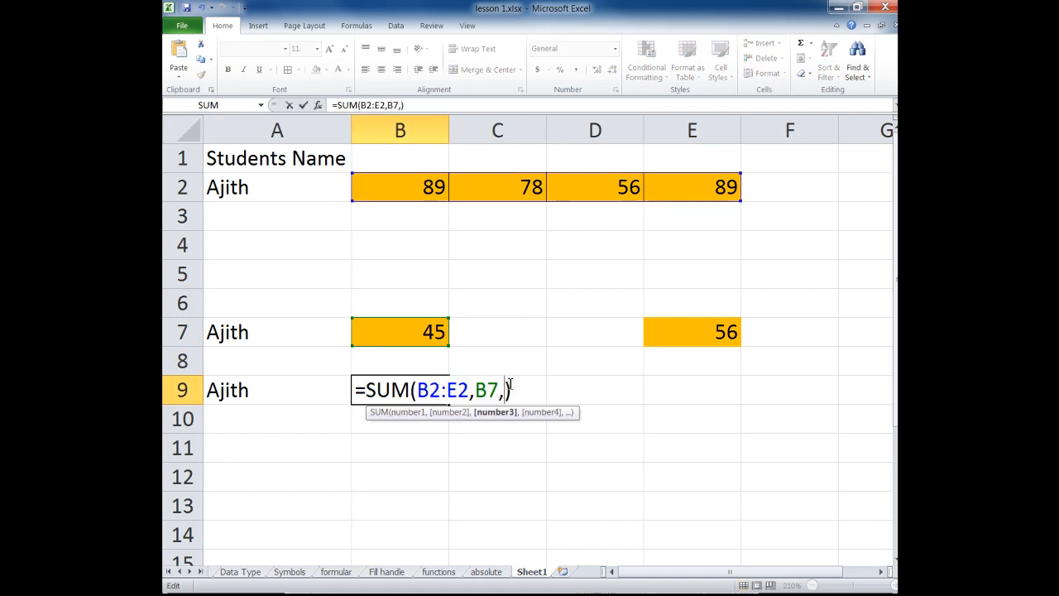
{"action": "left_click", "coordinate": [694, 332]}
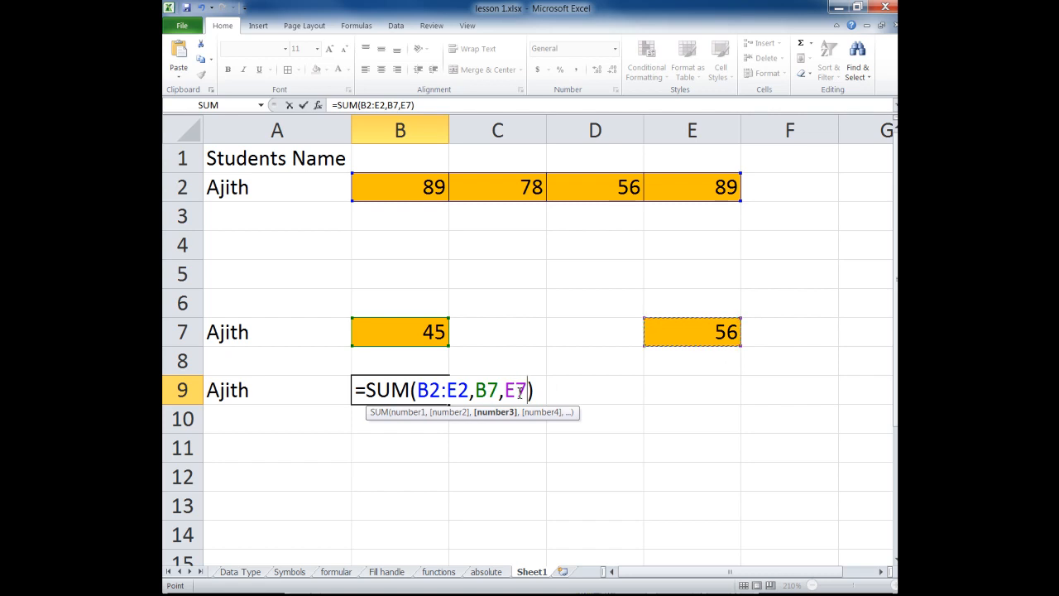
{"action": "key", "text": "Return"}
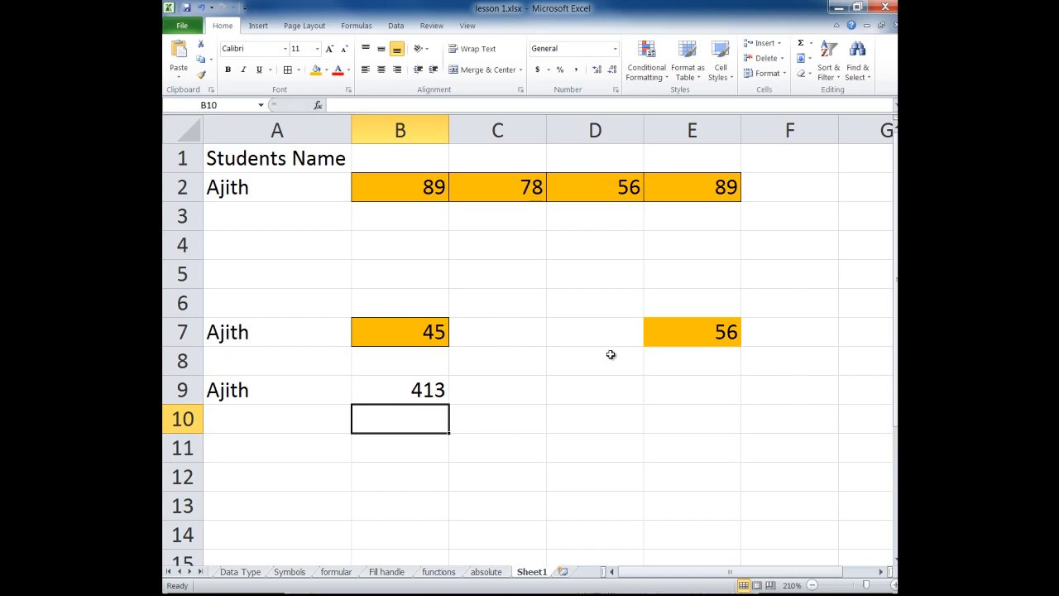
Enter the marks 45 in cell C7 and 44 in cell D7.
{"action": "left_click", "coordinate": [524, 331]}
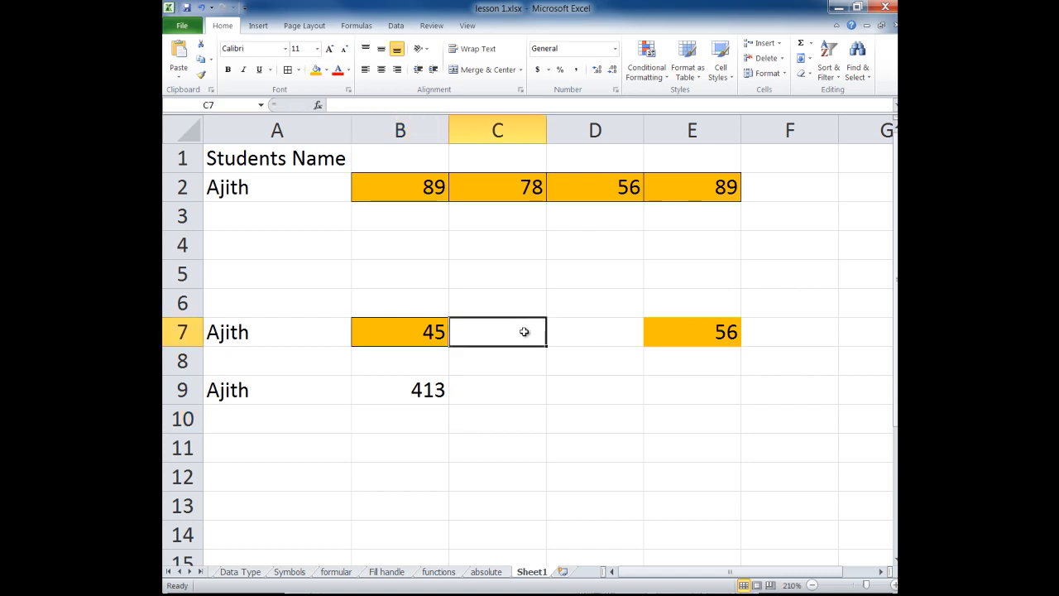
{"action": "type", "text": "45"}
{"action": "key", "text": "Tab"}
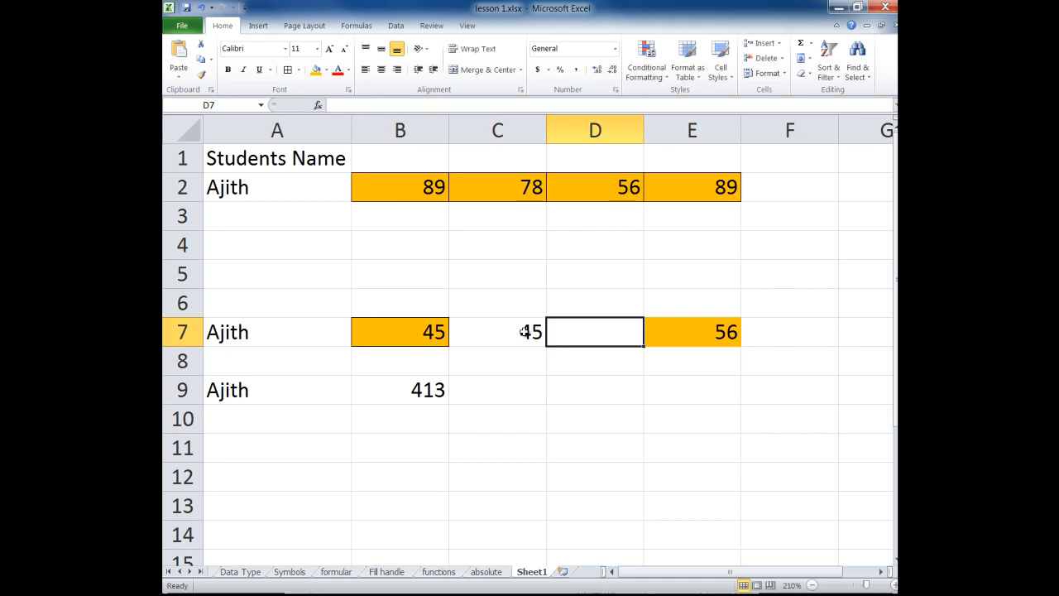
{"action": "type", "text": "44"}
{"action": "key", "text": "Return"}
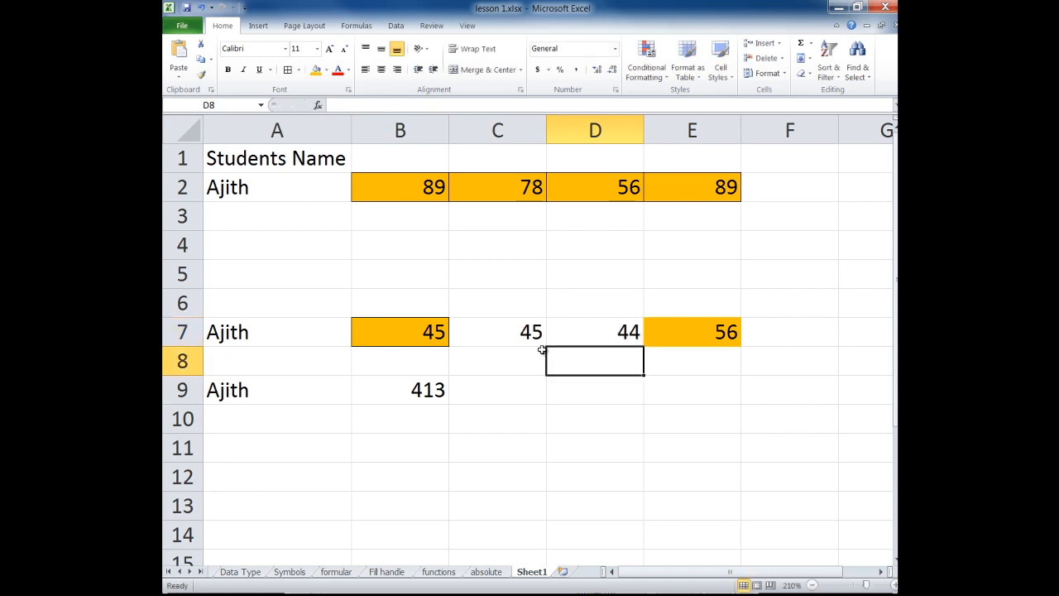
Apply the orange fill and cell borders to the marks in C7:E7.
{"action": "left_click_drag", "start_coordinate": [508, 339], "coordinate": [647, 331]}
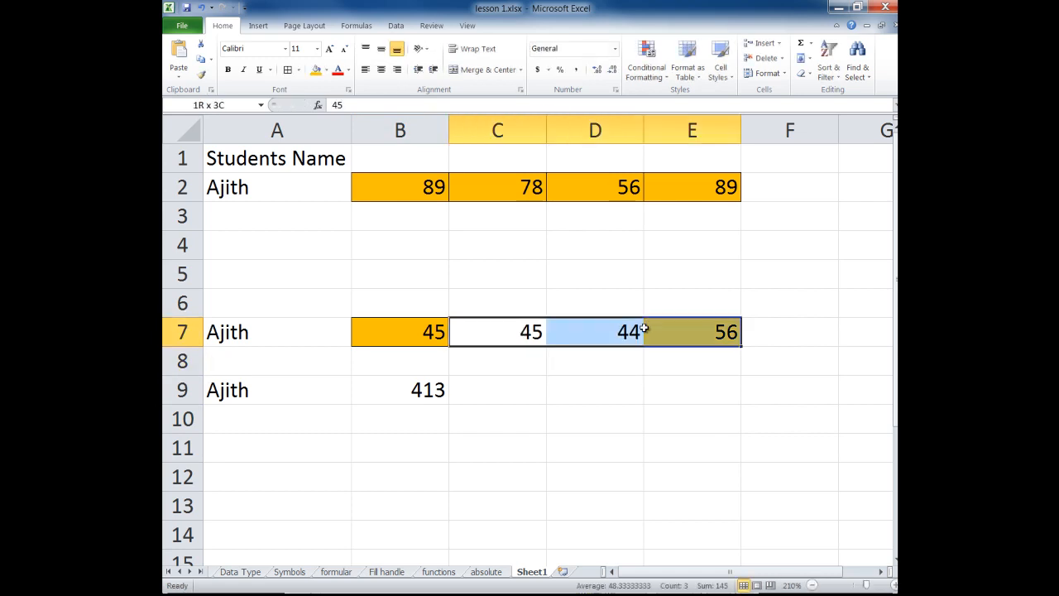
{"action": "left_click", "coordinate": [315, 70]}
{"action": "left_click", "coordinate": [540, 361]}
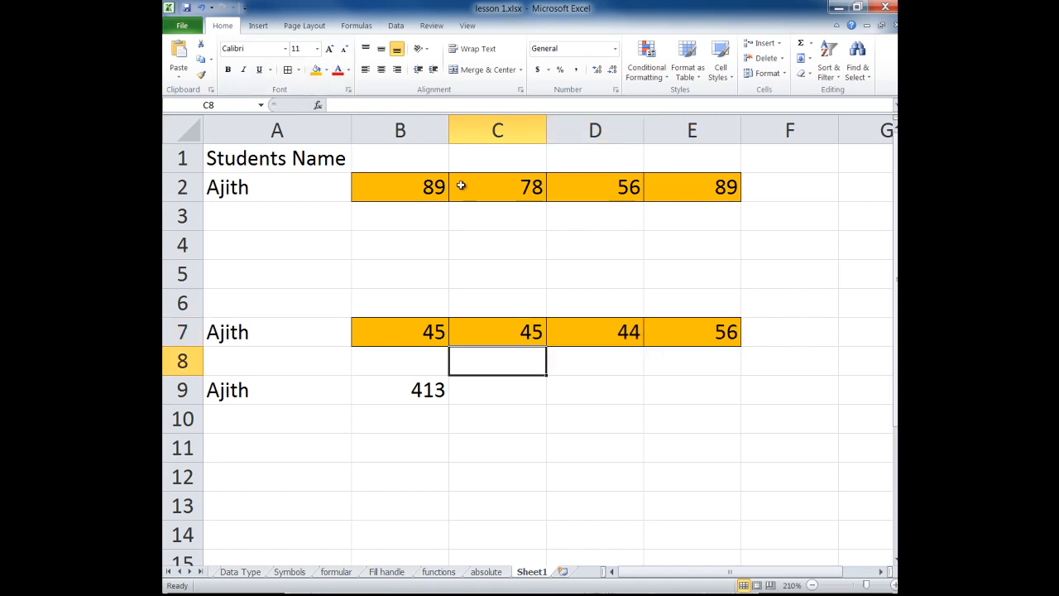
Select the two separate mark ranges in turn, the one in row 2 and then B7:E7.
{"action": "left_click_drag", "start_coordinate": [456, 177], "coordinate": [745, 199]}
{"action": "left_click_drag", "start_coordinate": [430, 330], "coordinate": [664, 330]}
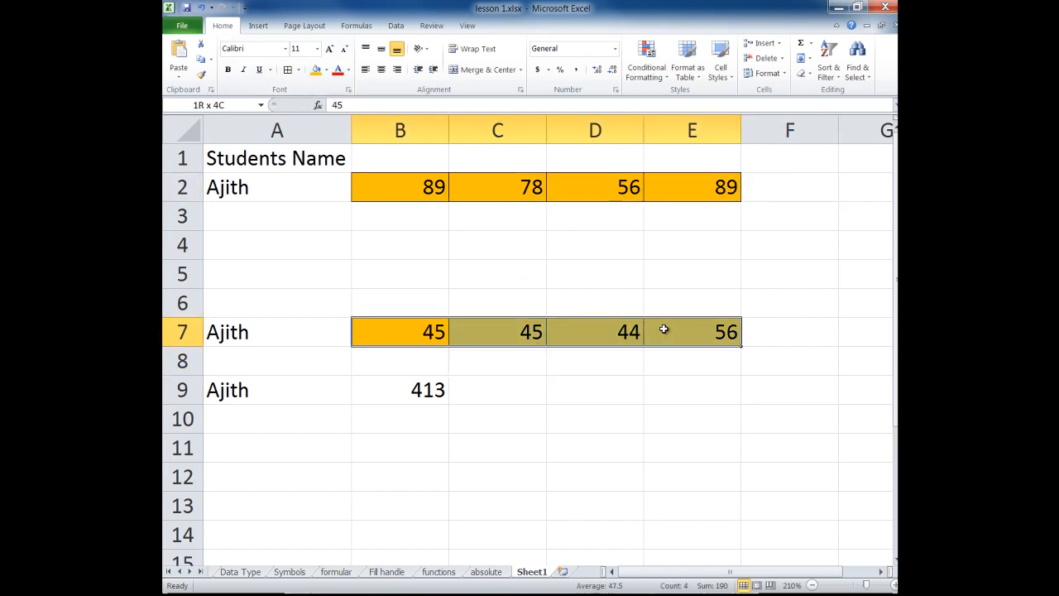
Replace the formula in B9 with =SUM(B2:E2,B7:E7) to total both separate ranges of marks.
{"action": "left_click", "coordinate": [526, 191]}
{"action": "double_click", "coordinate": [441, 385]}
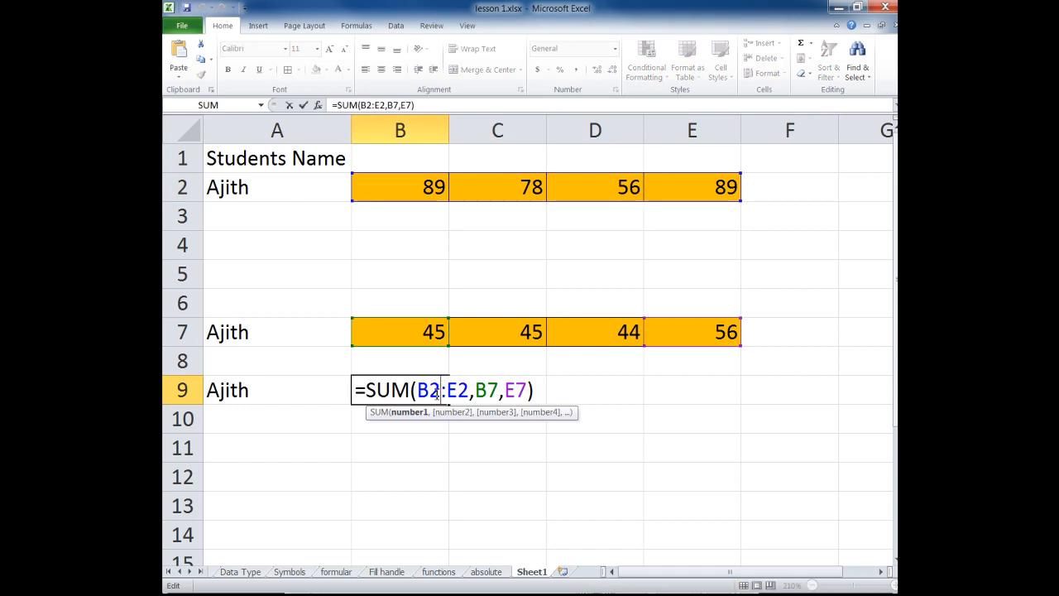
{"action": "left_click_drag", "start_coordinate": [540, 387], "coordinate": [355, 381]}
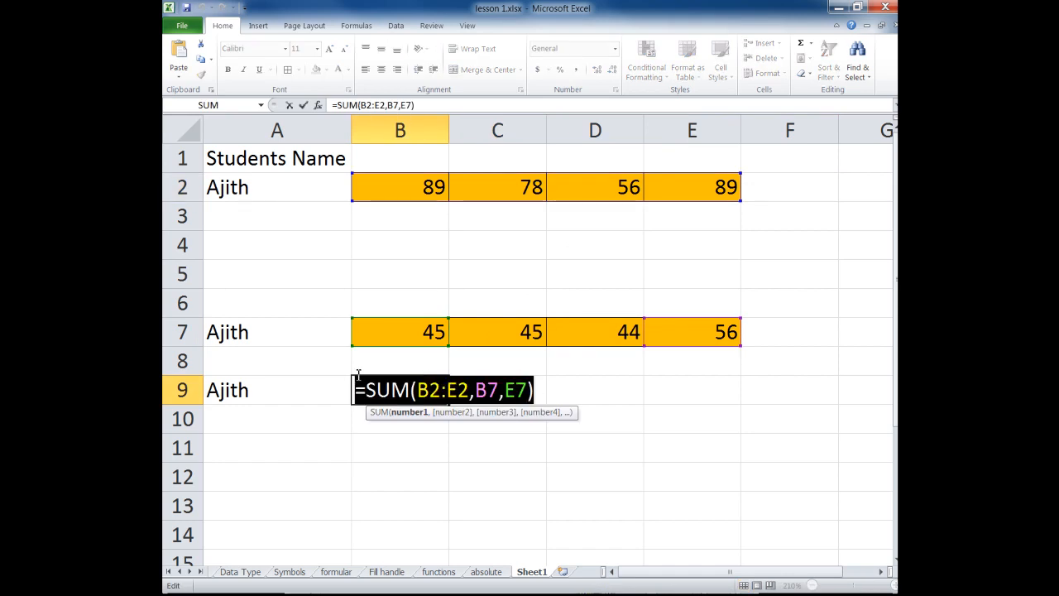
{"action": "key", "text": "BackSpace"}
{"action": "type", "text": "="}
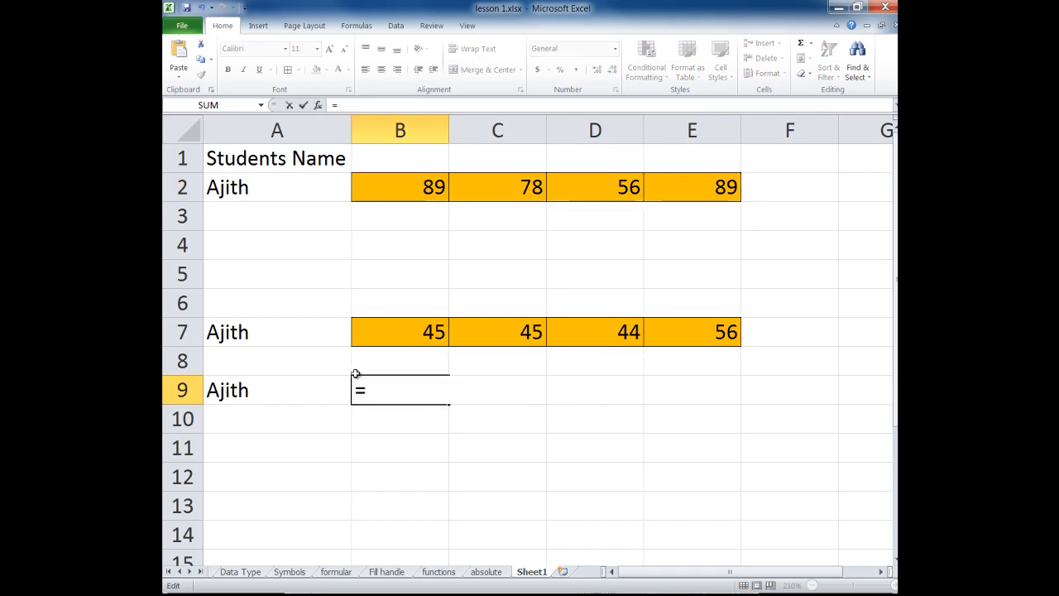
{"action": "type", "text": "sum("}
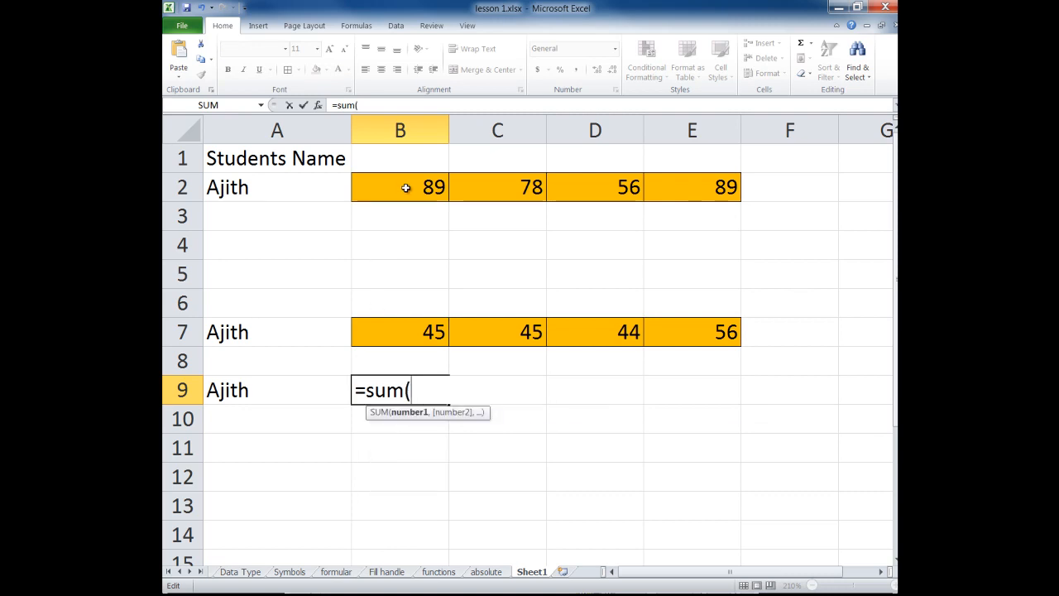
{"action": "type", "text": "b2:"}
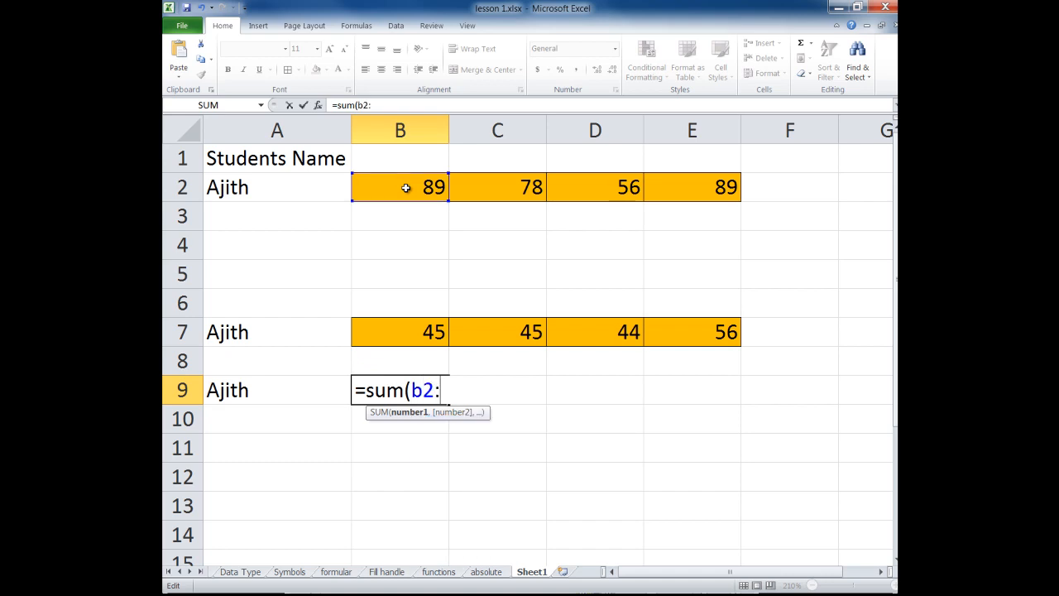
{"action": "type", "text": "e2,"}
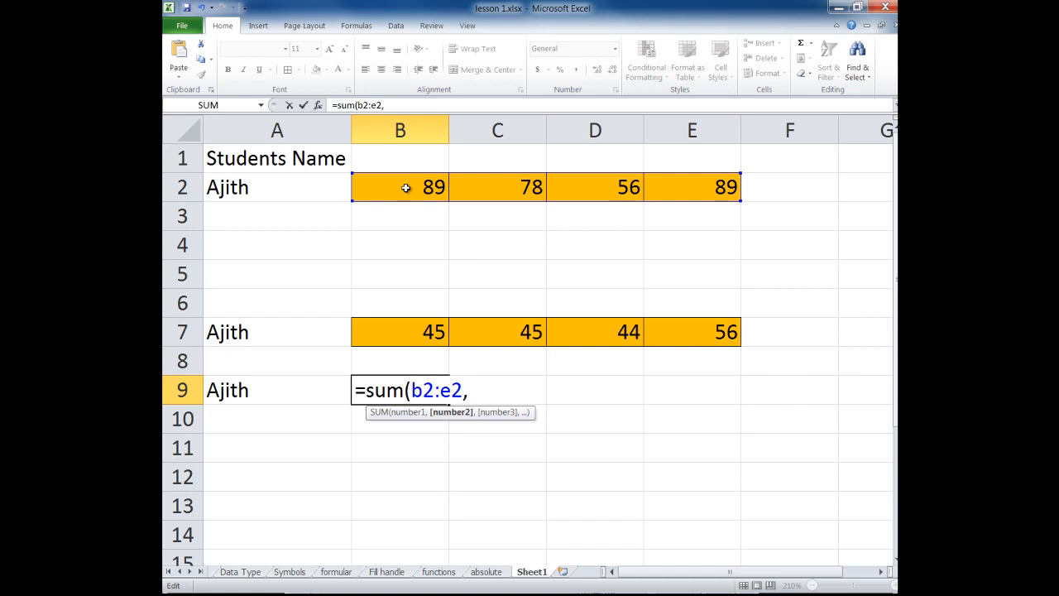
{"action": "type", "text": "b"}
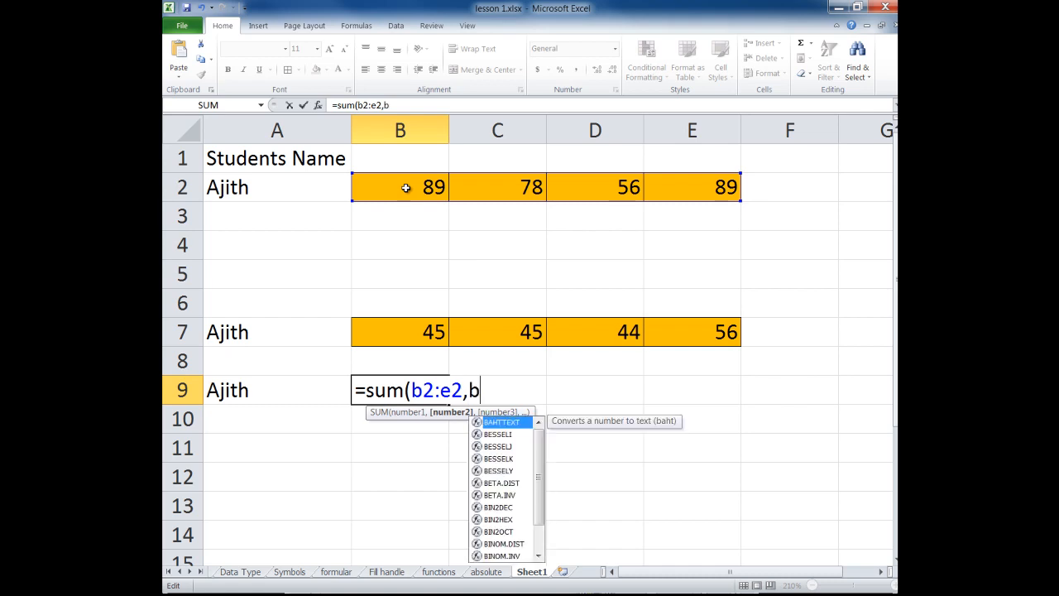
{"action": "type", "text": "7:"}
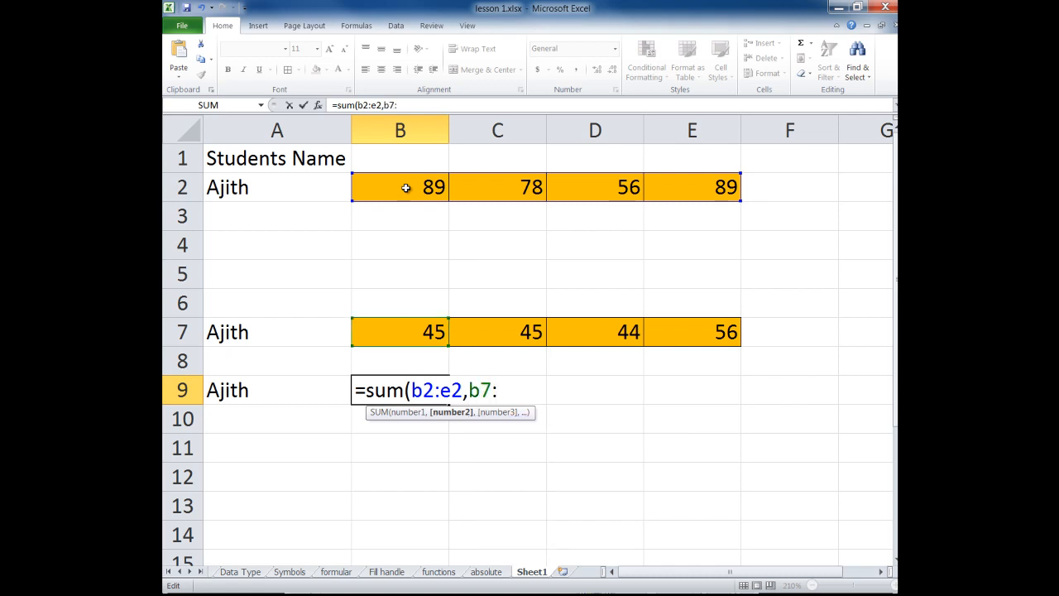
{"action": "type", "text": "e7"}
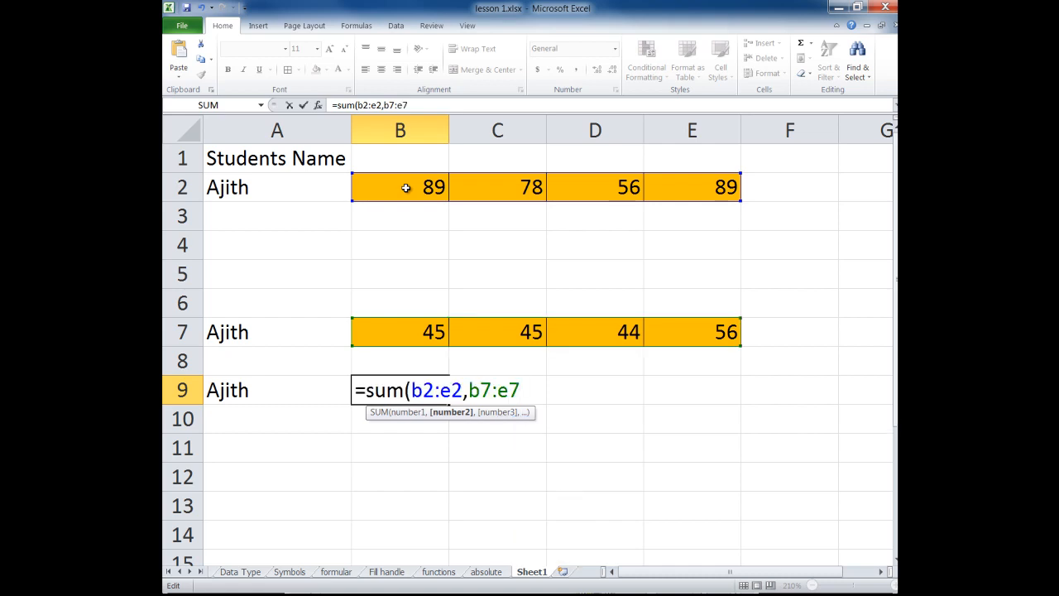
{"action": "type", "text": ")"}
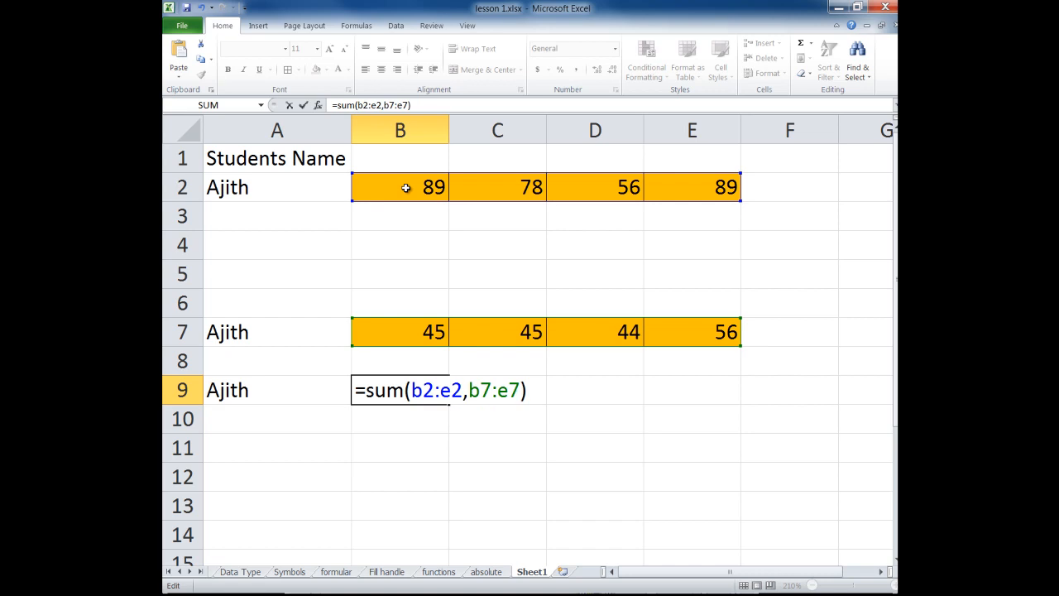
{"action": "key", "text": "Return"}
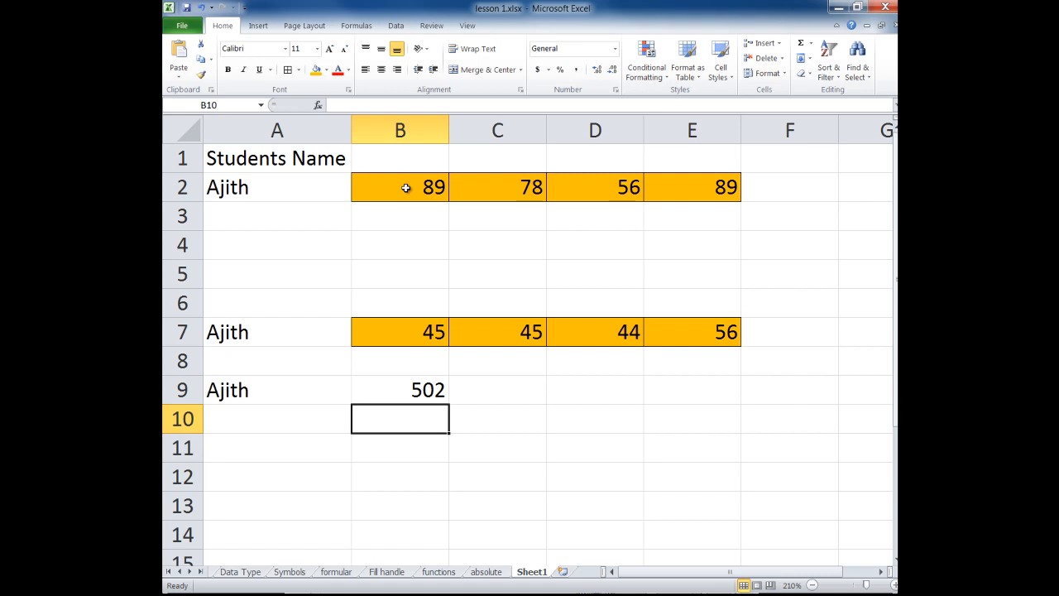
Highlight the comma that separates the two ranges in the B9 formula, leaving the formula as it is.
{"action": "double_click", "coordinate": [411, 390]}
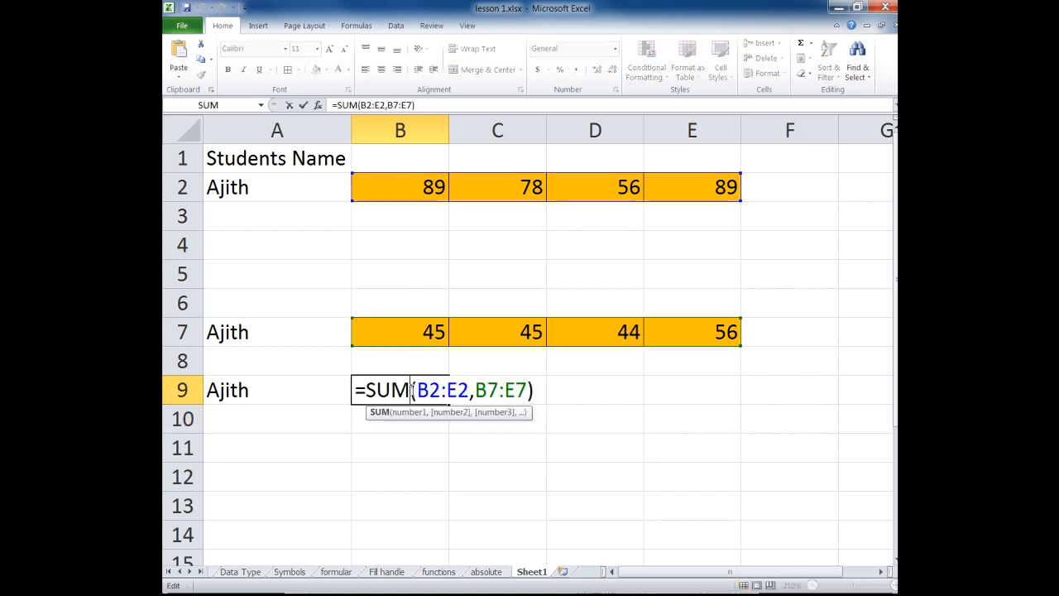
{"action": "left_click", "coordinate": [473, 390]}
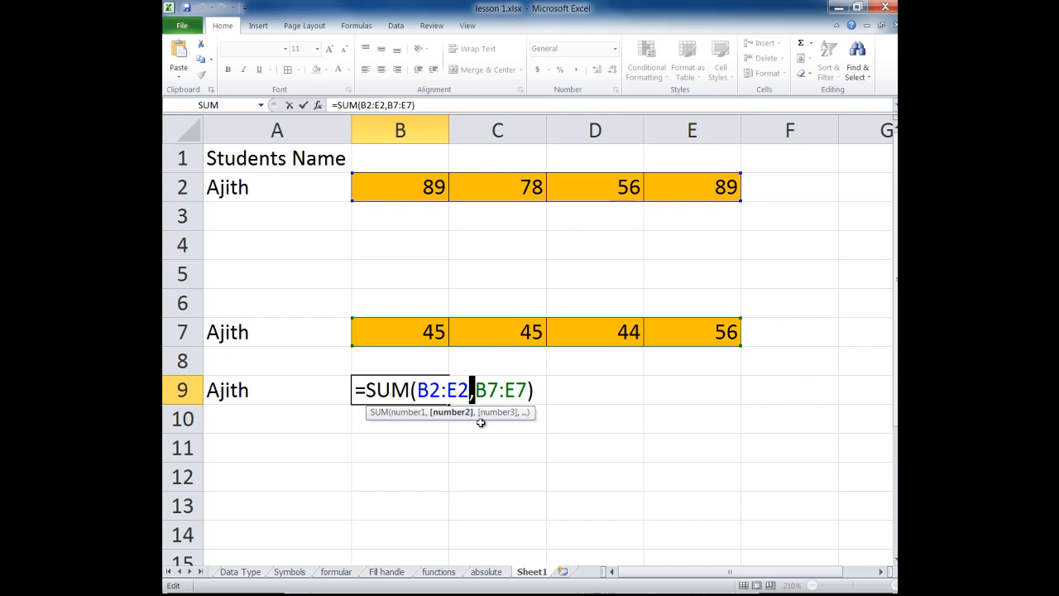
{"action": "key", "text": "Return"}
Turn the B9 formula into visible text by putting an apostrophe in front of it.
{"action": "double_click", "coordinate": [418, 395]}
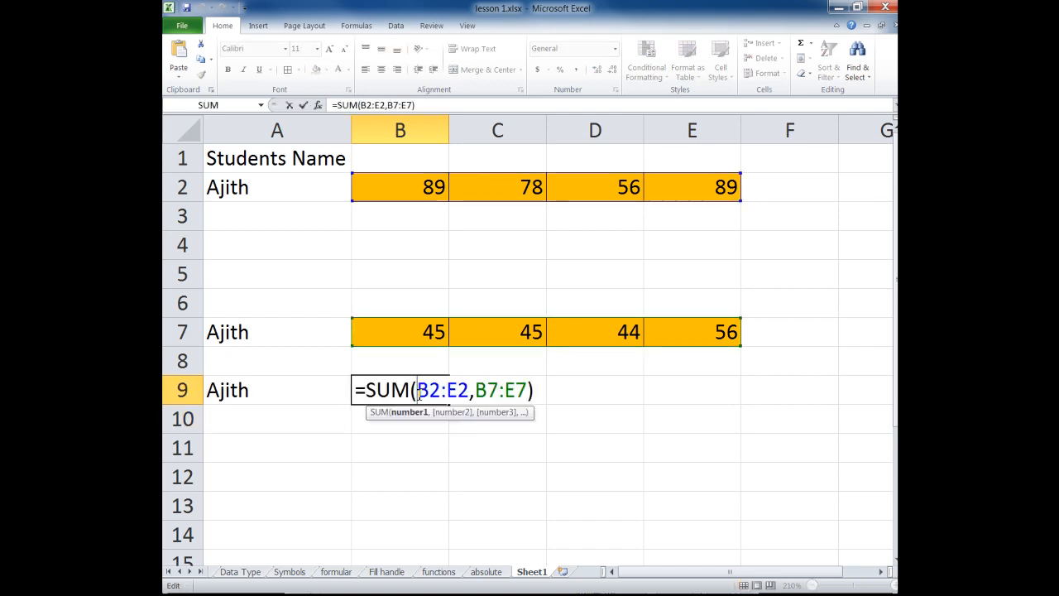
{"action": "left_click", "coordinate": [360, 391]}
{"action": "type", "text": "'"}
{"action": "key", "text": "Return"}
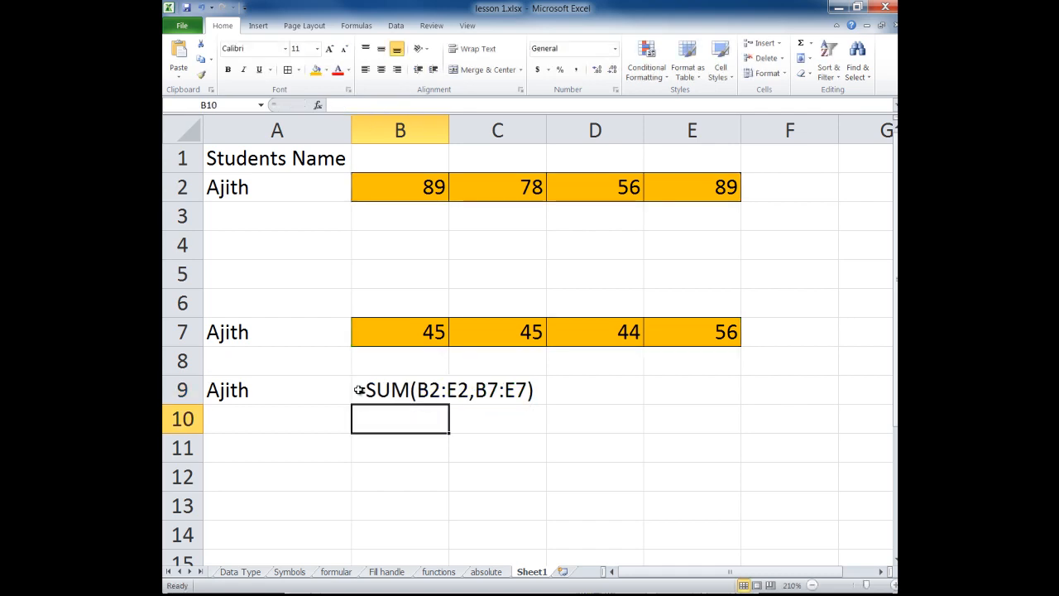
{"action": "left_click", "coordinate": [536, 472]}
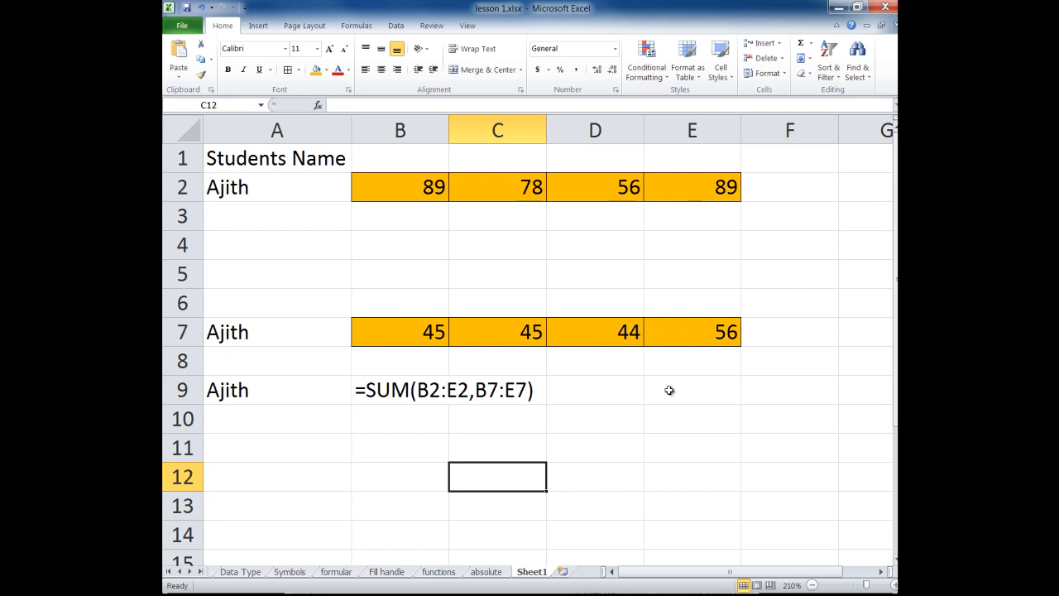
Switch to the functions sheet and select E16, the first empty average cell of the Average Function table.
{"action": "left_click", "coordinate": [446, 574]}
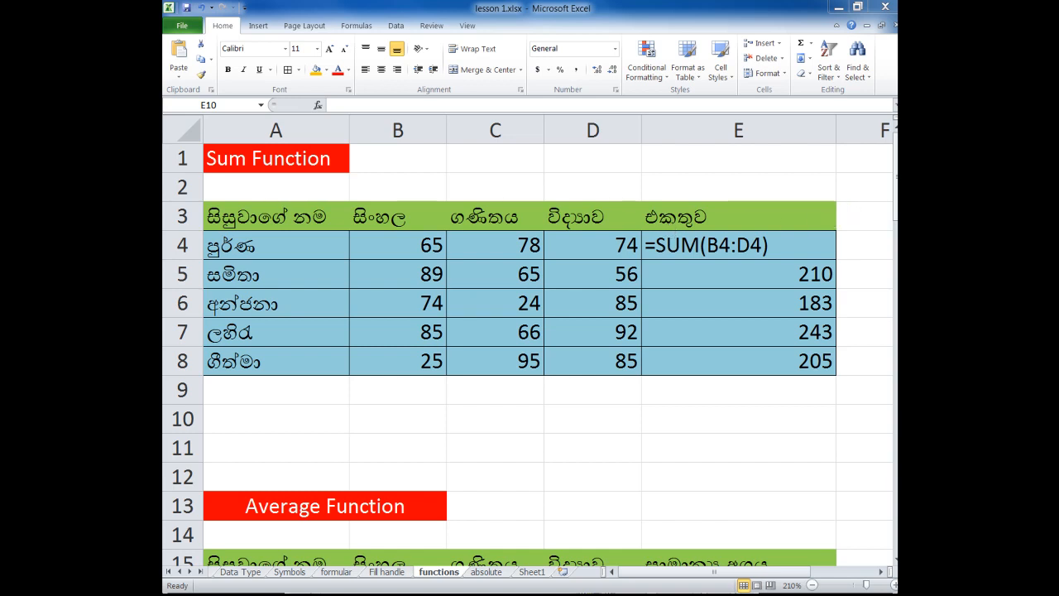
{"action": "left_click", "coordinate": [895, 170]}
{"action": "left_click", "coordinate": [895, 170]}
{"action": "left_click_drag", "start_coordinate": [895, 169], "coordinate": [896, 178]}
{"action": "left_click_drag", "start_coordinate": [896, 237], "coordinate": [896, 238]}
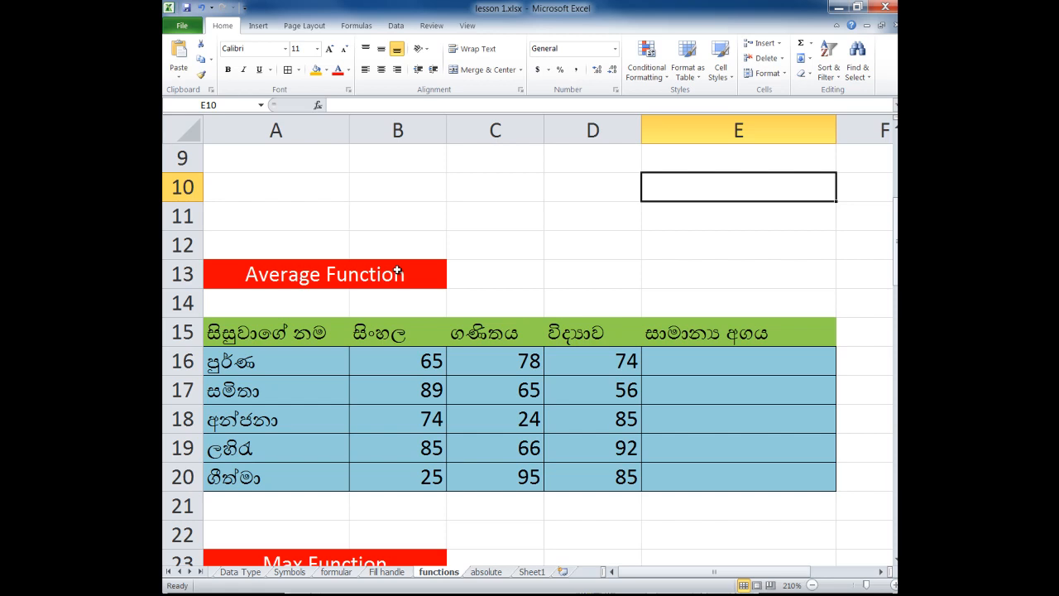
{"action": "key", "text": "Down"}
{"action": "key", "text": "Down"}
{"action": "key", "text": "Down"}
{"action": "key", "text": "Down"}
{"action": "key", "text": "Down"}
{"action": "key", "text": "Down"}
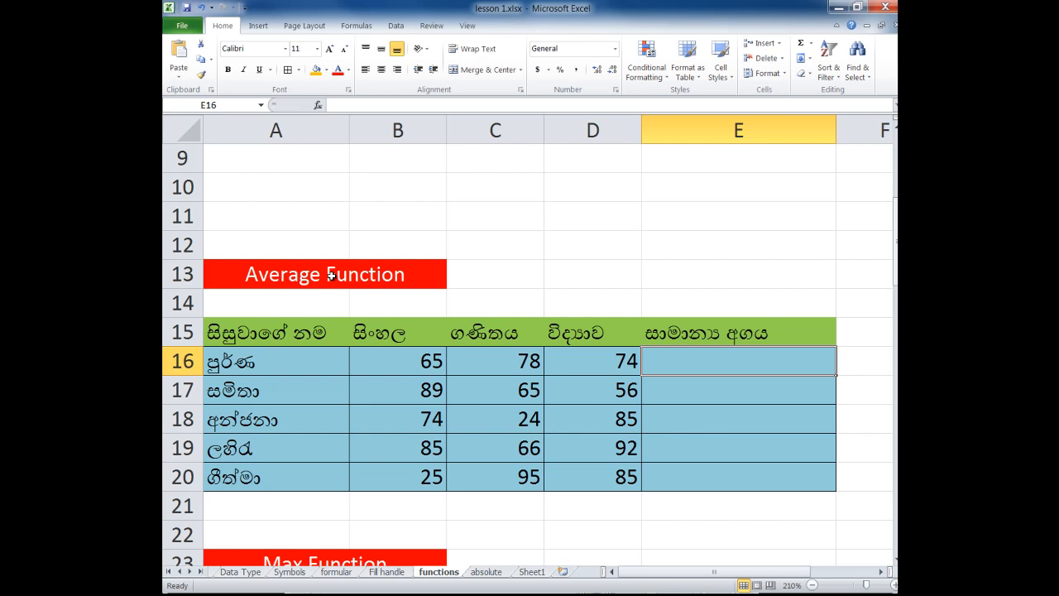
Enter =Average(b16:d16) in E16 to average the first student's marks.
{"action": "type", "text": "="}
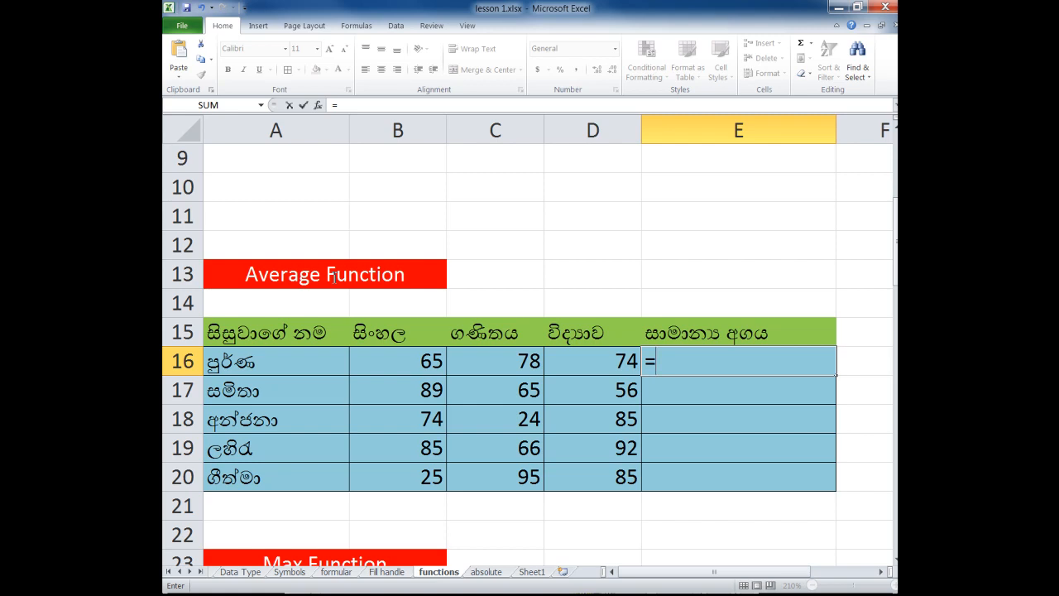
{"action": "type", "text": "Average"}
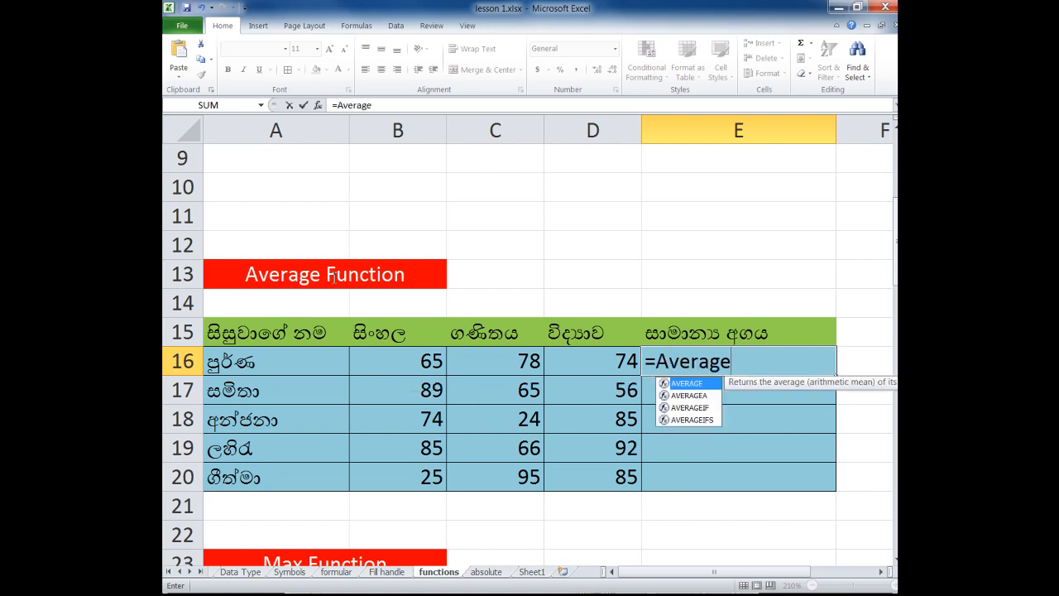
{"action": "type", "text": "("}
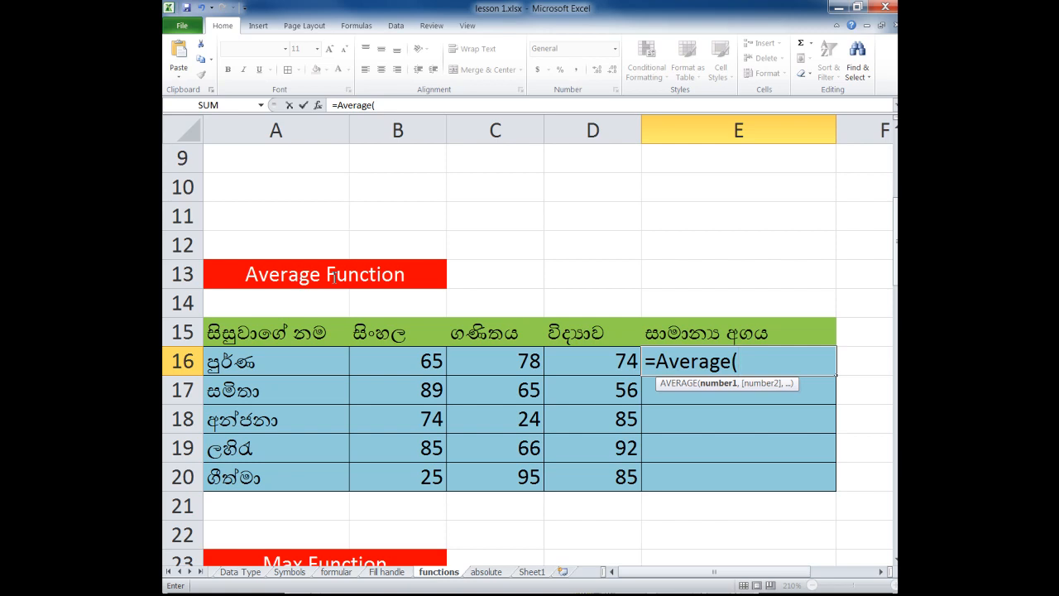
{"action": "type", "text": "b16"}
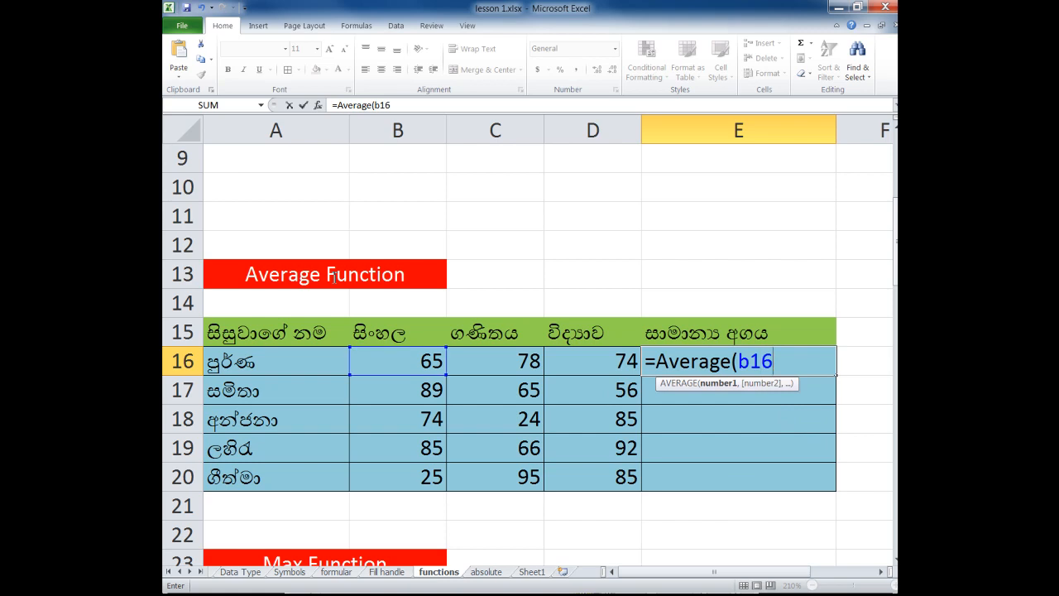
{"action": "type", "text": ":d16"}
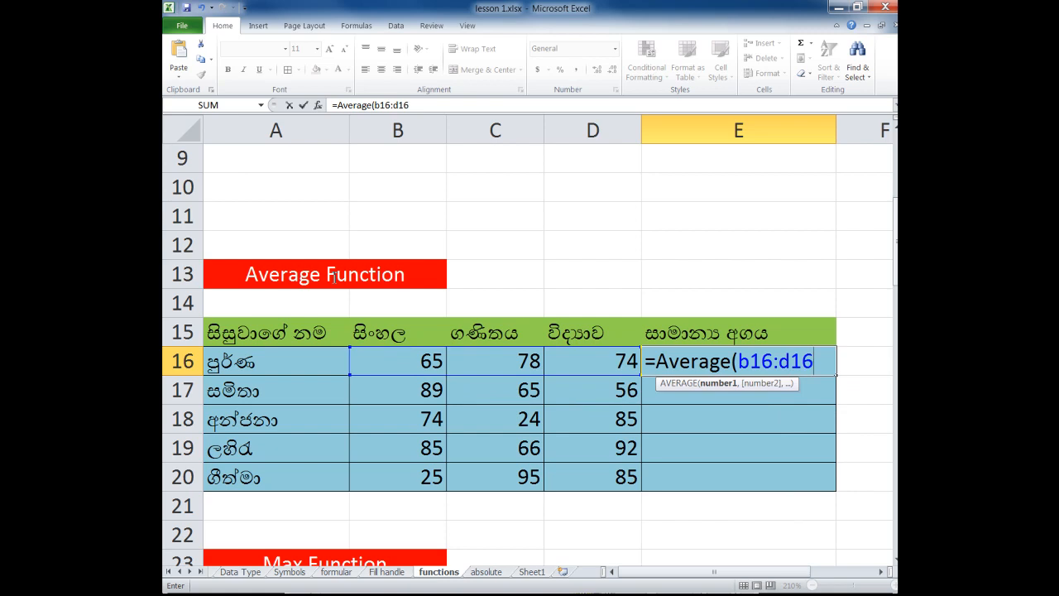
{"action": "type", "text": ")"}
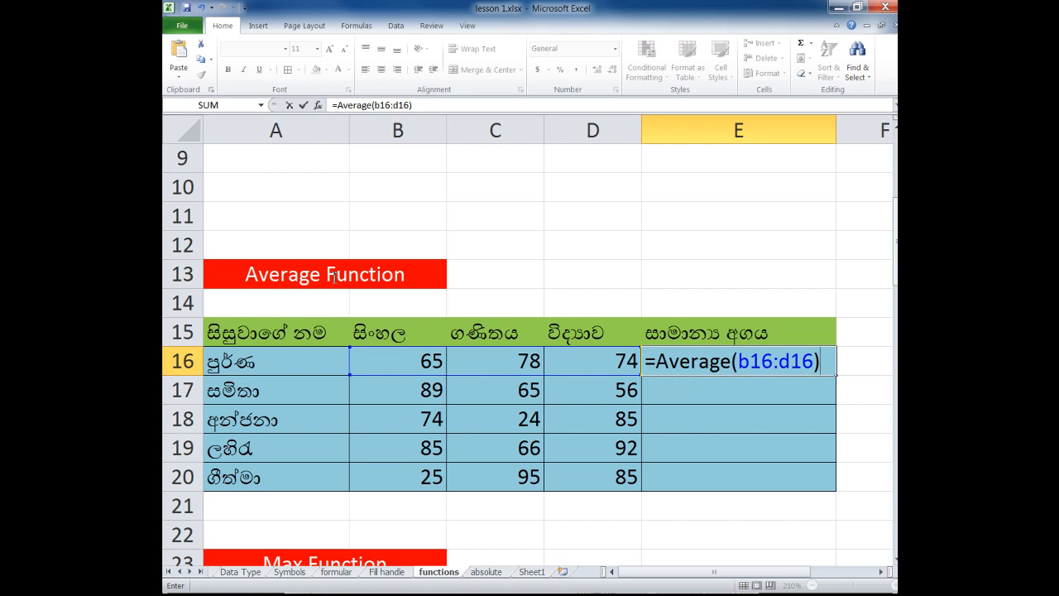
{"action": "key", "text": "Return"}
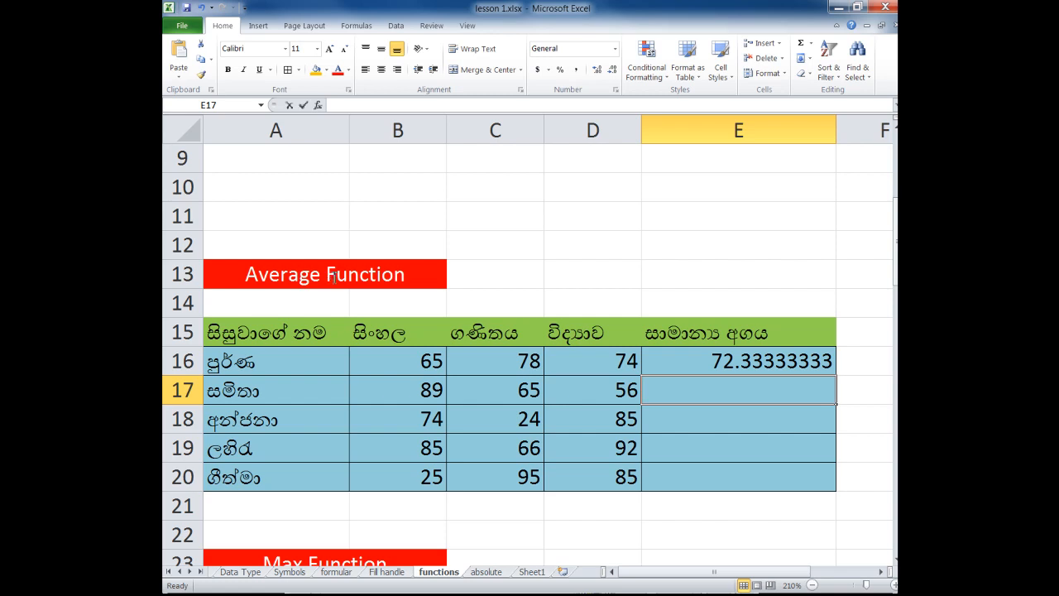
Enter =average(B17:d17) in E17 to average the second student's marks.
{"action": "type", "text": "="}
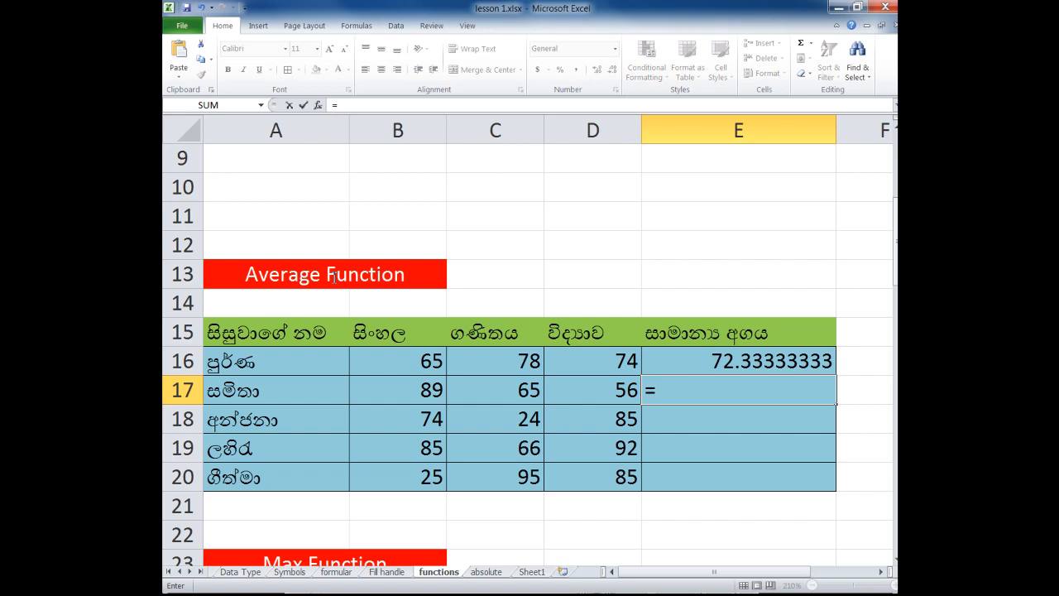
{"action": "type", "text": "av"}
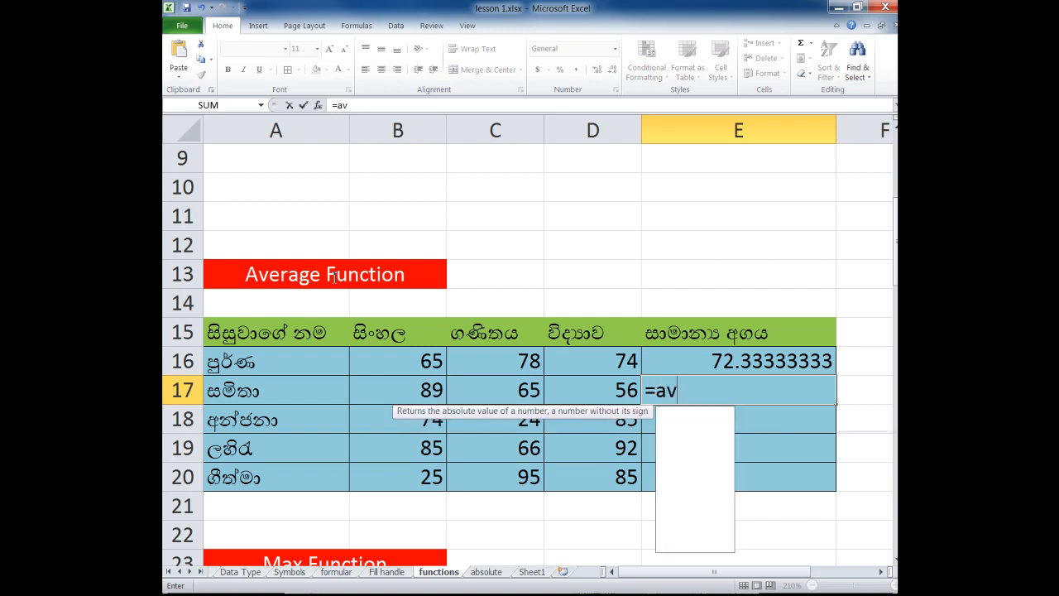
{"action": "type", "text": "erage"}
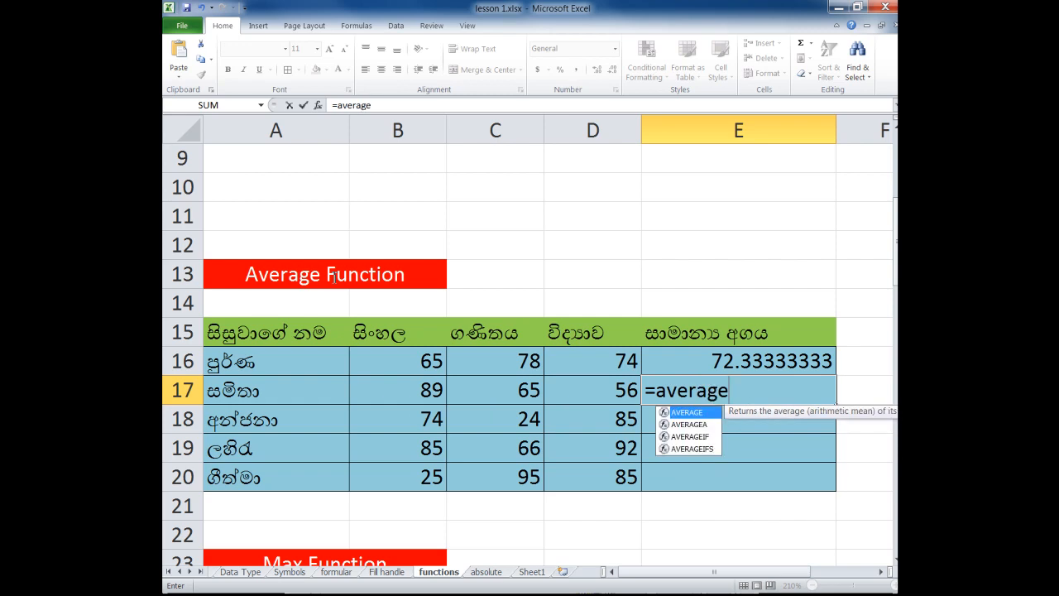
{"action": "type", "text": "("}
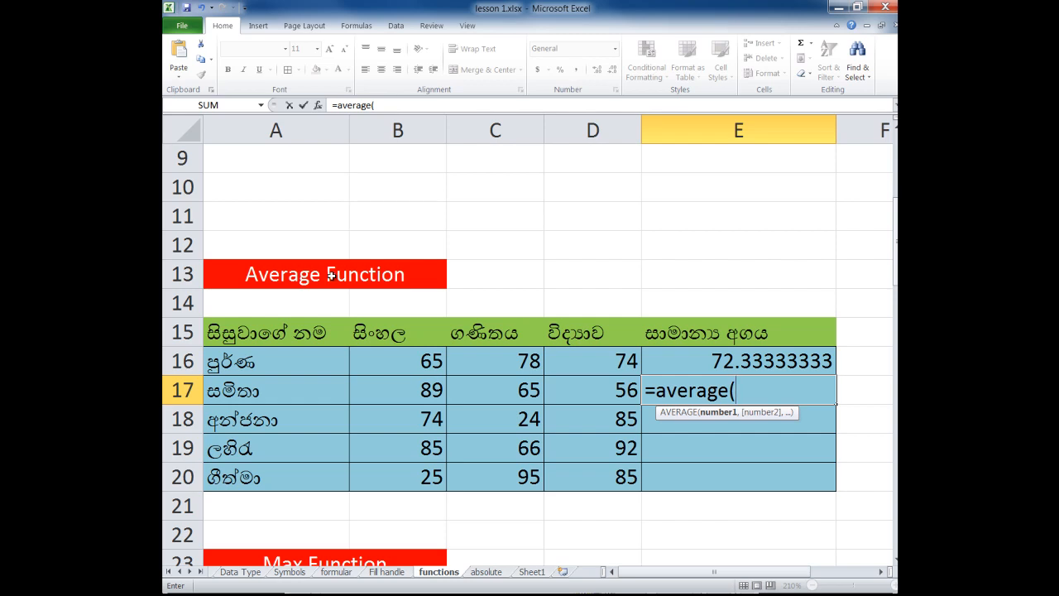
{"action": "type", "text": "B"}
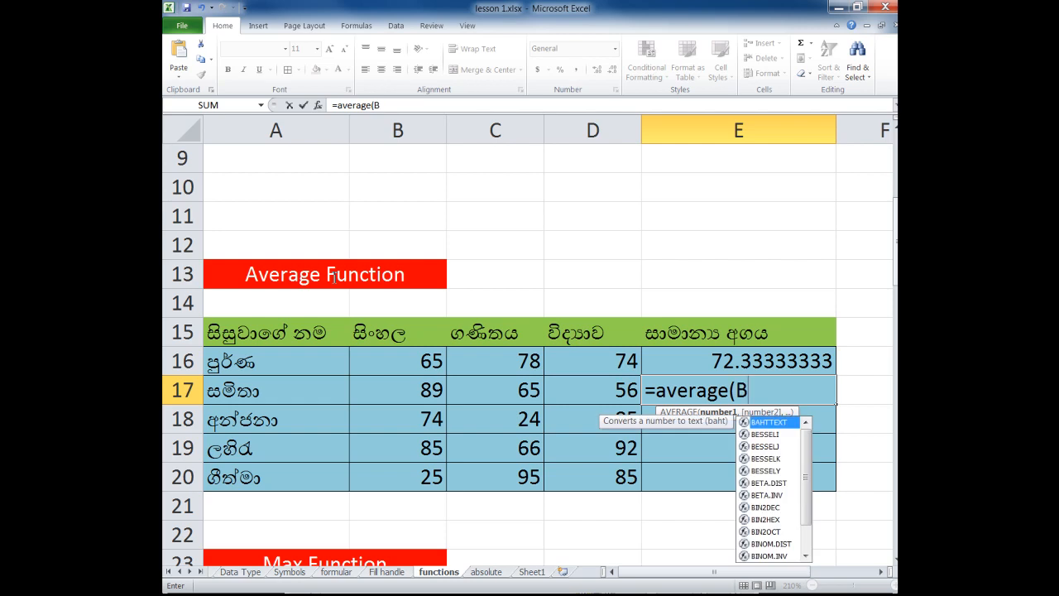
{"action": "type", "text": "17"}
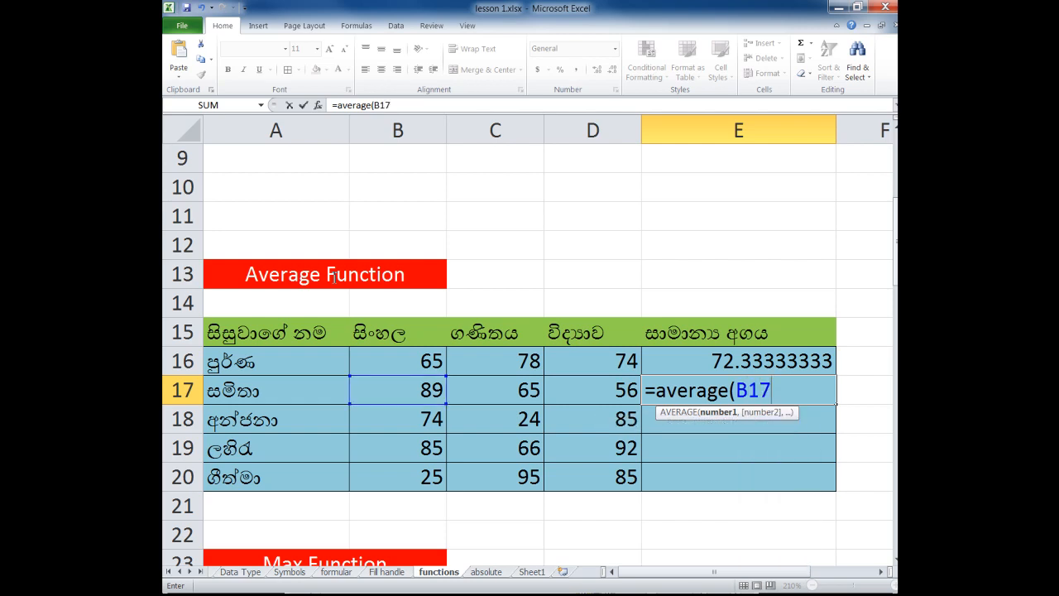
{"action": "type", "text": ":"}
{"action": "type", "text": "d"}
{"action": "type", "text": "17"}
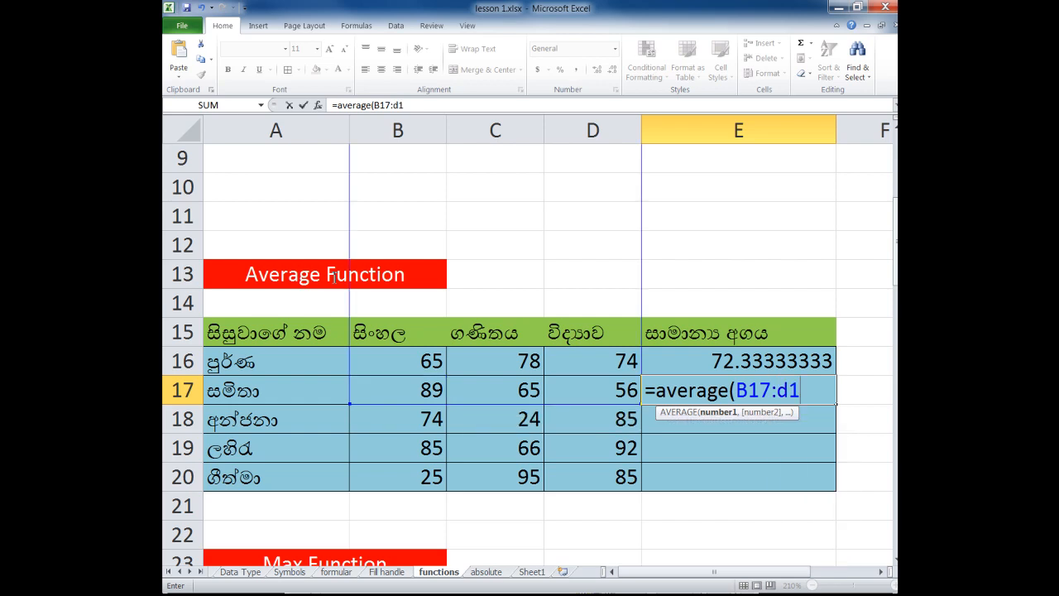
{"action": "type", "text": ")"}
{"action": "key", "text": "Return"}
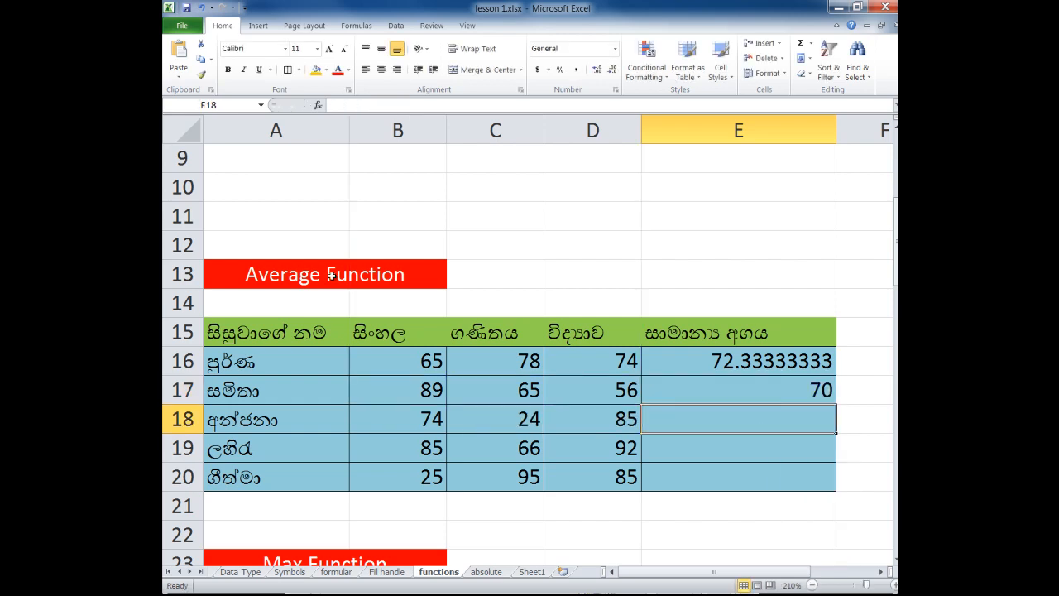
Turn the E16 average formula into visible text with a leading apostrophe, and fill the E17 formula down to E20.
{"action": "key", "text": "Up"}
{"action": "key", "text": "F2"}
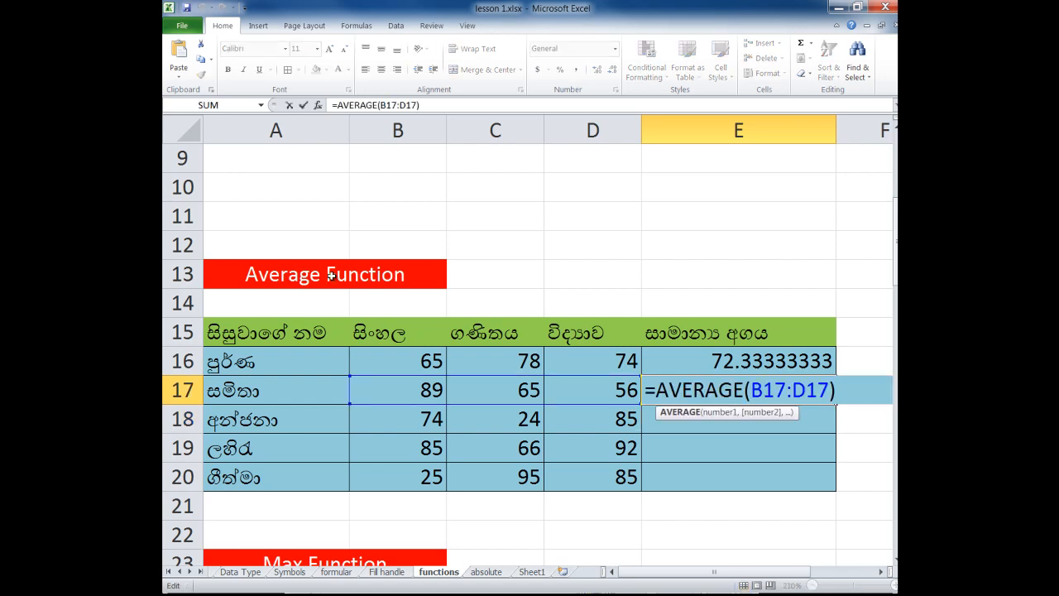
{"action": "key", "text": "Escape"}
{"action": "key", "text": "Up"}
{"action": "key", "text": "F2"}
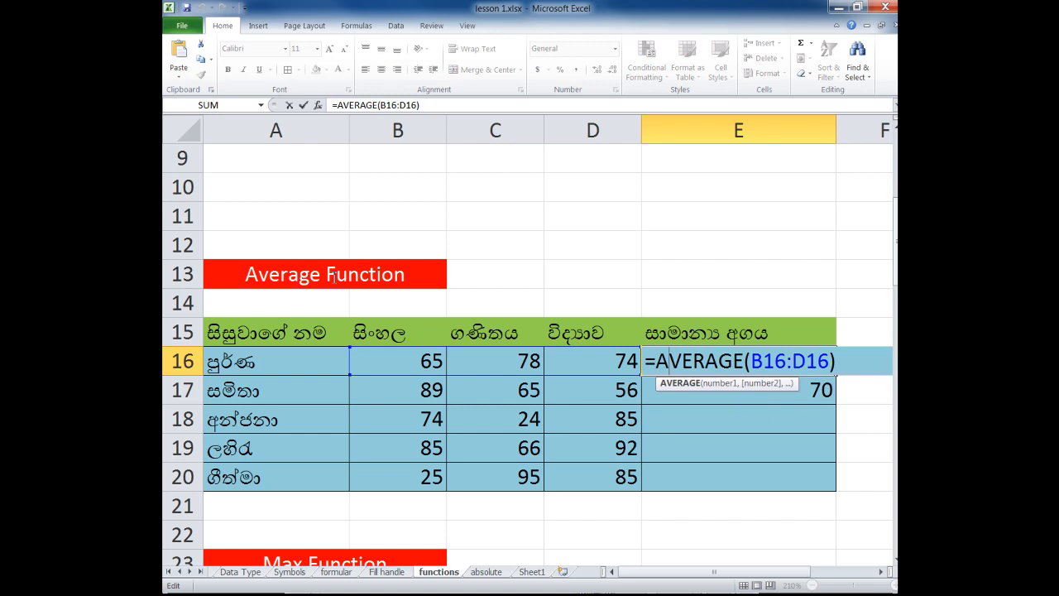
{"action": "key", "text": "Return"}
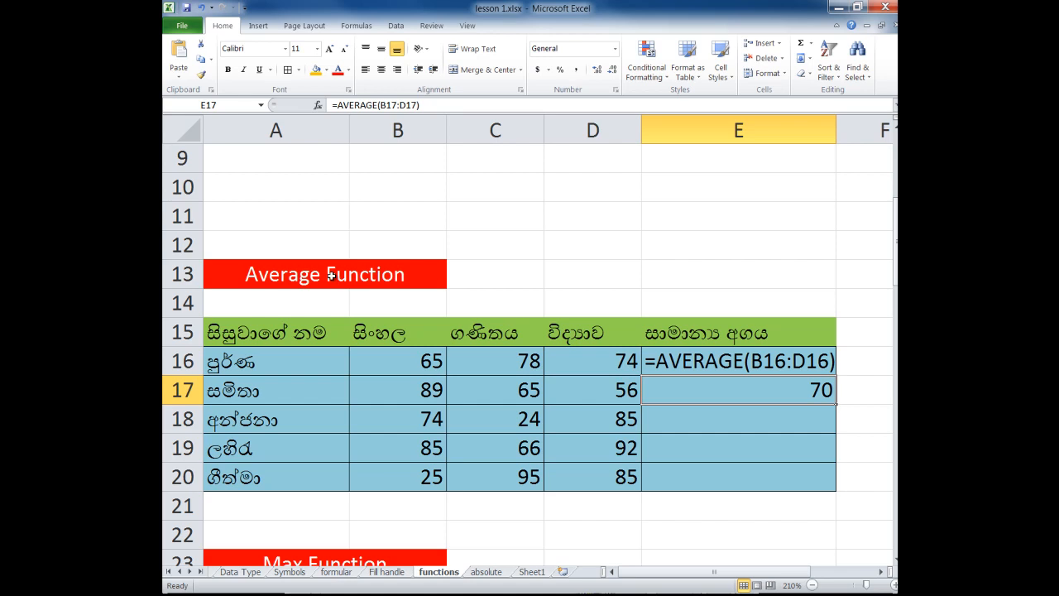
{"action": "left_click_drag", "start_coordinate": [836, 404], "coordinate": [834, 488]}
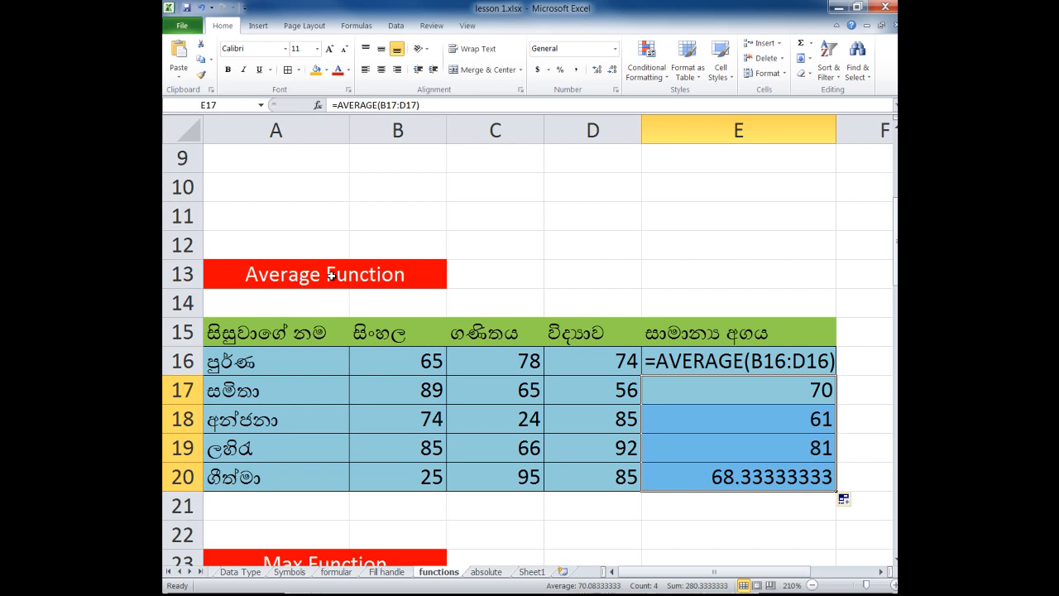
Review the formula shown in E16 of the Average Function table and move on to the Max Function table.
{"action": "key", "text": "Up"}
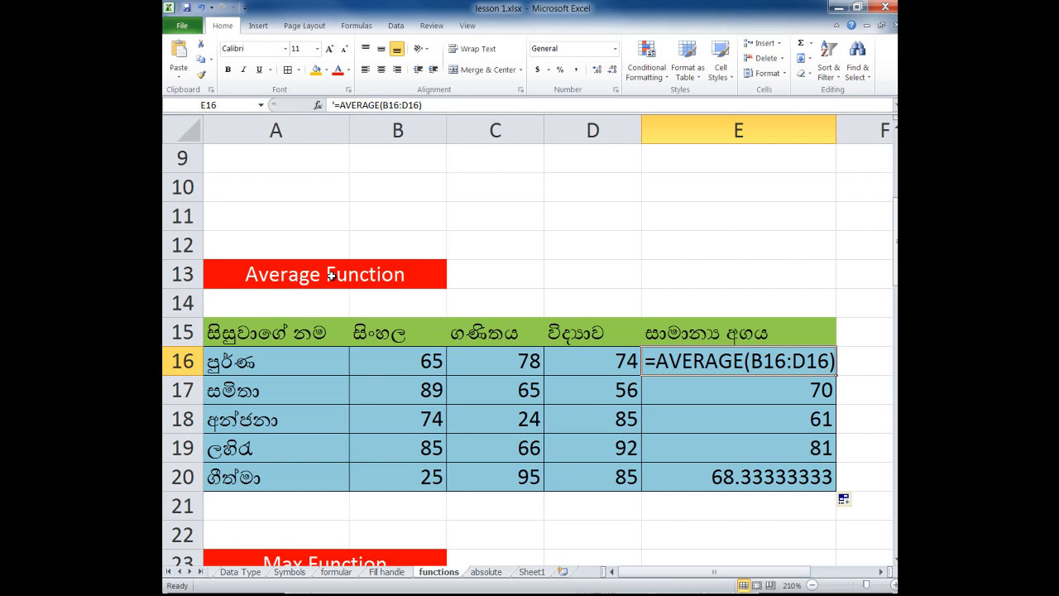
{"action": "scroll", "coordinate": [331, 276], "scroll_direction": "down", "scroll_amount": 1}
{"action": "key", "text": "Down"}
{"action": "key", "text": "Down"}
{"action": "key", "text": "Down"}
{"action": "key", "text": "Down"}
{"action": "key", "text": "Down"}
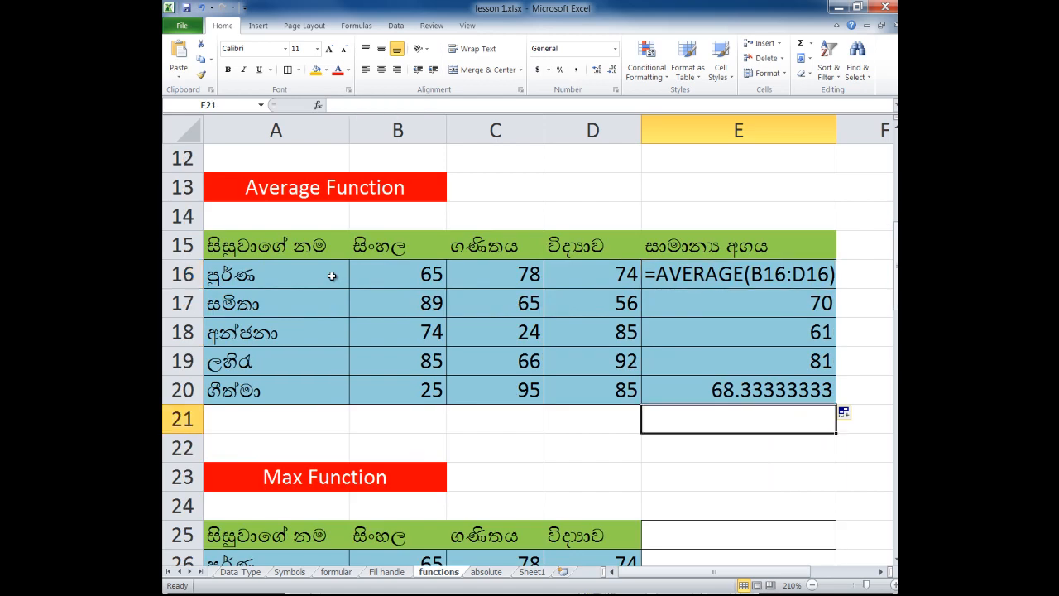
{"action": "key", "text": "Down"}
{"action": "key", "text": "Down"}
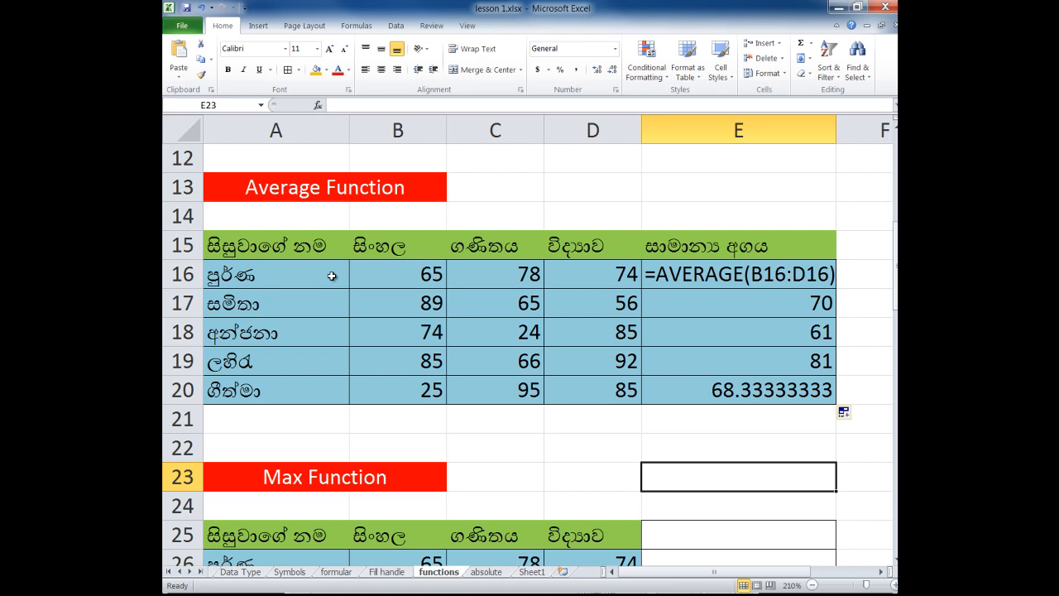
{"action": "scroll", "coordinate": [332, 276], "scroll_direction": "down", "scroll_amount": 3}
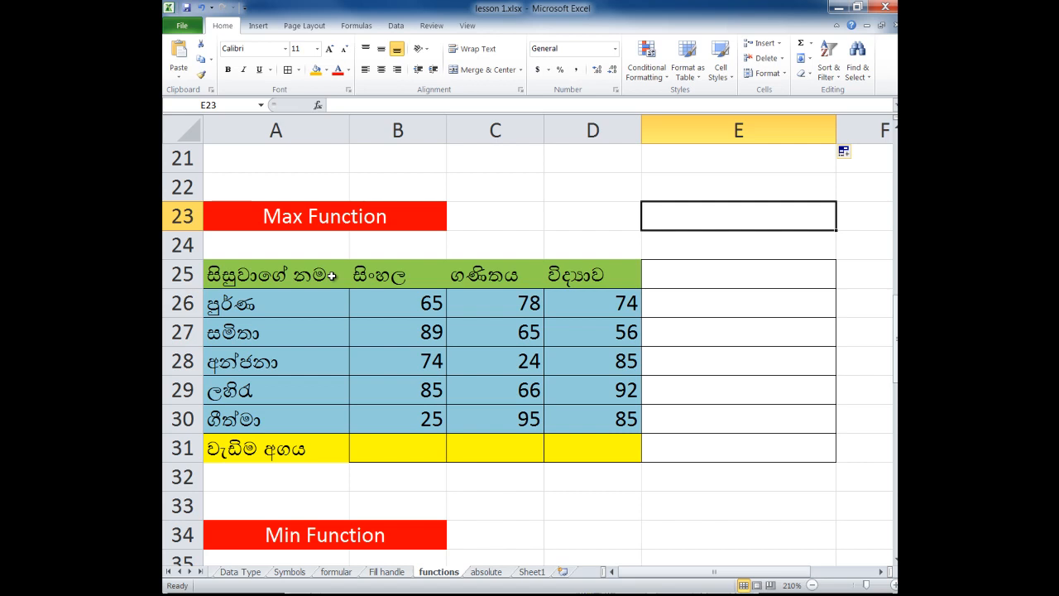
Examine the subject marks in the Max Function table and the empty maximum-value cells B31 to D31.
{"action": "key", "text": "Left"}
{"action": "key", "text": "Left"}
{"action": "key", "text": "Left"}
{"action": "key", "text": "Down"}
{"action": "key", "text": "Down"}
{"action": "key", "text": "Down"}
{"action": "key", "text": "Right"}
{"action": "key", "text": "Right"}
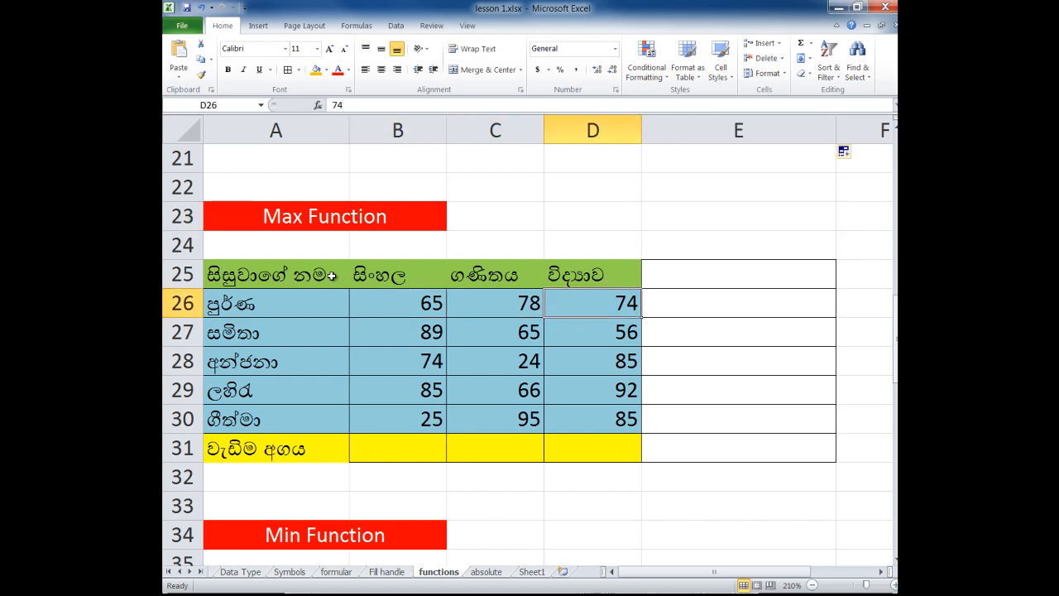
{"action": "key", "text": "Down"}
{"action": "key", "text": "Down"}
{"action": "key", "text": "Down"}
{"action": "key", "text": "Down"}
{"action": "key", "text": "Down"}
{"action": "key", "text": "Left"}
{"action": "key", "text": "Left"}
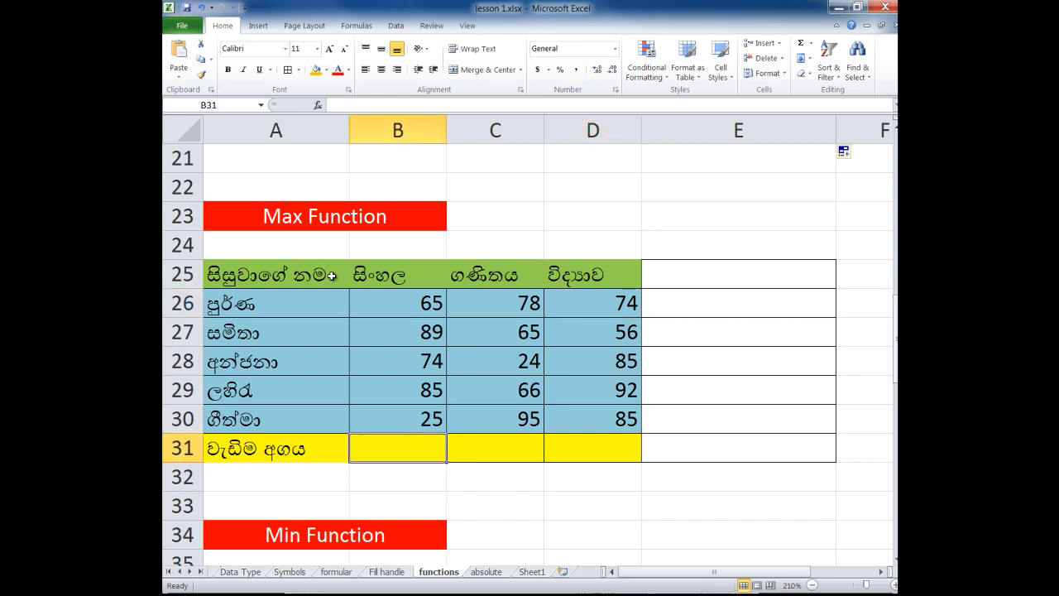
{"action": "key", "text": "Right"}
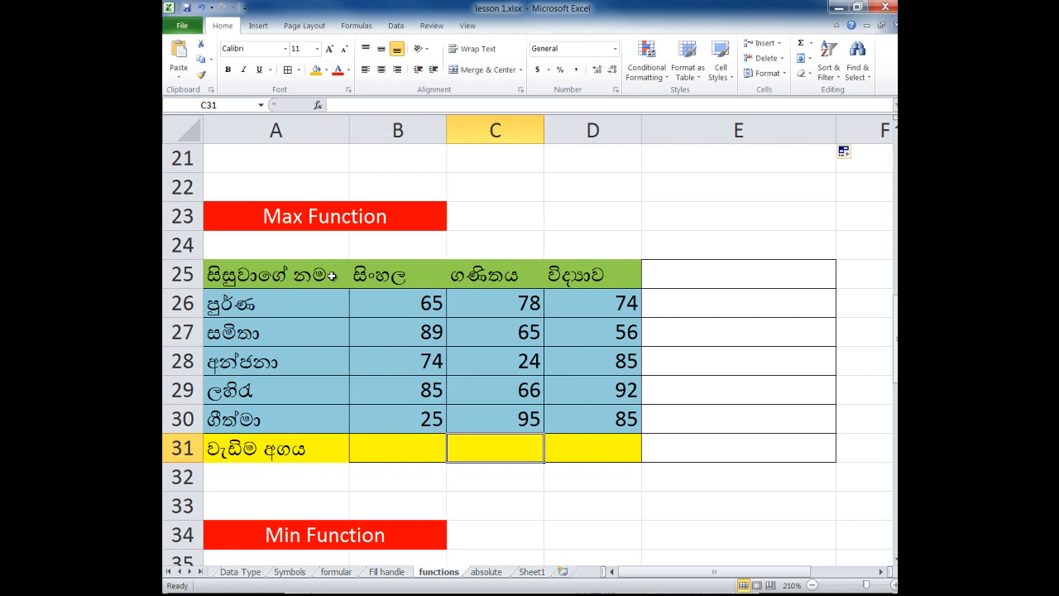
{"action": "key", "text": "Right"}
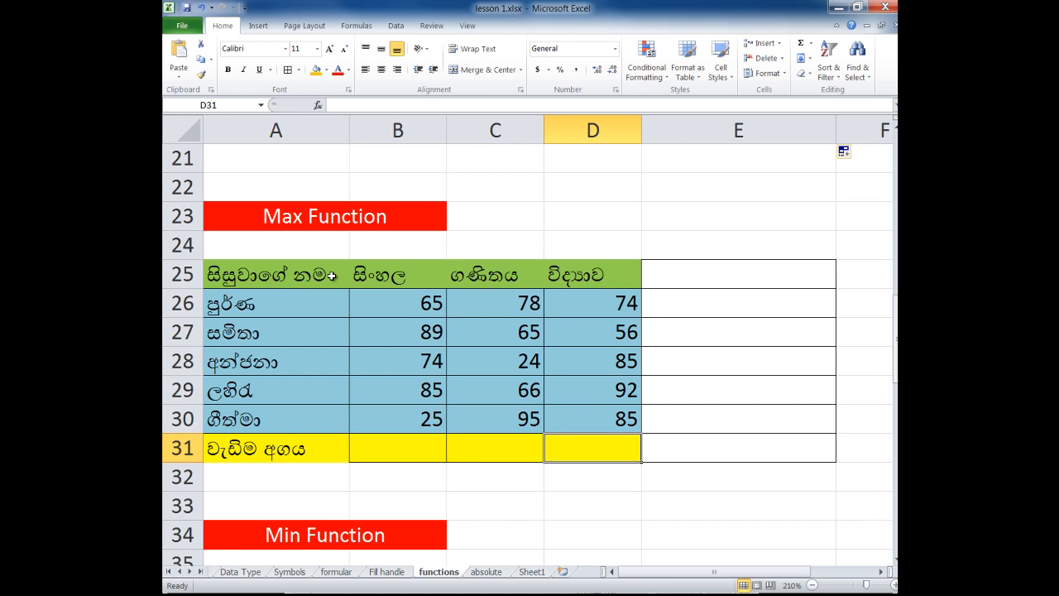
{"action": "key", "text": "Left"}
{"action": "key", "text": "Left"}
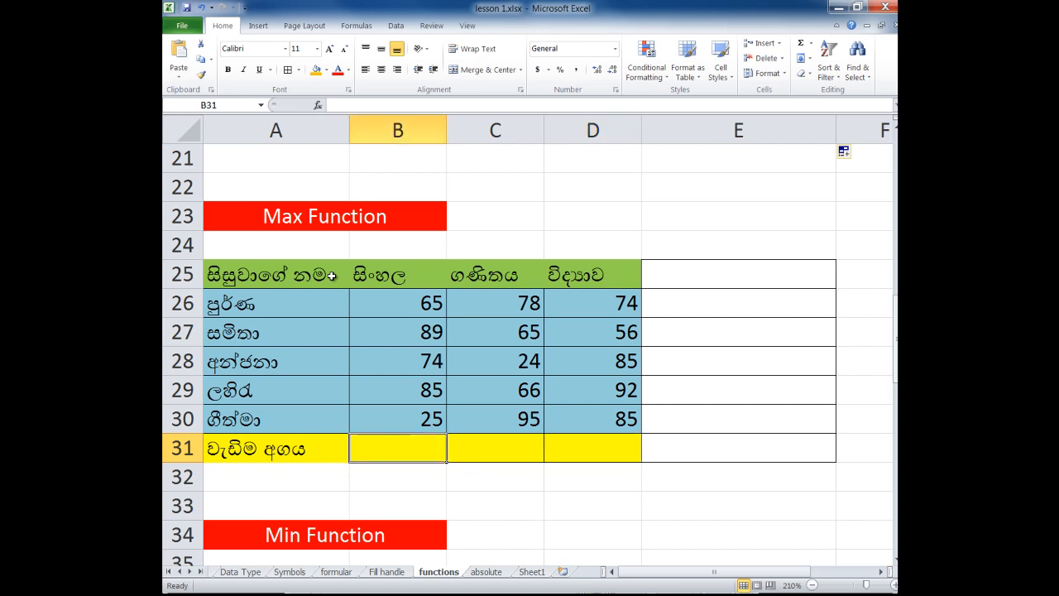
{"action": "key", "text": "Right"}
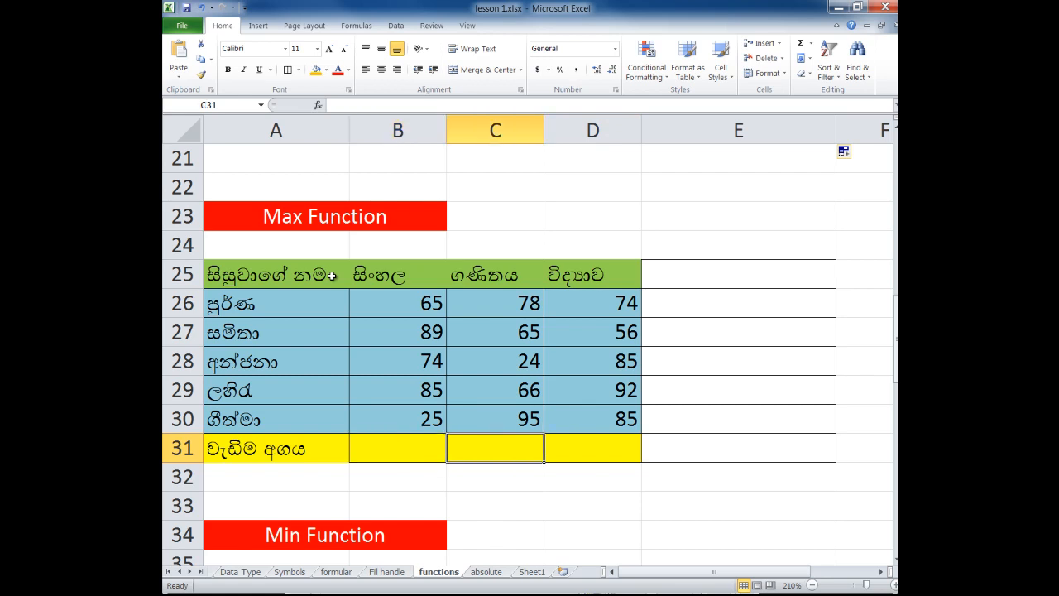
{"action": "key", "text": "Right"}
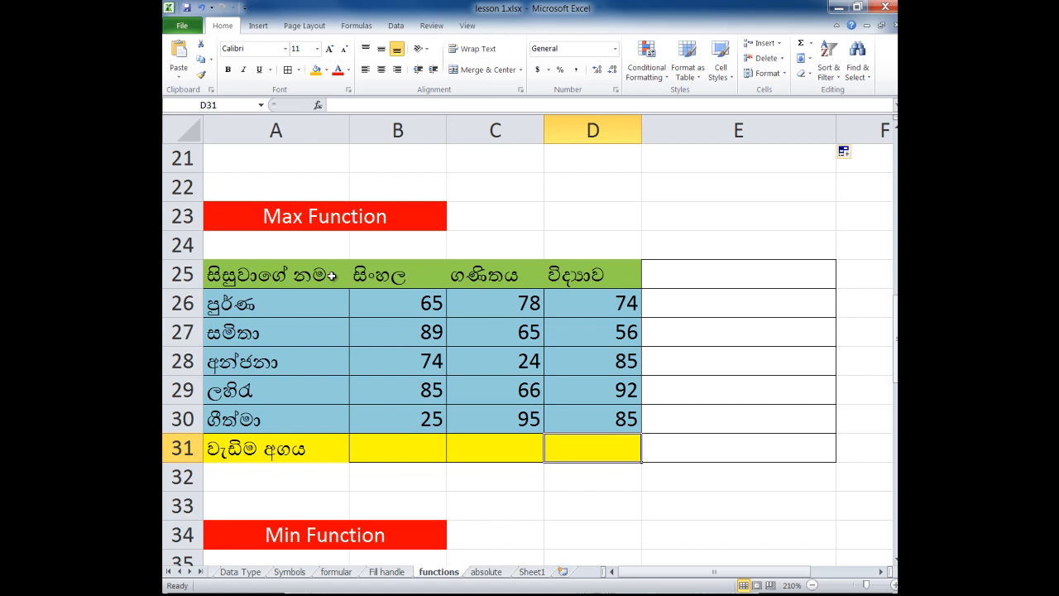
{"action": "key", "text": "Left"}
{"action": "key", "text": "Left"}
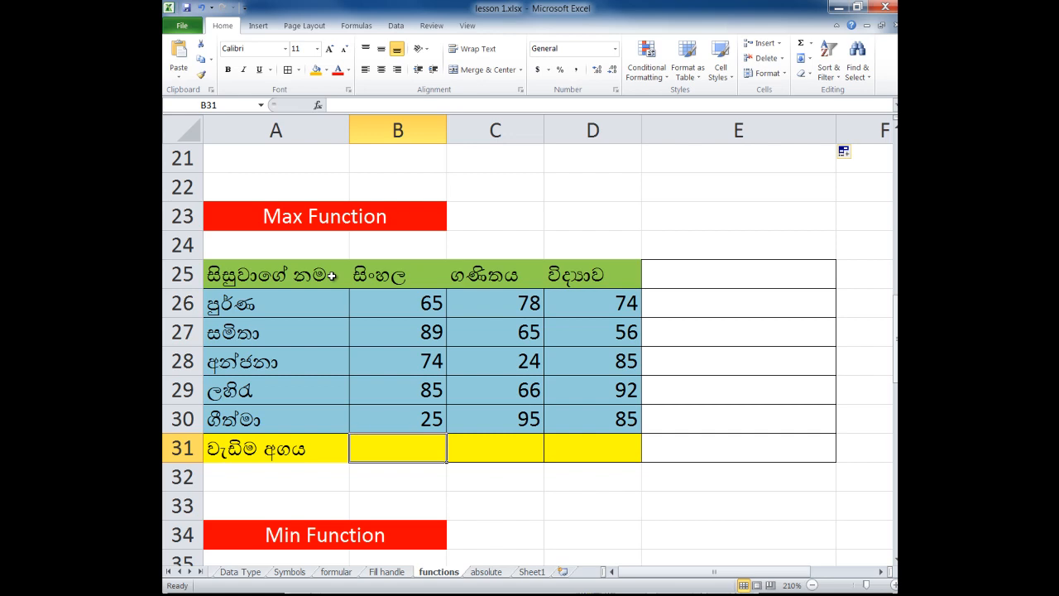
Enter the formula =max(b26:b30) in B31 to find the highest mark of the first subject.
{"action": "type", "text": "="}
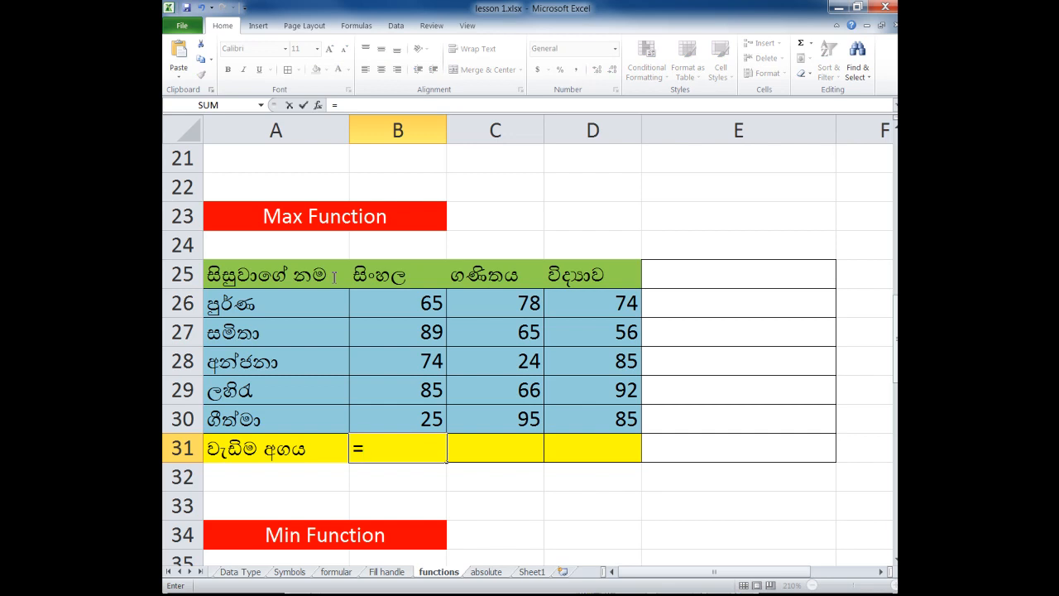
{"action": "type", "text": "max"}
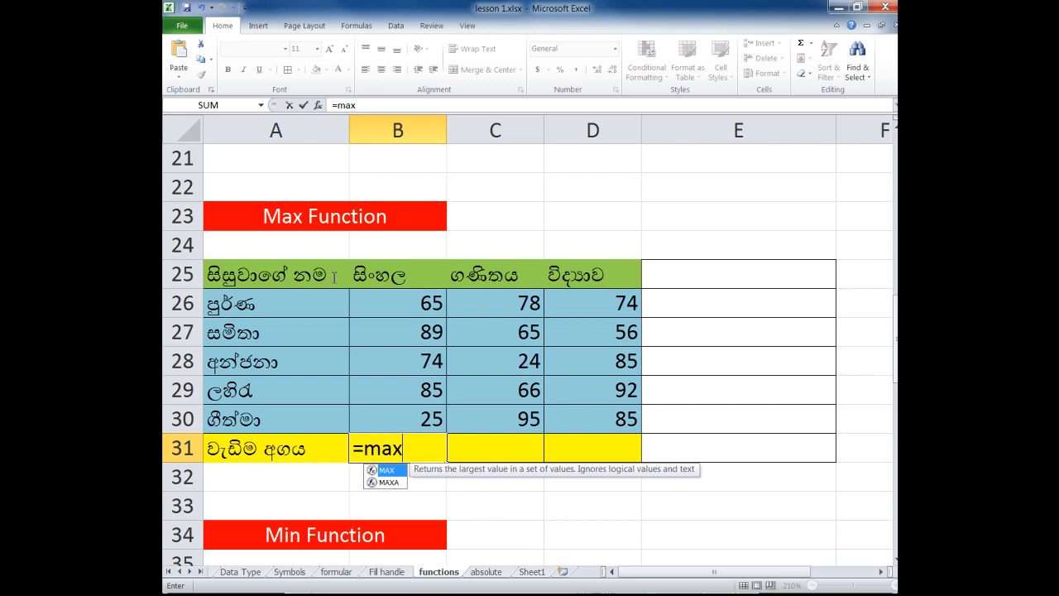
{"action": "type", "text": "("}
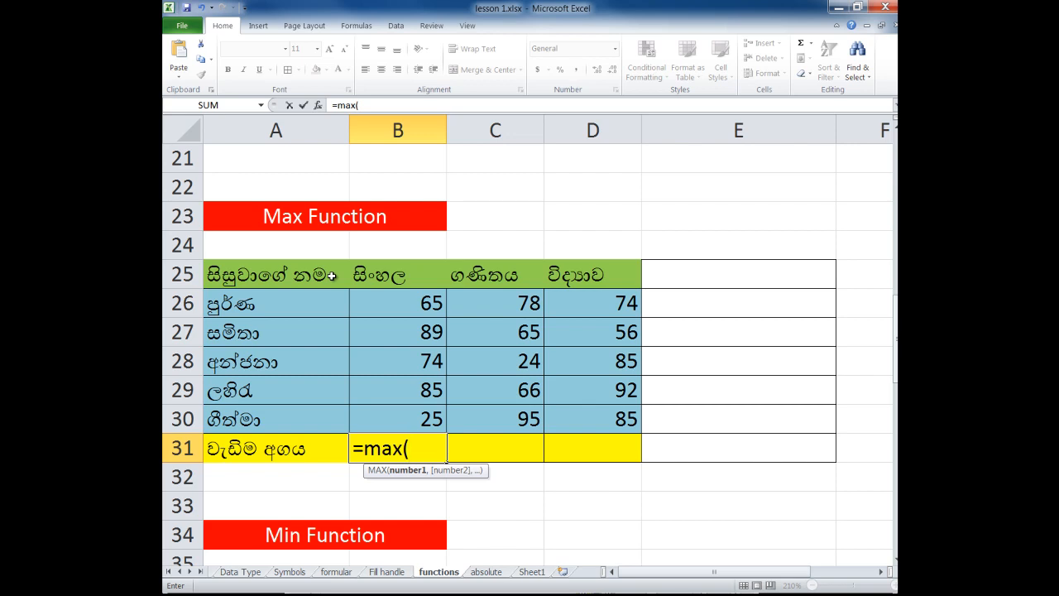
{"action": "type", "text": "b26:"}
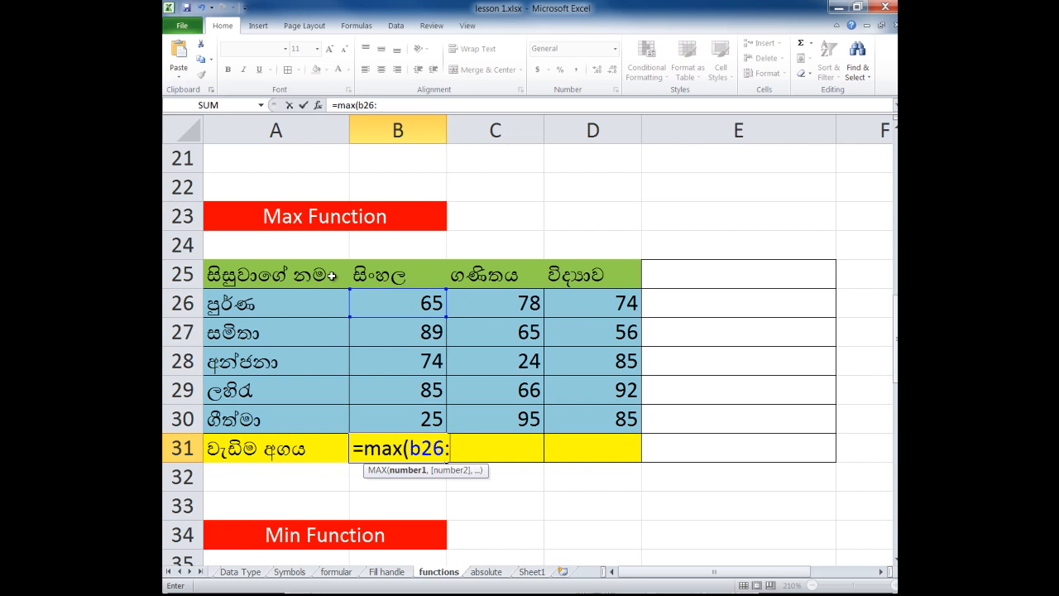
{"action": "type", "text": "b30"}
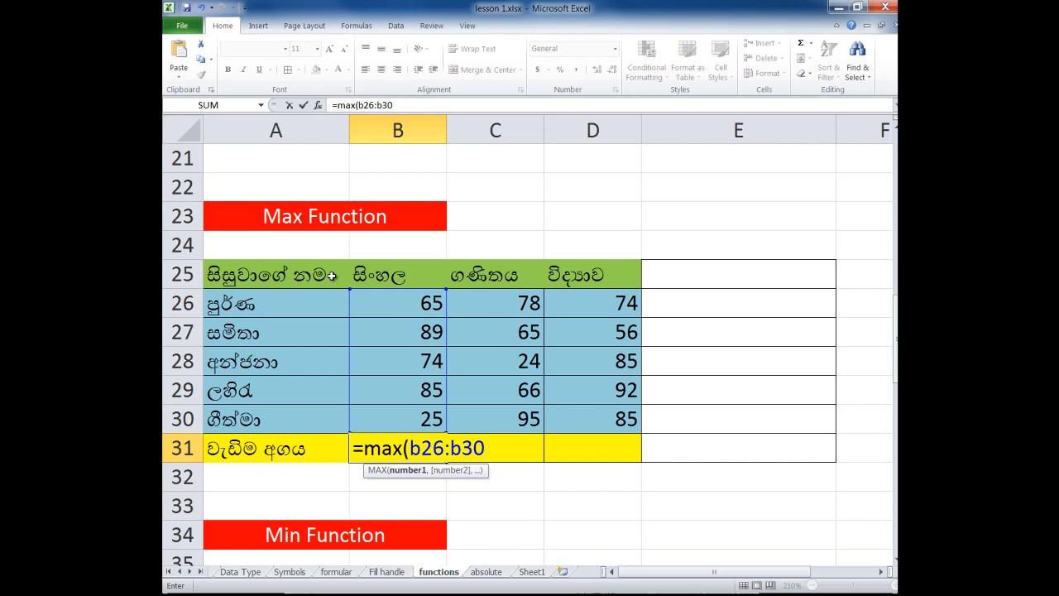
{"action": "type", "text": ")"}
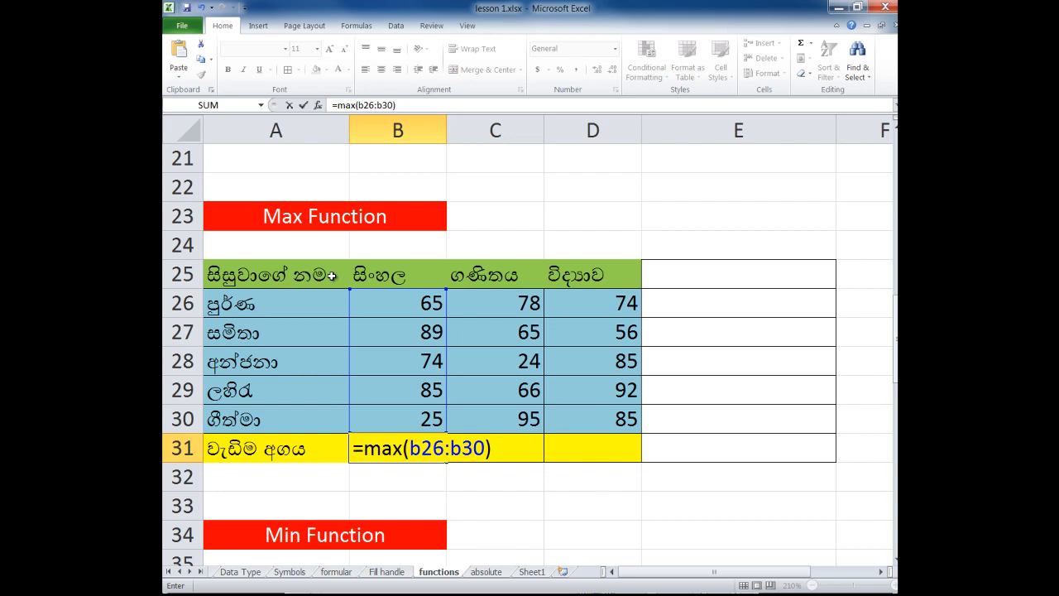
{"action": "key", "text": "Return"}
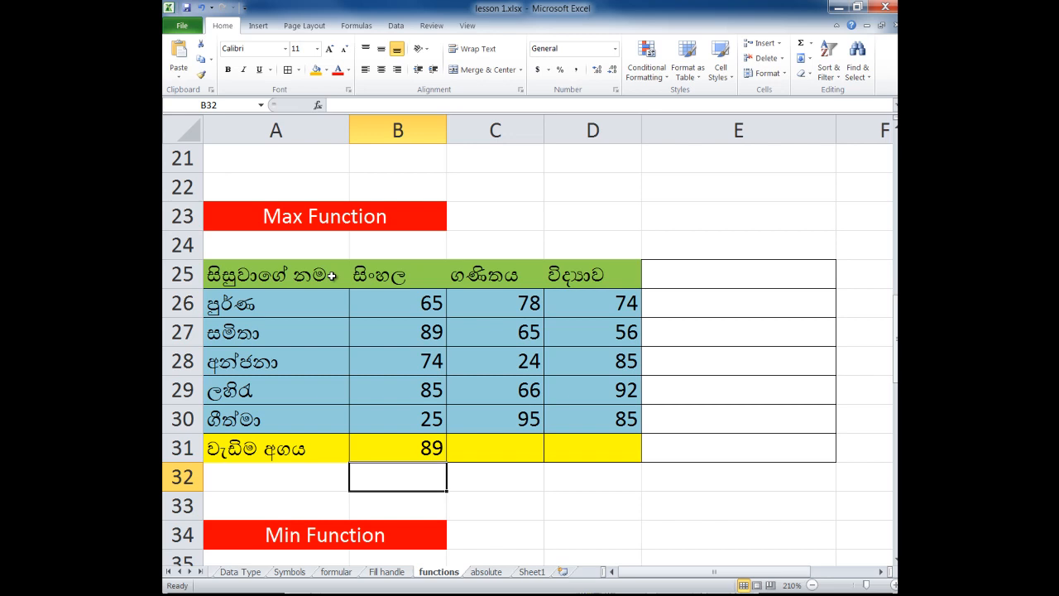
Check the maximum in B31 against the marks listed above it in column B.
{"action": "key", "text": "Up"}
{"action": "key", "text": "Up"}
{"action": "key", "text": "Up"}
{"action": "key", "text": "Up"}
{"action": "key", "text": "Up"}
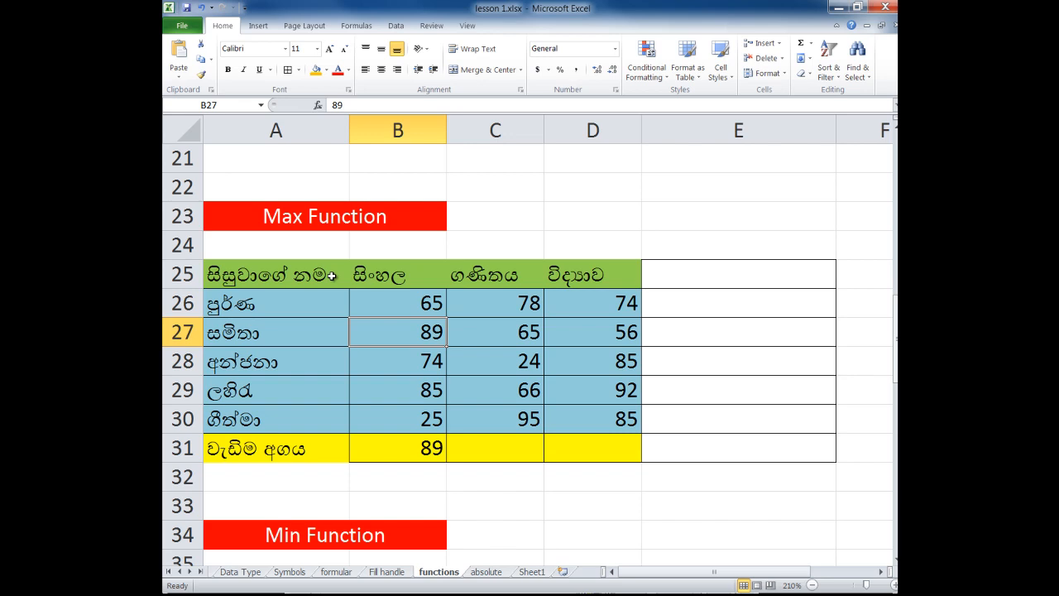
{"action": "key", "text": "Down"}
{"action": "key", "text": "Down"}
{"action": "key", "text": "Down"}
{"action": "key", "text": "Down"}
Enter the formula =max(c26:c30) in C31 to find the highest mark of the second subject.
{"action": "key", "text": "Right"}
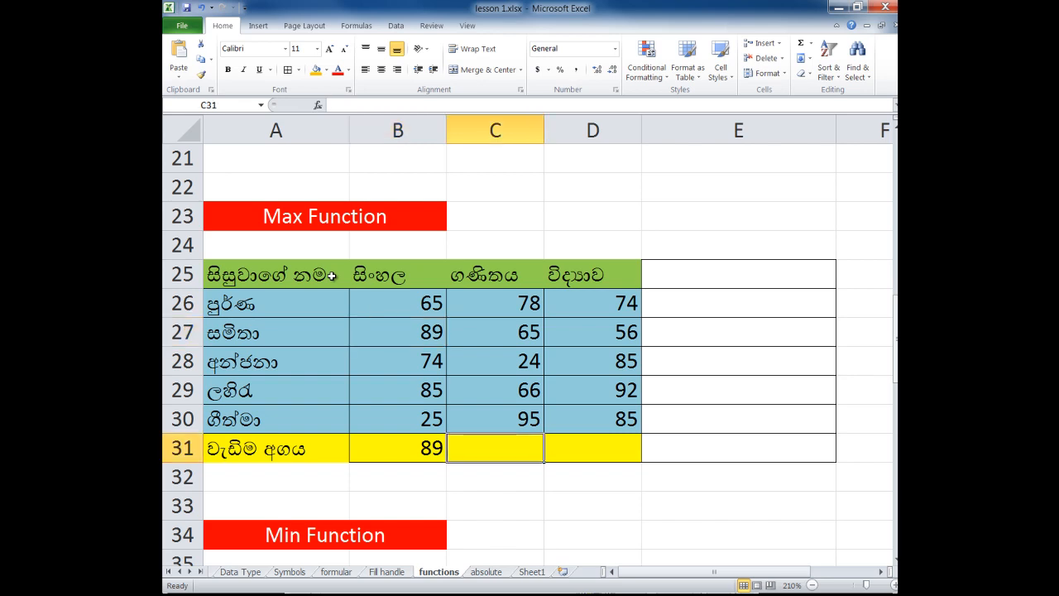
{"action": "type", "text": "=m"}
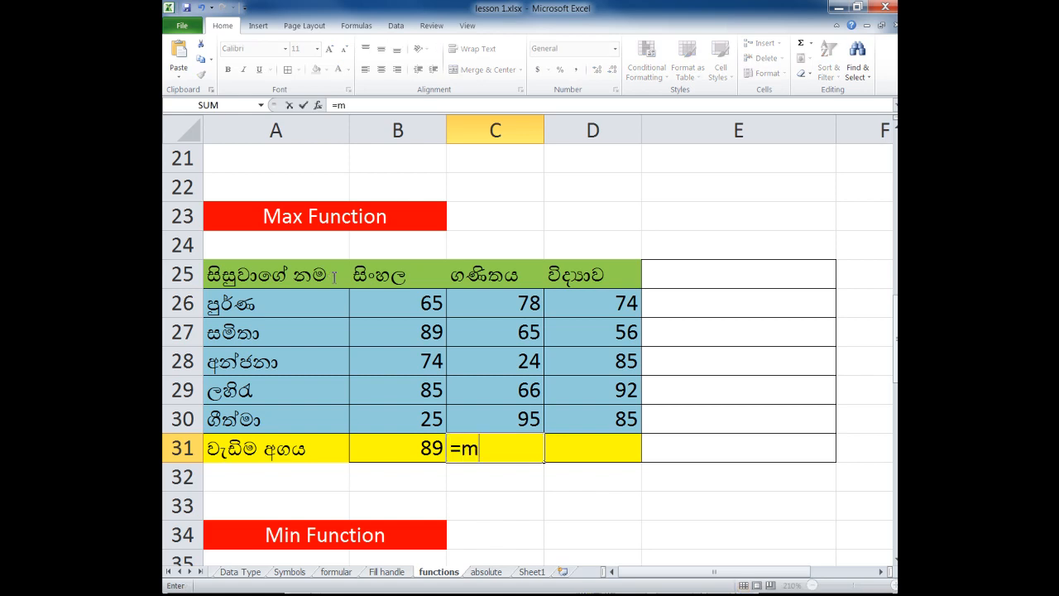
{"action": "type", "text": "ax"}
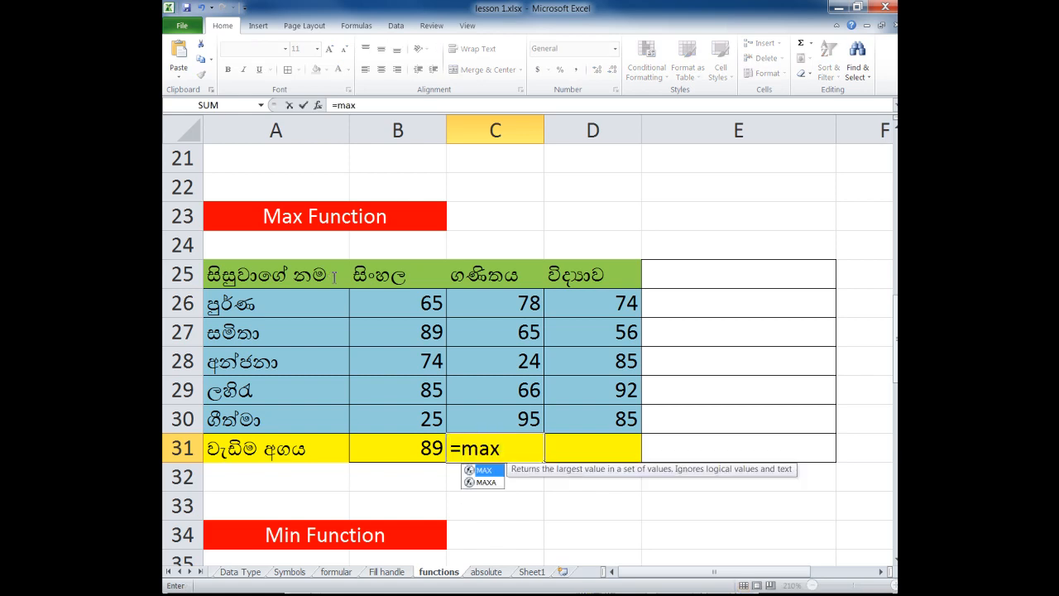
{"action": "type", "text": "("}
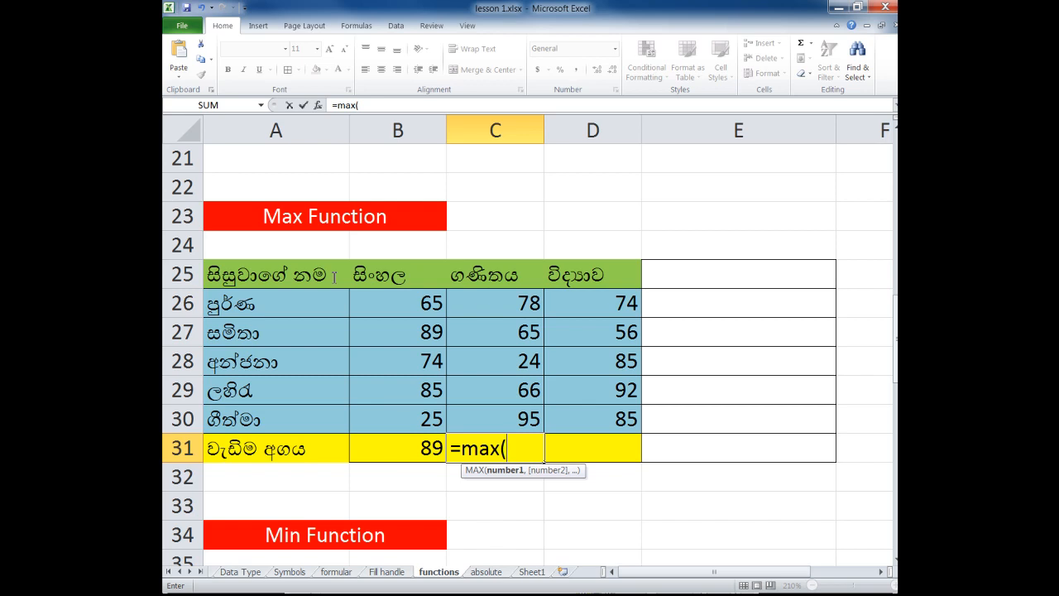
{"action": "type", "text": "c26"}
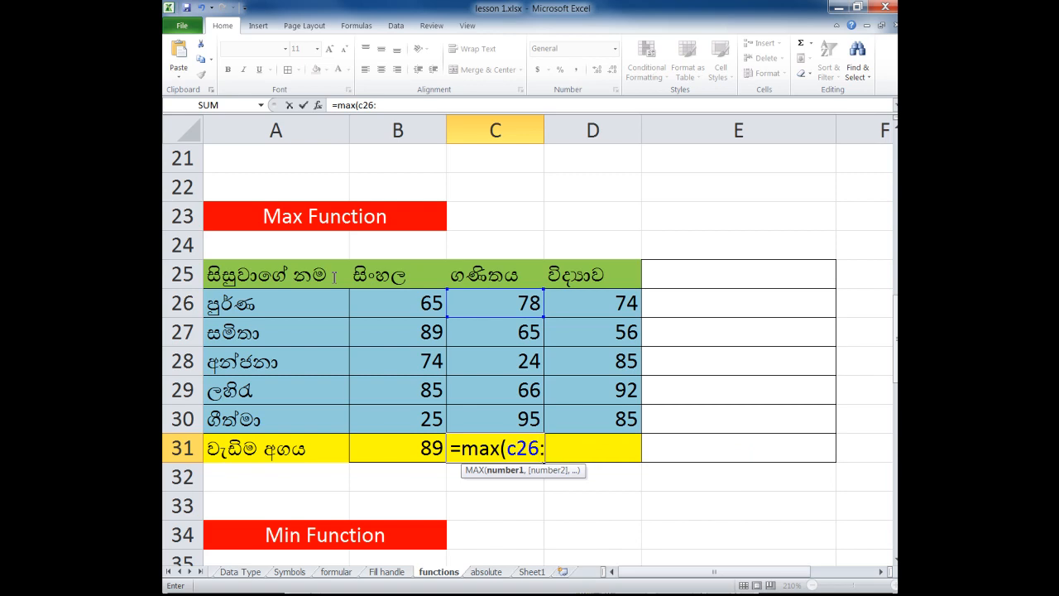
{"action": "type", "text": ":c30)"}
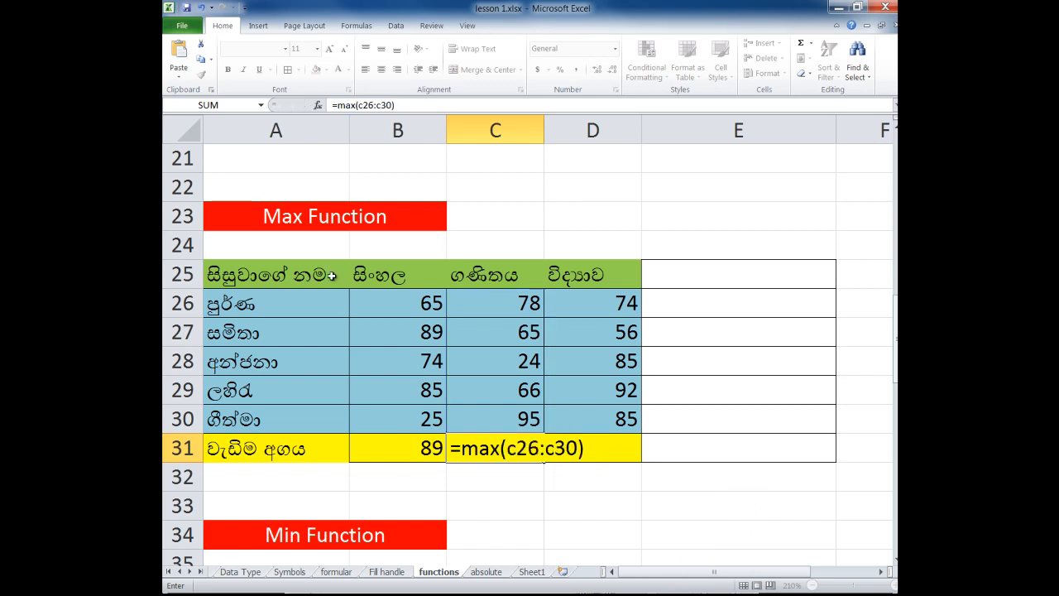
{"action": "key", "text": "Return"}
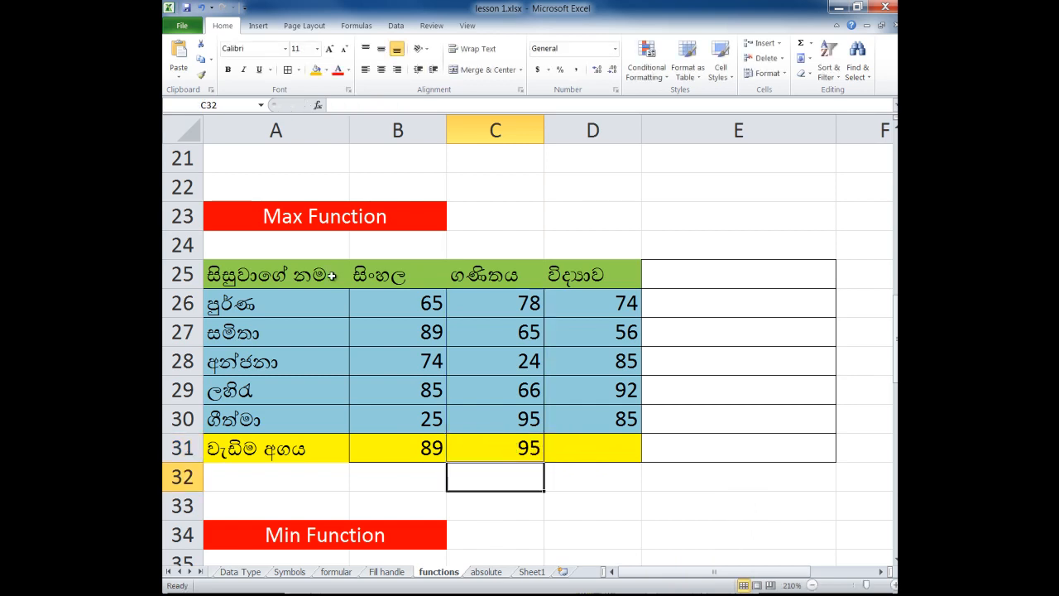
Fill the MAX formula from C31 across to D31 for the third subject.
{"action": "key", "text": "Up"}
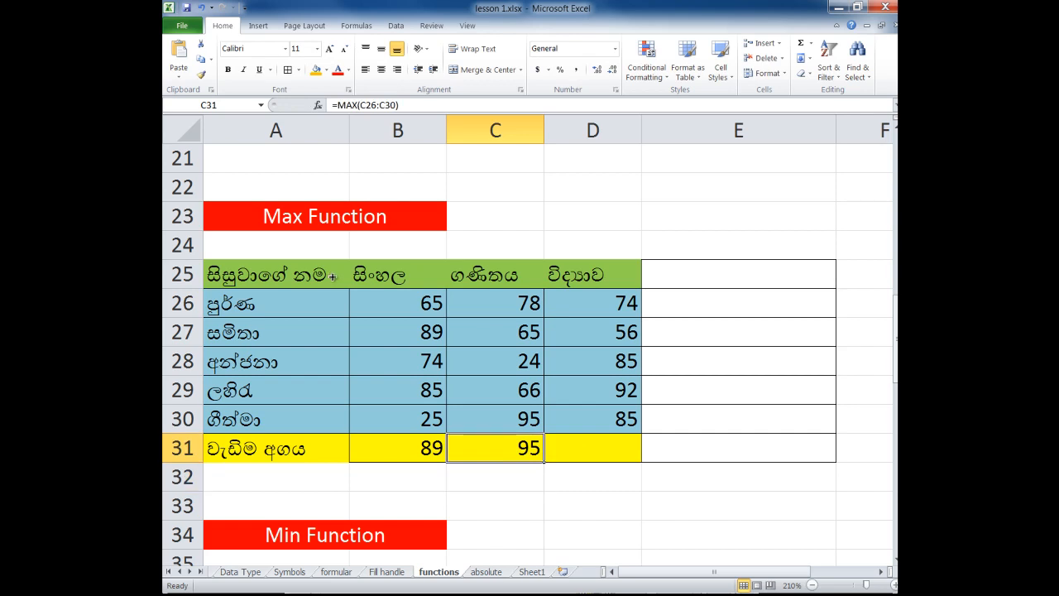
{"action": "left_click_drag", "start_coordinate": [544, 461], "coordinate": [629, 454]}
{"action": "left_click", "coordinate": [593, 505]}
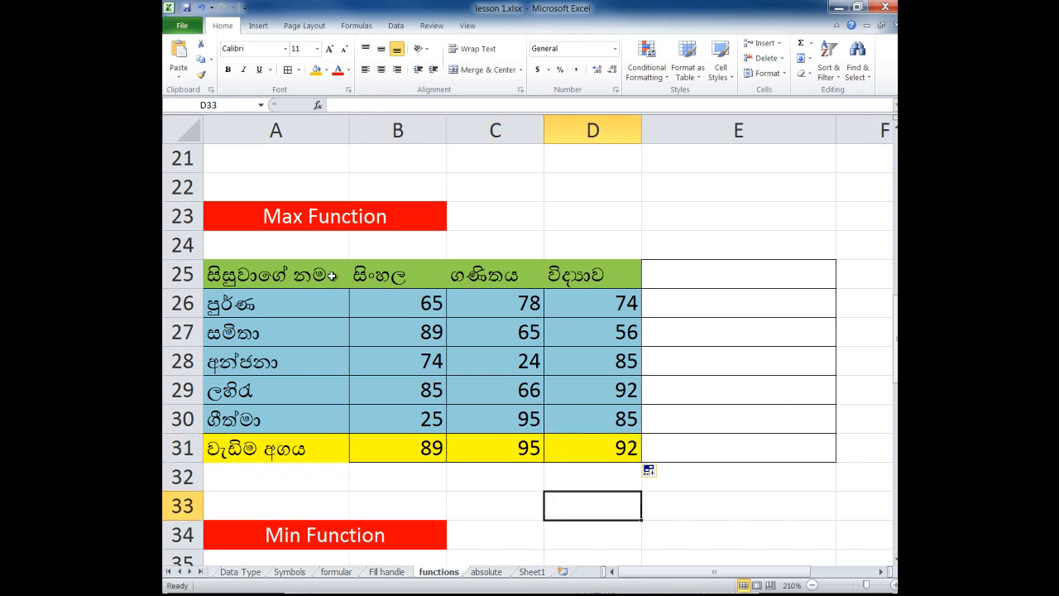
Show the formula in B31 as plain text by putting an apostrophe in front of =MAX(B26:B30).
{"action": "key", "text": "Up"}
{"action": "key", "text": "Up"}
{"action": "key", "text": "Left"}
{"action": "key", "text": "Left"}
{"action": "key", "text": "F2"}
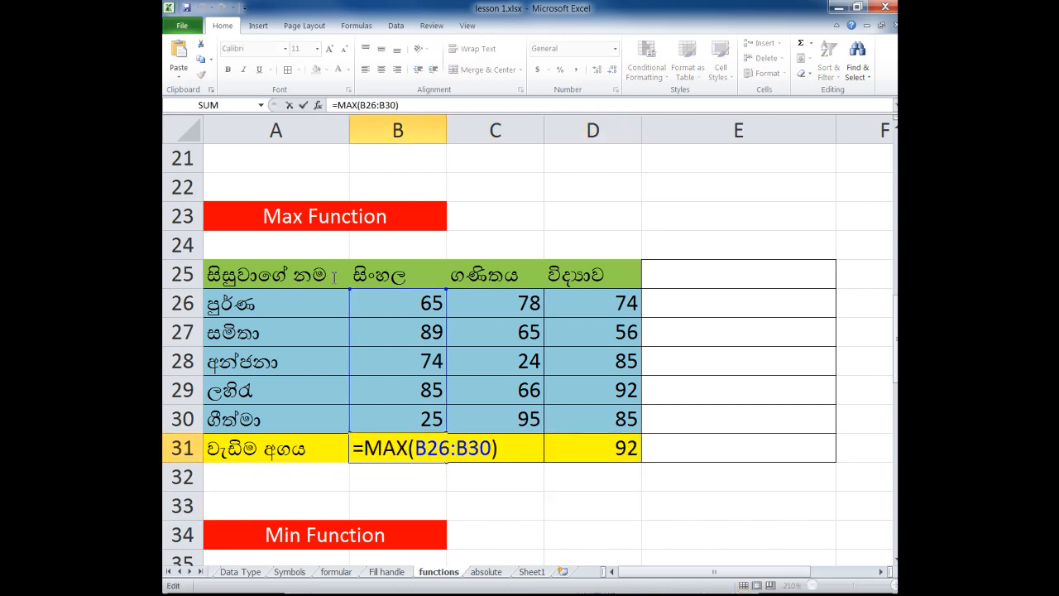
{"action": "key", "text": "Home"}
{"action": "type", "text": "'"}
{"action": "key", "text": "Return"}
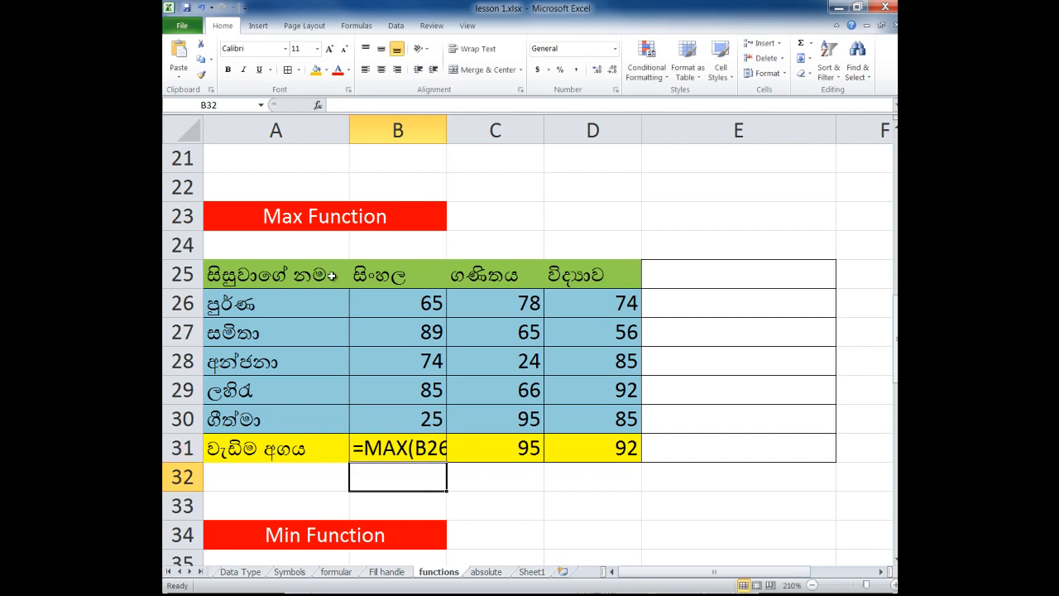
AutoFit column B so its width suits the formula text in B31.
{"action": "key", "text": "alt+h"}
{"action": "key", "text": "o"}
{"action": "key", "text": "i"}
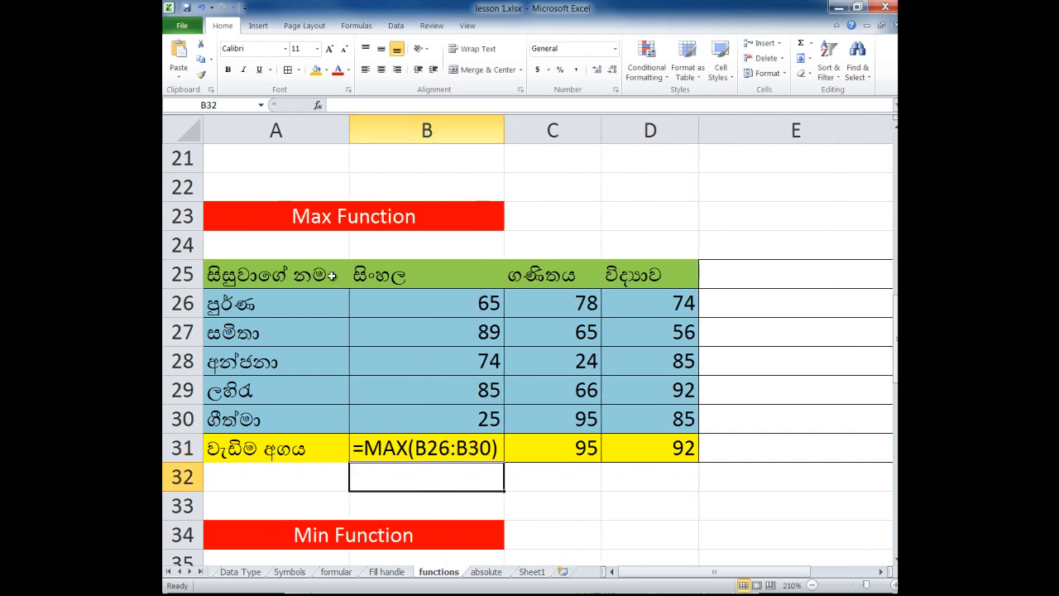
Examine the Min Function table in rows 34 to 42, below the Max Function section.
{"action": "key", "text": "Right"}
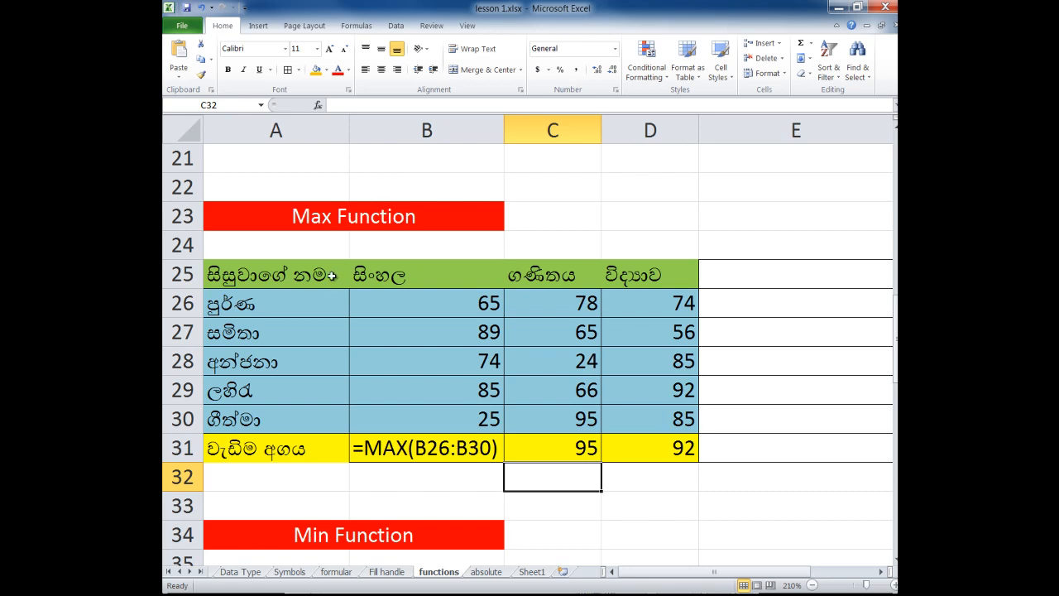
{"action": "key", "text": "Down"}
{"action": "key", "text": "Down"}
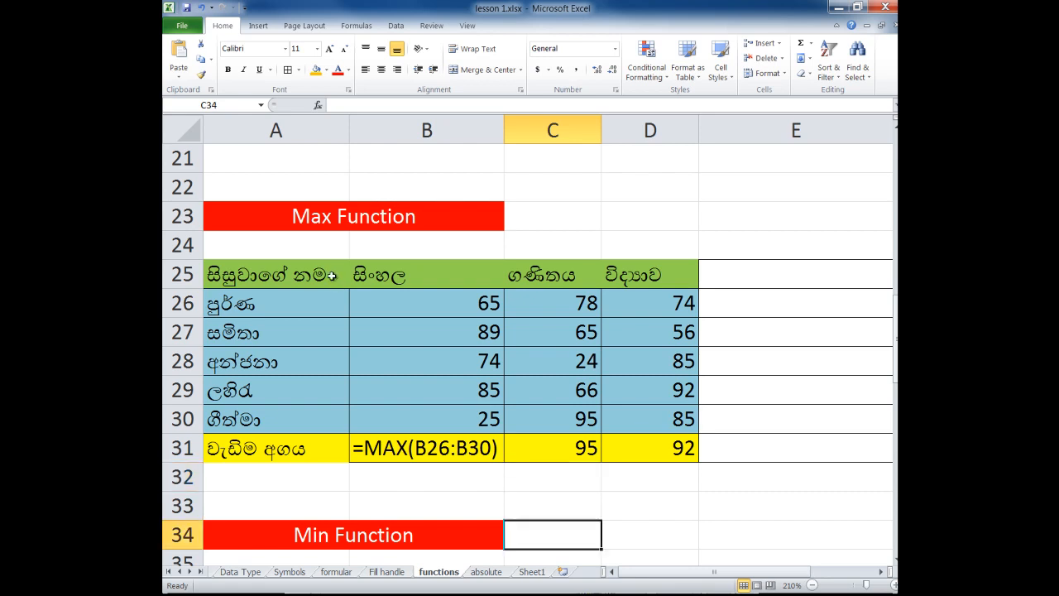
{"action": "scroll", "coordinate": [331, 275], "scroll_direction": "down", "scroll_amount": 2}
{"action": "scroll", "coordinate": [331, 276], "scroll_direction": "up", "scroll_amount": 1}
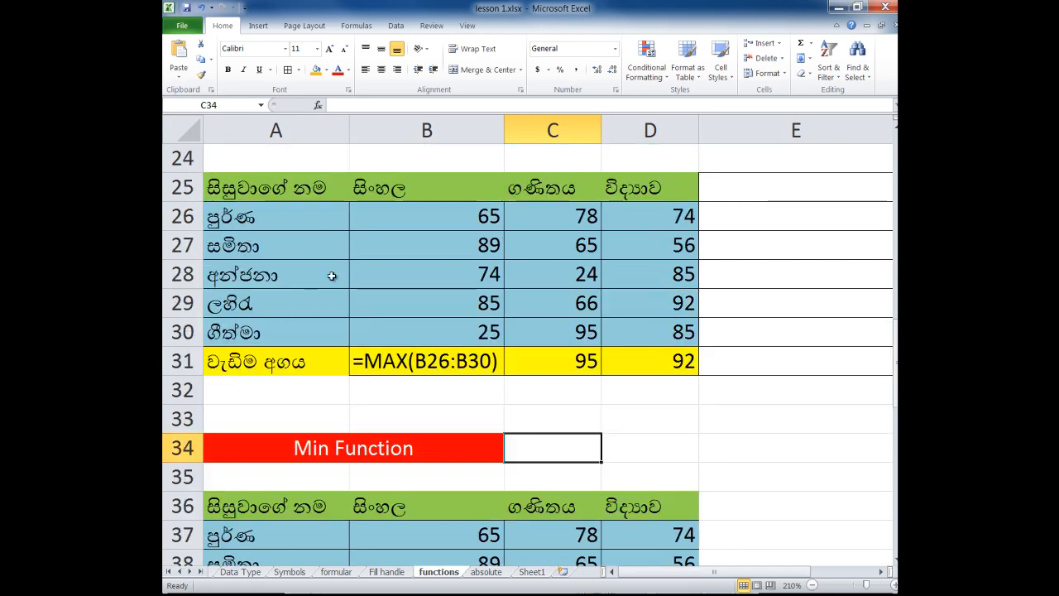
{"action": "scroll", "coordinate": [331, 276], "scroll_direction": "down", "scroll_amount": 1}
{"action": "scroll", "coordinate": [331, 276], "scroll_direction": "up", "scroll_amount": 1}
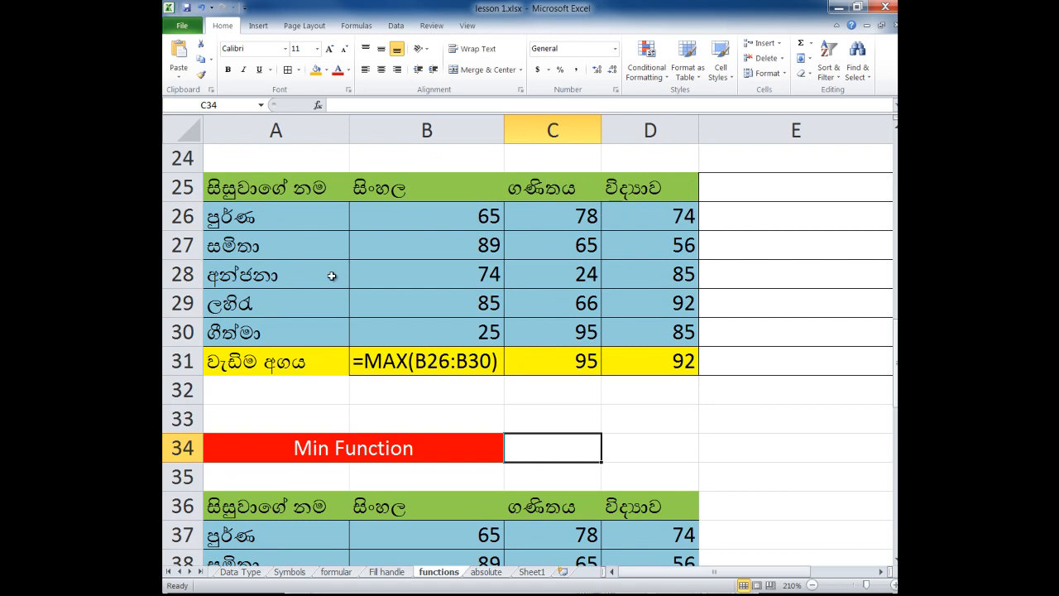
{"action": "scroll", "coordinate": [332, 275], "scroll_direction": "down", "scroll_amount": 2}
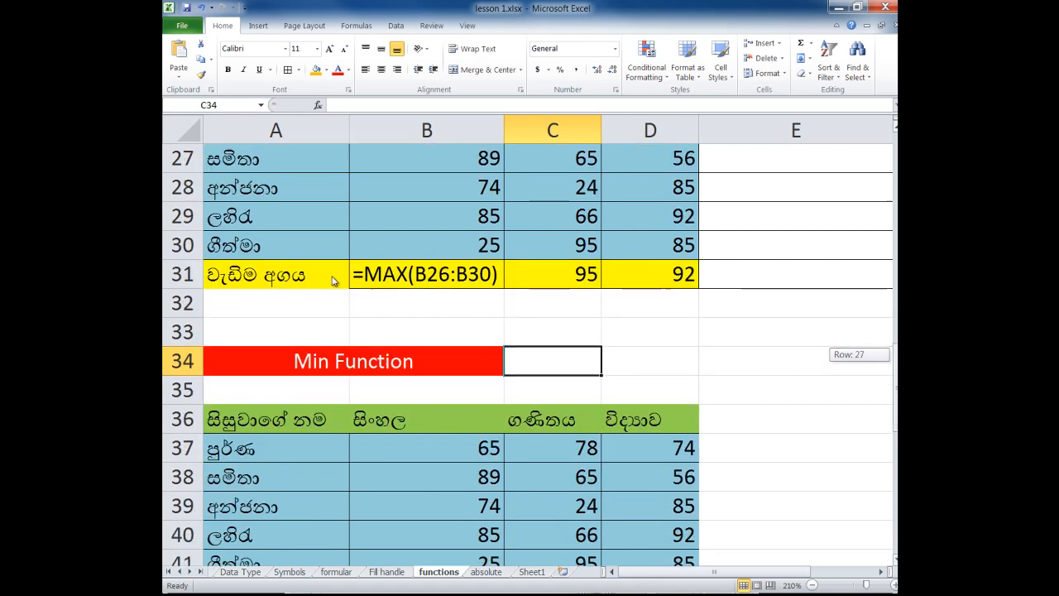
{"action": "scroll", "coordinate": [333, 281], "scroll_direction": "down", "scroll_amount": 1}
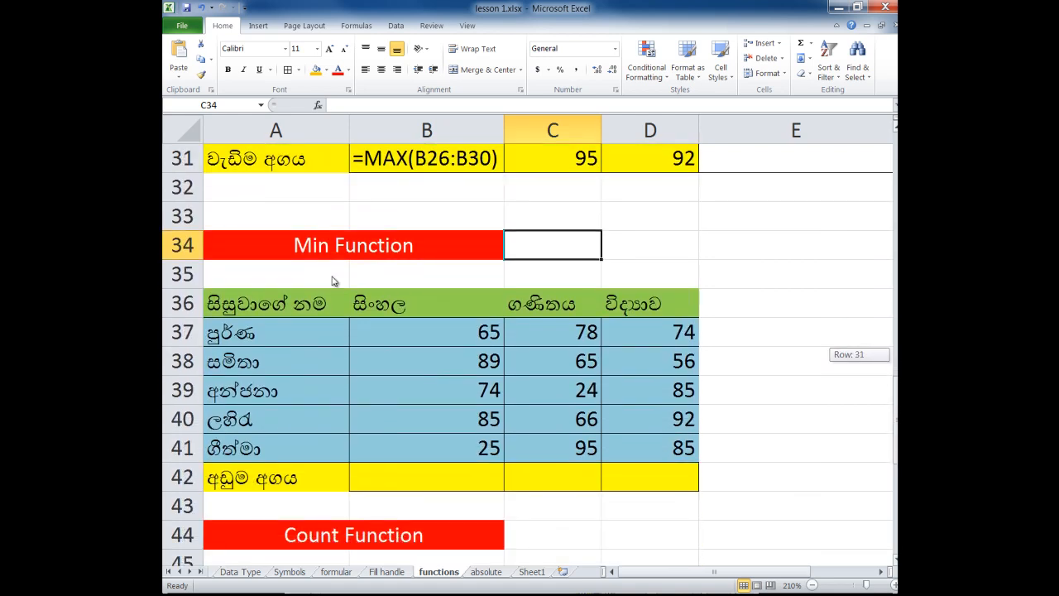
{"action": "scroll", "coordinate": [333, 281], "scroll_direction": "up", "scroll_amount": 1}
{"action": "scroll", "coordinate": [333, 282], "scroll_direction": "up", "scroll_amount": 1}
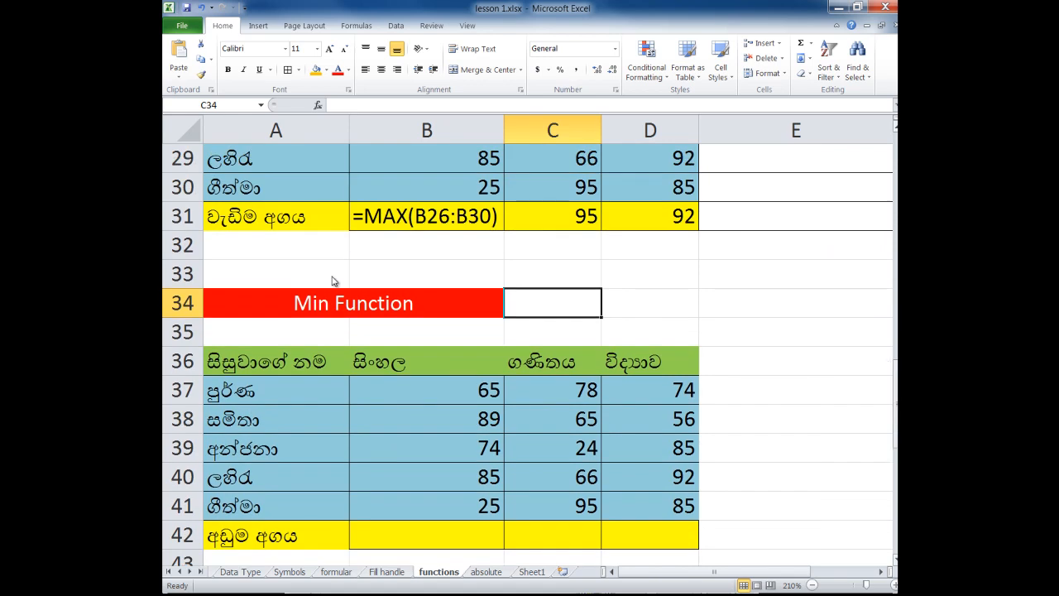
{"action": "key", "text": "Right"}
{"action": "key", "text": "Down"}
{"action": "key", "text": "Right"}
{"action": "key", "text": "Down"}
{"action": "key", "text": "Down"}
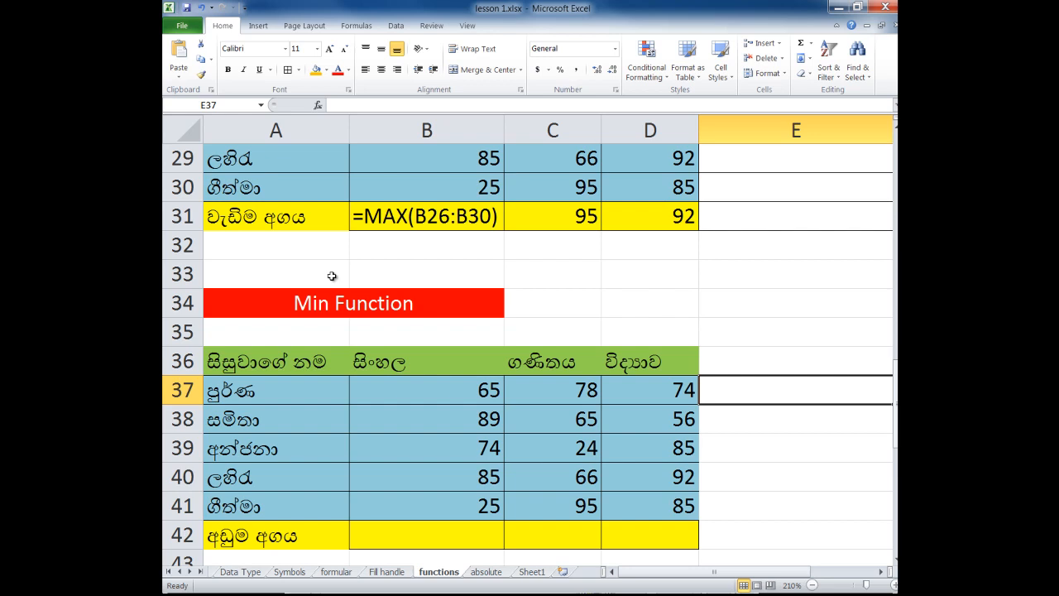
Enter the formula =min(b37:b41) in B42 to find the lowest mark of the first subject.
{"action": "key", "text": "Left"}
{"action": "key", "text": "Left"}
{"action": "key", "text": "Left"}
{"action": "key", "text": "Down"}
{"action": "key", "text": "Down"}
{"action": "key", "text": "Down"}
{"action": "key", "text": "Down"}
{"action": "key", "text": "Down"}
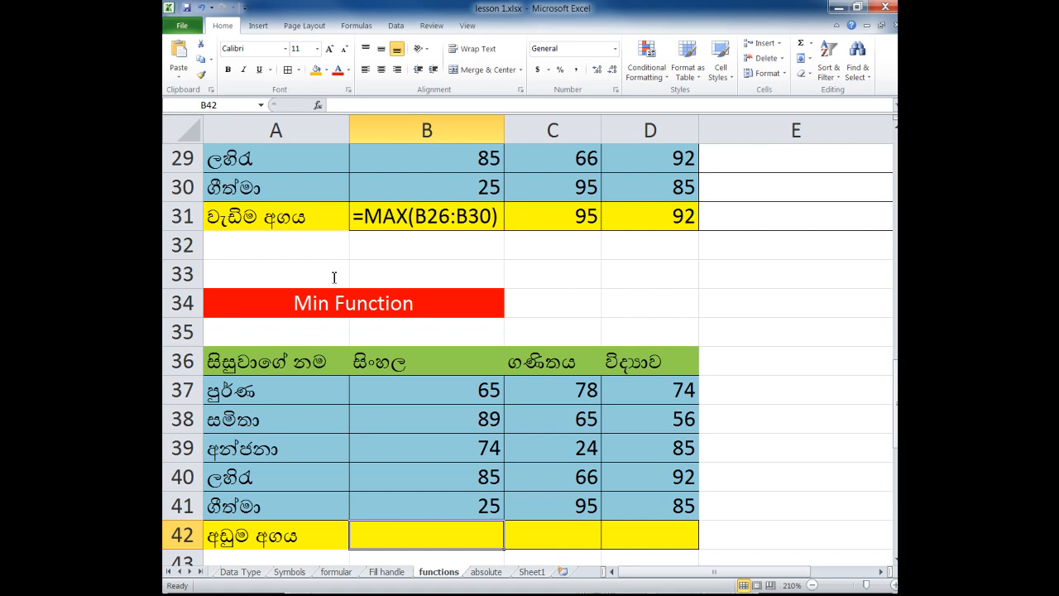
{"action": "type", "text": "="}
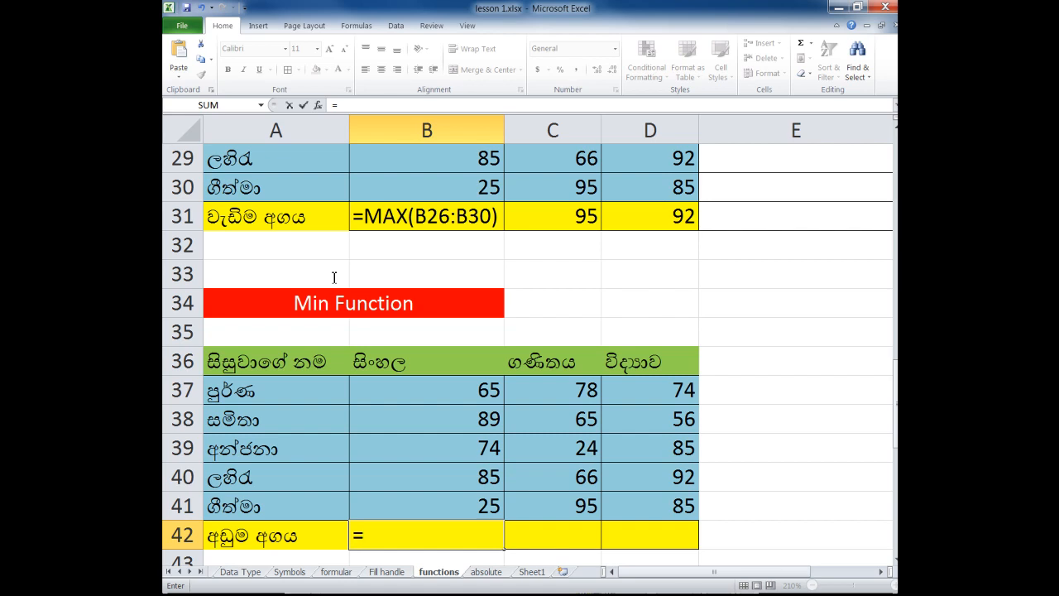
{"action": "type", "text": "min"}
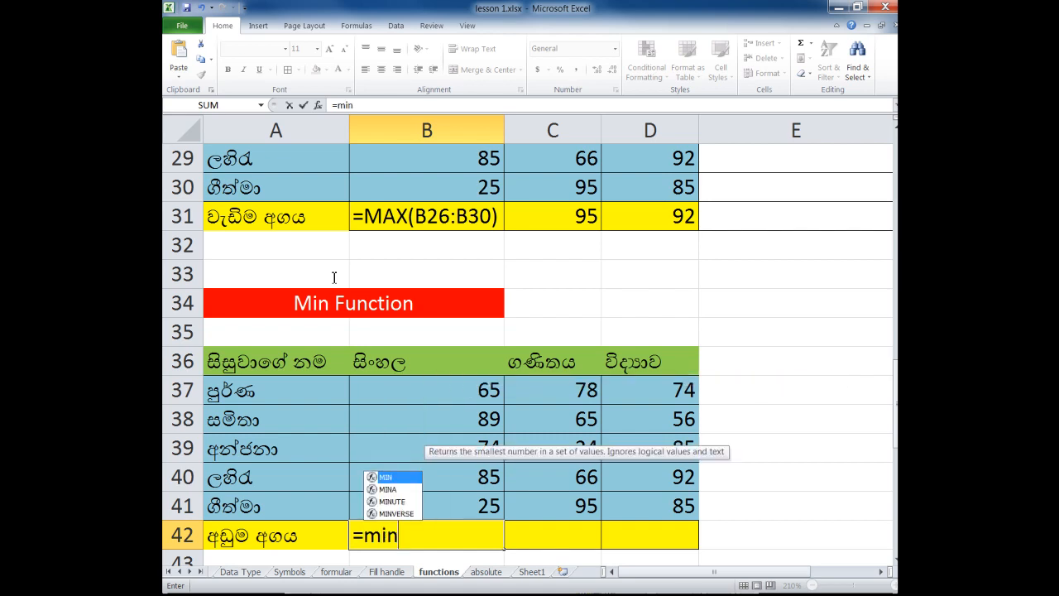
{"action": "type", "text": "("}
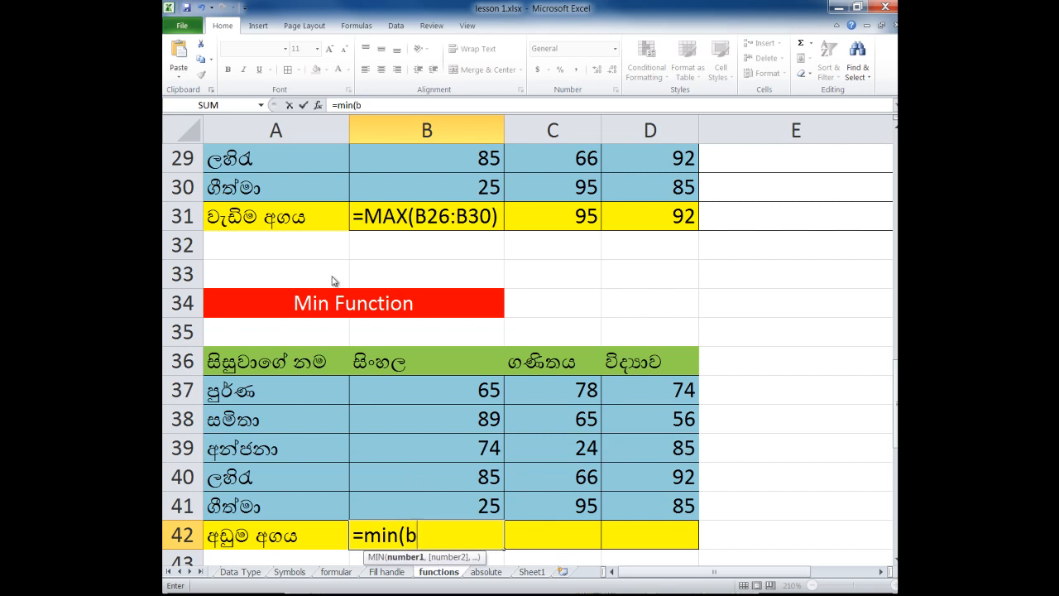
{"action": "type", "text": "b37:"}
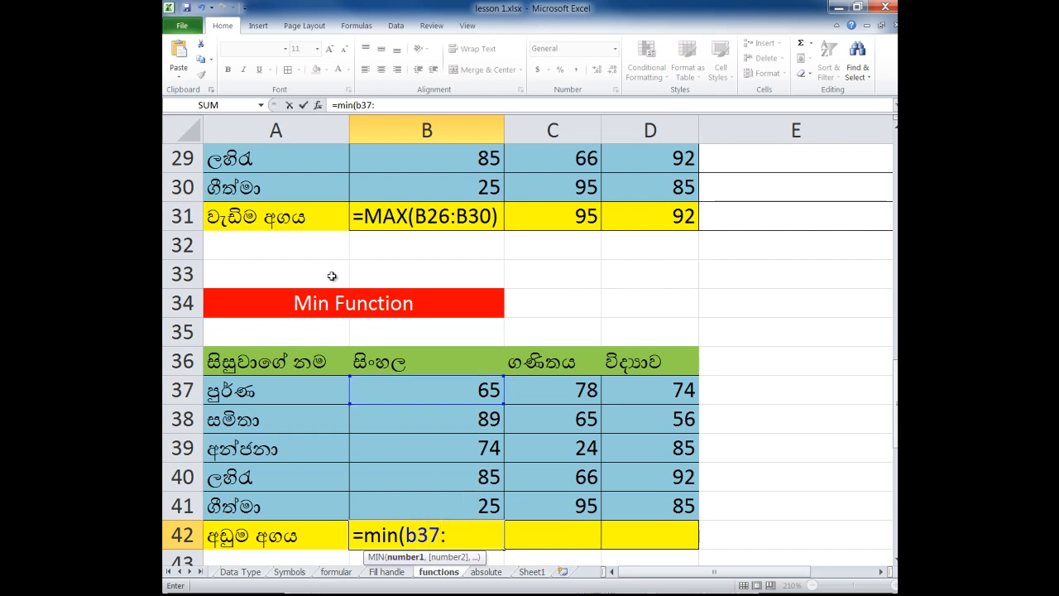
{"action": "type", "text": "b41"}
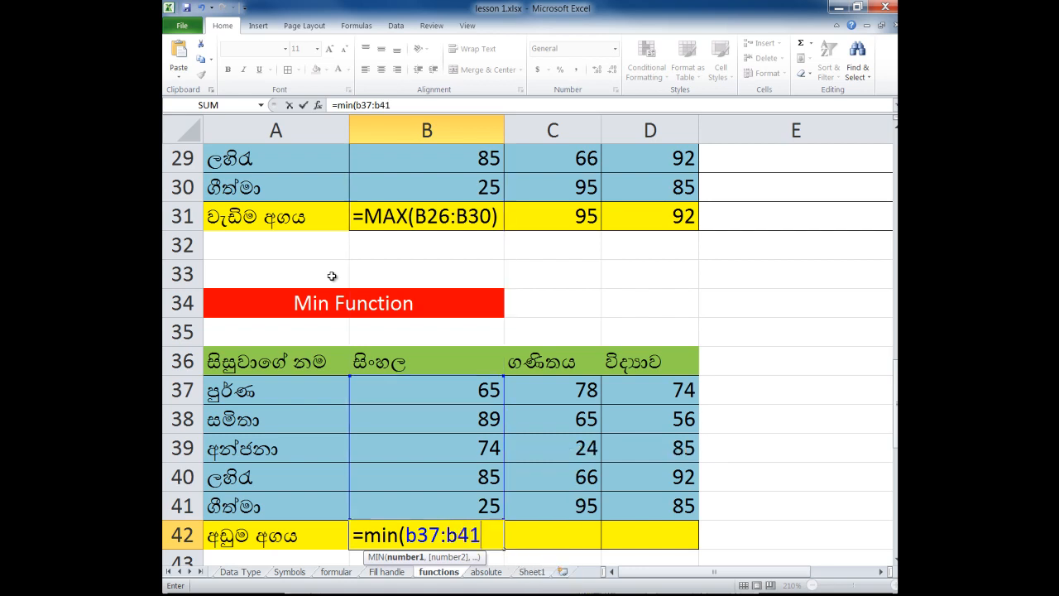
{"action": "type", "text": ")"}
{"action": "key", "text": "Return"}
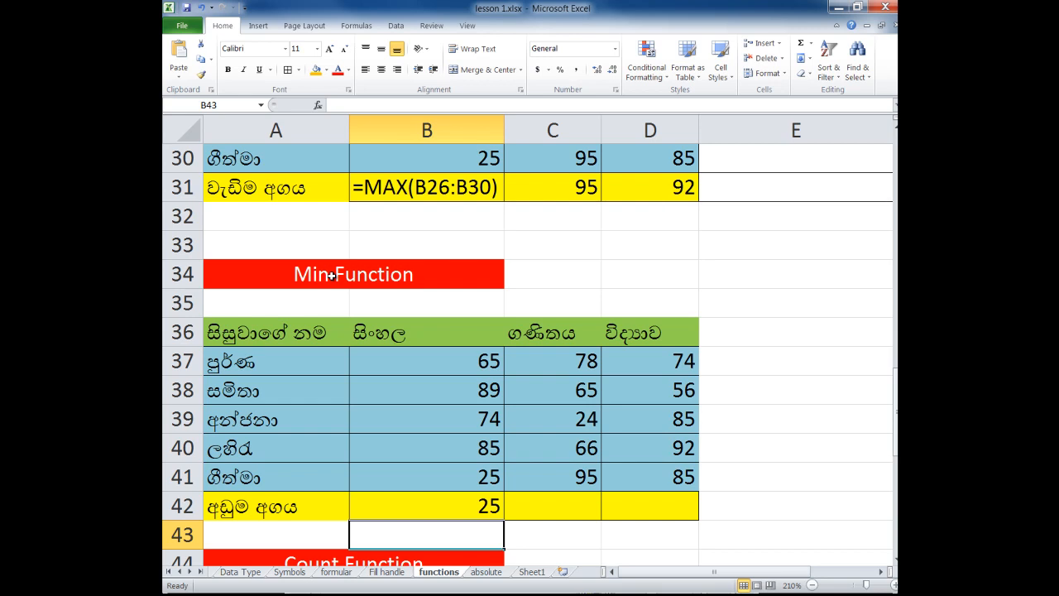
Fill the MIN formula from B42 across to D42 for the other two subjects and check the copied formula in D42.
{"action": "key", "text": "Up"}
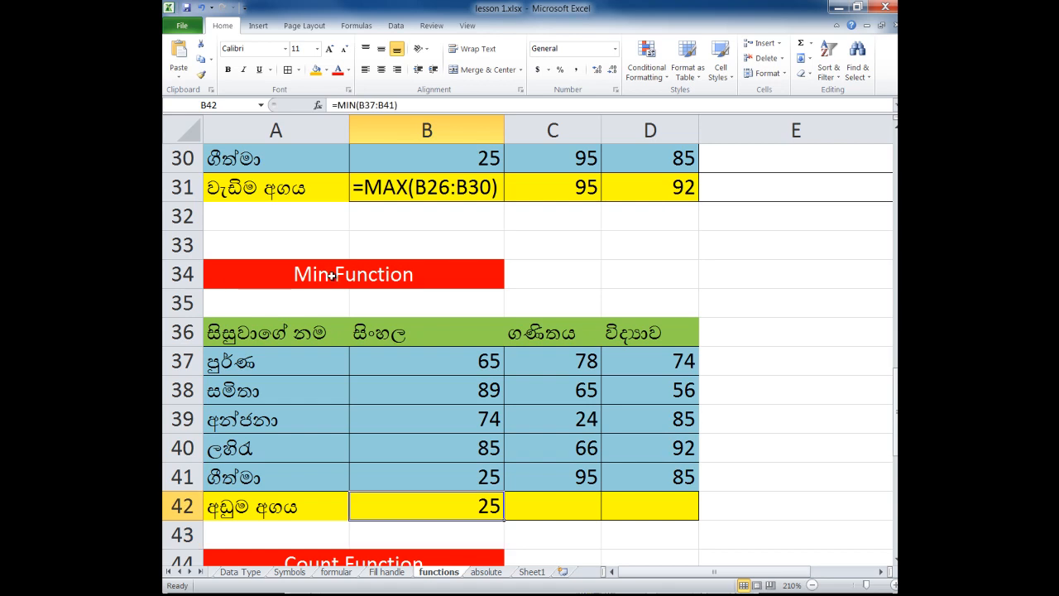
{"action": "left_click_drag", "start_coordinate": [503, 520], "coordinate": [699, 519]}
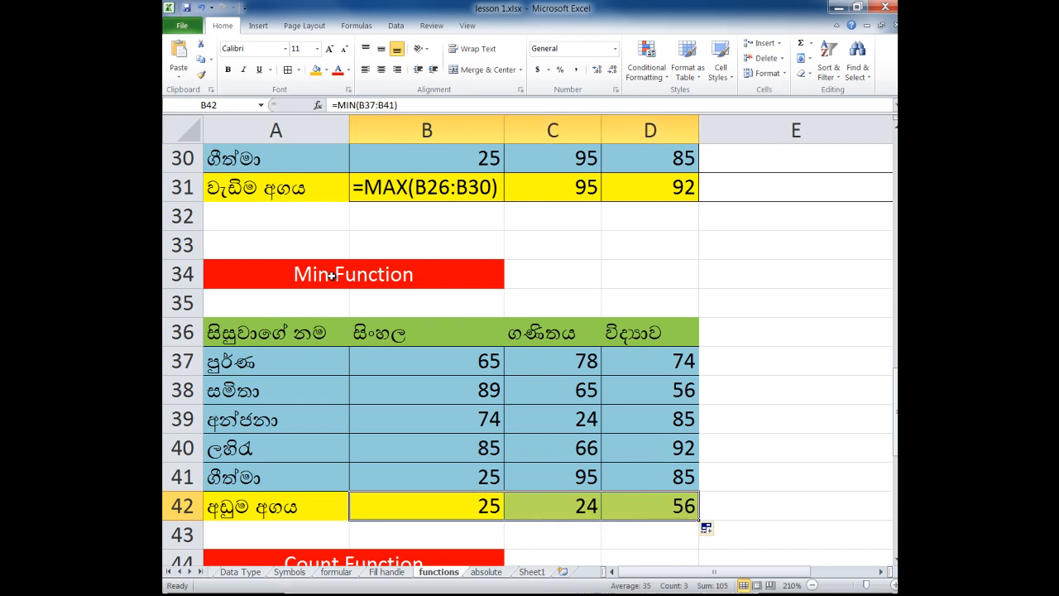
{"action": "key", "text": "Right"}
{"action": "key", "text": "Right"}
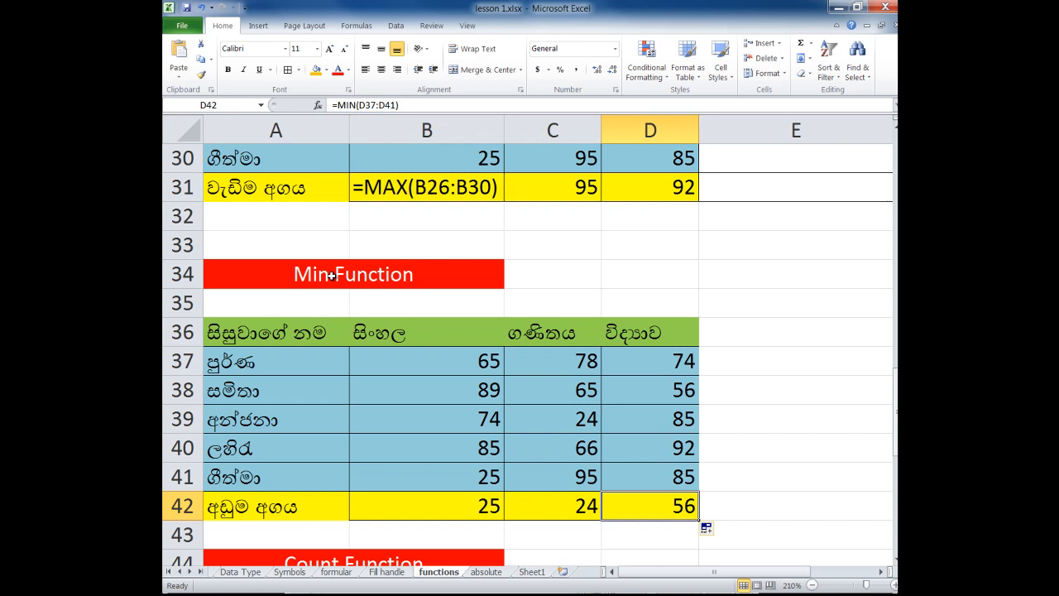
Show the formula in B42 as plain text by putting an apostrophe in front of =MIN(B37:B41).
{"action": "key", "text": "Left"}
{"action": "key", "text": "Left"}
{"action": "key", "text": "F2"}
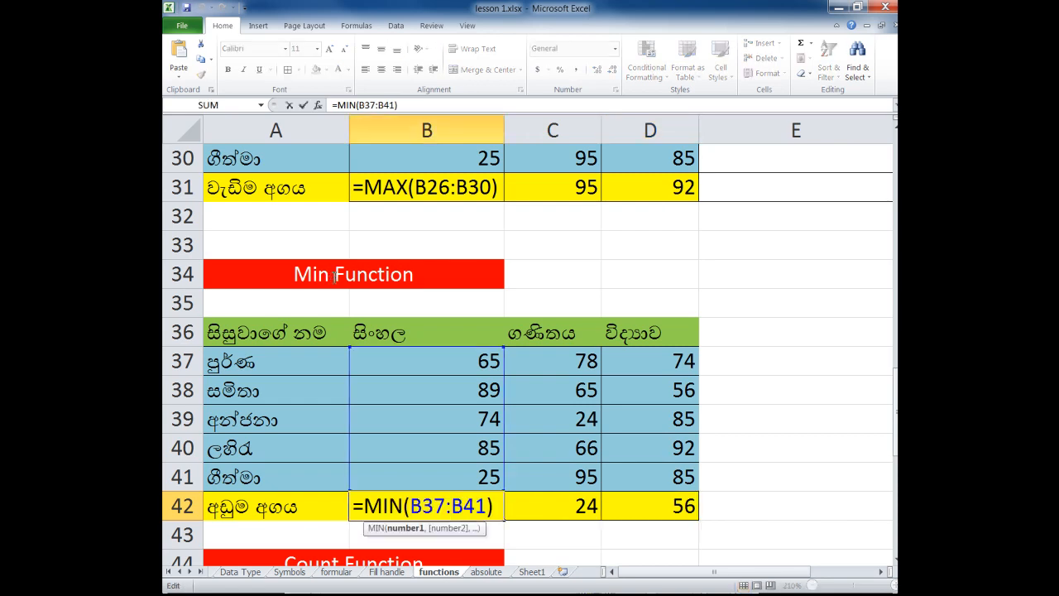
{"action": "key", "text": "Return"}
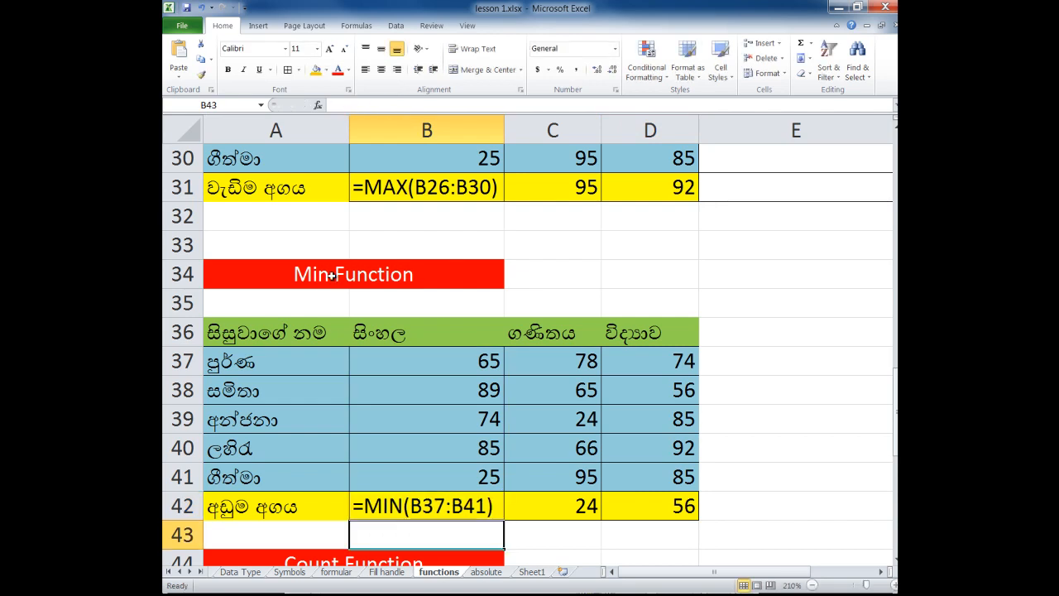
{"action": "key", "text": "Up"}
{"action": "key", "text": "Up"}
{"action": "key", "text": "Up"}
{"action": "key", "text": "Up"}
{"action": "key", "text": "Up"}
{"action": "key", "text": "Up"}
{"action": "key", "text": "Right"}
{"action": "key", "text": "Right"}
{"action": "key", "text": "Right"}
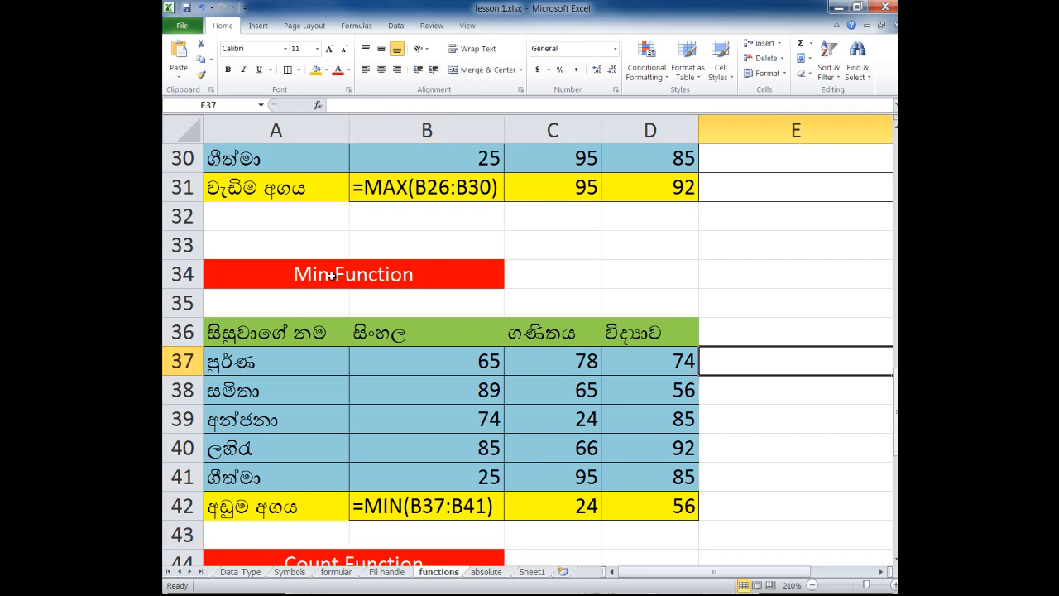
{"action": "key", "text": "Down"}
{"action": "key", "text": "Down"}
{"action": "key", "text": "Down"}
{"action": "key", "text": "Down"}
{"action": "key", "text": "Down"}
{"action": "key", "text": "Down"}
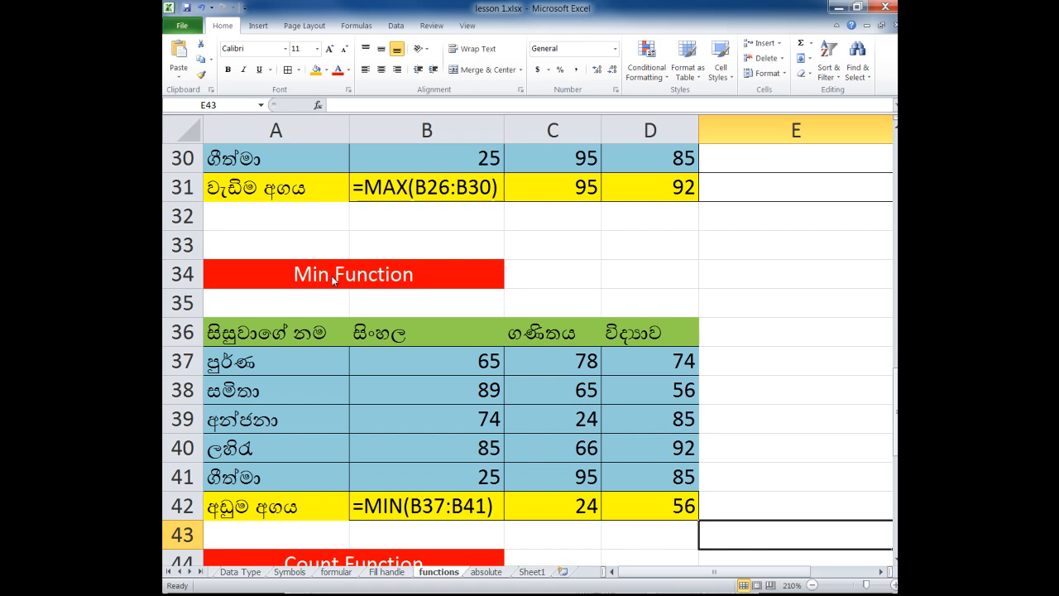
Examine the Count Function table in rows 44 to 52, including the AB entry in B48.
{"action": "scroll", "coordinate": [334, 282], "scroll_direction": "down", "scroll_amount": 3}
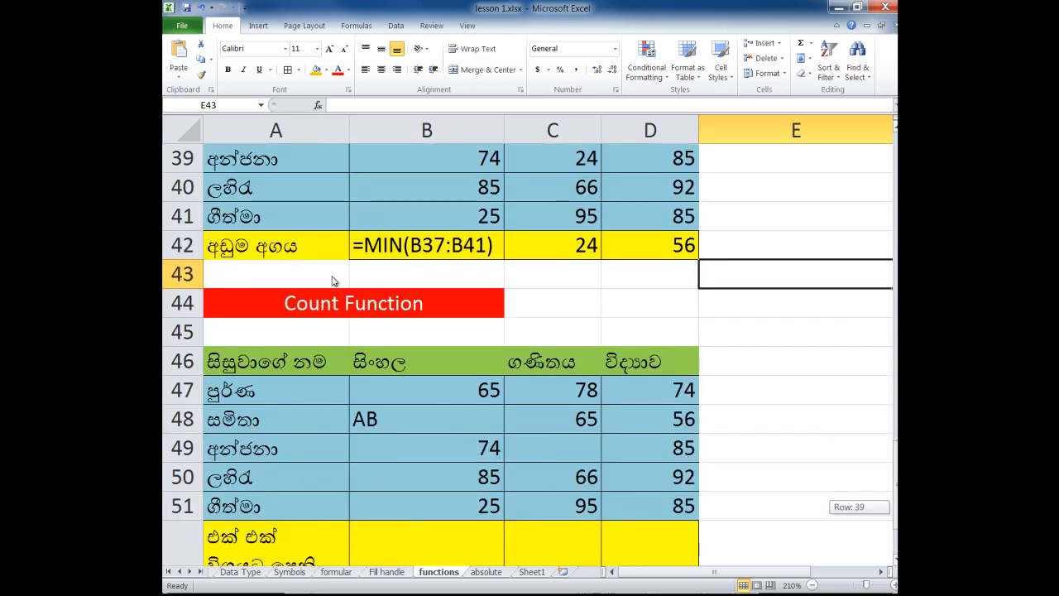
{"action": "scroll", "coordinate": [334, 281], "scroll_direction": "down", "scroll_amount": 1}
{"action": "scroll", "coordinate": [334, 282], "scroll_direction": "down", "scroll_amount": 1}
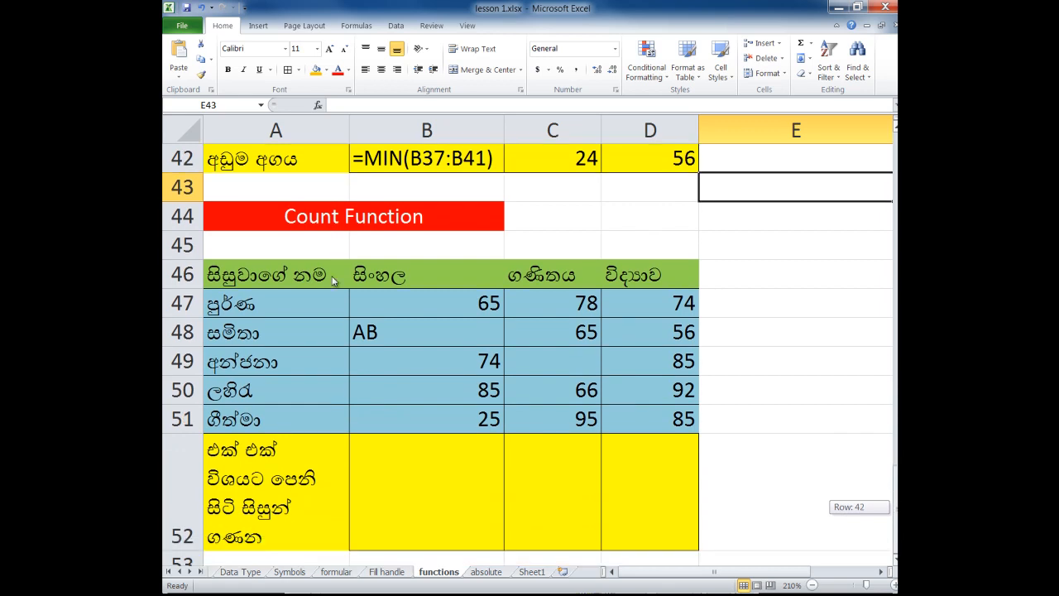
{"action": "key", "text": "Down"}
{"action": "key", "text": "Down"}
{"action": "key", "text": "Down"}
{"action": "key", "text": "Down"}
{"action": "key", "text": "Down"}
{"action": "key", "text": "Down"}
{"action": "key", "text": "Down"}
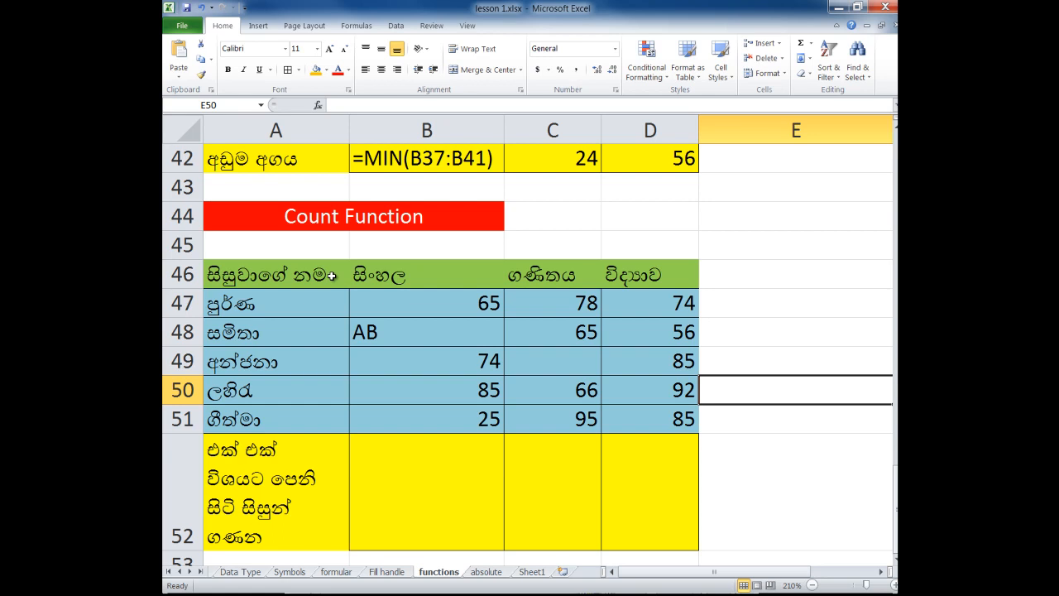
{"action": "key", "text": "Up"}
{"action": "key", "text": "Up"}
{"action": "key", "text": "Up"}
{"action": "key", "text": "Up"}
{"action": "key", "text": "Up"}
{"action": "key", "text": "Up"}
{"action": "key", "text": "Left"}
{"action": "key", "text": "Left"}
{"action": "key", "text": "Left"}
{"action": "key", "text": "Right"}
{"action": "key", "text": "Right"}
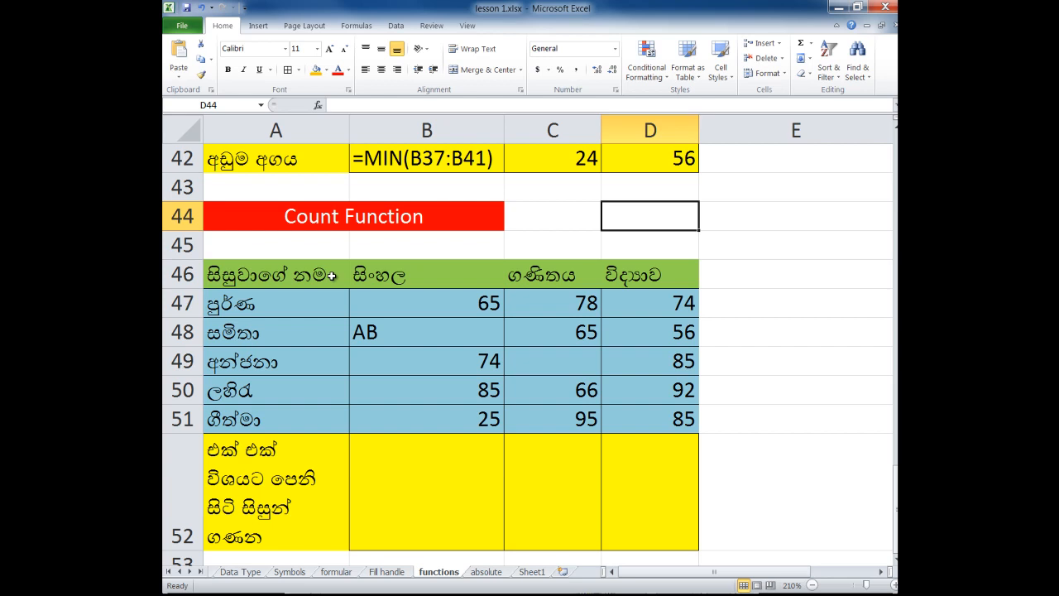
{"action": "left_click", "coordinate": [426, 332]}
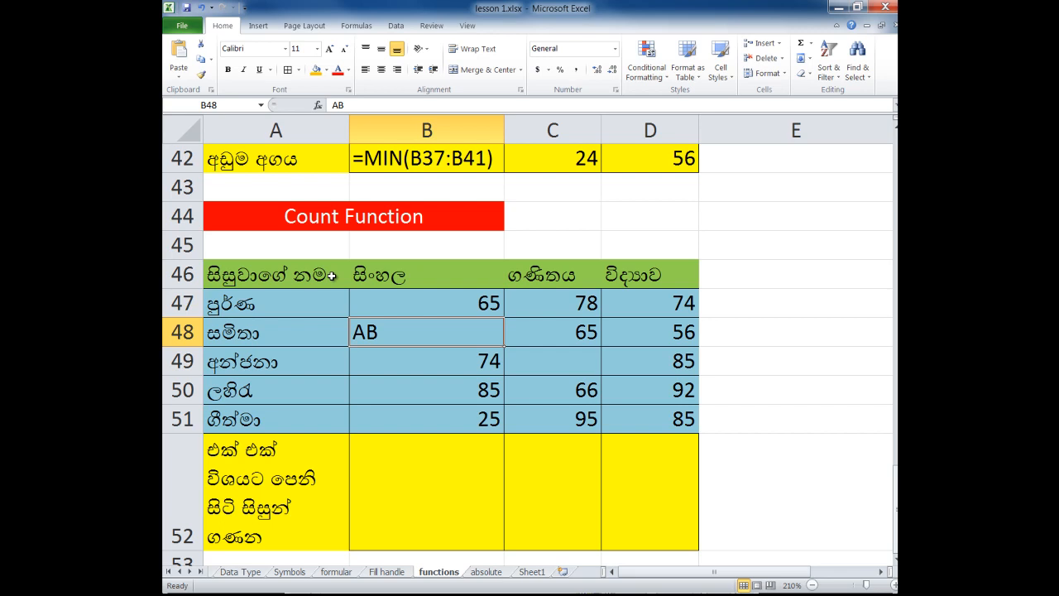
Enter the formula =count(B47:B51) in B52 to count the students with marks in the first subject.
{"action": "key", "text": "Down"}
{"action": "key", "text": "Down"}
{"action": "key", "text": "Down"}
{"action": "key", "text": "Down"}
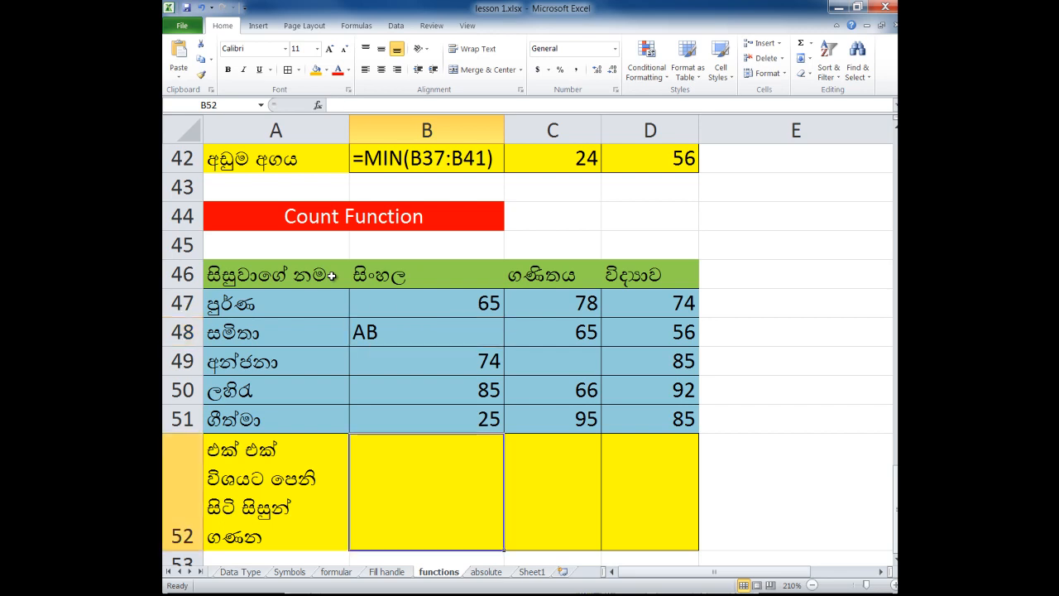
{"action": "type", "text": "="}
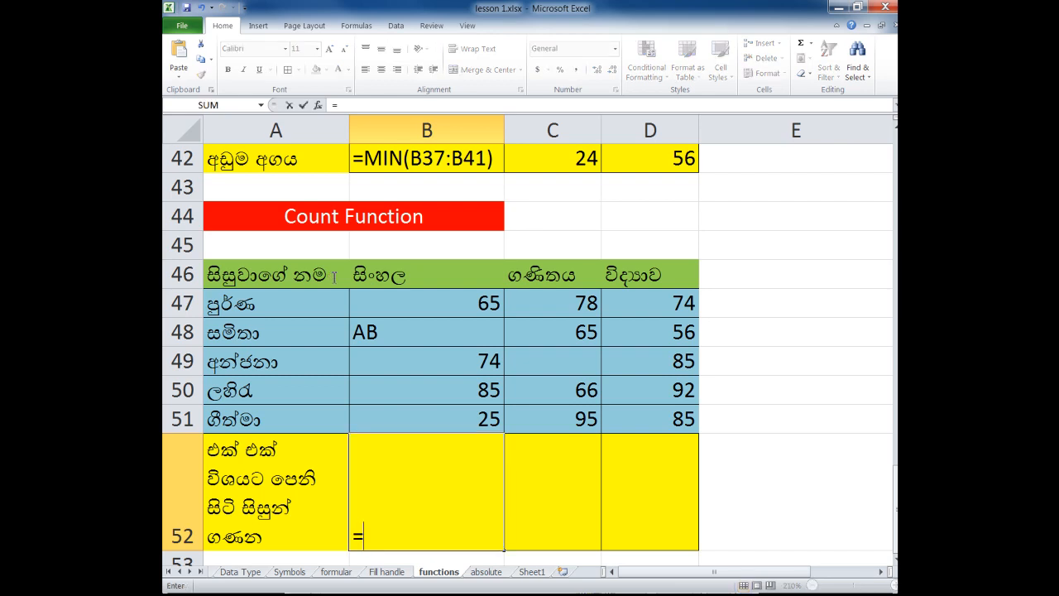
{"action": "type", "text": "co"}
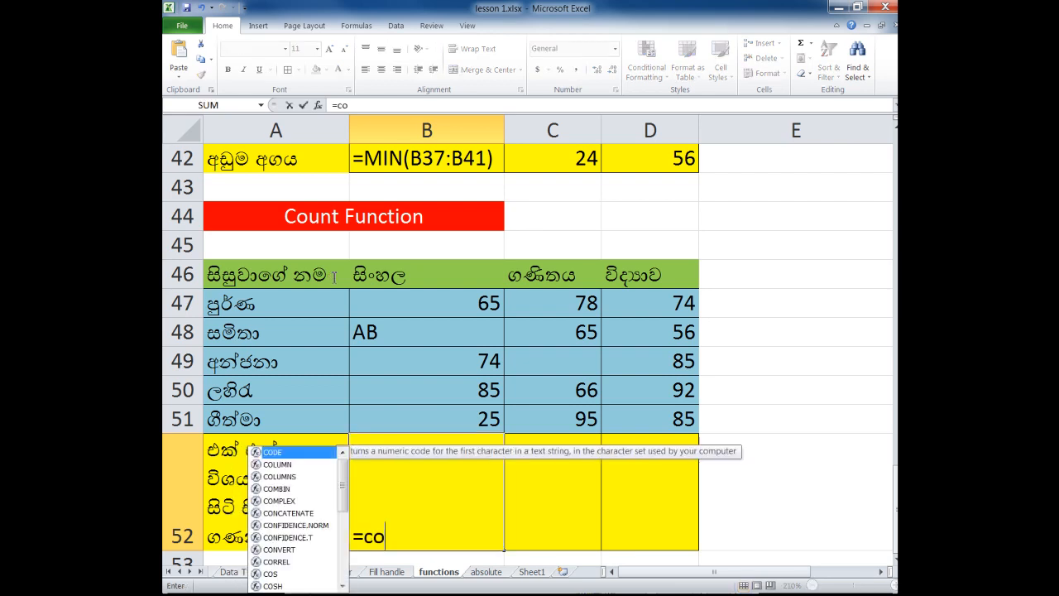
{"action": "type", "text": "unt"}
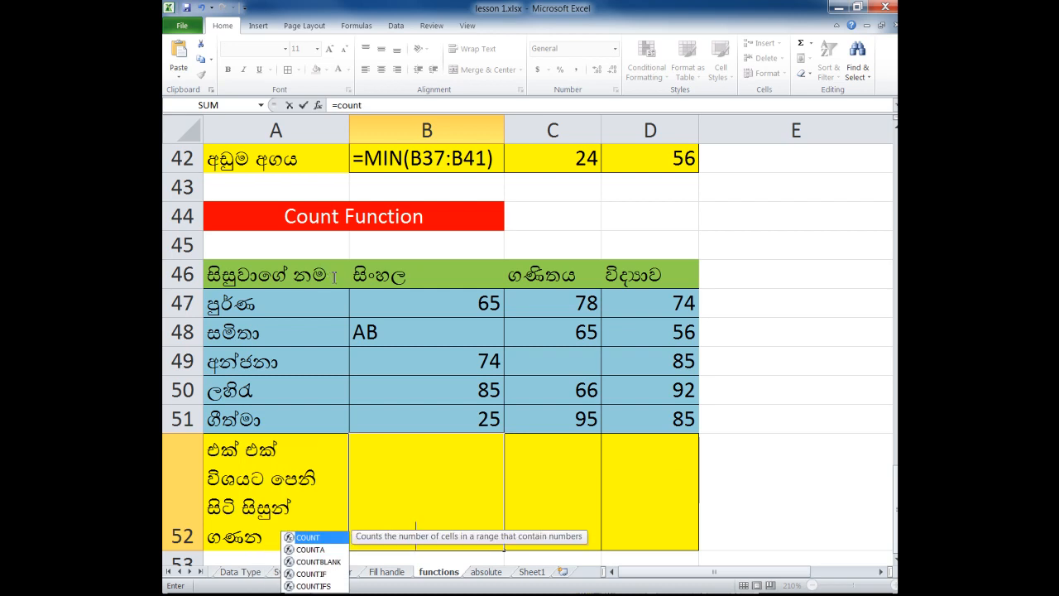
{"action": "left_click", "coordinate": [416, 524]}
{"action": "double_click", "coordinate": [390, 537]}
{"action": "key", "text": "Right"}
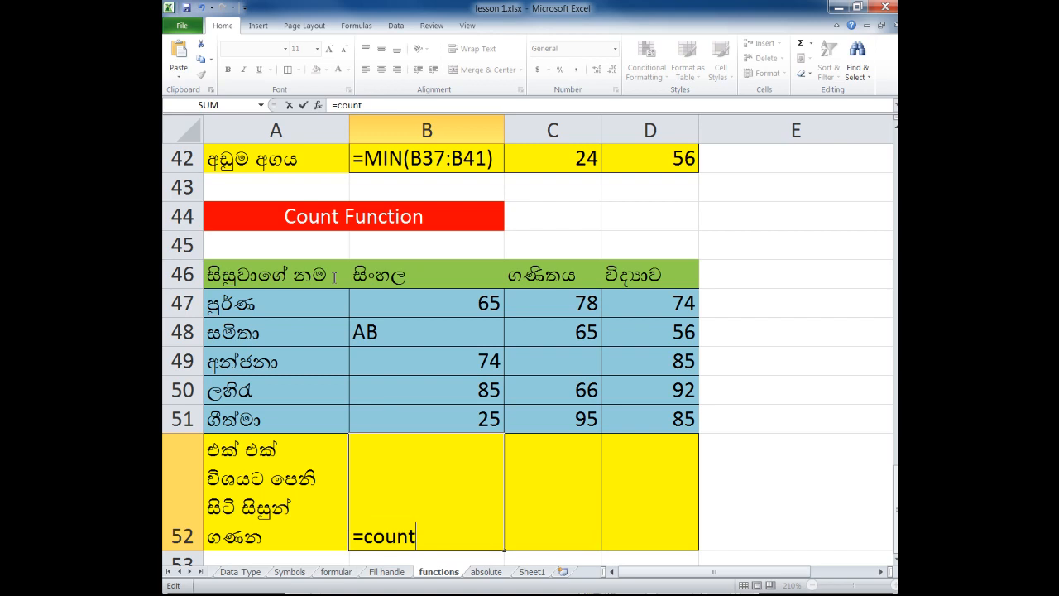
{"action": "type", "text": "("}
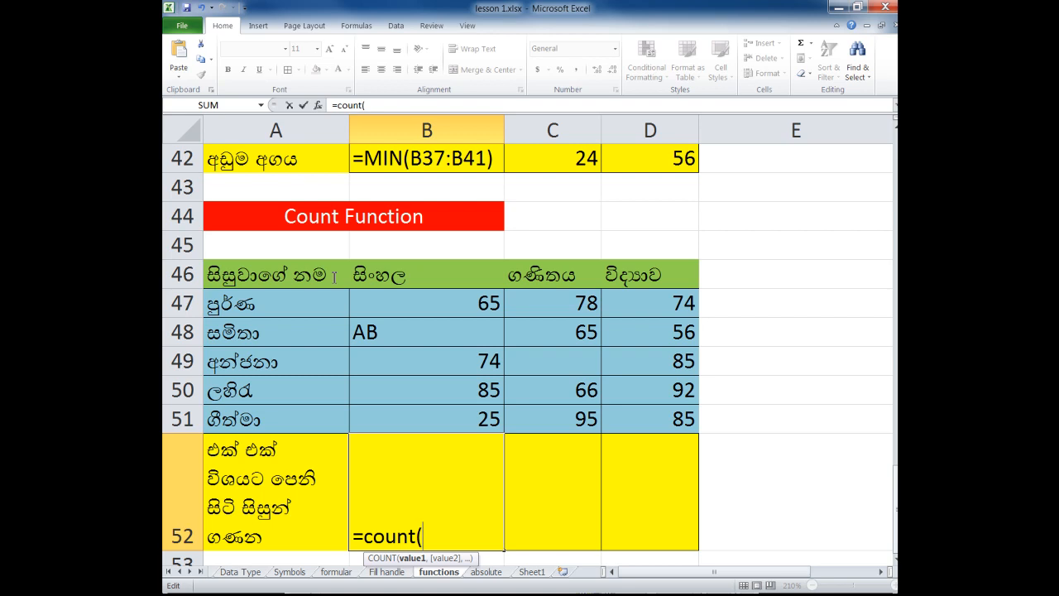
{"action": "type", "text": "B47"}
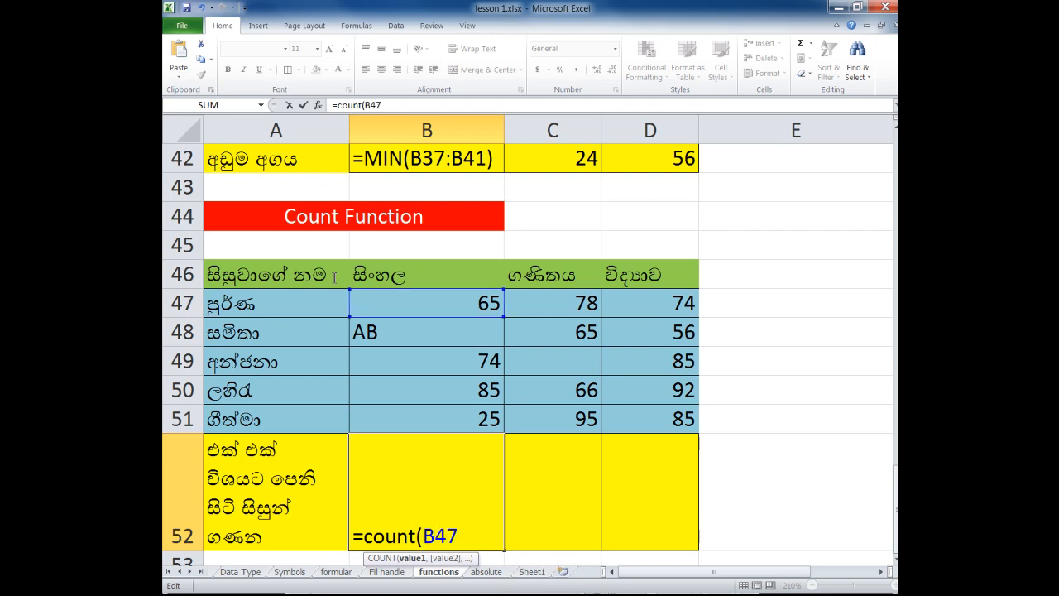
{"action": "type", "text": ":B51"}
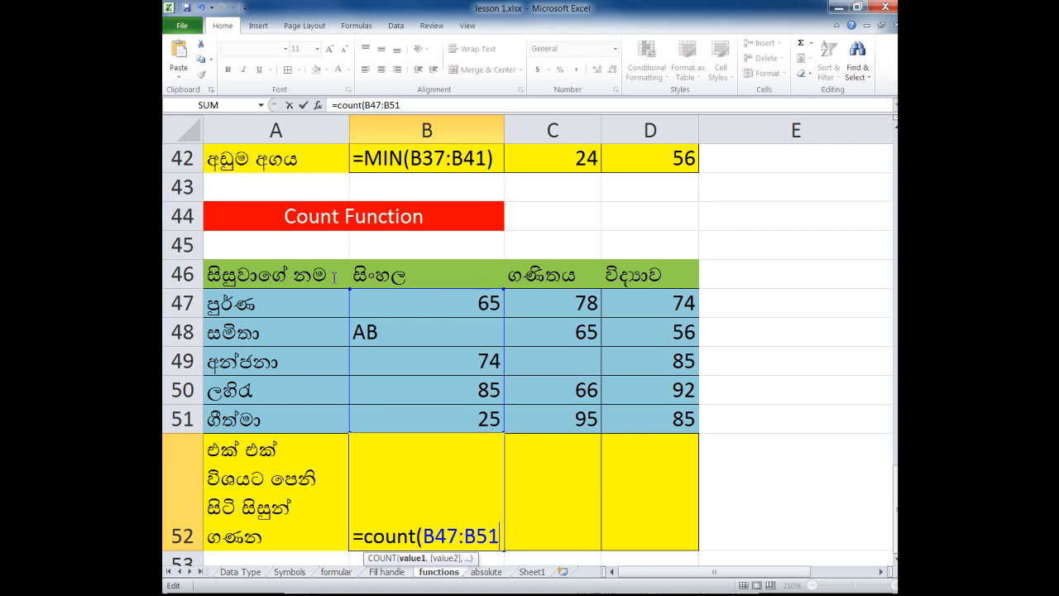
{"action": "type", "text": ")"}
{"action": "key", "text": "Return"}
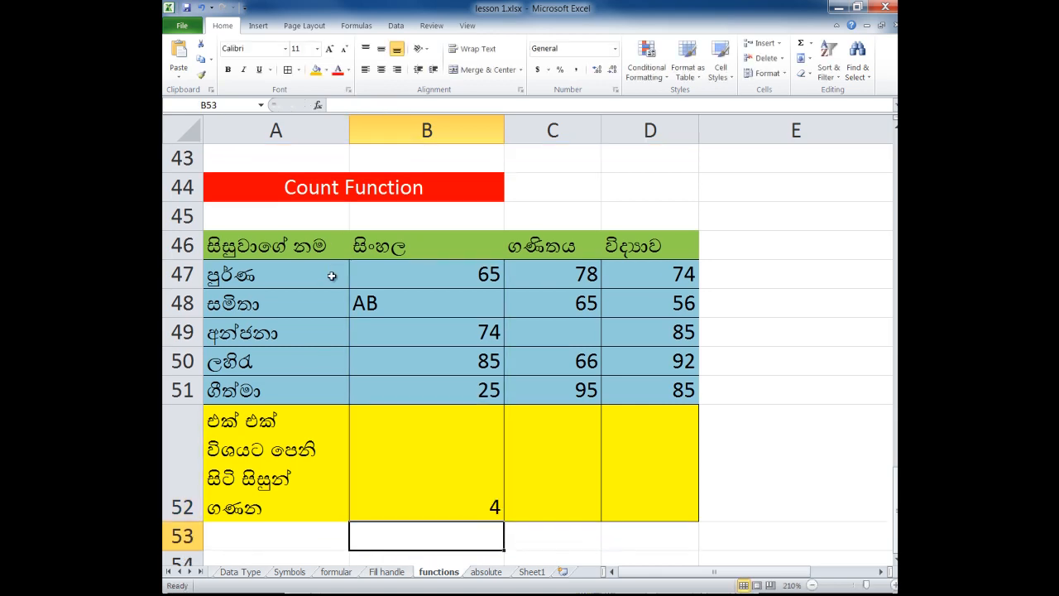
Check the COUNT formula in B52 against the first subject's entries in B47:B51.
{"action": "key", "text": "Up"}
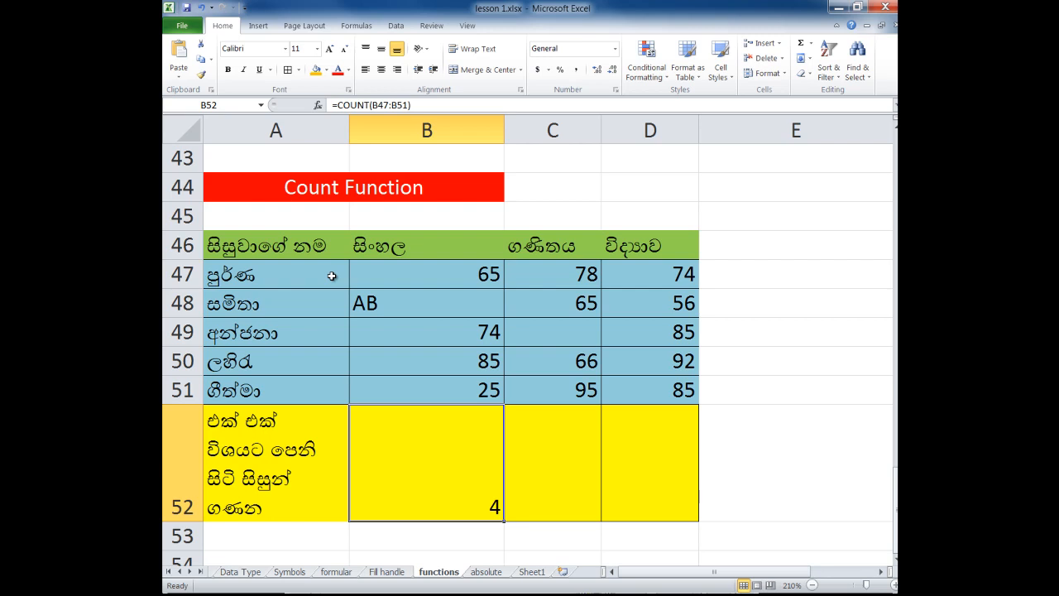
{"action": "key", "text": "Up"}
{"action": "key", "text": "Up"}
{"action": "key", "text": "Up"}
{"action": "key", "text": "Up"}
{"action": "key", "text": "Up"}
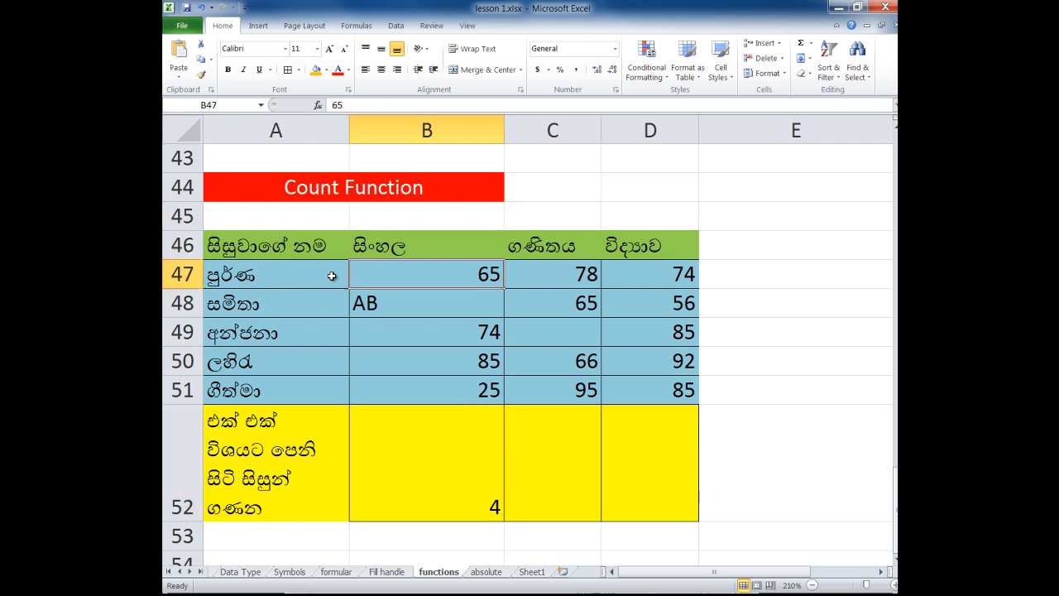
{"action": "key", "text": "Down"}
{"action": "key", "text": "Down"}
{"action": "key", "text": "Down"}
{"action": "key", "text": "Down"}
{"action": "key", "text": "Down"}
Enter the formula =count(c47:c51) in C52 to count the marks of the second subject.
{"action": "key", "text": "Right"}
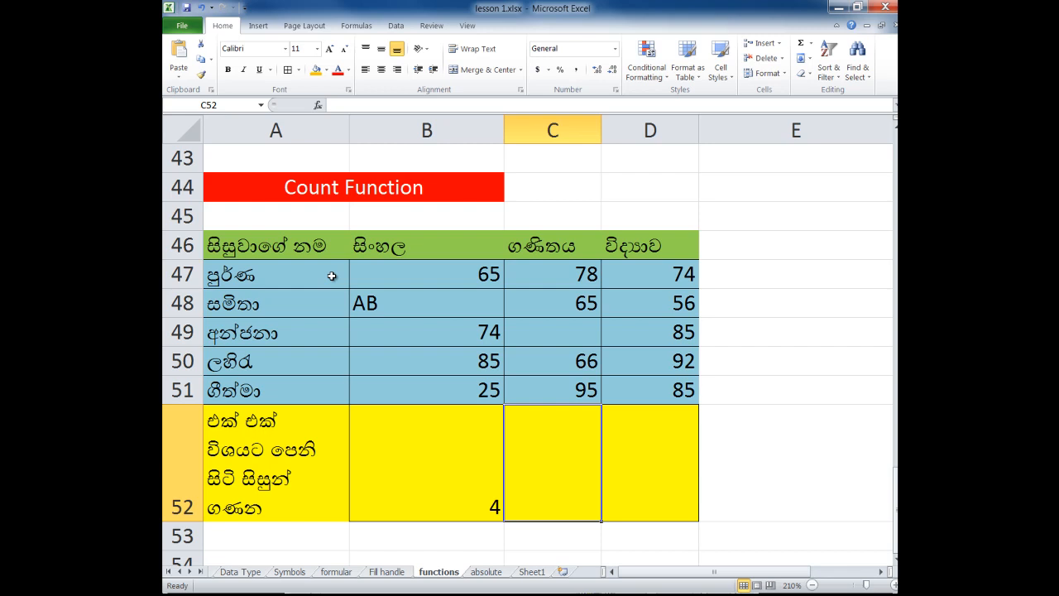
{"action": "type", "text": "="}
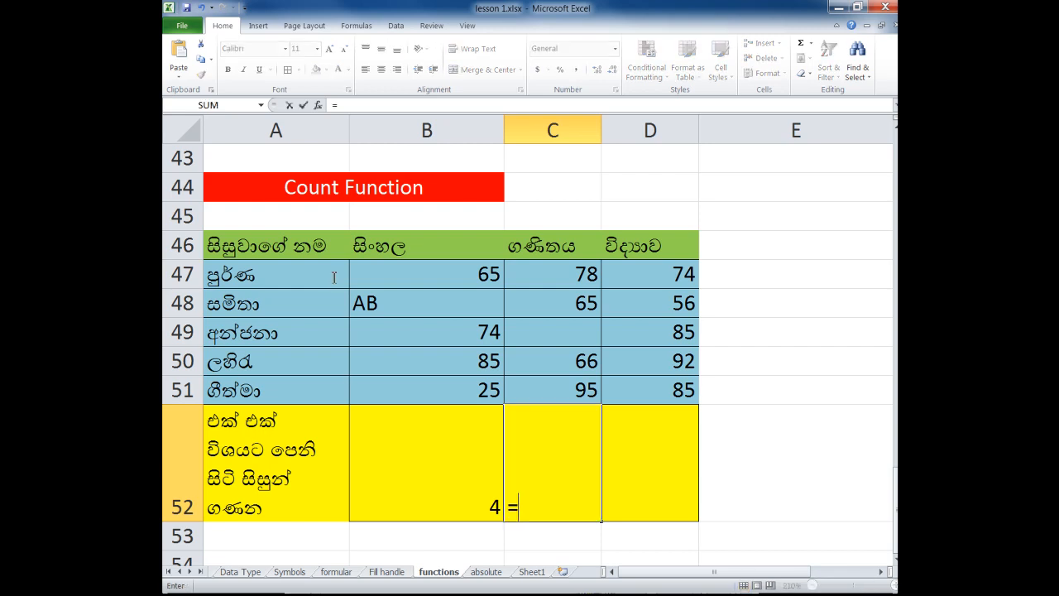
{"action": "type", "text": "count"}
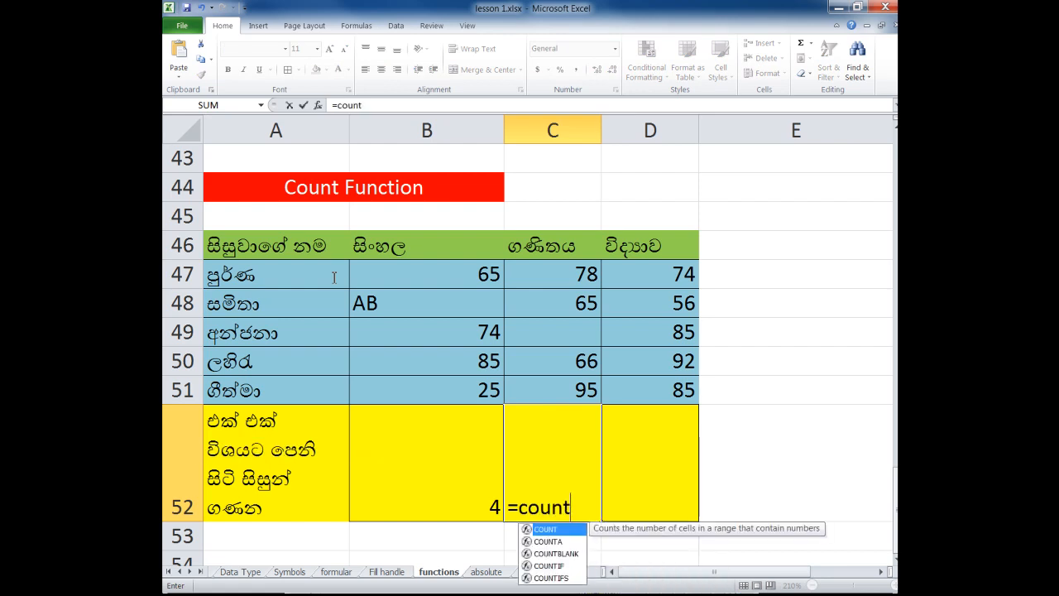
{"action": "type", "text": "("}
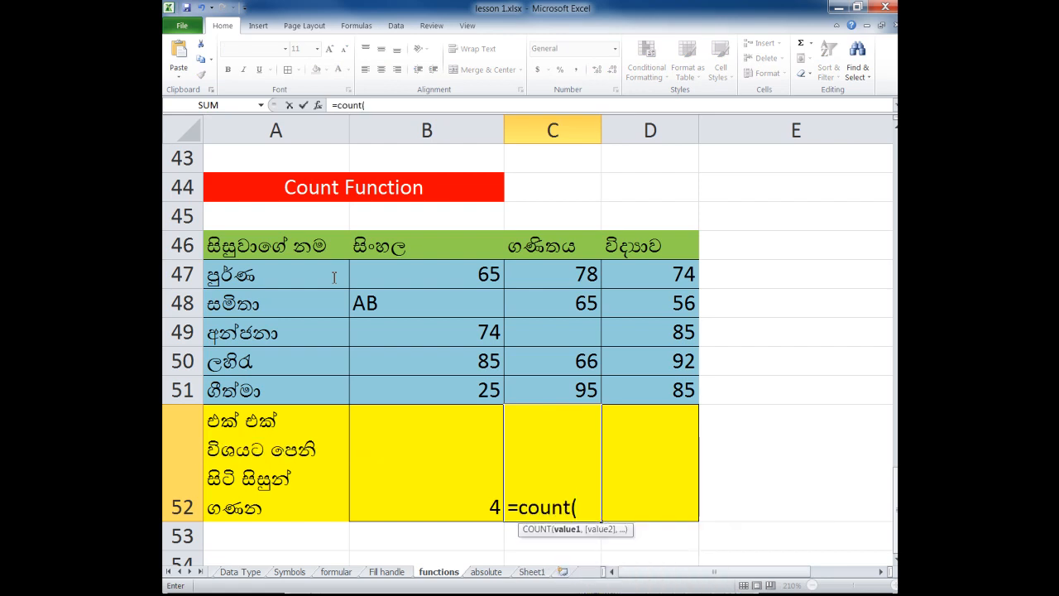
{"action": "type", "text": "c"}
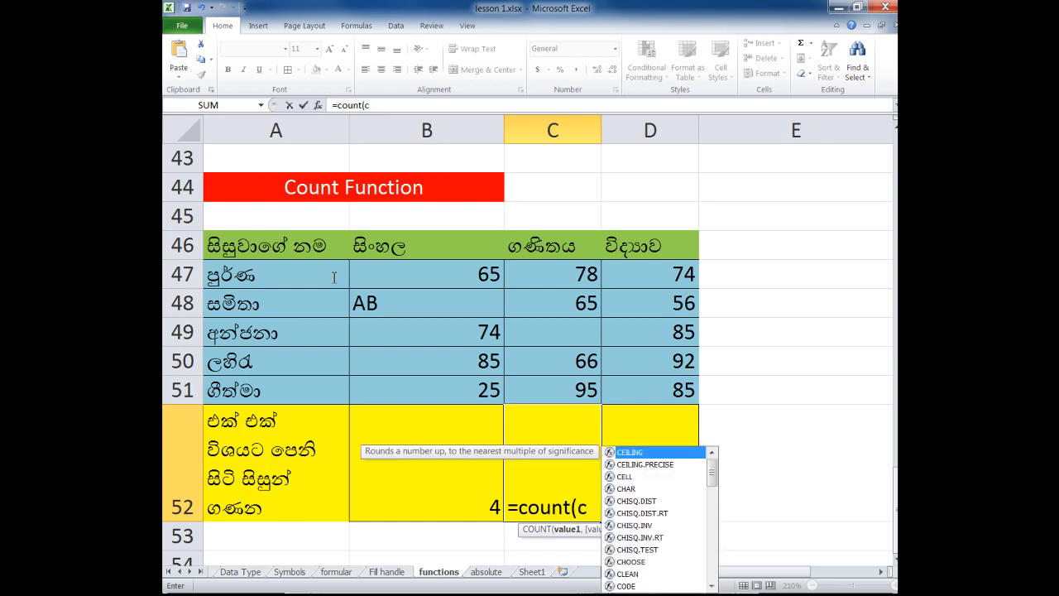
{"action": "type", "text": "47:"}
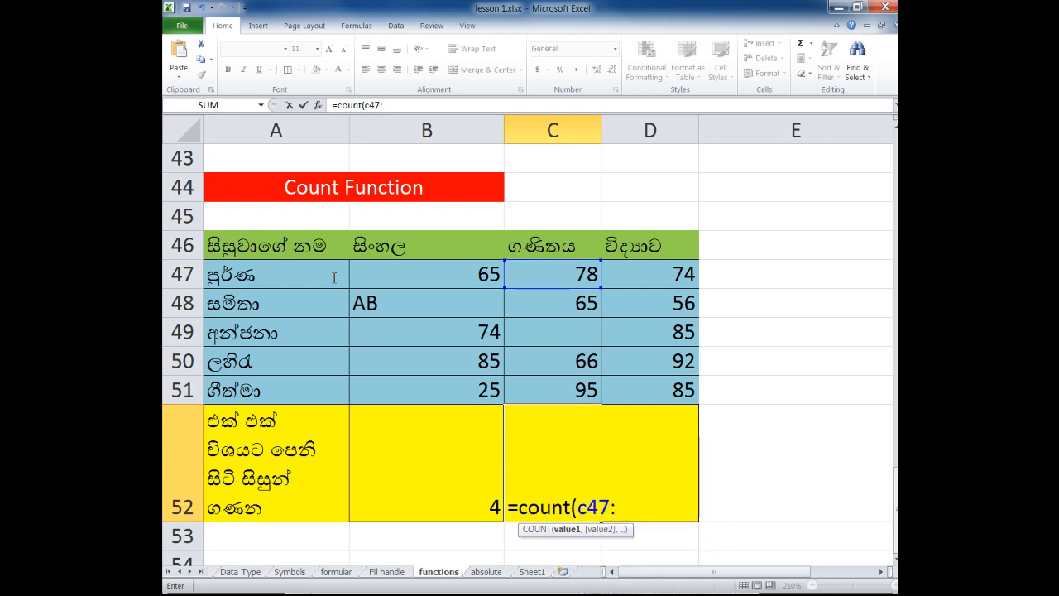
{"action": "type", "text": "c51)"}
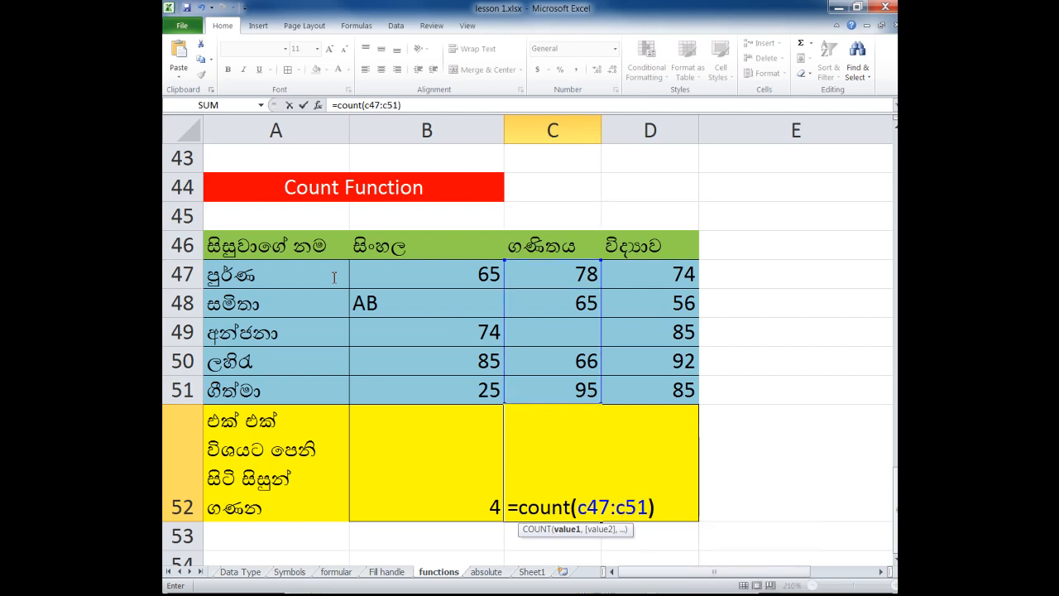
{"action": "key", "text": "Return"}
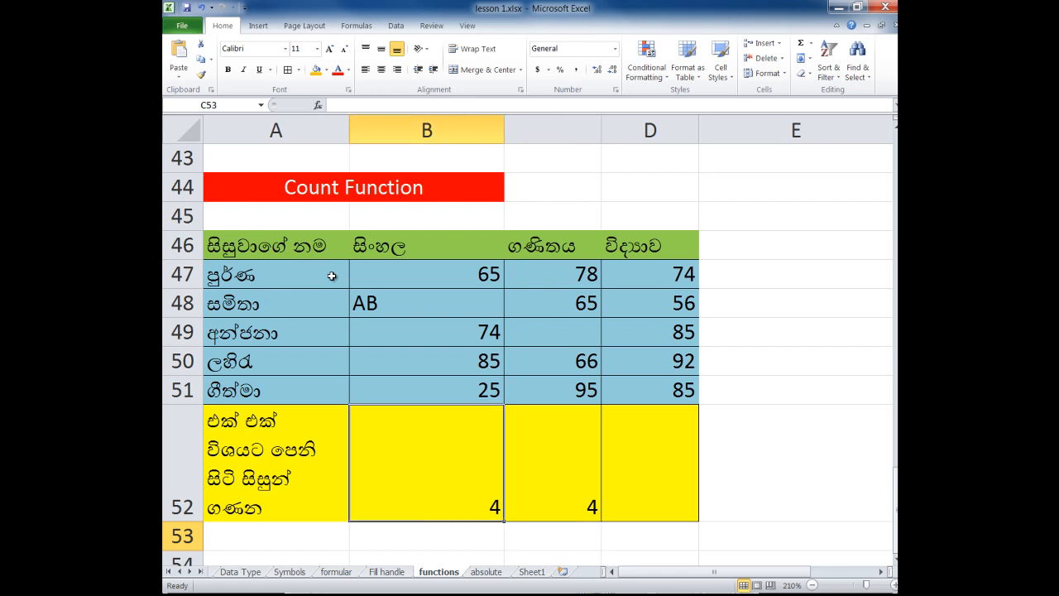
Show the COUNT formula in B52 as plain text with a leading apostrophe and autofit column B to its width.
{"action": "key", "text": "Up"}
{"action": "key", "text": "Left"}
{"action": "key", "text": "F2"}
{"action": "key", "text": "Home"}
{"action": "type", "text": "'"}
{"action": "key", "text": "Return"}
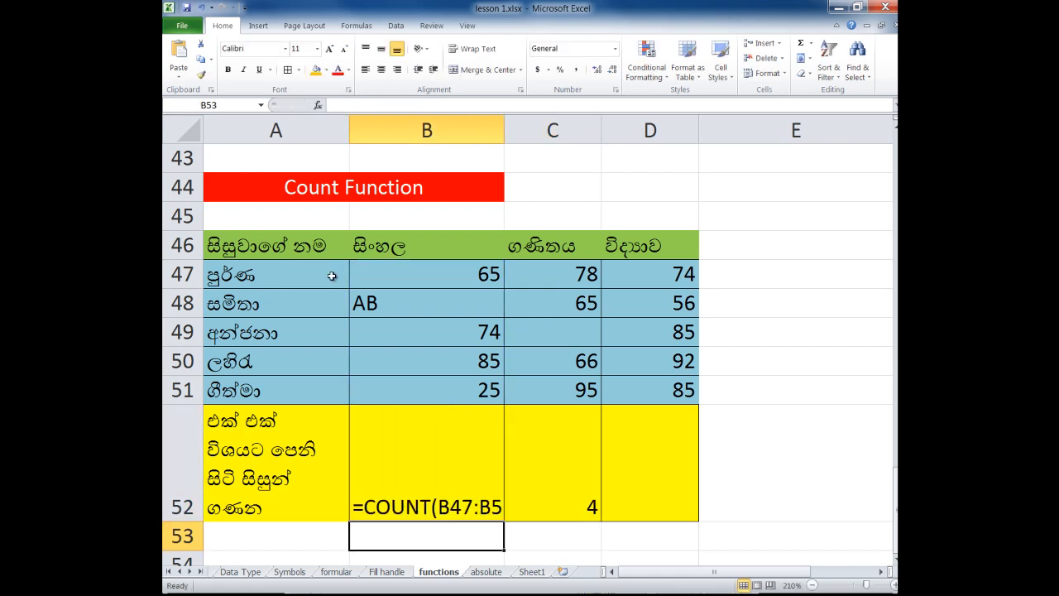
{"action": "key", "text": "alt+h"}
{"action": "key", "text": "o"}
{"action": "key", "text": "i"}
Look at the blank mark in C49 and fill the COUNT formula from C52 to D52 for the third subject.
{"action": "key", "text": "Up"}
{"action": "key", "text": "Up"}
{"action": "key", "text": "Up"}
{"action": "key", "text": "Up"}
{"action": "key", "text": "Right"}
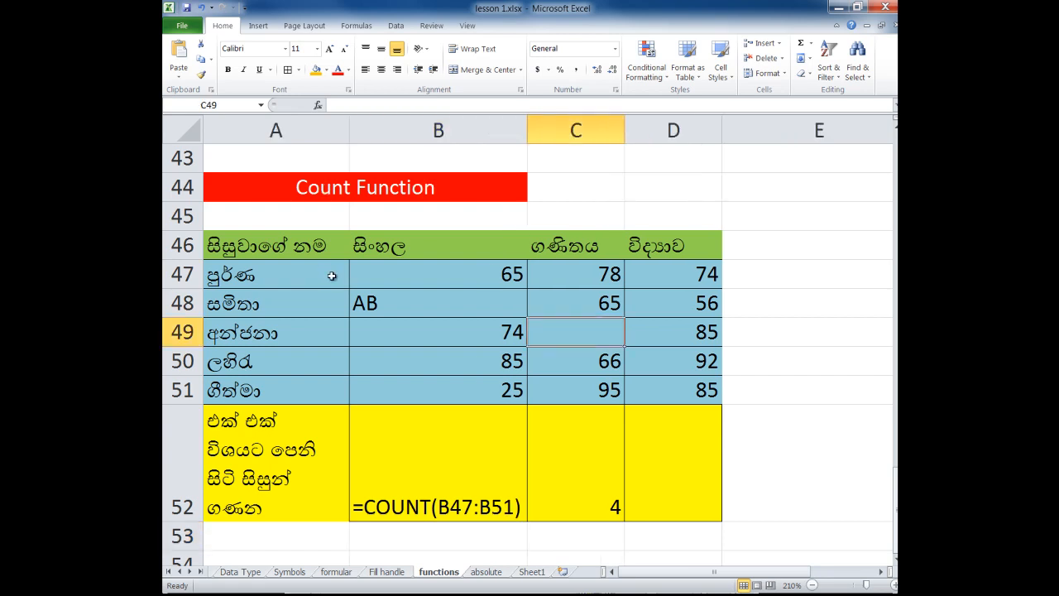
{"action": "key", "text": "Down"}
{"action": "key", "text": "Down"}
{"action": "key", "text": "Down"}
{"action": "key", "text": "Right"}
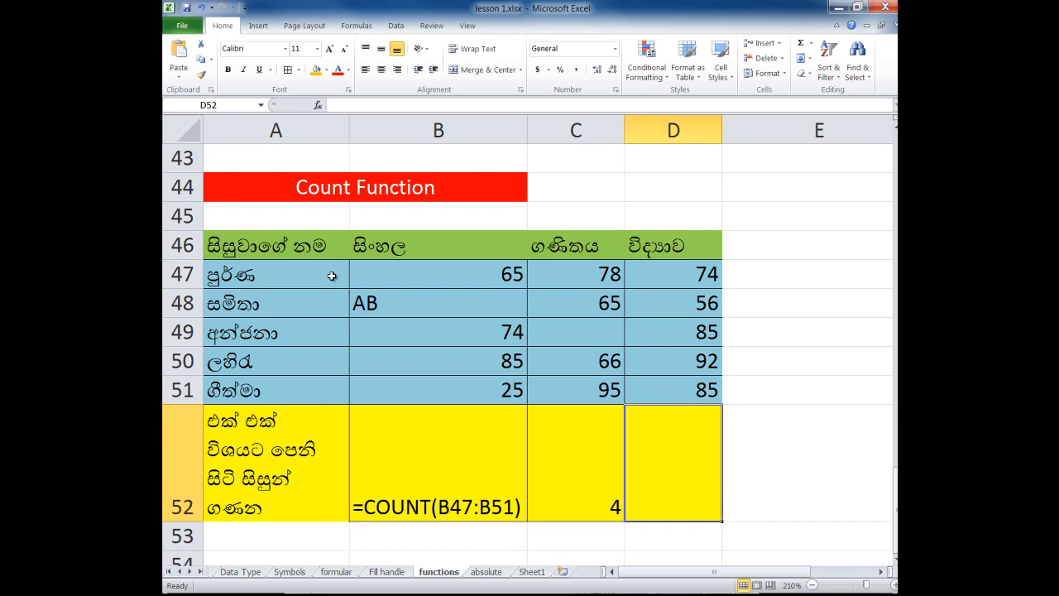
{"action": "key", "text": "Left"}
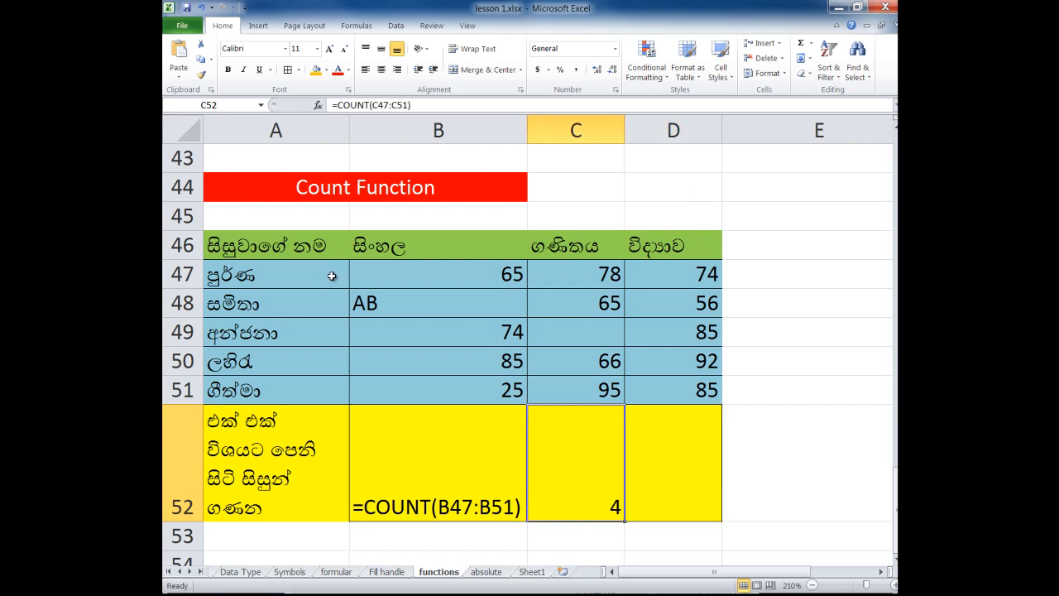
{"action": "left_click_drag", "start_coordinate": [625, 520], "coordinate": [674, 496]}
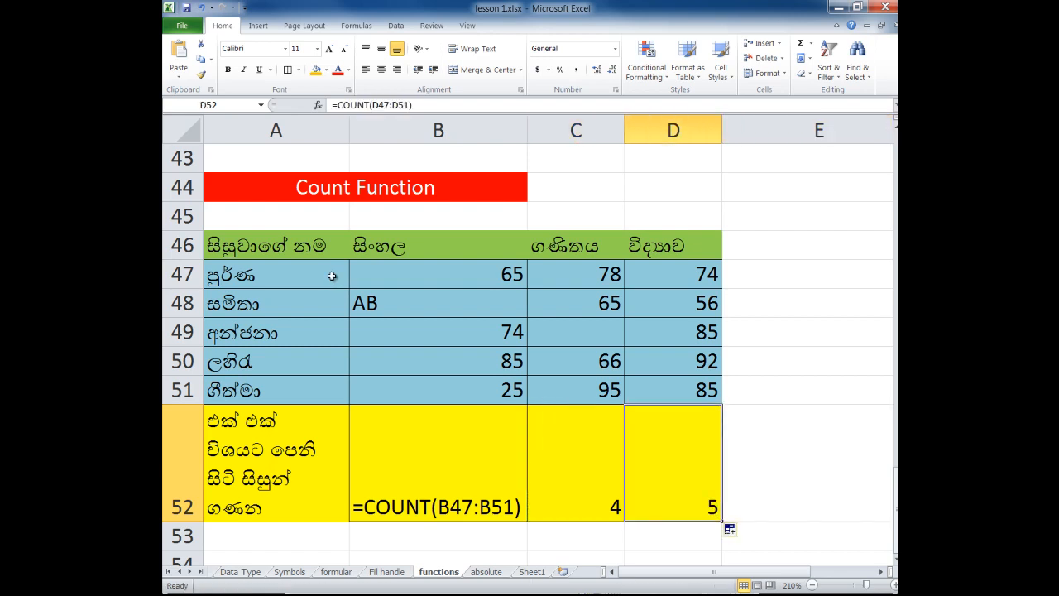
{"action": "key", "text": "Right"}
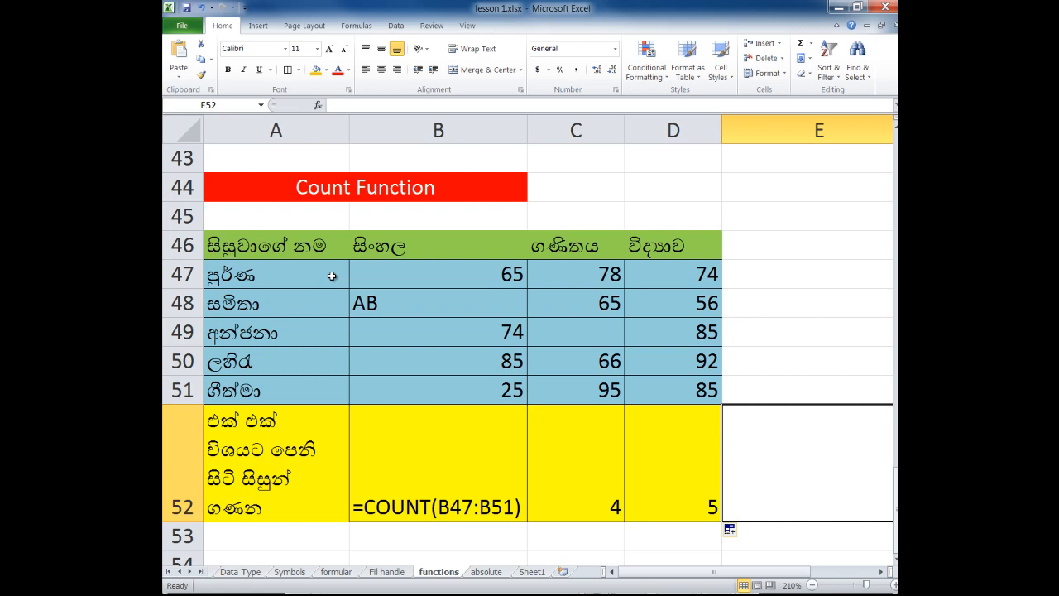
{"action": "key", "text": "Up"}
{"action": "key", "text": "Up"}
{"action": "key", "text": "Up"}
{"action": "key", "text": "Up"}
{"action": "key", "text": "Up"}
{"action": "key", "text": "Up"}
{"action": "key", "text": "Up"}
{"action": "key", "text": "Up"}
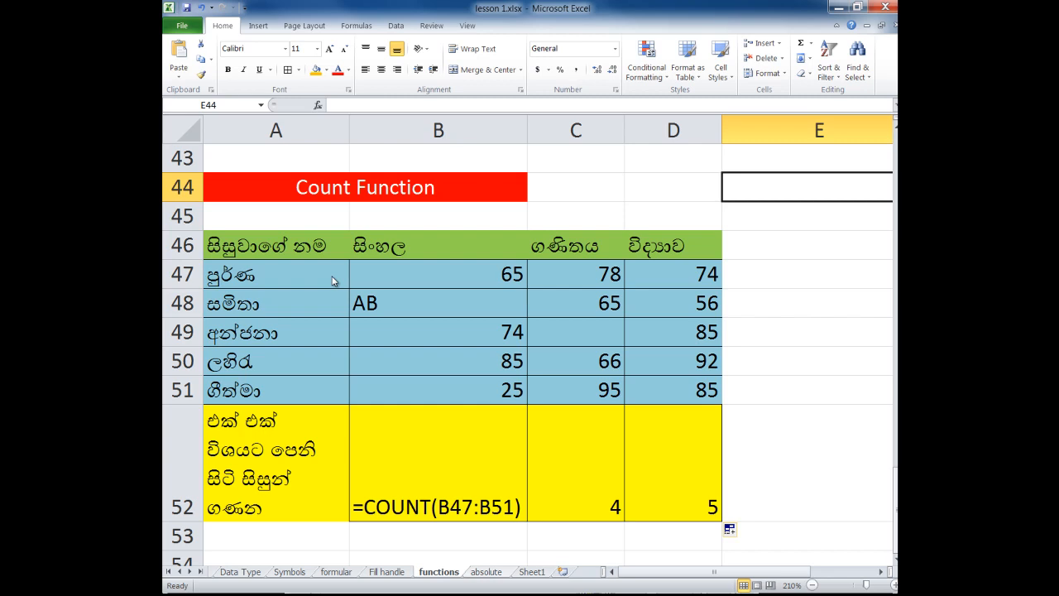
Switch to the absolute sheet and select the blank cell F6 beside the pen cost table.
{"action": "key", "text": "ctrl+Page_Down"}
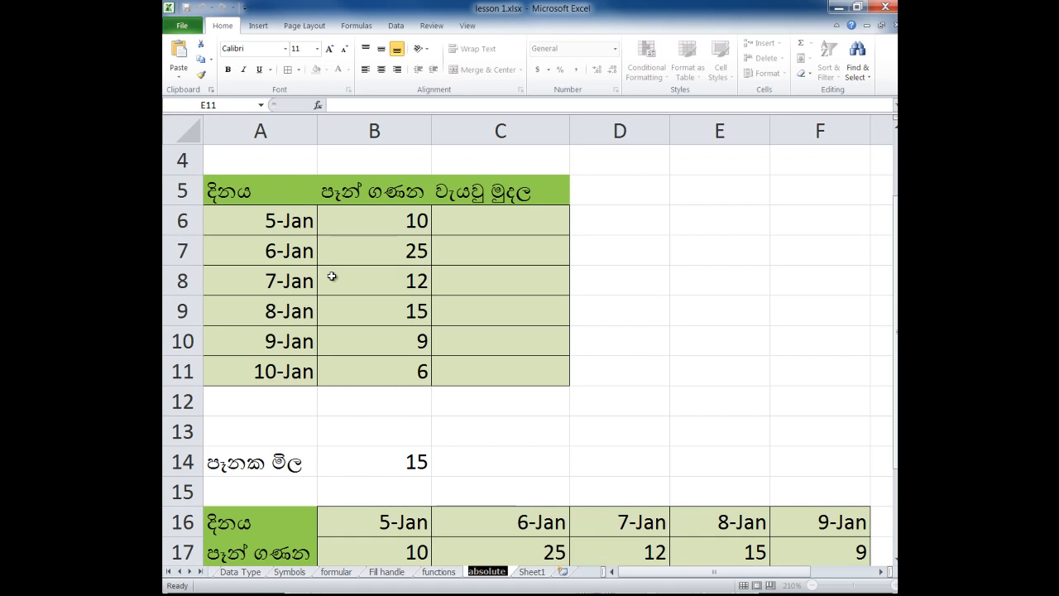
{"action": "key", "text": "Escape"}
{"action": "key", "text": "Right"}
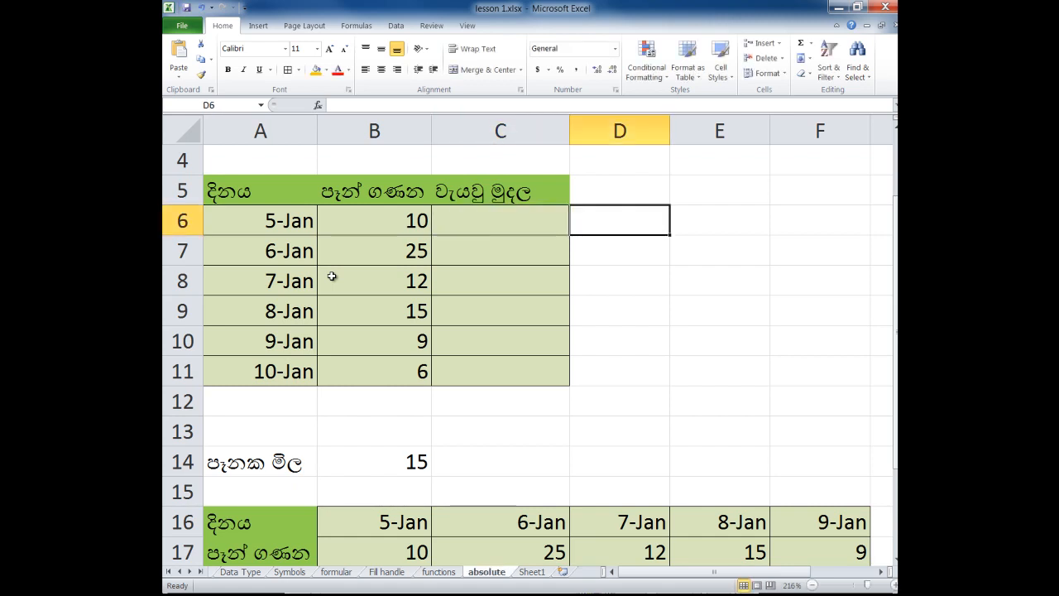
{"action": "key", "text": "Right"}
{"action": "key", "text": "Right"}
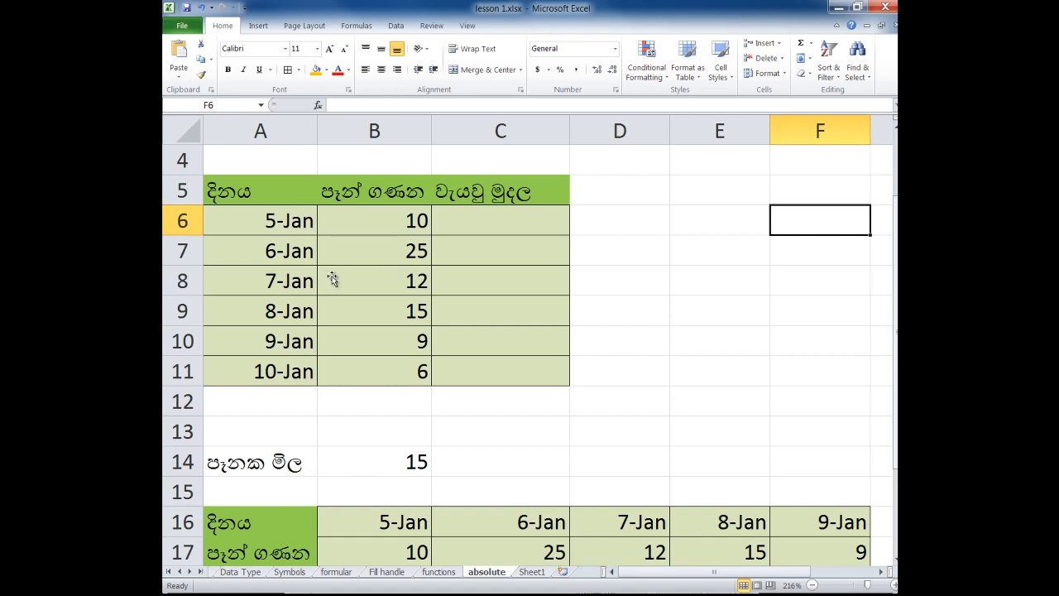
Enter a $ sign in blank cell E8 to show the absolute reference symbol, and clear the cell again.
{"action": "double_click", "coordinate": [720, 281]}
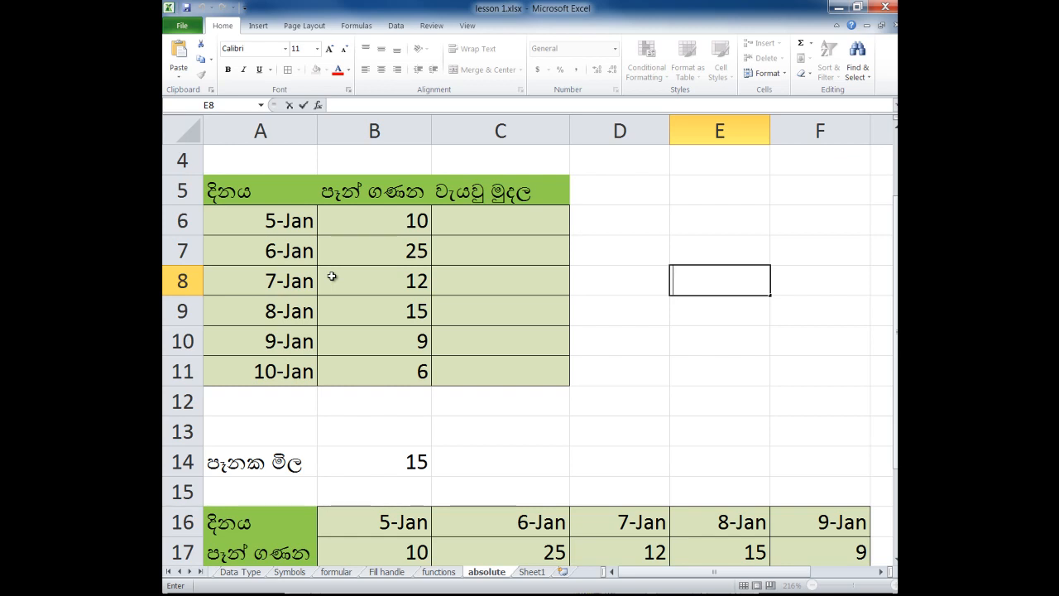
{"action": "type", "text": "$"}
{"action": "key", "text": "Down"}
{"action": "key", "text": "Down"}
{"action": "key", "text": "Left"}
{"action": "key", "text": "Up"}
{"action": "key", "text": "Up"}
{"action": "key", "text": "Right"}
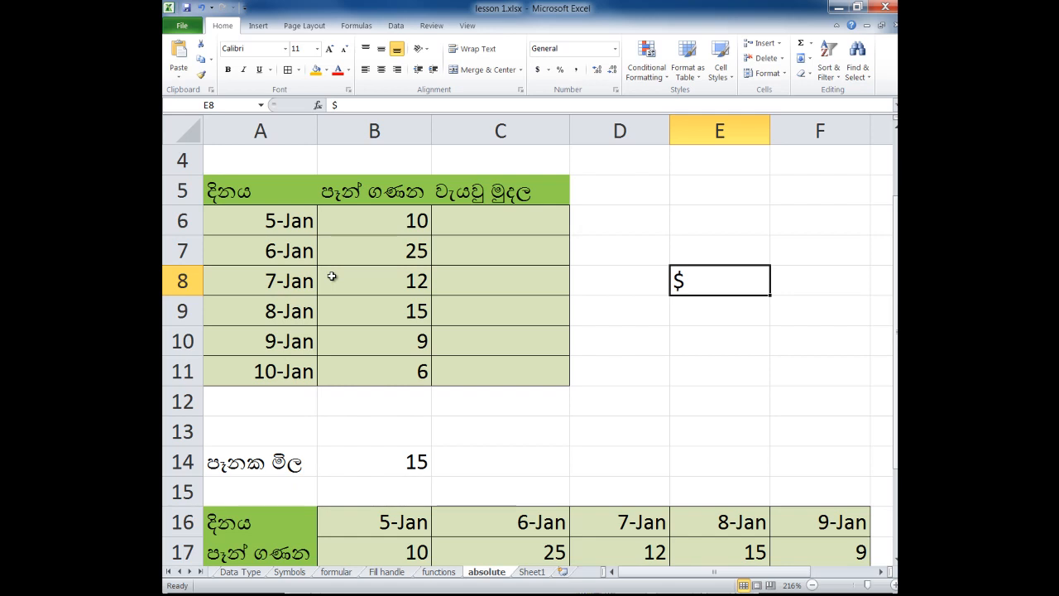
{"action": "key", "text": "Delete"}
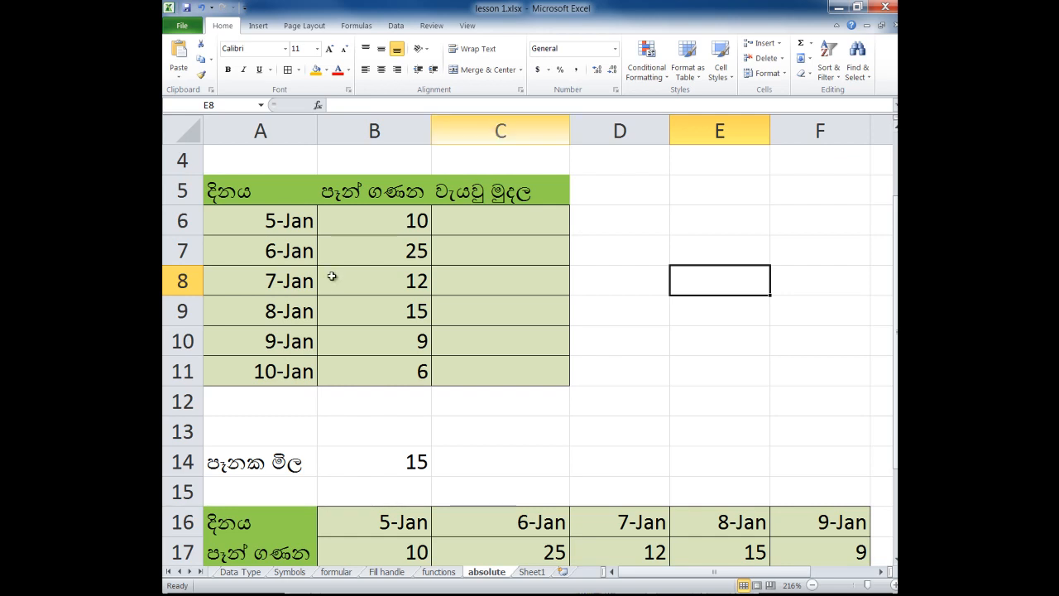
Highlight the dates in A6:A11 of the pen cost table to point them out.
{"action": "key", "text": "Left"}
{"action": "key", "text": "Left"}
{"action": "key", "text": "Up"}
{"action": "key", "text": "Up"}
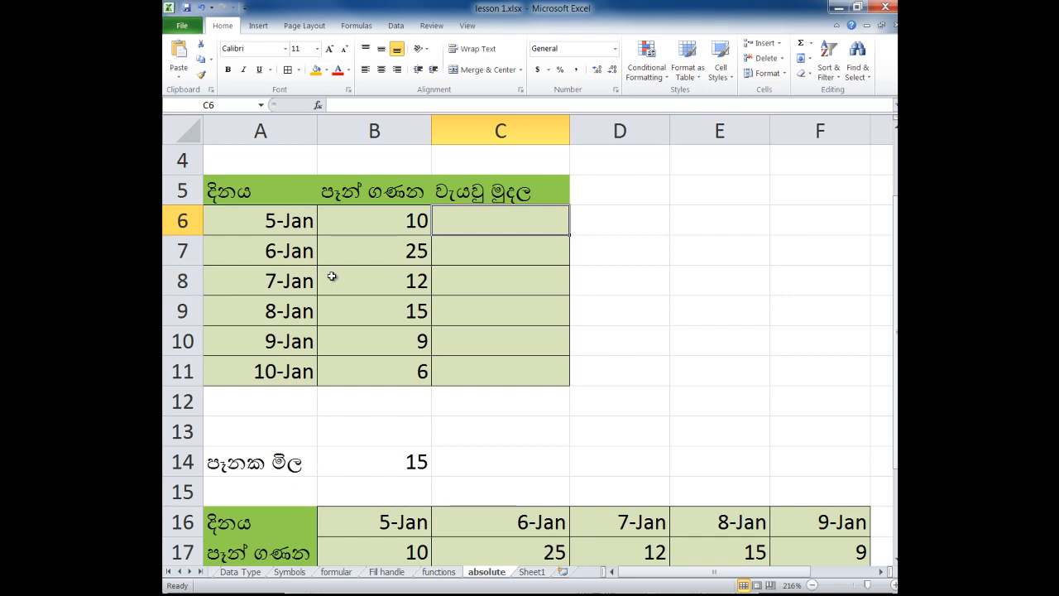
{"action": "key", "text": "Left"}
{"action": "key", "text": "Left"}
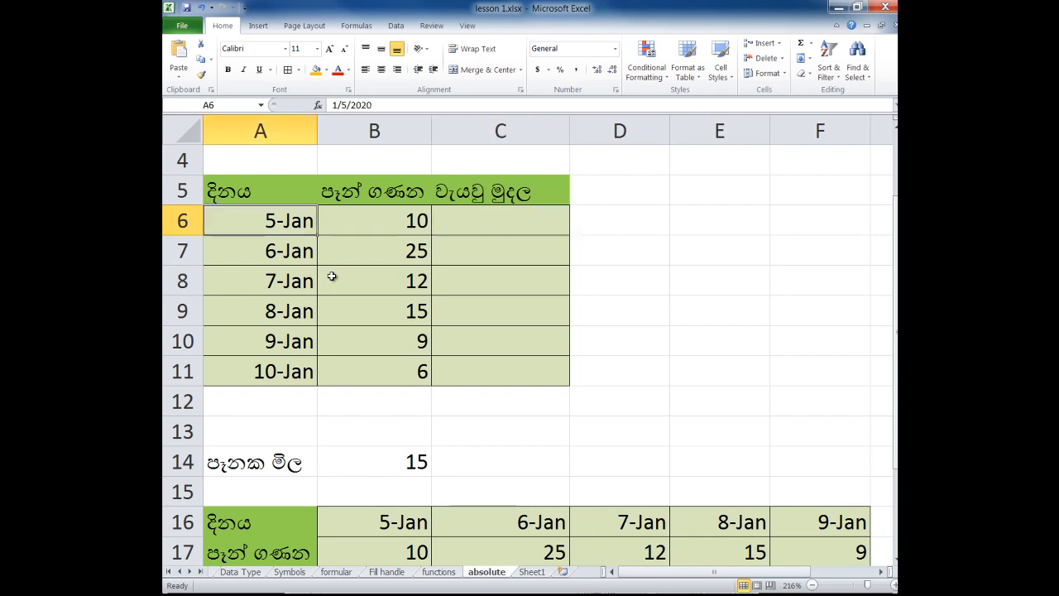
{"action": "key", "text": "shift+Down"}
{"action": "key", "text": "shift+Down"}
{"action": "key", "text": "shift+Down"}
{"action": "key", "text": "shift+Down"}
{"action": "key", "text": "shift+Down"}
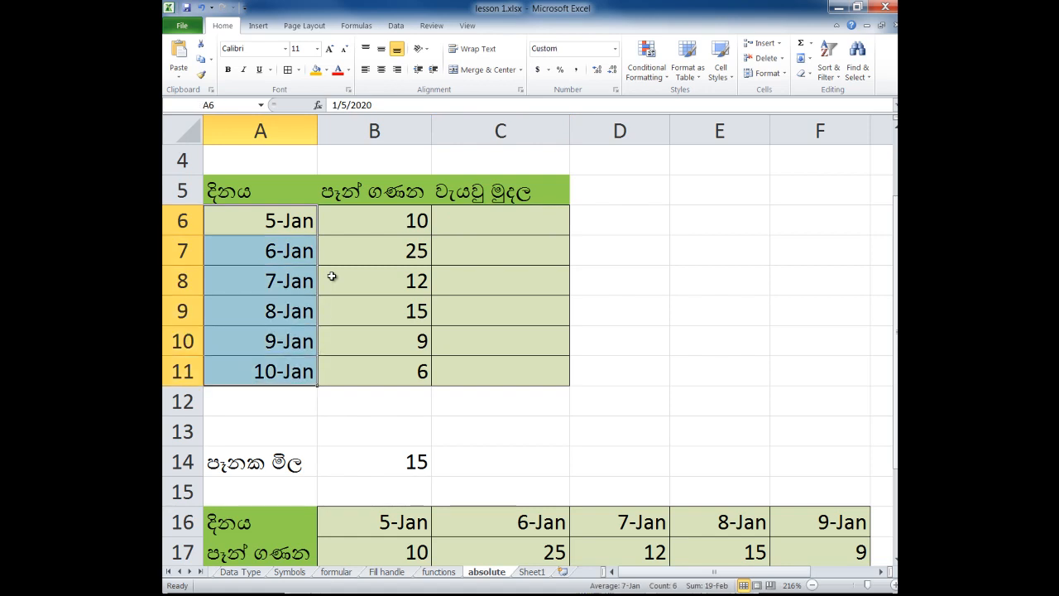
Select the blank cell D14 in the pen price row below the cost table.
{"action": "key", "text": "Right"}
{"action": "key", "text": "Right"}
{"action": "key", "text": "Right"}
{"action": "key", "text": "Down"}
{"action": "key", "text": "Down"}
{"action": "key", "text": "Down"}
{"action": "key", "text": "Down"}
{"action": "key", "text": "Down"}
{"action": "key", "text": "Down"}
{"action": "key", "text": "Down"}
{"action": "key", "text": "Down"}
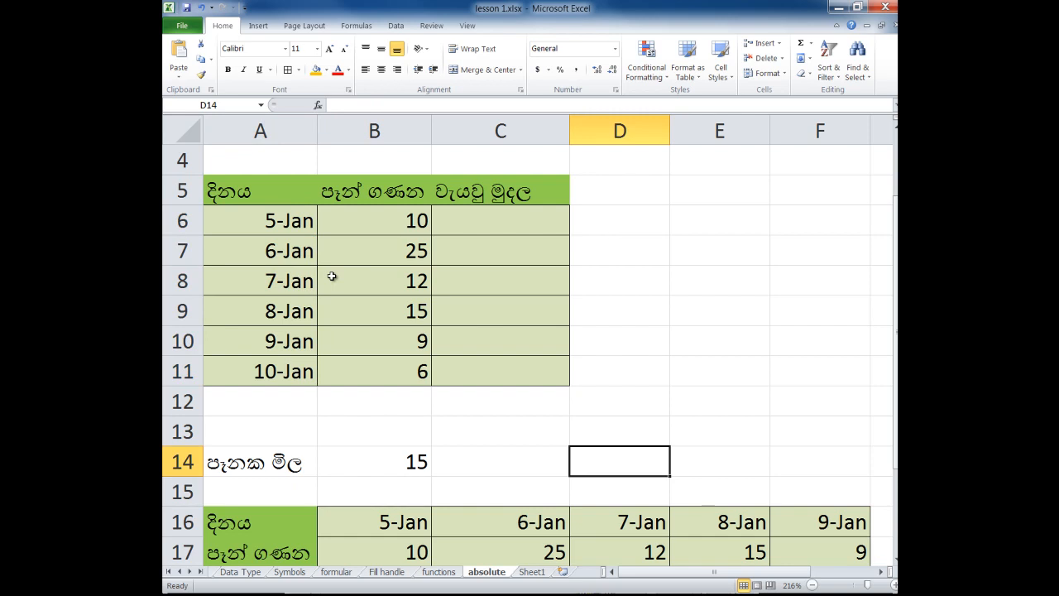
Step through the pen counts in B6:B11 to point out the quantity for each date.
{"action": "key", "text": "Left"}
{"action": "key", "text": "Left"}
{"action": "key", "text": "Up"}
{"action": "key", "text": "Up"}
{"action": "key", "text": "Up"}
{"action": "key", "text": "Up"}
{"action": "key", "text": "Up"}
{"action": "key", "text": "Up"}
{"action": "key", "text": "Up"}
{"action": "key", "text": "Up"}
{"action": "key", "text": "Down"}
{"action": "key", "text": "Down"}
{"action": "key", "text": "Down"}
{"action": "key", "text": "Down"}
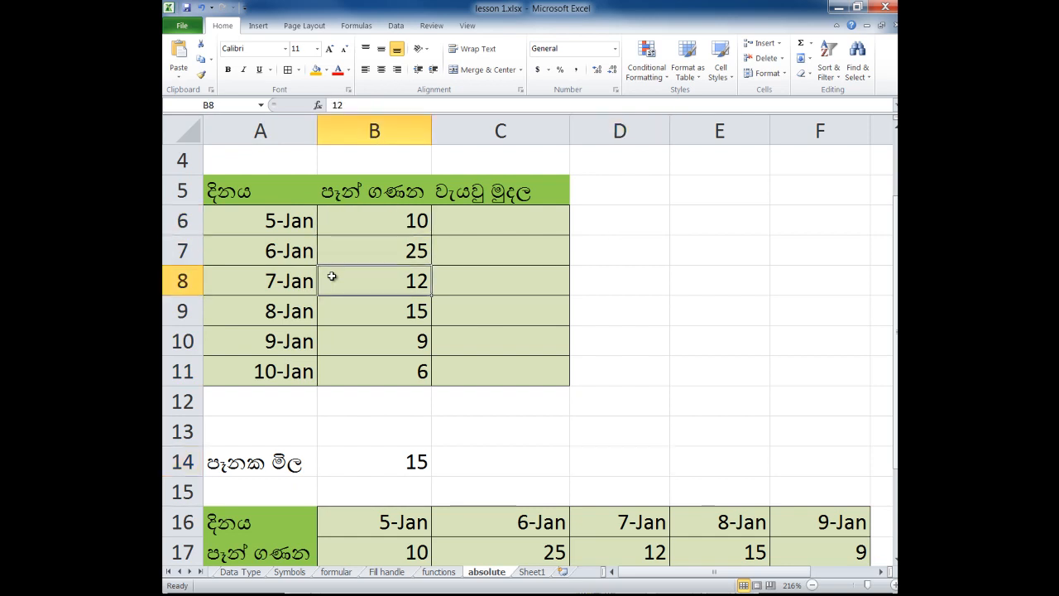
{"action": "key", "text": "F2"}
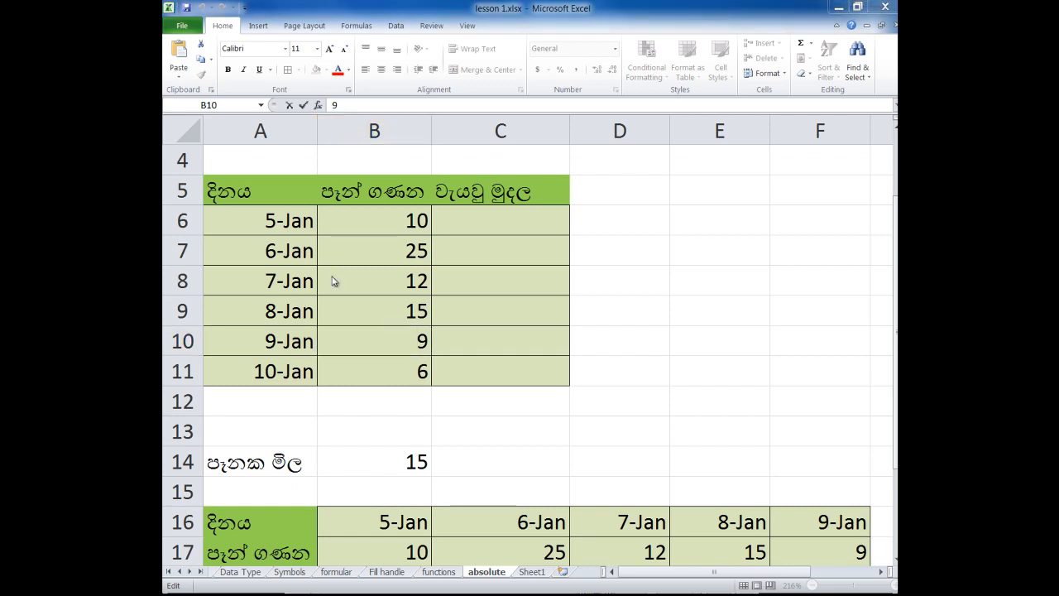
{"action": "key", "text": "Return"}
{"action": "key", "text": "Return"}
{"action": "key", "text": "Return"}
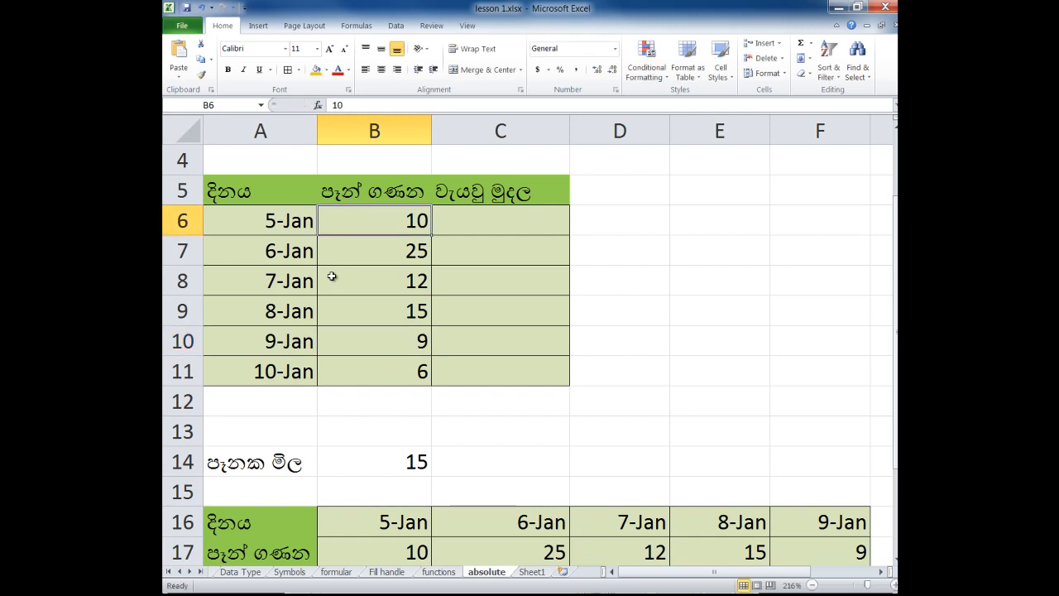
{"action": "key", "text": "Down"}
{"action": "key", "text": "Down"}
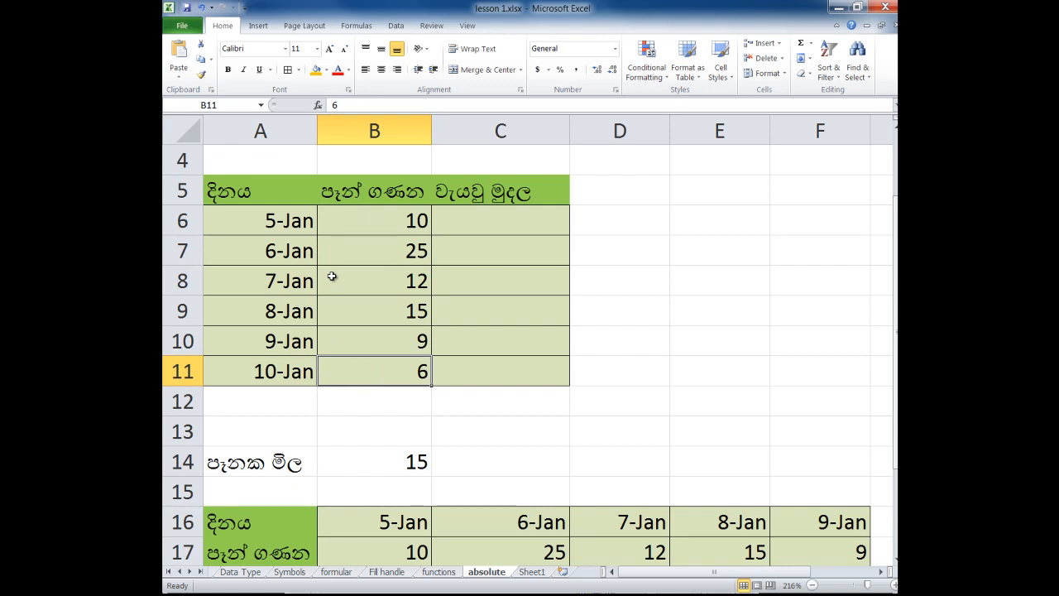
Step through the blank cost cells C6:C8 beside the pen counts to point them out.
{"action": "double_click", "coordinate": [500, 221]}
{"action": "left_click", "coordinate": [500, 251]}
{"action": "key", "text": "Up"}
{"action": "key", "text": "Down"}
{"action": "key", "text": "Down"}
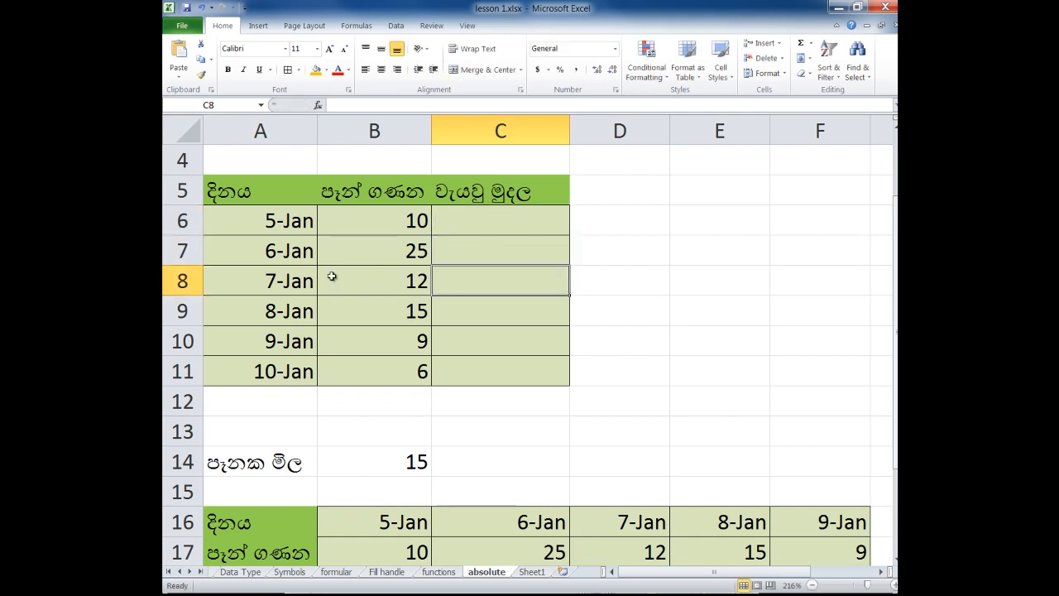
Move repeatedly between the pen price in B14 and the pen counts above it to show which values are multiplied.
{"action": "left_click", "coordinate": [375, 462]}
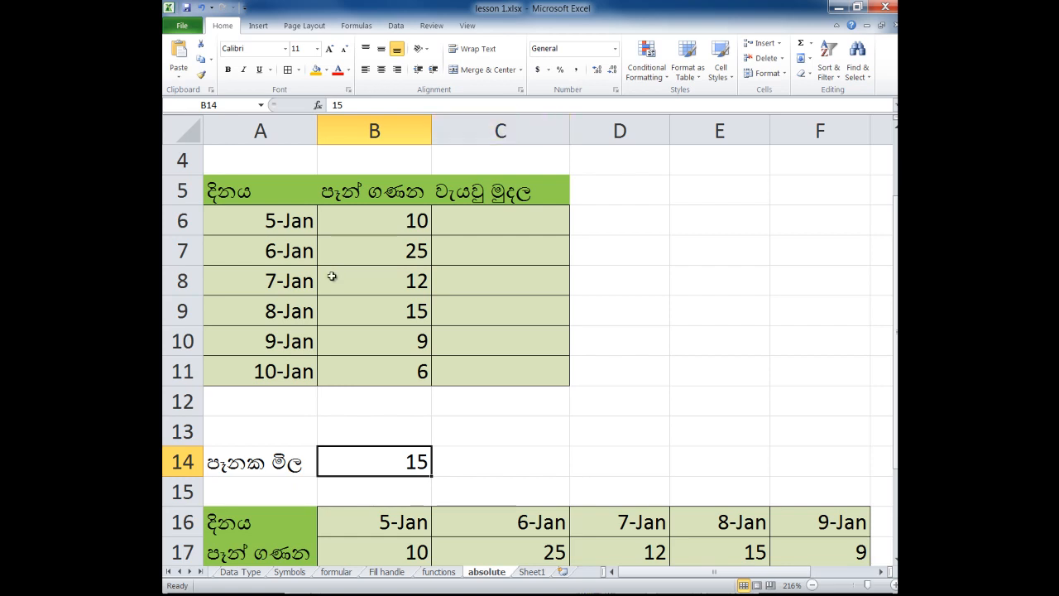
{"action": "key", "text": "Up"}
{"action": "key", "text": "Up"}
{"action": "key", "text": "Up"}
{"action": "key", "text": "Up"}
{"action": "key", "text": "Up"}
{"action": "key", "text": "Up"}
{"action": "key", "text": "Up"}
{"action": "key", "text": "Up"}
{"action": "key", "text": "Down"}
{"action": "key", "text": "Down"}
{"action": "key", "text": "Down"}
{"action": "key", "text": "Down"}
{"action": "key", "text": "Down"}
{"action": "key", "text": "Down"}
{"action": "key", "text": "Down"}
{"action": "key", "text": "Down"}
{"action": "key", "text": "Up"}
{"action": "key", "text": "Up"}
{"action": "key", "text": "Up"}
{"action": "key", "text": "Up"}
{"action": "key", "text": "Up"}
{"action": "key", "text": "Up"}
{"action": "key", "text": "Up"}
{"action": "key", "text": "Up"}
{"action": "key", "text": "Down"}
{"action": "key", "text": "Down"}
{"action": "key", "text": "Down"}
{"action": "key", "text": "Down"}
{"action": "key", "text": "Down"}
{"action": "key", "text": "Down"}
{"action": "key", "text": "Down"}
{"action": "key", "text": "Down"}
{"action": "key", "text": "Up"}
{"action": "key", "text": "Up"}
{"action": "key", "text": "Up"}
{"action": "key", "text": "Up"}
{"action": "key", "text": "Up"}
{"action": "key", "text": "Up"}
{"action": "key", "text": "Up"}
{"action": "key", "text": "Down"}
{"action": "key", "text": "Down"}
{"action": "key", "text": "Down"}
{"action": "key", "text": "Down"}
{"action": "key", "text": "Down"}
{"action": "key", "text": "Down"}
{"action": "key", "text": "Down"}
{"action": "key", "text": "Up"}
{"action": "key", "text": "Up"}
{"action": "key", "text": "Up"}
{"action": "key", "text": "Up"}
{"action": "key", "text": "Up"}
{"action": "key", "text": "Up"}
{"action": "key", "text": "Up"}
{"action": "key", "text": "Up"}
Enter the formula =B6*B14 in C6 to calculate the cost for 5-Jan.
{"action": "key", "text": "Right"}
{"action": "type", "text": "="}
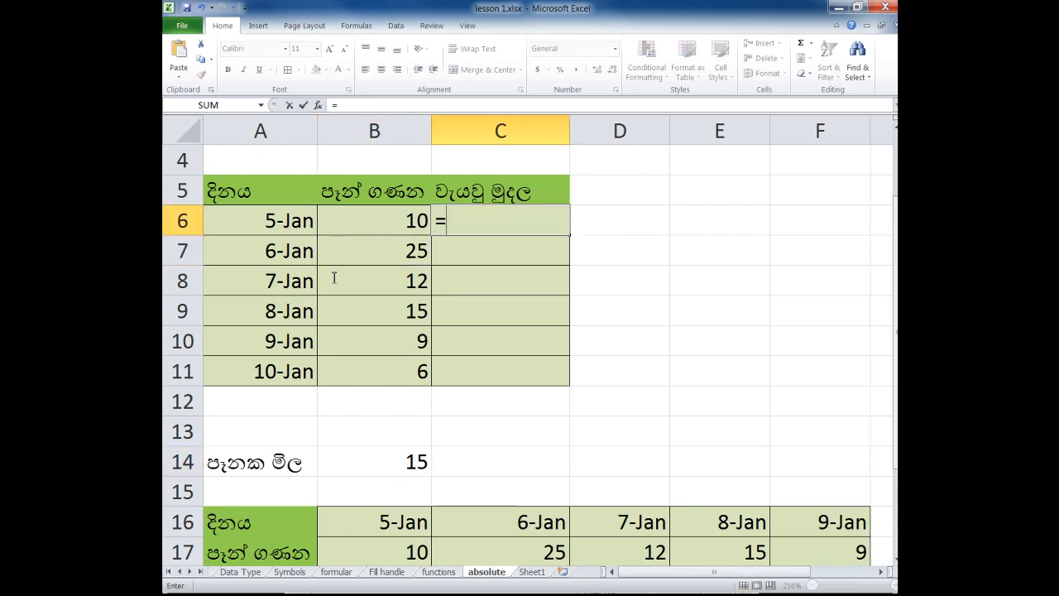
{"action": "key", "text": "Left"}
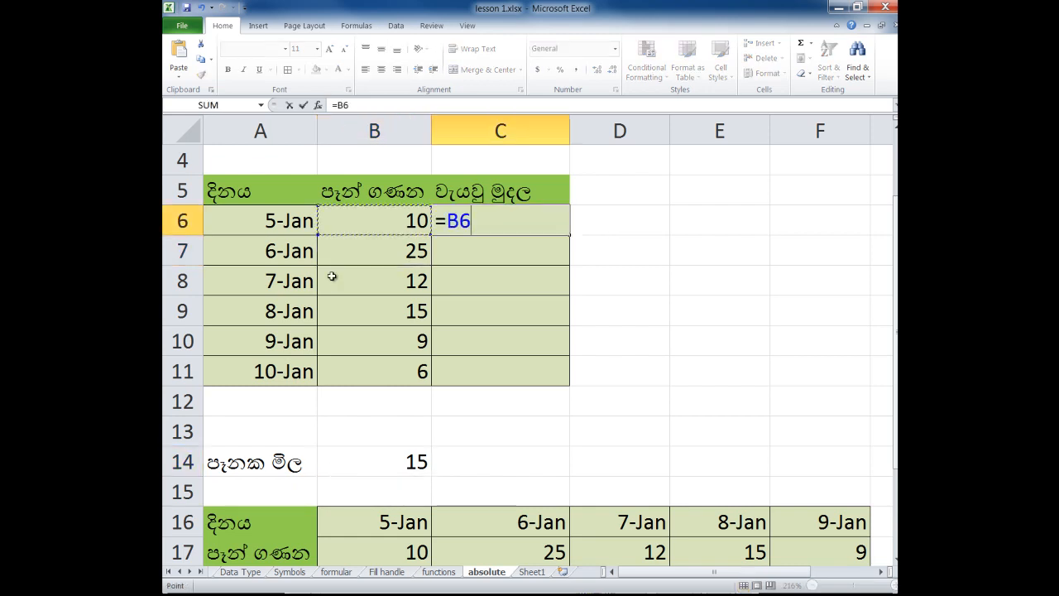
{"action": "type", "text": "*"}
{"action": "key", "text": "Left"}
{"action": "key", "text": "Down"}
{"action": "key", "text": "Down"}
{"action": "key", "text": "Down"}
{"action": "key", "text": "Down"}
{"action": "key", "text": "Down"}
{"action": "key", "text": "Down"}
{"action": "key", "text": "Down"}
{"action": "key", "text": "Down"}
{"action": "key", "text": "Return"}
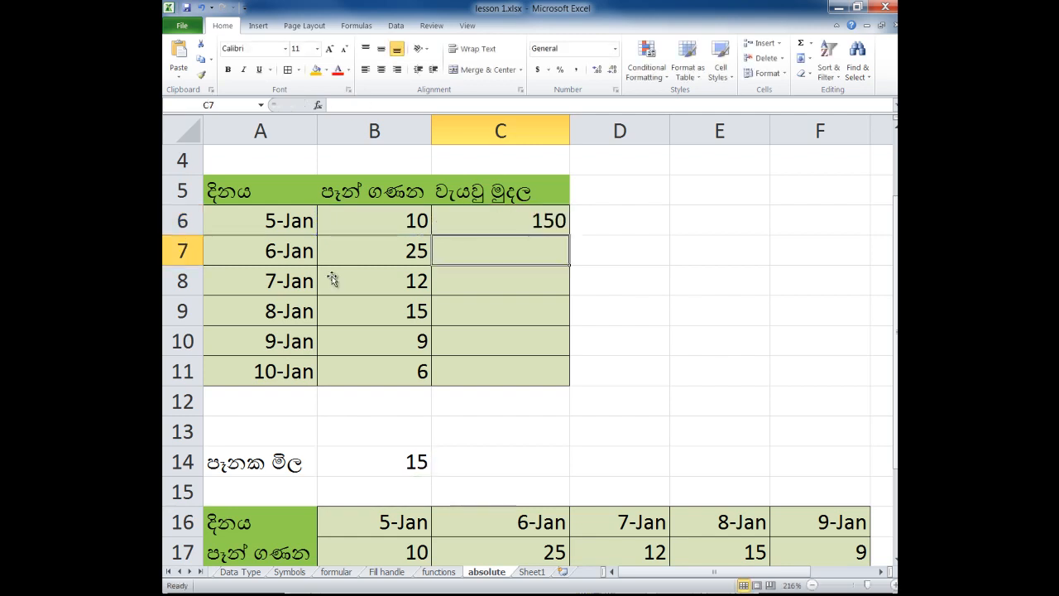
Enter the formula =B7*B14 in C7 to calculate the cost for 6-Jan.
{"action": "type", "text": "="}
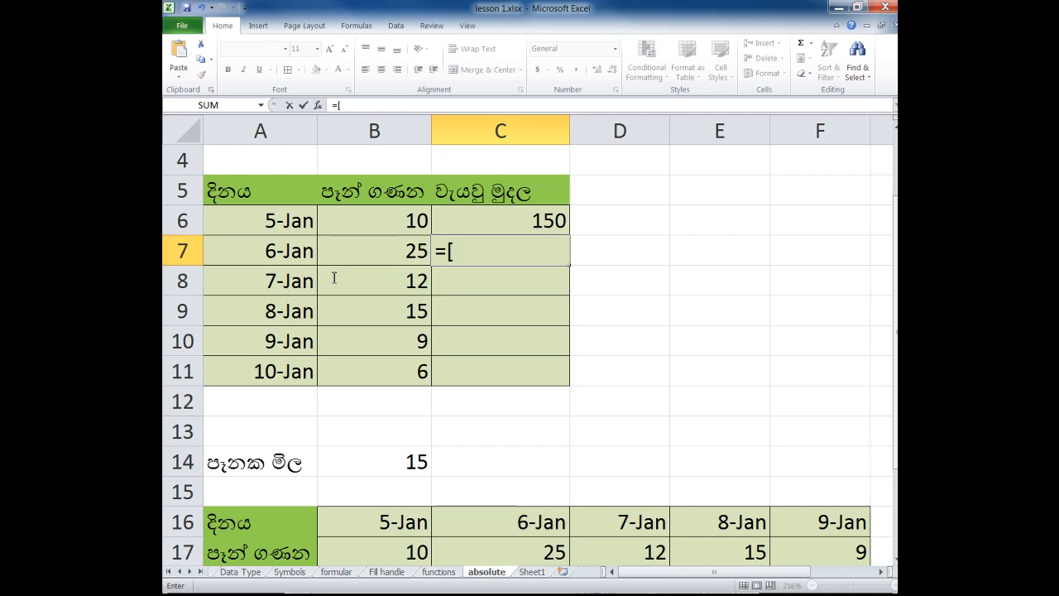
{"action": "key", "text": "Left"}
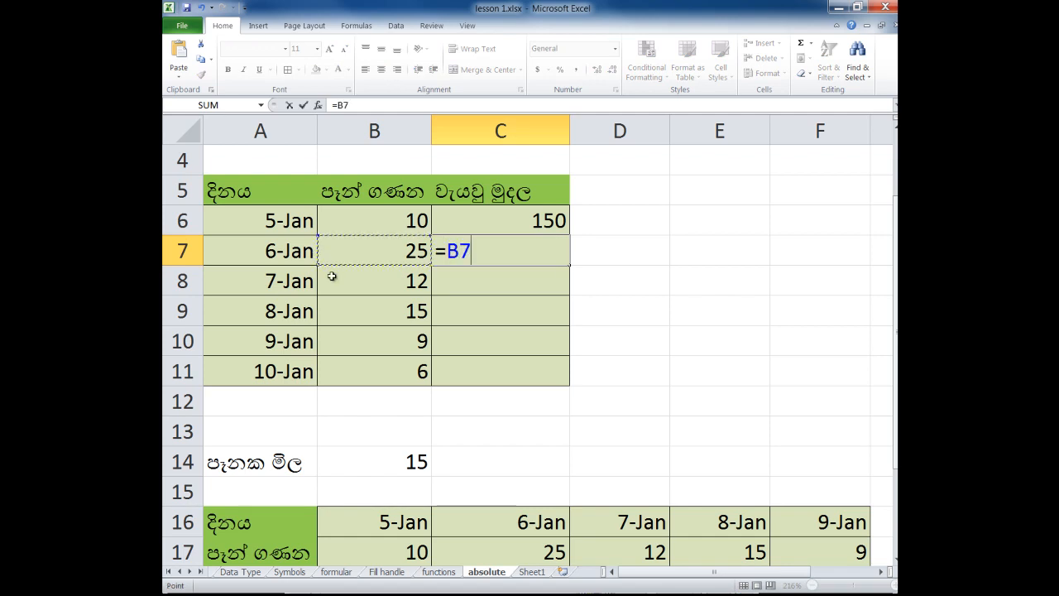
{"action": "type", "text": "*"}
{"action": "key", "text": "Left"}
{"action": "key", "text": "Down"}
{"action": "key", "text": "Down"}
{"action": "key", "text": "Down"}
{"action": "key", "text": "Down"}
{"action": "key", "text": "Down"}
{"action": "key", "text": "Down"}
{"action": "key", "text": "Down"}
{"action": "key", "text": "Return"}
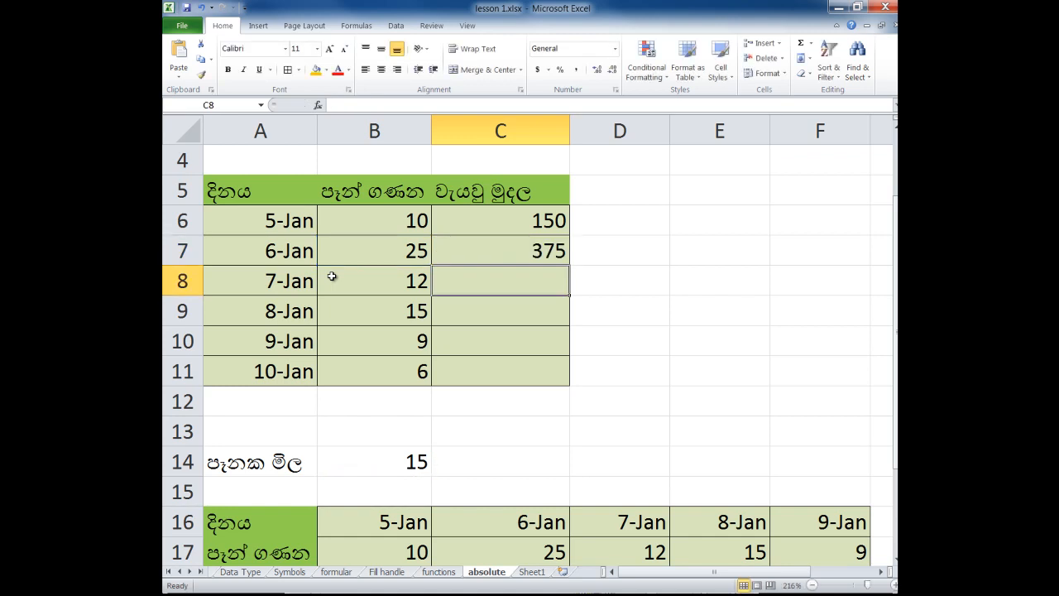
Clear the two cost formulas from C6:C7.
{"action": "key", "text": "Up"}
{"action": "key", "text": "Up"}
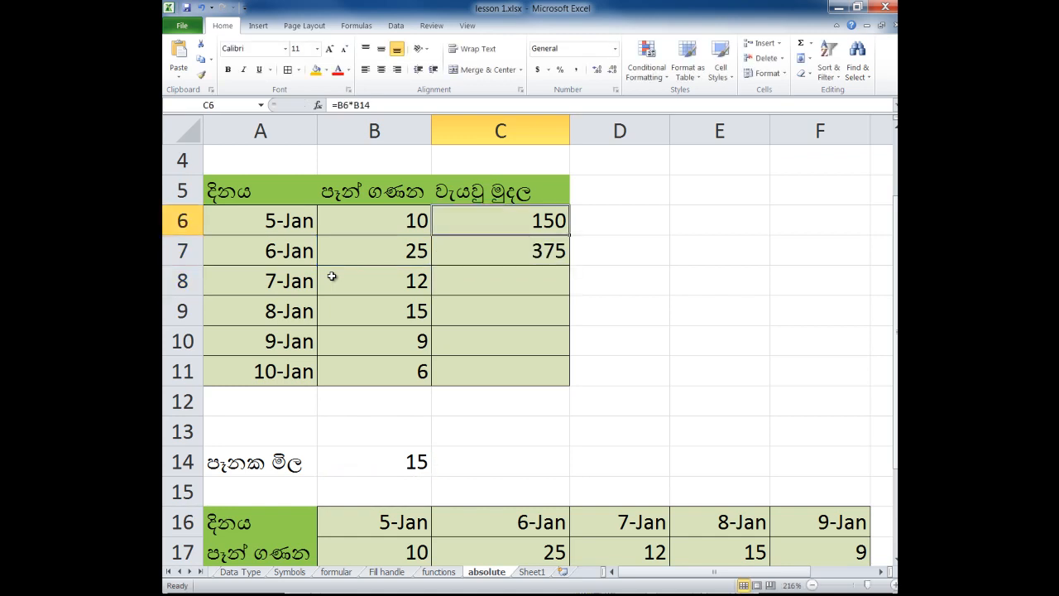
{"action": "key", "text": "shift+Down"}
{"action": "key", "text": "Delete"}
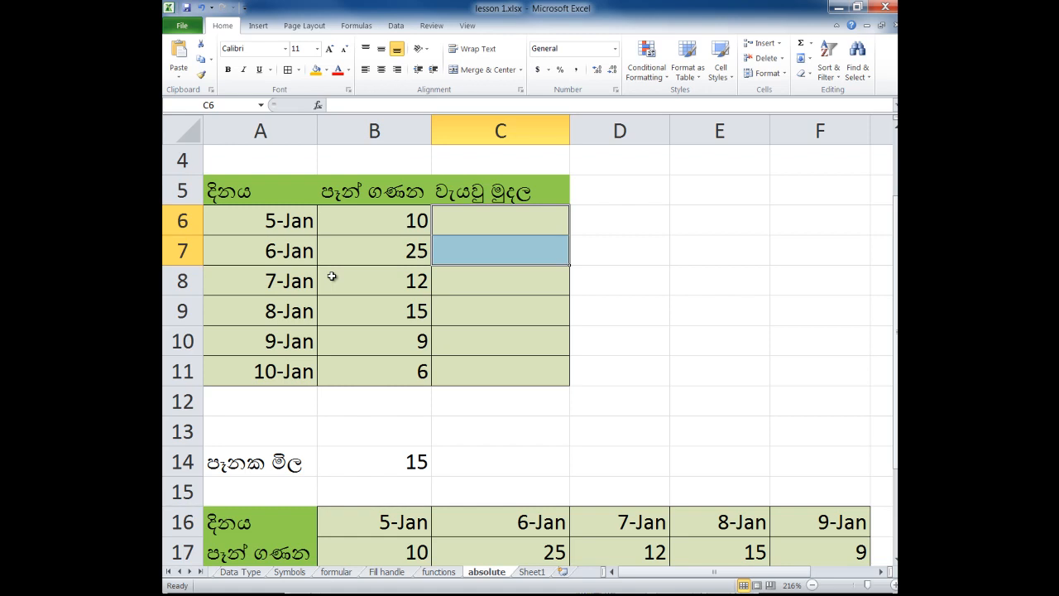
Re-enter the formula =B6*B14 in C6, multiplying the 5-Jan pen count by the pen price.
{"action": "key", "text": "shift+Up"}
{"action": "key", "text": "Right"}
{"action": "key", "text": "Left"}
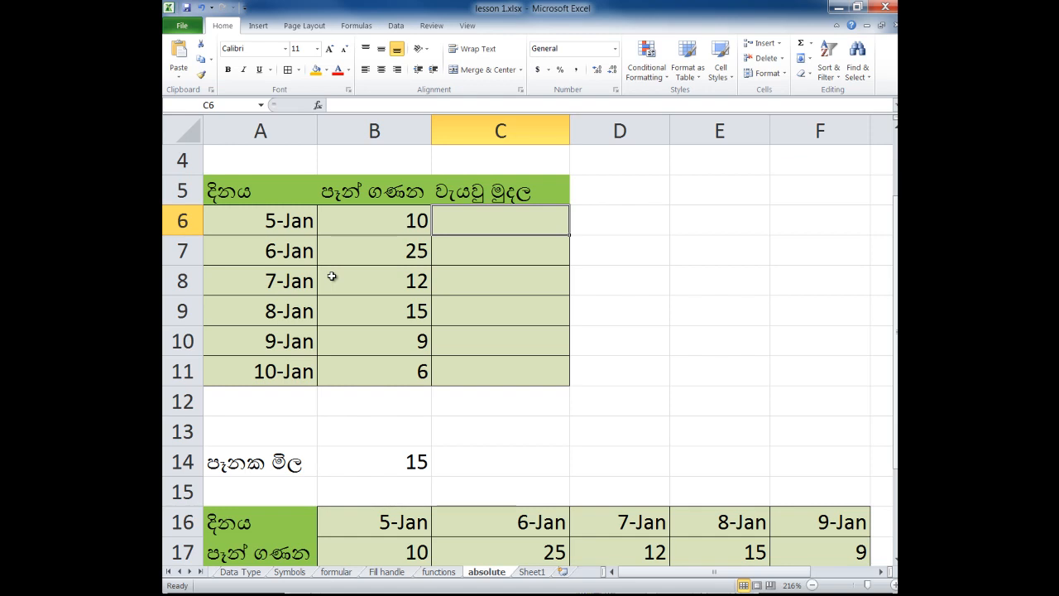
{"action": "type", "text": "="}
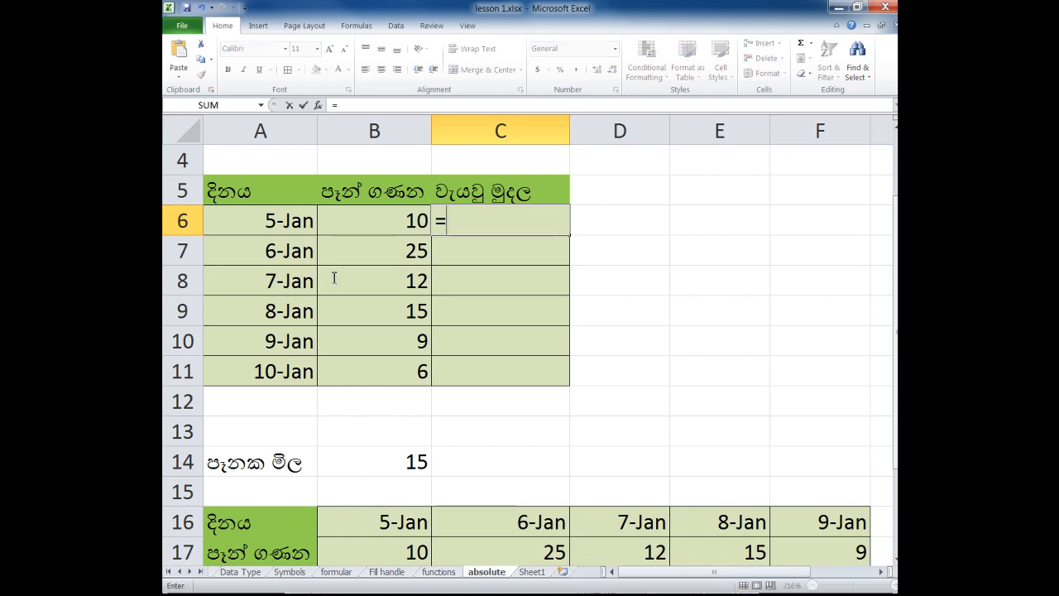
{"action": "key", "text": "Left"}
{"action": "type", "text": "*"}
{"action": "key", "text": "Left"}
{"action": "key", "text": "Down"}
{"action": "key", "text": "Down"}
{"action": "key", "text": "Down"}
{"action": "key", "text": "Down"}
{"action": "key", "text": "Down"}
{"action": "key", "text": "Down"}
{"action": "key", "text": "Down"}
{"action": "key", "text": "Down"}
{"action": "key", "text": "Return"}
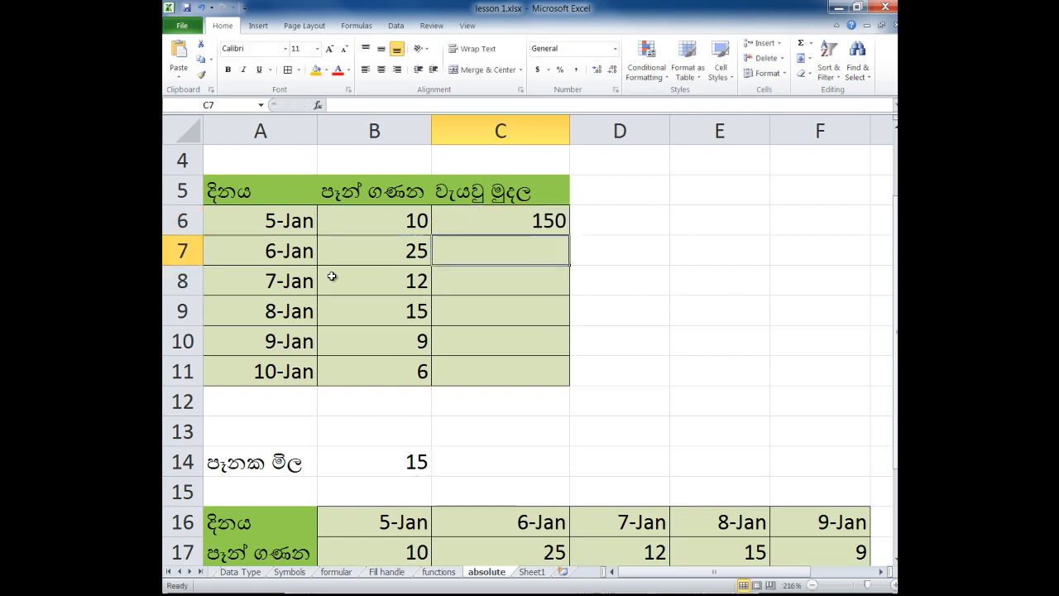
Show the formula in C6 as plain text by adding an apostrophe in front of =B6*B14.
{"action": "key", "text": "Up"}
{"action": "key", "text": "F2"}
{"action": "key", "text": "Left"}
{"action": "key", "text": "Left"}
{"action": "key", "text": "Left"}
{"action": "key", "text": "Left"}
{"action": "key", "text": "Left"}
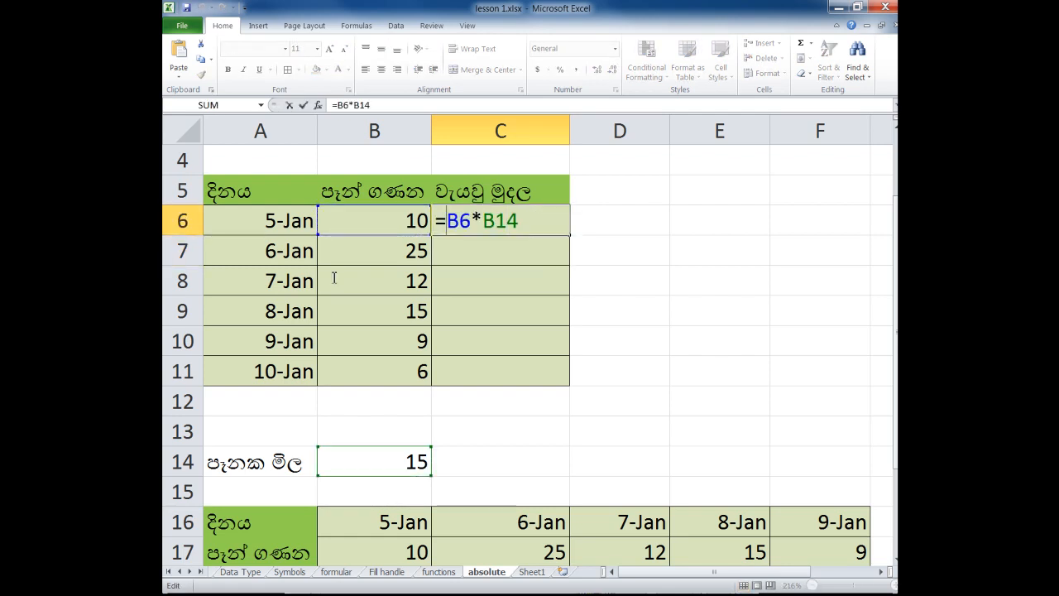
{"action": "key", "text": "Left"}
{"action": "type", "text": "'"}
{"action": "key", "text": "Return"}
{"action": "key", "text": "Left"}
{"action": "key", "text": "Right"}
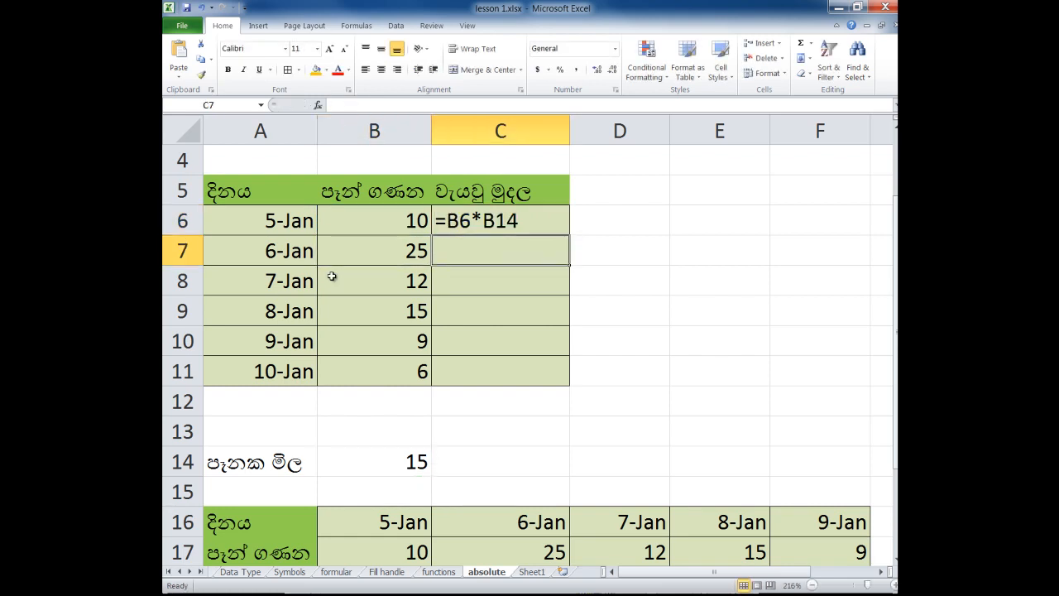
Enter =B7*B14 in C7 as visible text for the 6-Jan cost.
{"action": "type", "text": "="}
{"action": "key", "text": "Left"}
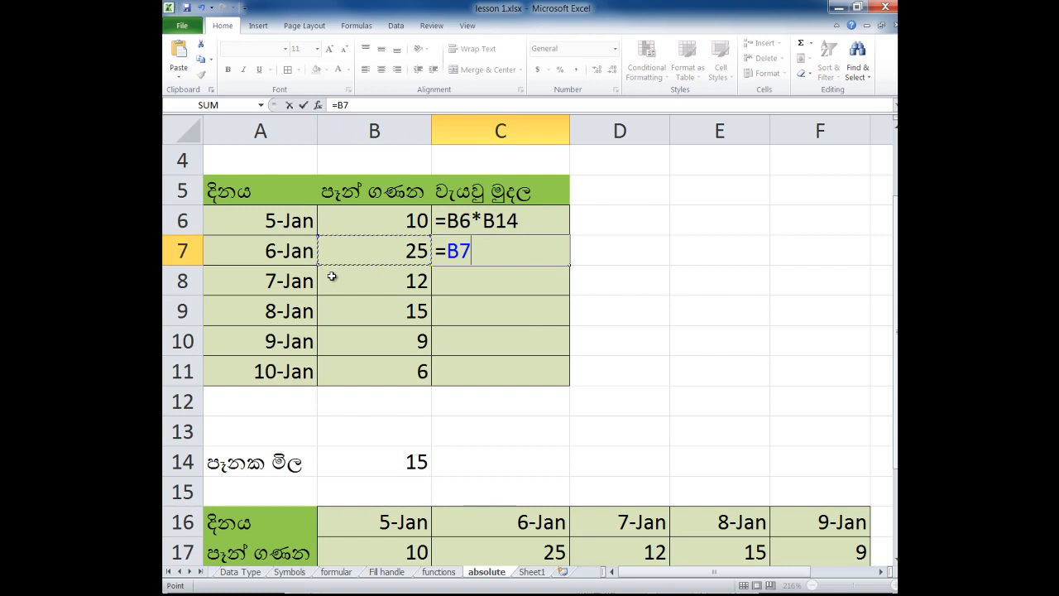
{"action": "type", "text": "*"}
{"action": "key", "text": "Left"}
{"action": "key", "text": "Down"}
{"action": "key", "text": "Down"}
{"action": "key", "text": "Down"}
{"action": "key", "text": "Down"}
{"action": "key", "text": "Down"}
{"action": "key", "text": "Down"}
{"action": "key", "text": "Down"}
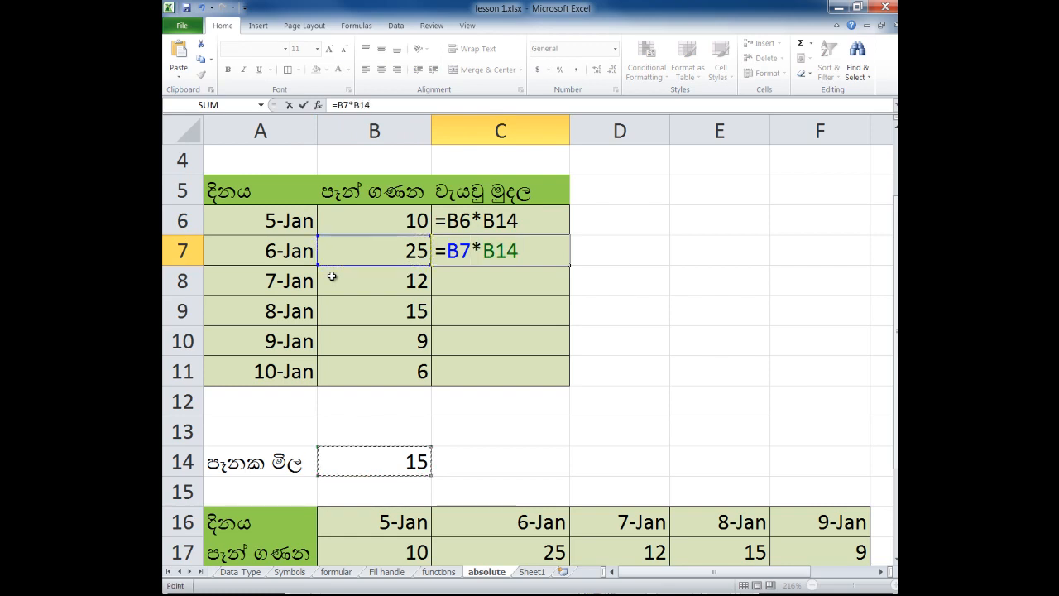
{"action": "key", "text": "Return"}
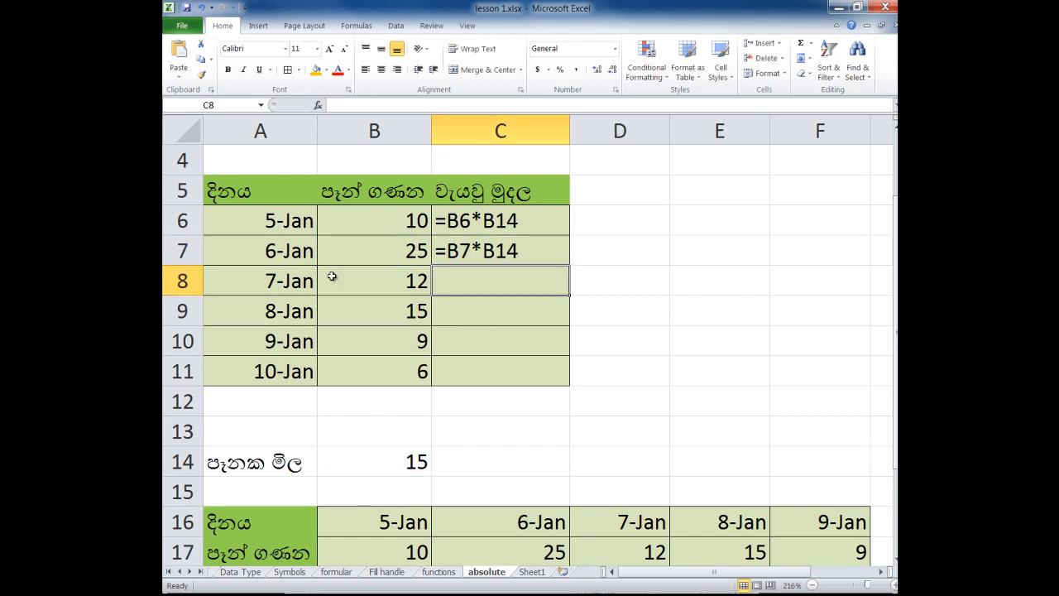
Build =B8*B14 in C8 and put an apostrophe in front so the formula shows as text.
{"action": "type", "text": "="}
{"action": "key", "text": "Left"}
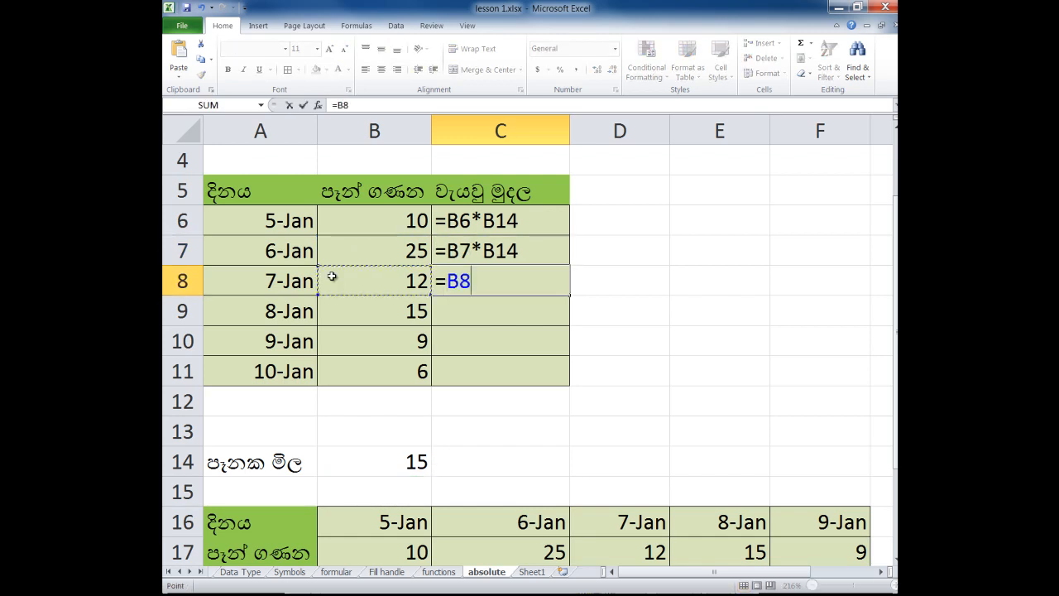
{"action": "type", "text": "*"}
{"action": "key", "text": "Left"}
{"action": "key", "text": "Down"}
{"action": "key", "text": "Down"}
{"action": "key", "text": "Down"}
{"action": "key", "text": "Down"}
{"action": "key", "text": "Down"}
{"action": "key", "text": "Down"}
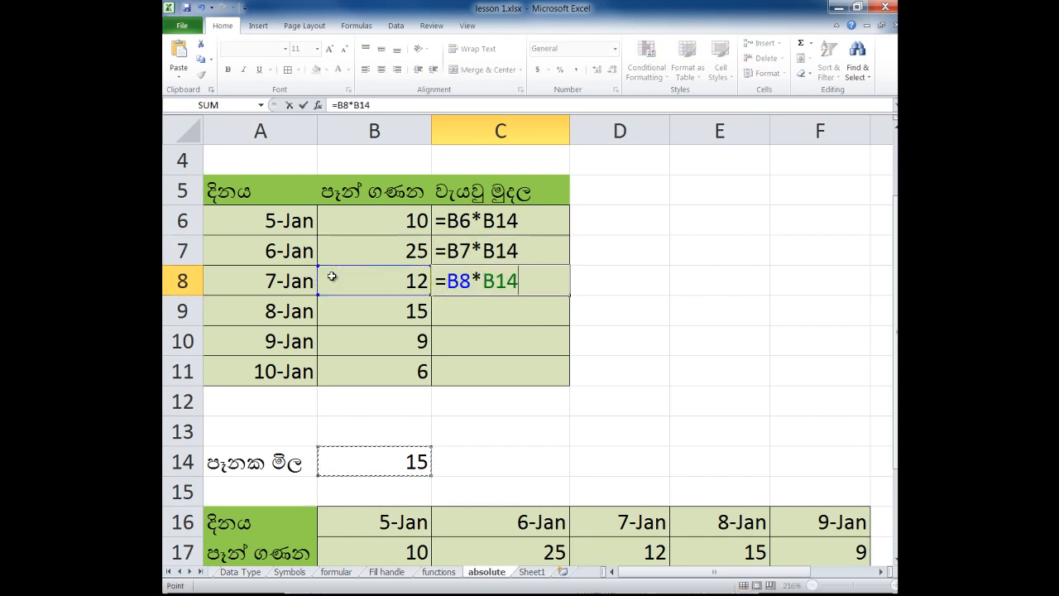
{"action": "key", "text": "F2"}
{"action": "key", "text": "Home"}
{"action": "type", "text": "'"}
{"action": "key", "text": "Return"}
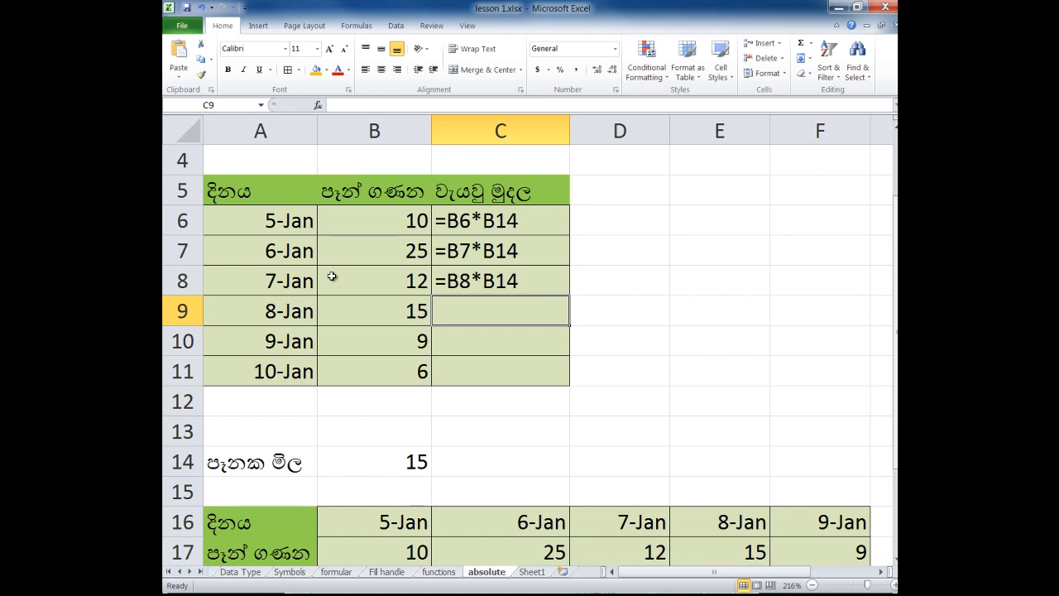
Examine the formula texts in C6:C8, comparing the pen count references with the B14 price reference in each row.
{"action": "key", "text": "Up"}
{"action": "key", "text": "Up"}
{"action": "key", "text": "Up"}
{"action": "key", "text": "shift+Down"}
{"action": "key", "text": "shift+Down"}
{"action": "key", "text": "Down"}
{"action": "key", "text": "Down"}
{"action": "key", "text": "F2"}
{"action": "key", "text": "Left"}
{"action": "key", "text": "Left"}
{"action": "key", "text": "Delete"}
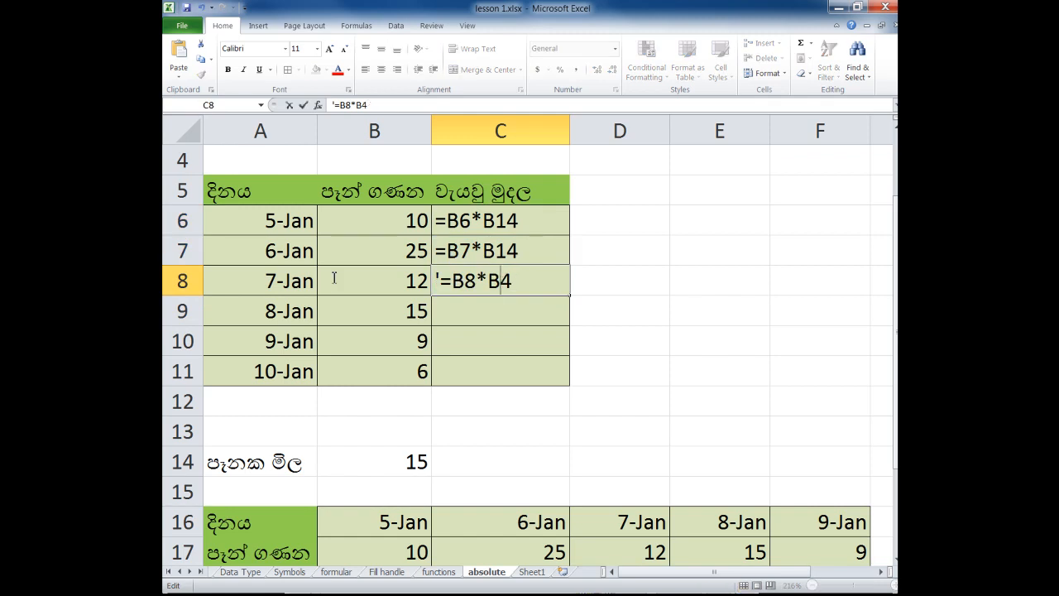
{"action": "key", "text": "Escape"}
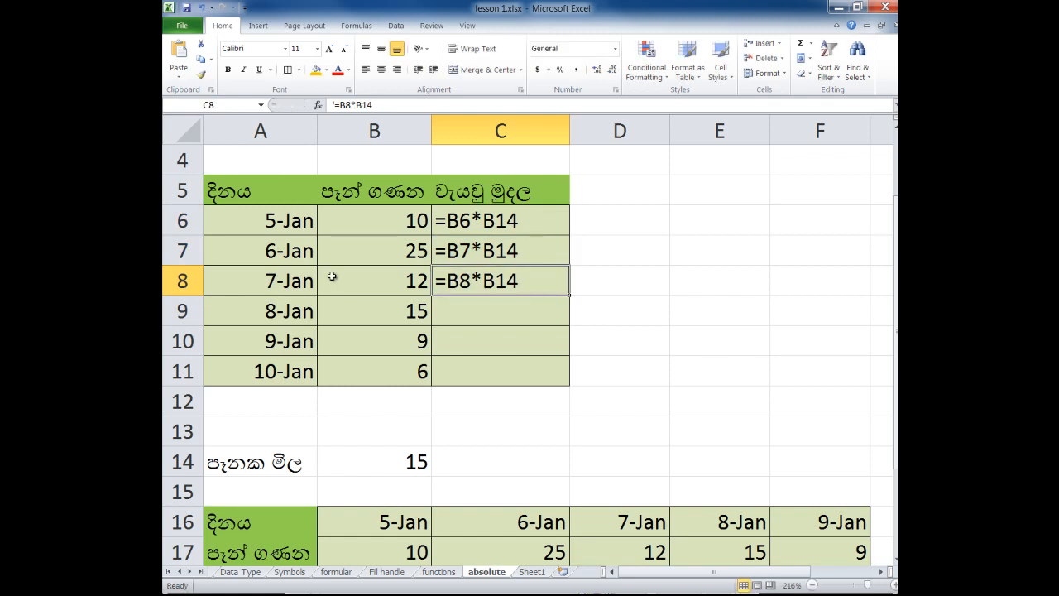
{"action": "key", "text": "Up"}
{"action": "key", "text": "Up"}
{"action": "key", "text": "shift+Down"}
{"action": "key", "text": "Down"}
{"action": "key", "text": "Down"}
{"action": "key", "text": "F2"}
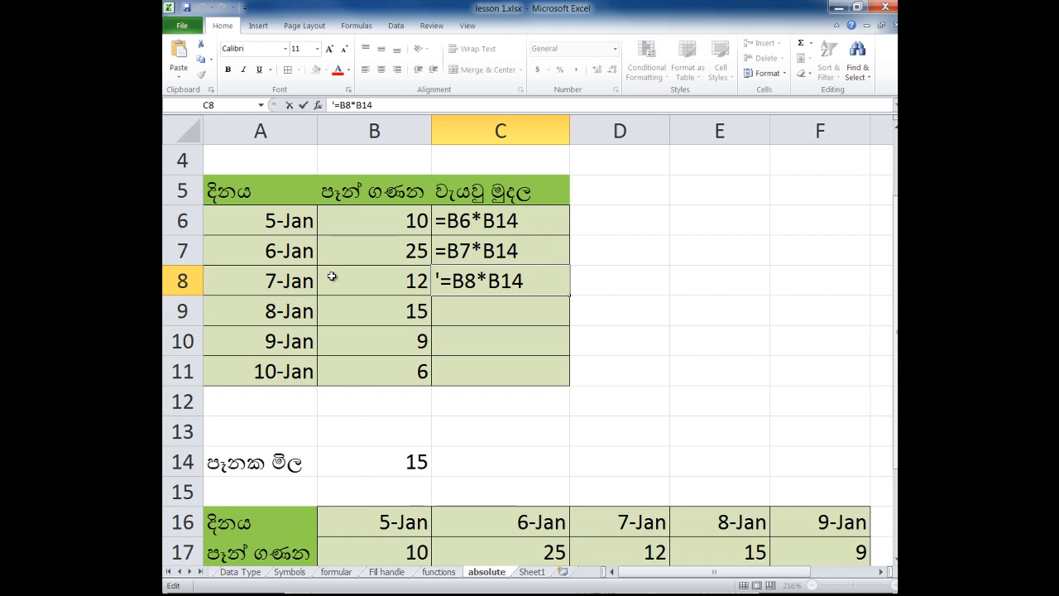
{"action": "key", "text": "Escape"}
{"action": "key", "text": "Up"}
{"action": "key", "text": "Up"}
{"action": "key", "text": "F2"}
{"action": "key", "text": "Return"}
Clear the three formula texts from C6:C8.
{"action": "key", "text": "Up"}
{"action": "key", "text": "shift+Down"}
{"action": "key", "text": "shift+Down"}
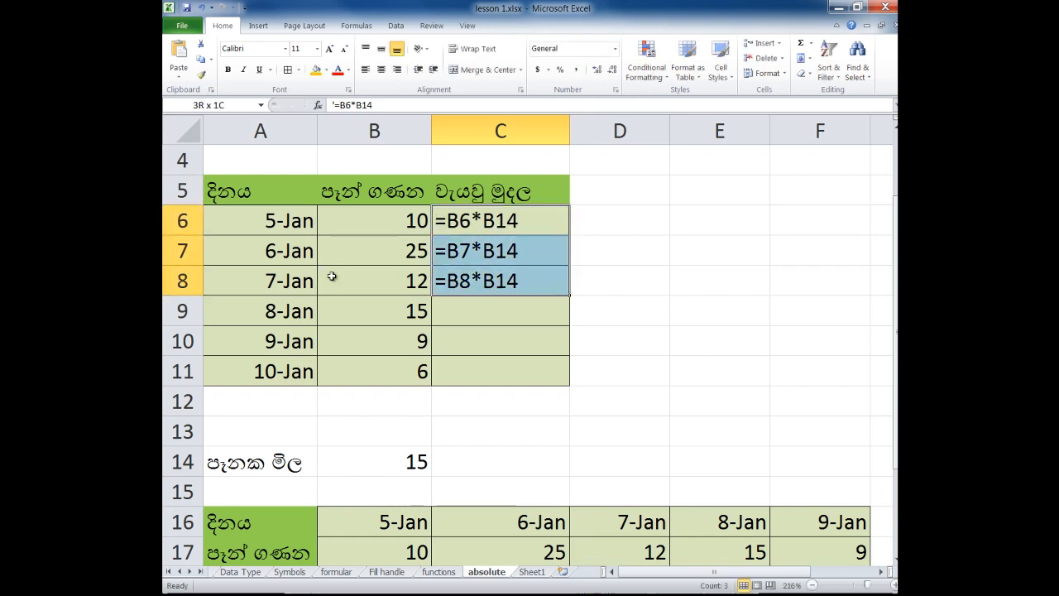
{"action": "key", "text": "Delete"}
{"action": "key", "text": "shift+Up"}
{"action": "key", "text": "shift+Up"}
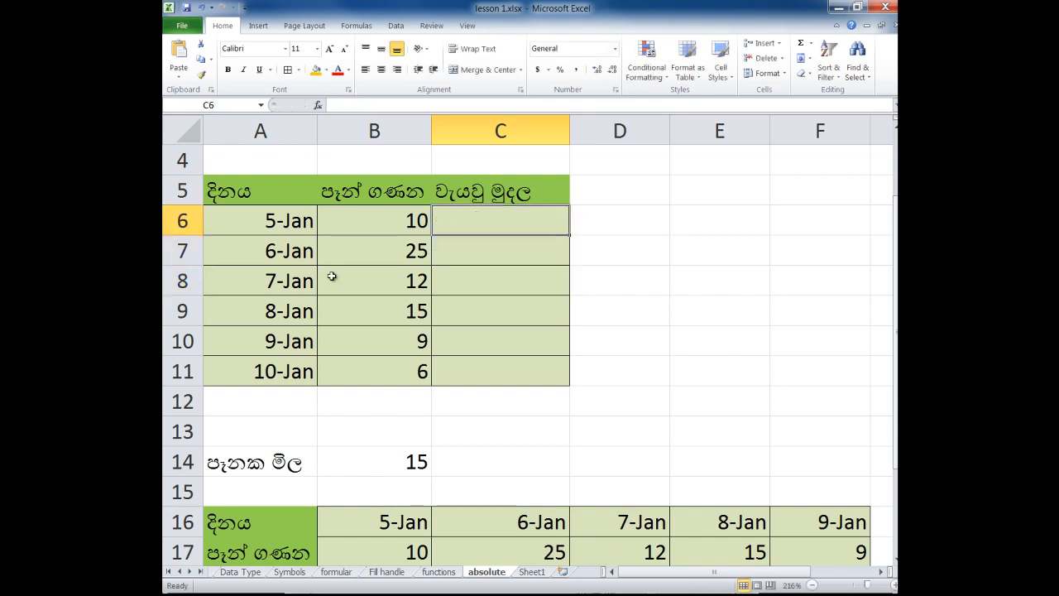
Enter the live formula =B6*B14 in C6 to calculate the 5-Jan cost.
{"action": "type", "text": "="}
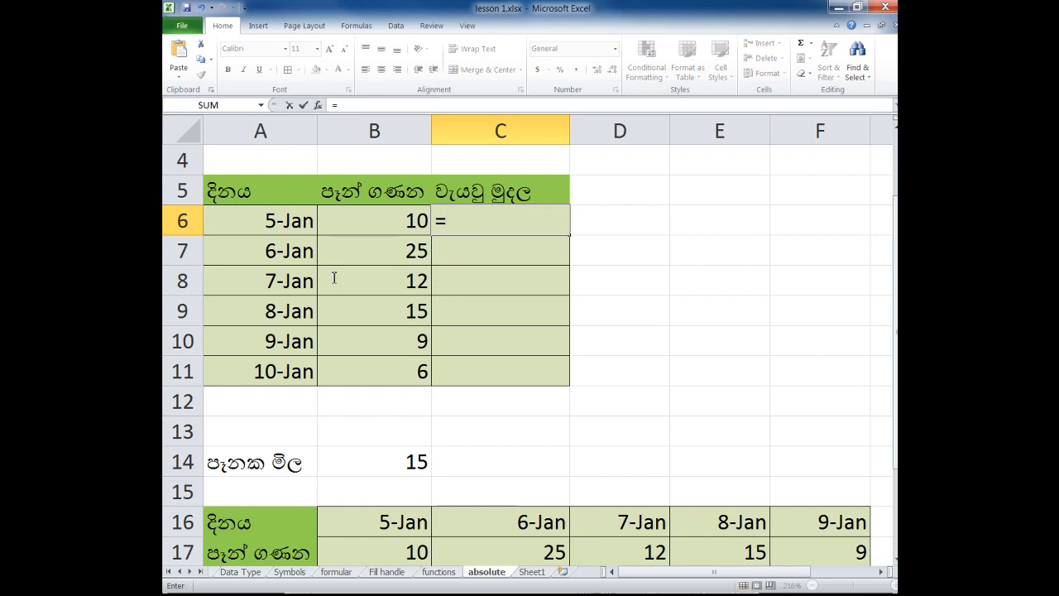
{"action": "key", "text": "Left"}
{"action": "type", "text": "*"}
{"action": "key", "text": "Left"}
{"action": "key", "text": "Down"}
{"action": "key", "text": "Down"}
{"action": "key", "text": "Down"}
{"action": "key", "text": "Down"}
{"action": "key", "text": "Down"}
{"action": "key", "text": "Down"}
{"action": "key", "text": "Down"}
{"action": "key", "text": "Down"}
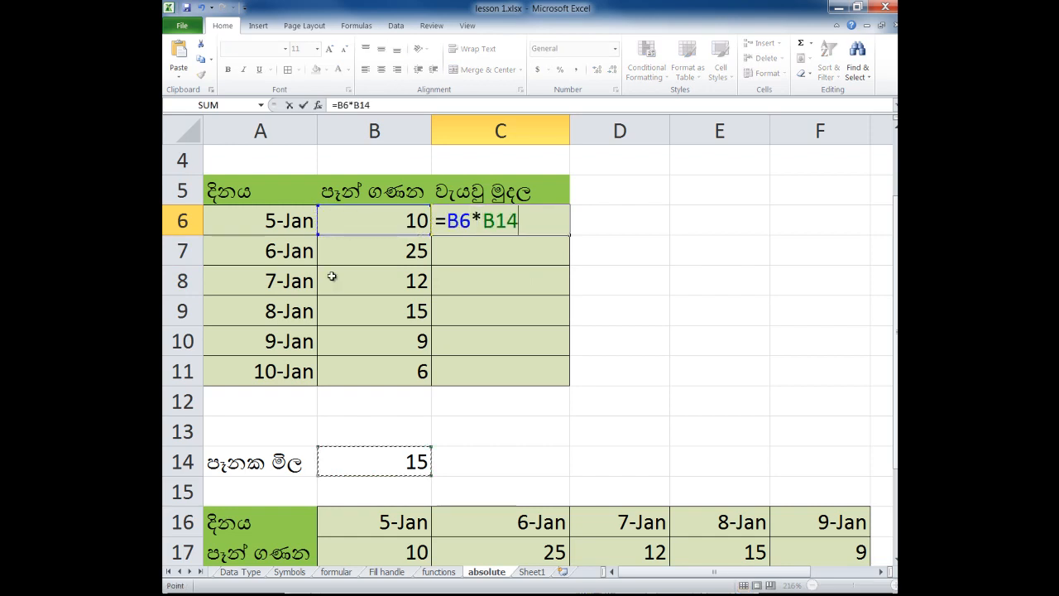
{"action": "key", "text": "Return"}
{"action": "key", "text": "Up"}
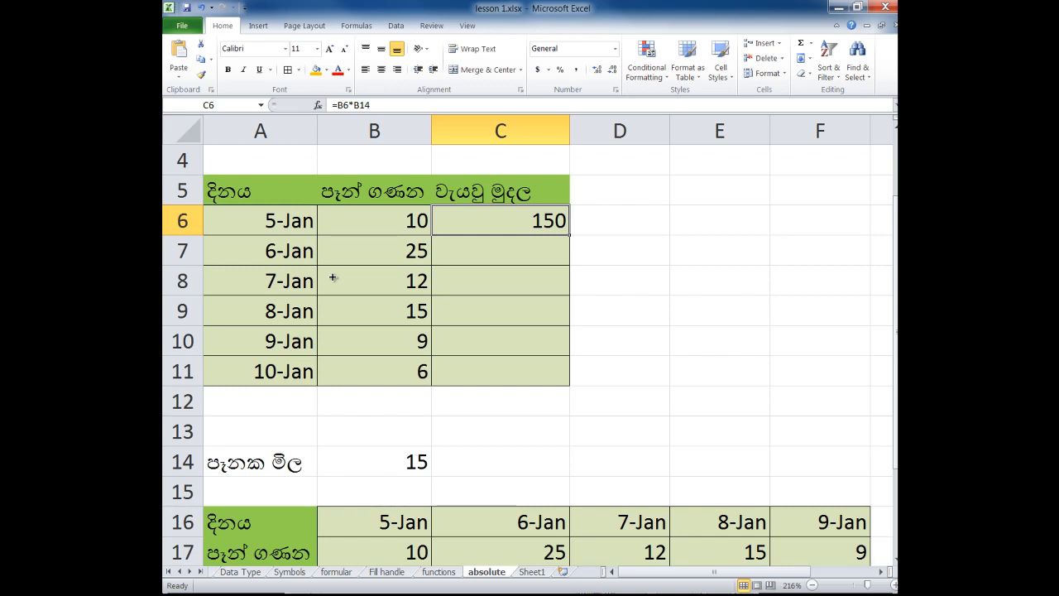
Fill the cost formula from C6 down into C7.
{"action": "left_click_drag", "start_coordinate": [569, 235], "coordinate": [569, 257]}
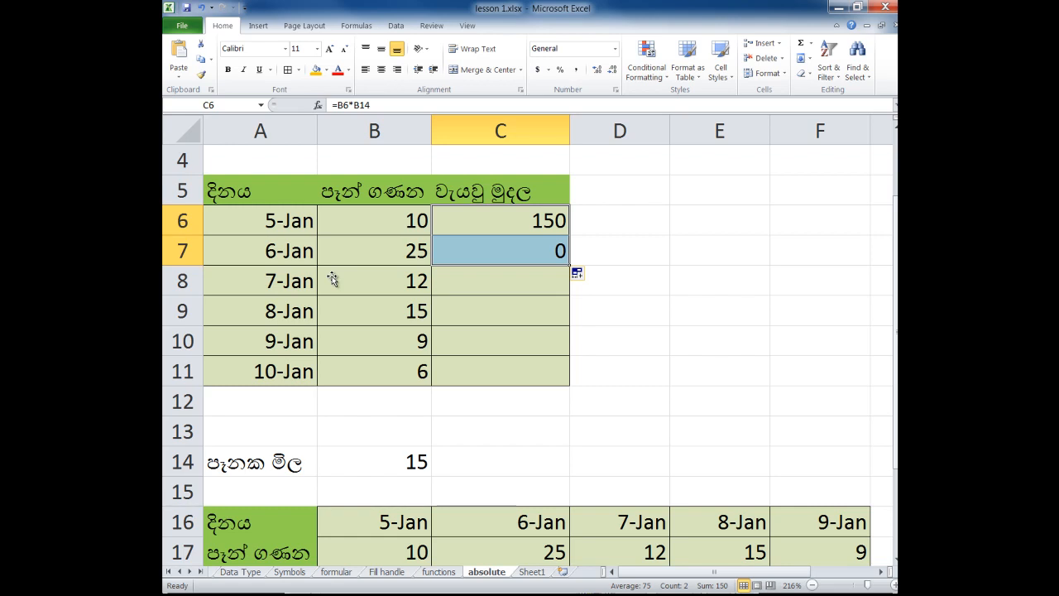
{"action": "key", "text": "alt+Tab"}
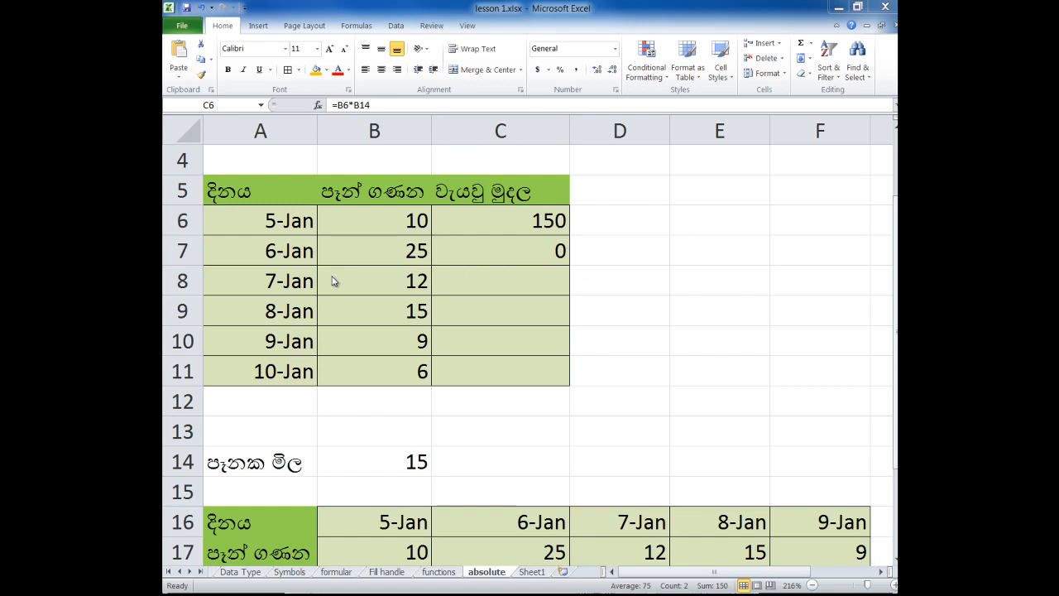
{"action": "key", "text": "alt+Tab"}
Inspect the formulas in C6 and C7 to compare which cells each one references.
{"action": "key", "text": "F2"}
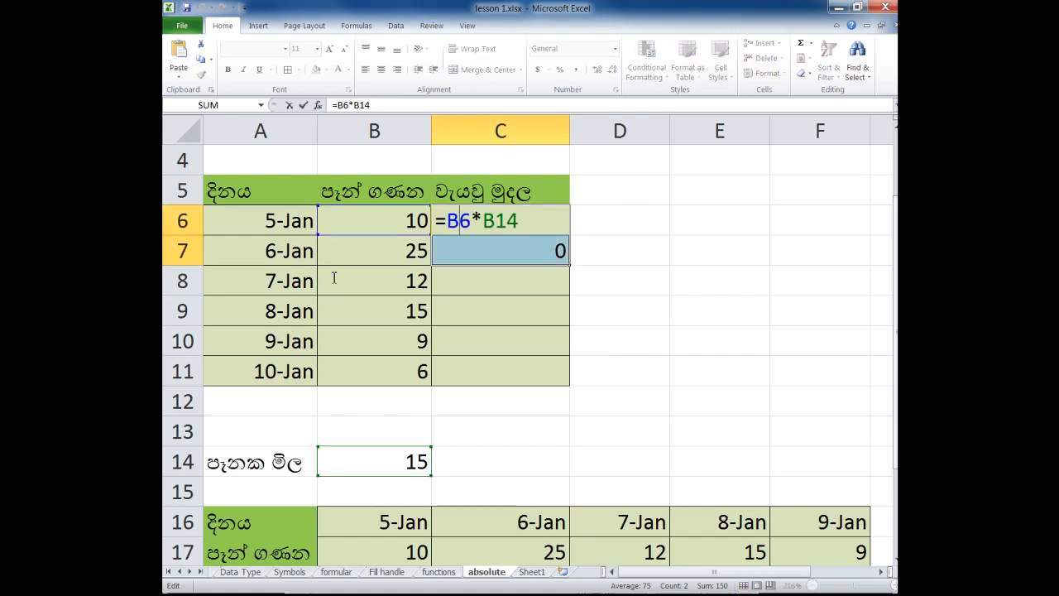
{"action": "key", "text": "ctrl+Return"}
{"action": "key", "text": "Return"}
{"action": "key", "text": "F2"}
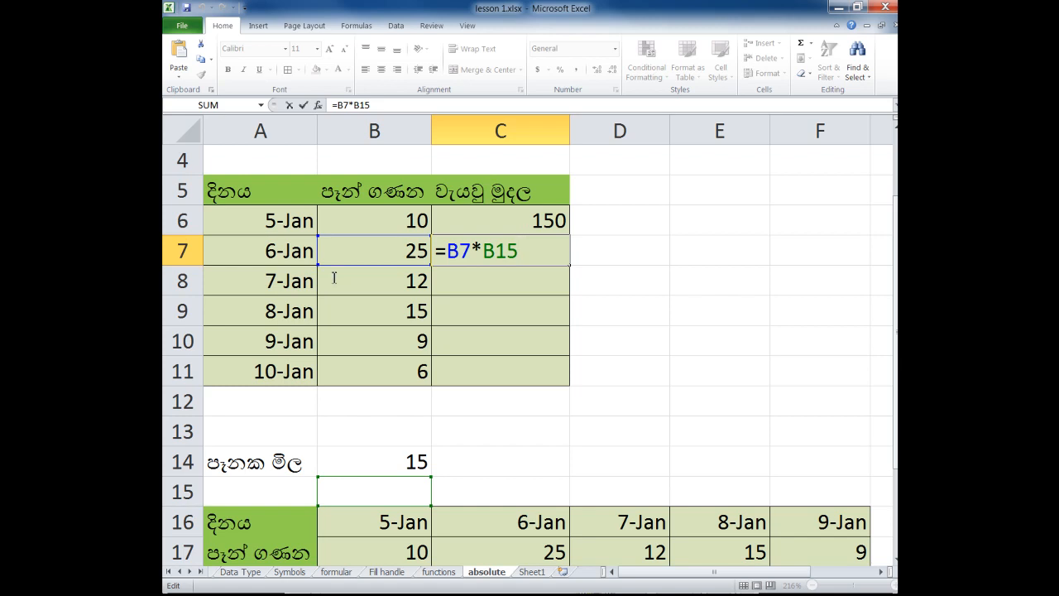
{"action": "key", "text": "Return"}
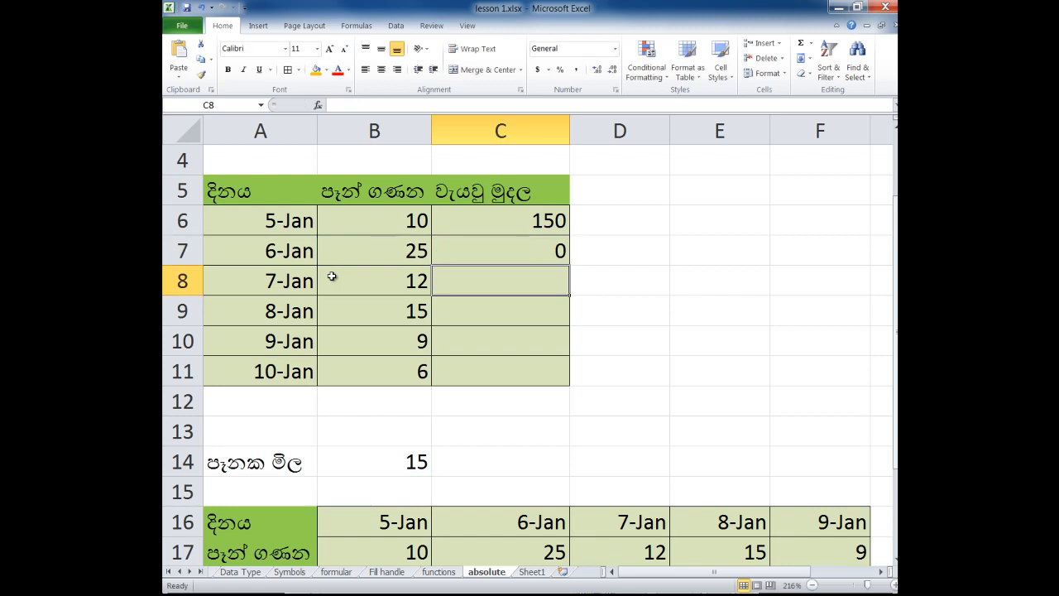
{"action": "key", "text": "Up"}
{"action": "key", "text": "Up"}
{"action": "key", "text": "F2"}
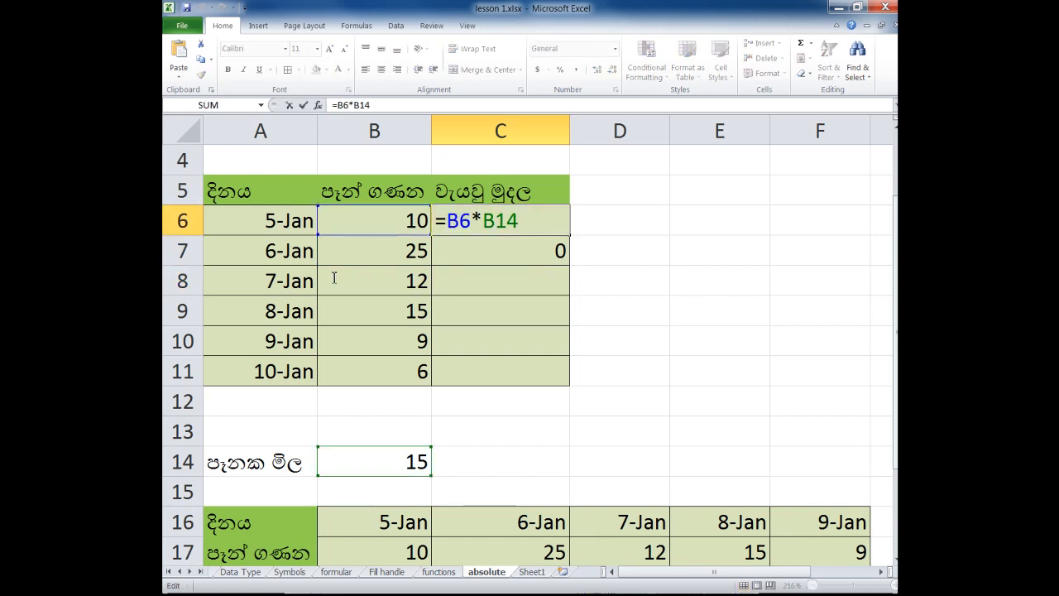
{"action": "key", "text": "Return"}
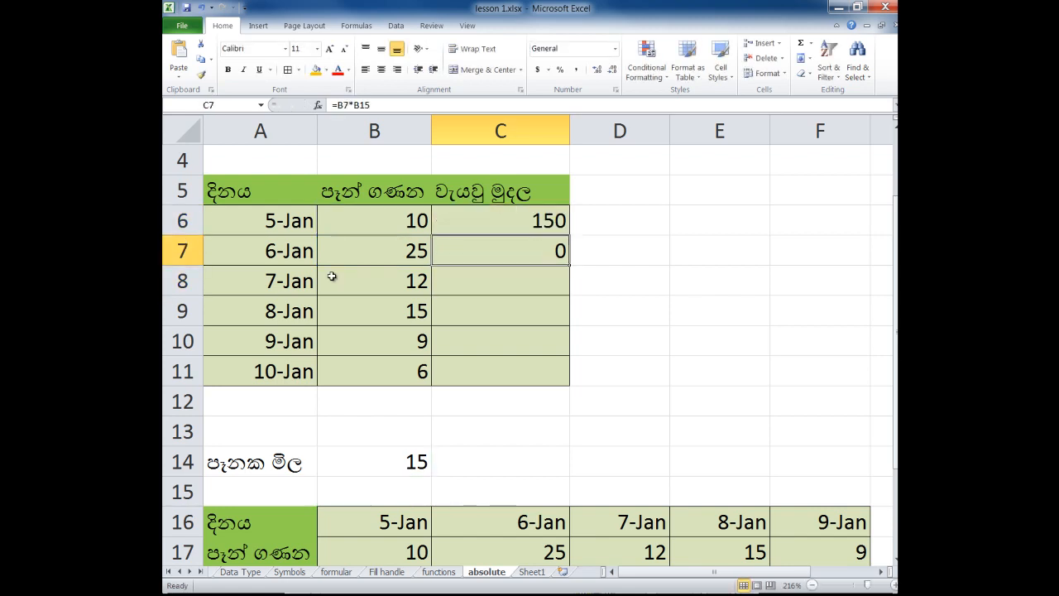
Set the font size of the empty cell E6 to 14.
{"action": "key", "text": "Up"}
{"action": "key", "text": "Right"}
{"action": "key", "text": "Right"}
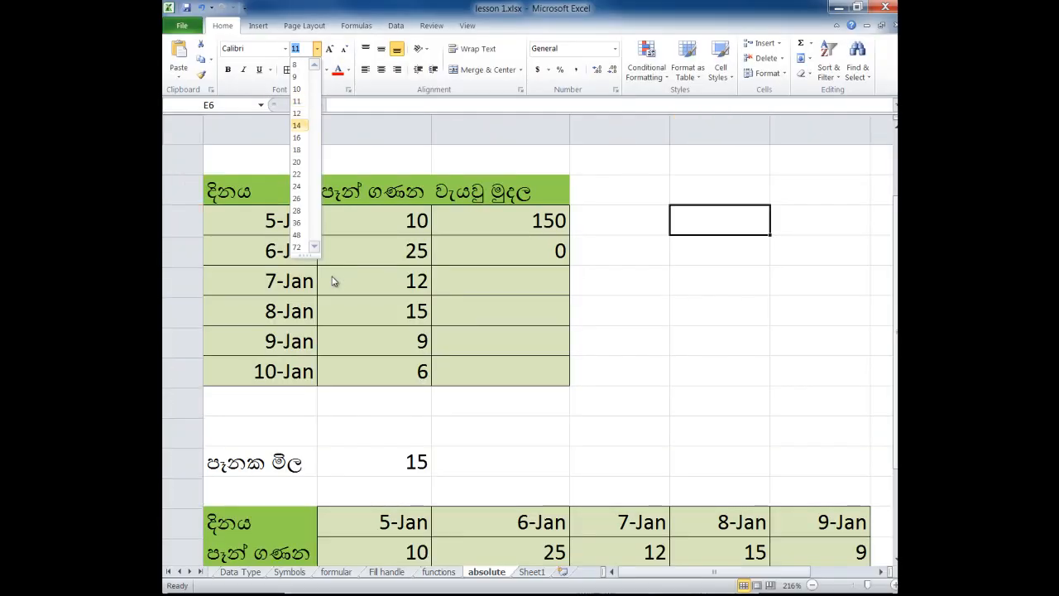
{"action": "key", "text": "Down"}
{"action": "key", "text": "Down"}
{"action": "key", "text": "Down"}
{"action": "key", "text": "Up"}
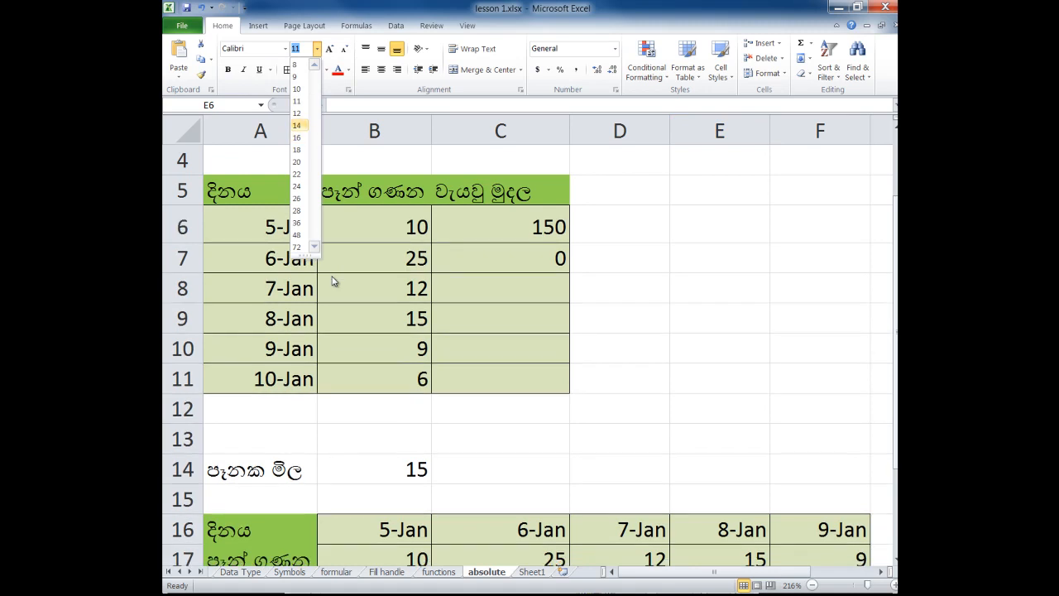
{"action": "key", "text": "Return"}
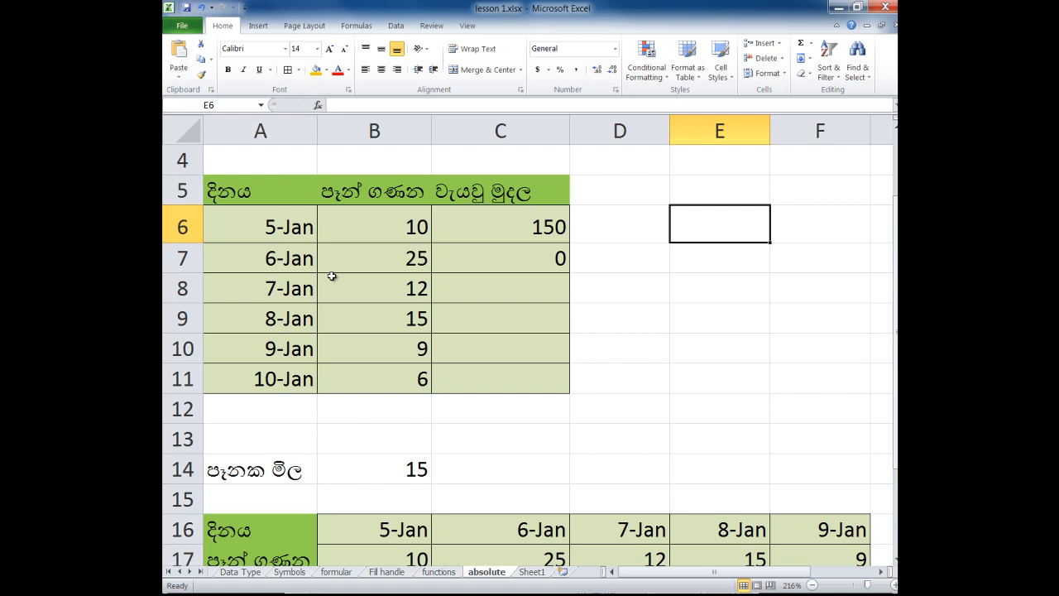
{"action": "key", "text": "ctrl+z"}
Write B14 in E6 and insert a dollar sign before the row number to make it B$14.
{"action": "type", "text": "B14"}
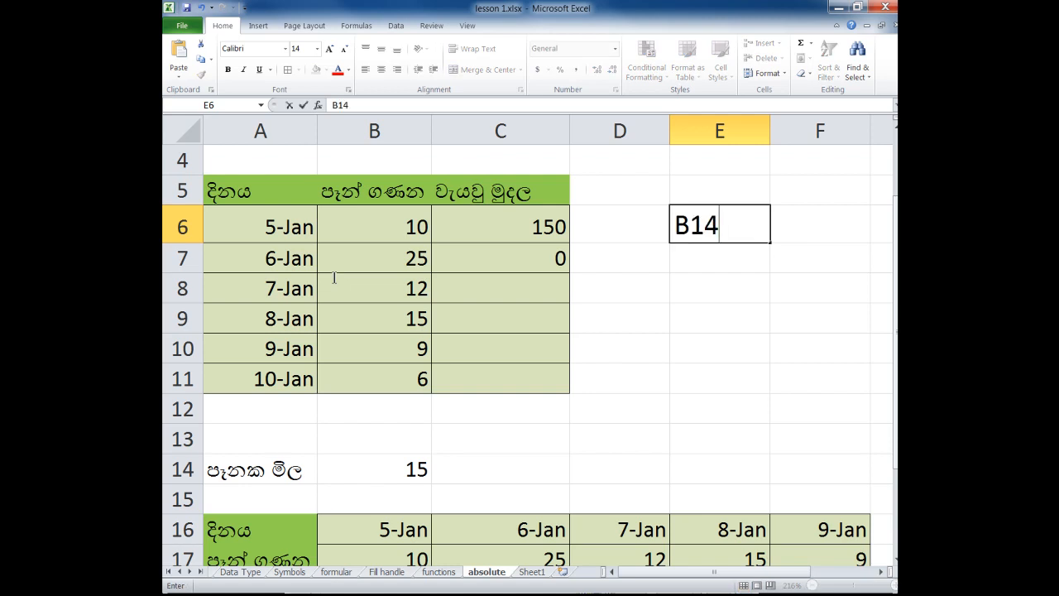
{"action": "key", "text": "F2"}
{"action": "key", "text": "Left"}
{"action": "key", "text": "Left"}
{"action": "key", "text": "shift+Left"}
{"action": "key", "text": "Right"}
{"action": "key", "text": "shift+End"}
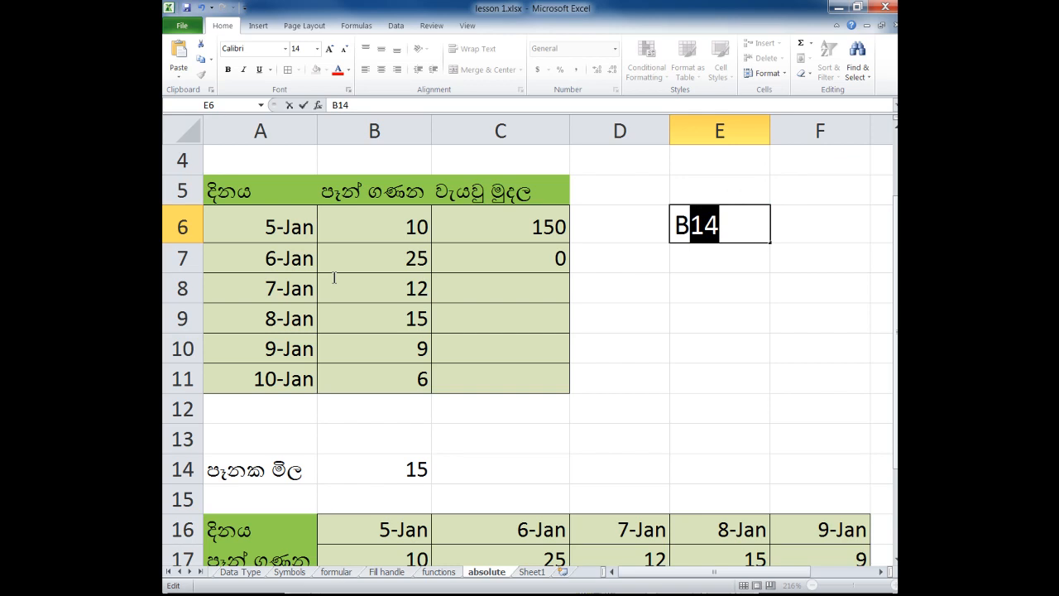
{"action": "key", "text": "Left"}
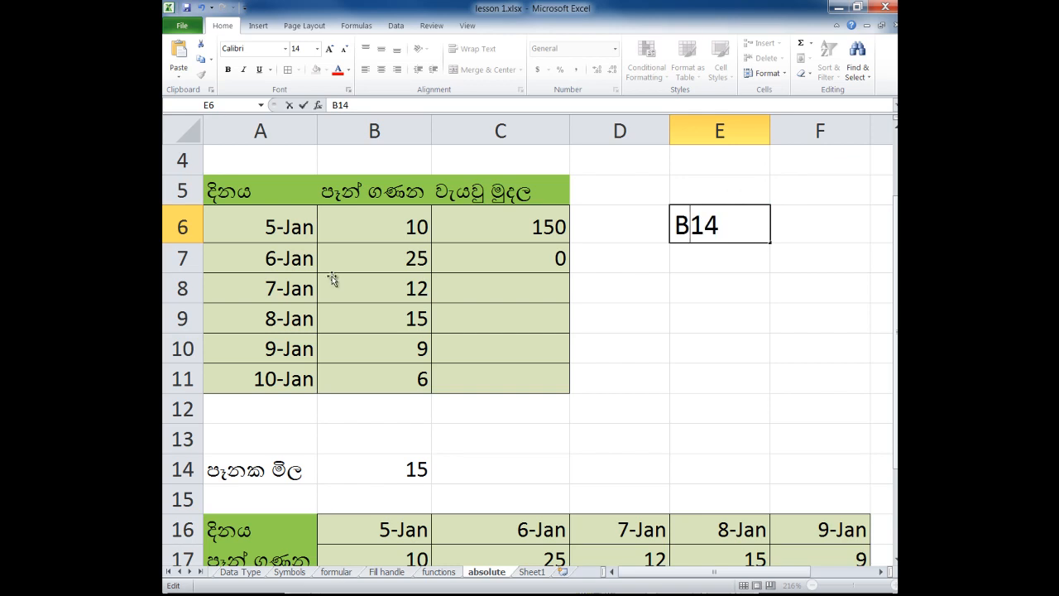
{"action": "type", "text": "$"}
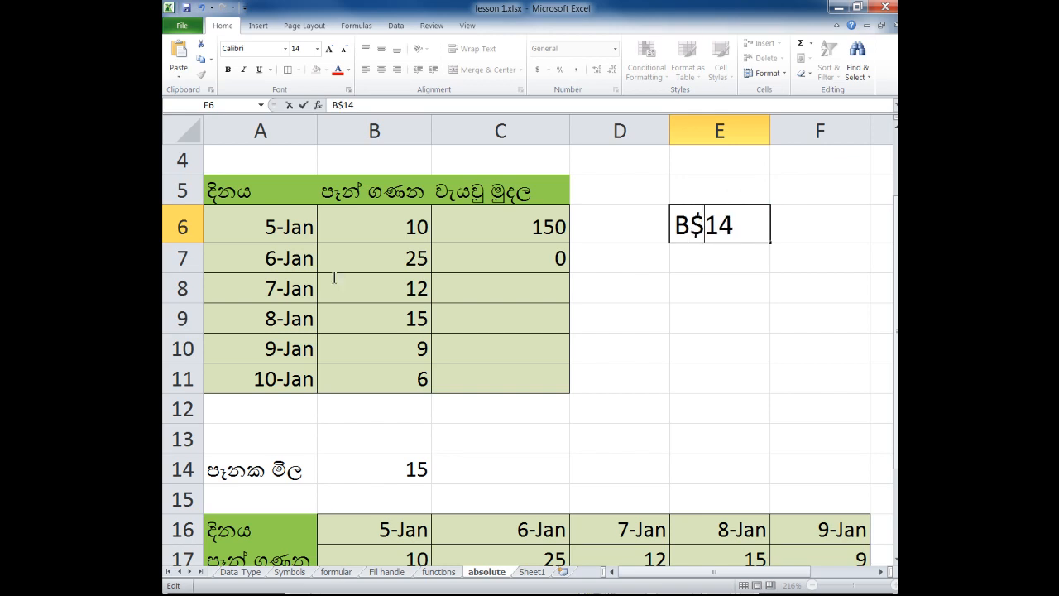
{"action": "key", "text": "Return"}
{"action": "key", "text": "Up"}
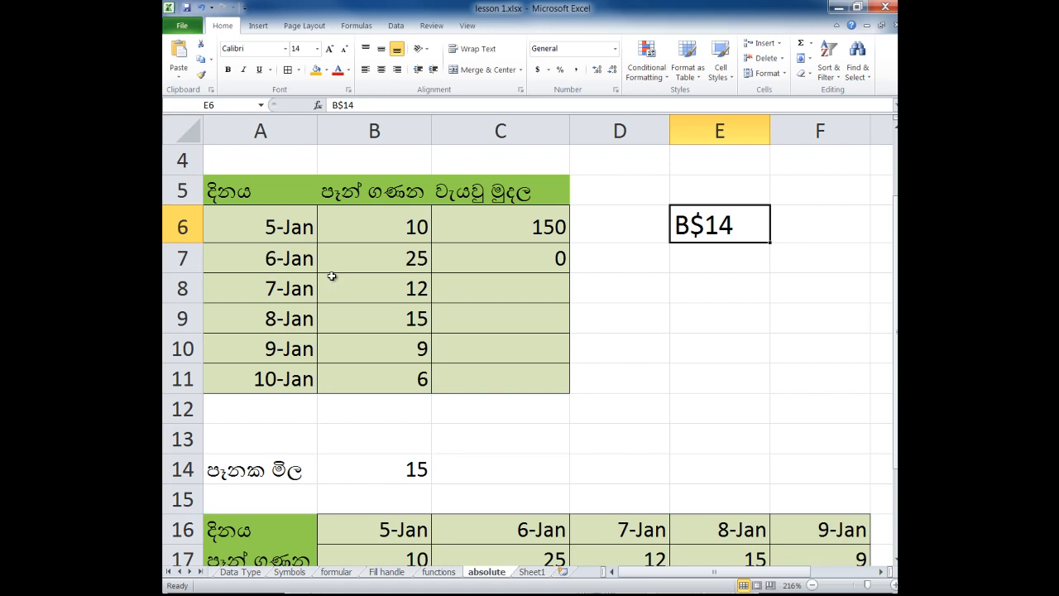
Write B14 in E7 and insert a dollar sign before the column letter to make it $B14.
{"action": "key", "text": "Return"}
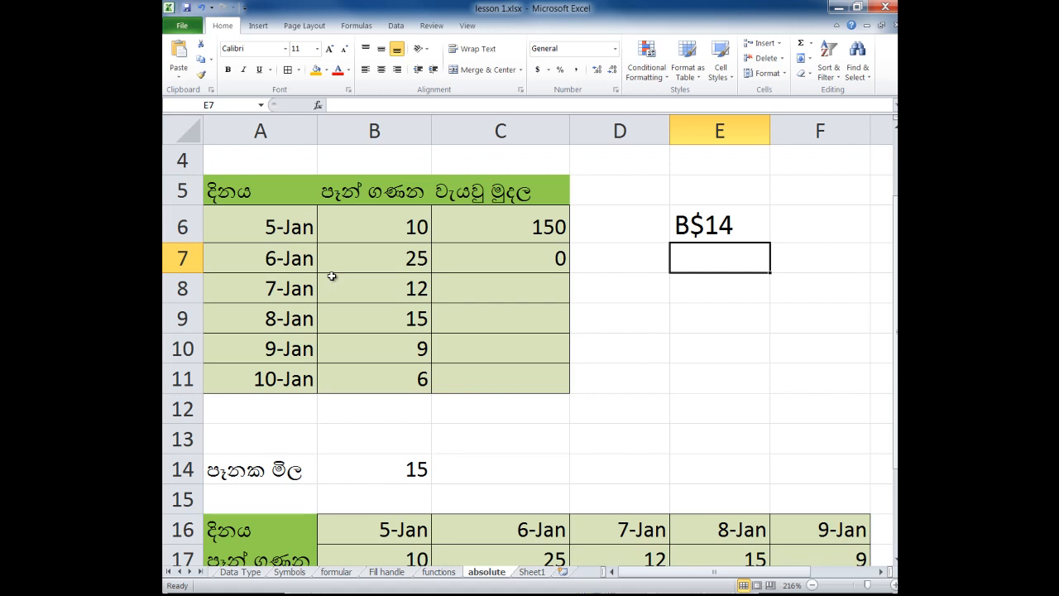
{"action": "type", "text": "B14"}
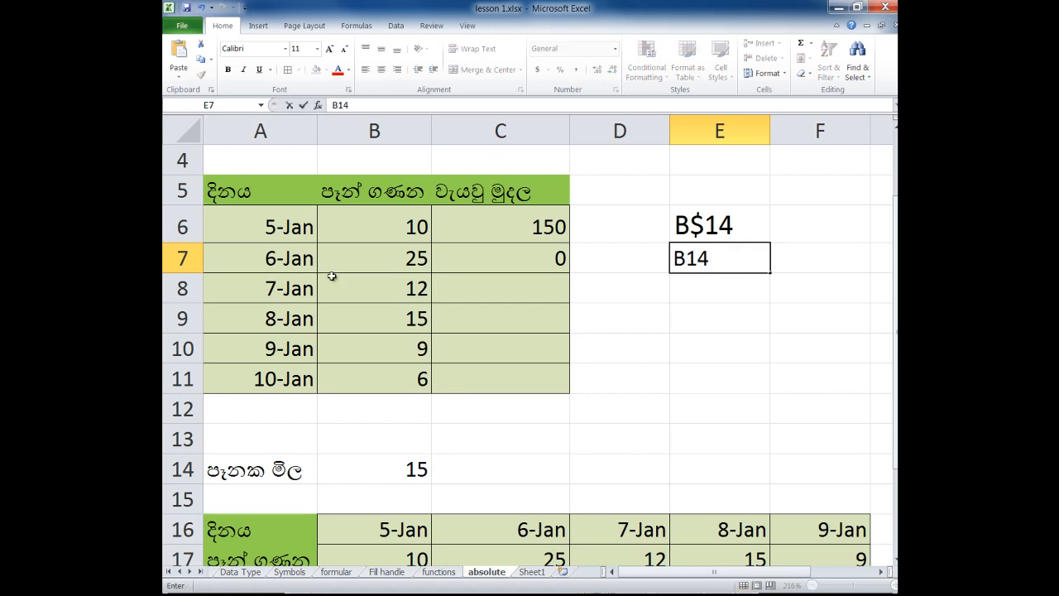
{"action": "key", "text": "F2"}
{"action": "key", "text": "shift+Home"}
{"action": "key", "text": "Home"}
{"action": "type", "text": "$"}
{"action": "key", "text": "Return"}
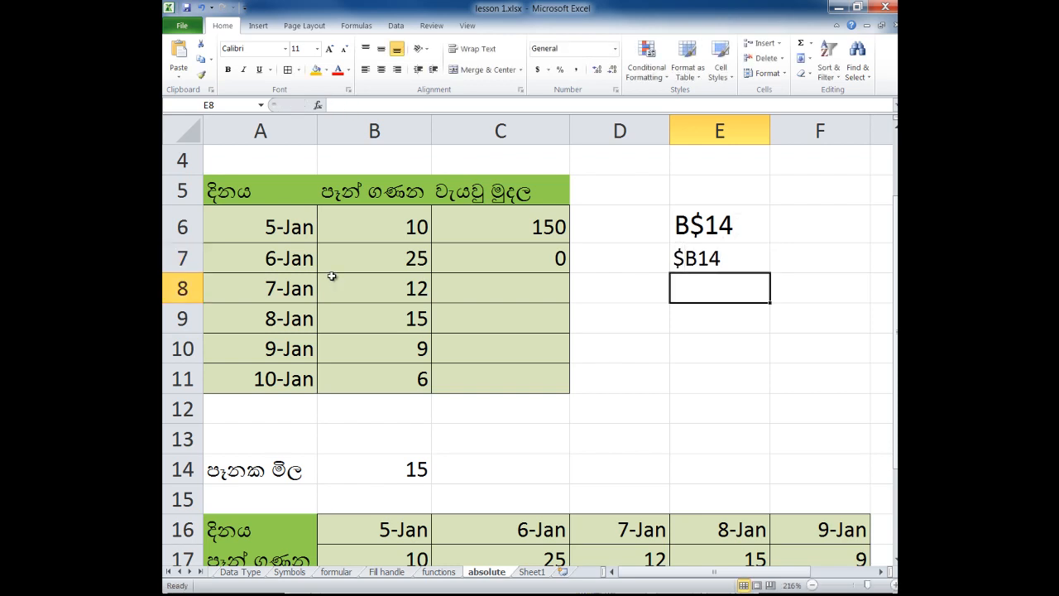
Copy the formatting of E6 onto E7 so both reference examples use the same text size.
{"action": "key", "text": "Up"}
{"action": "key", "text": "Up"}
{"action": "key", "text": "ctrl+c"}
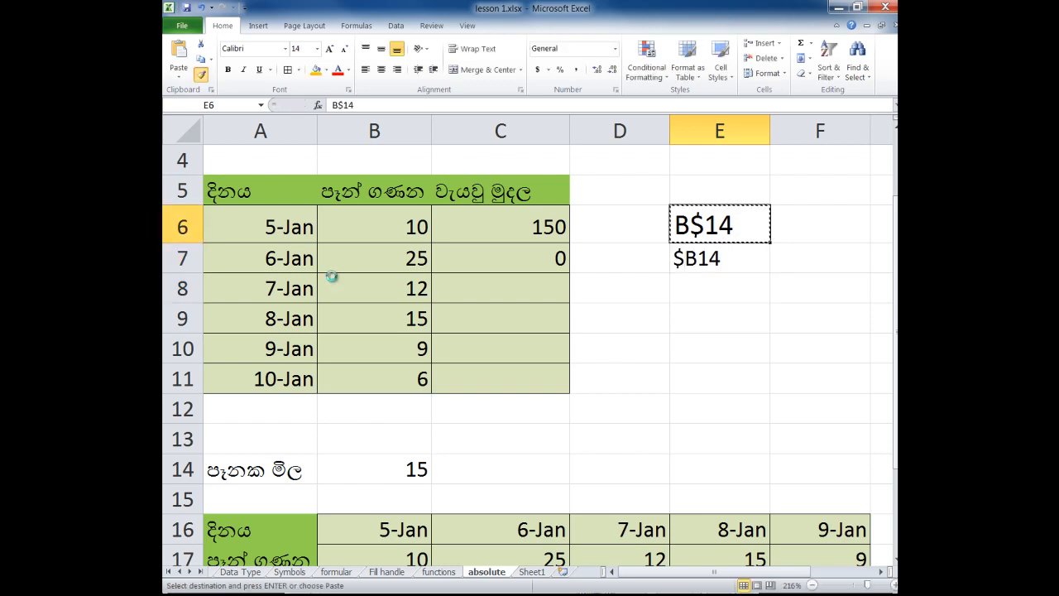
{"action": "key", "text": "Down"}
{"action": "key", "text": "Return"}
{"action": "key", "text": "Return"}
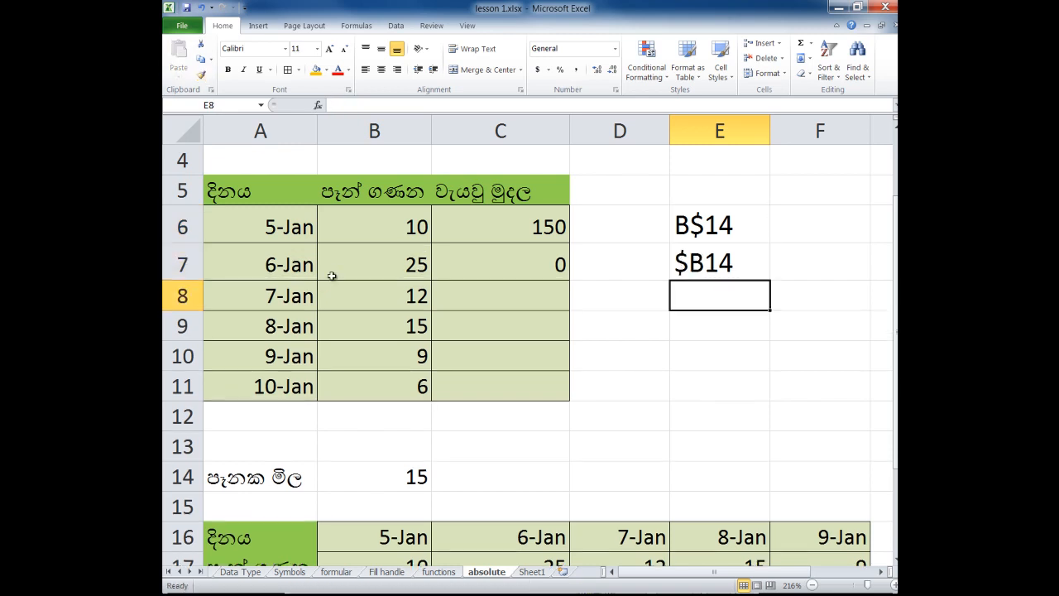
{"action": "key", "text": "Up"}
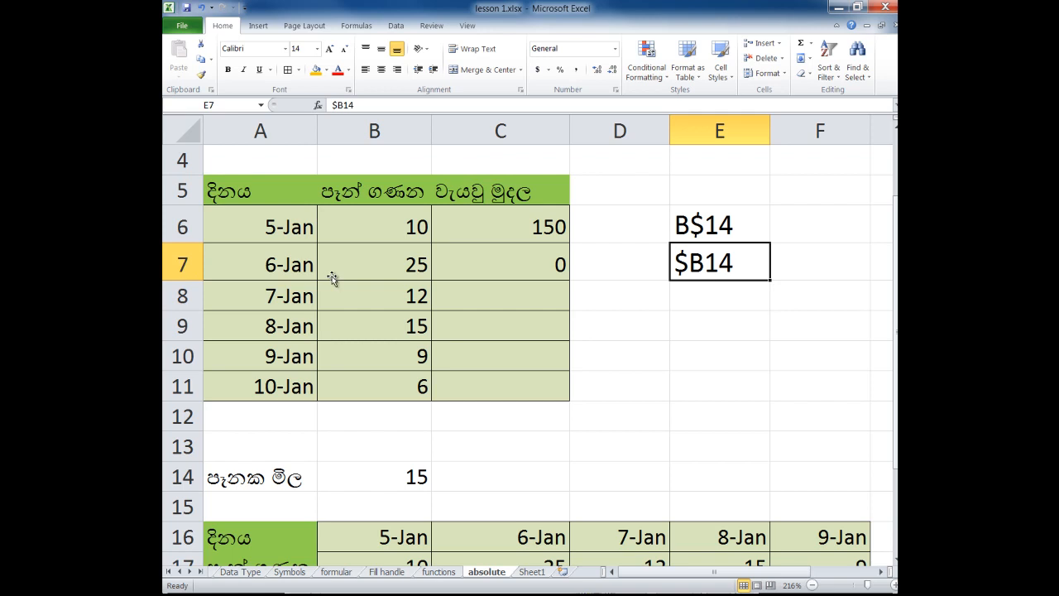
Write the fully absolute reference example $B$14 in E8.
{"action": "key", "text": "Up"}
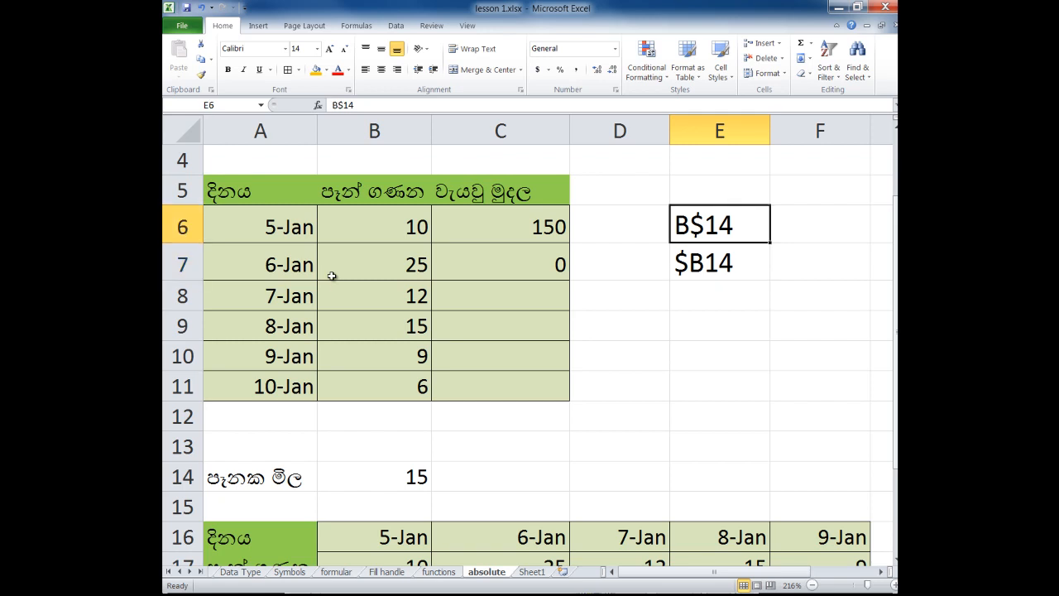
{"action": "key", "text": "Down"}
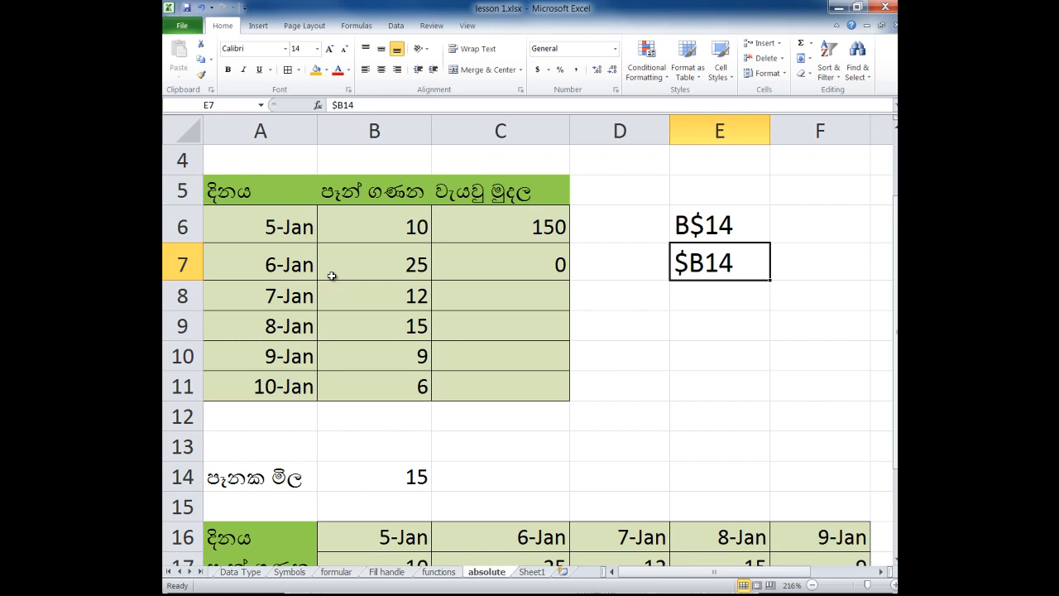
{"action": "key", "text": "Down"}
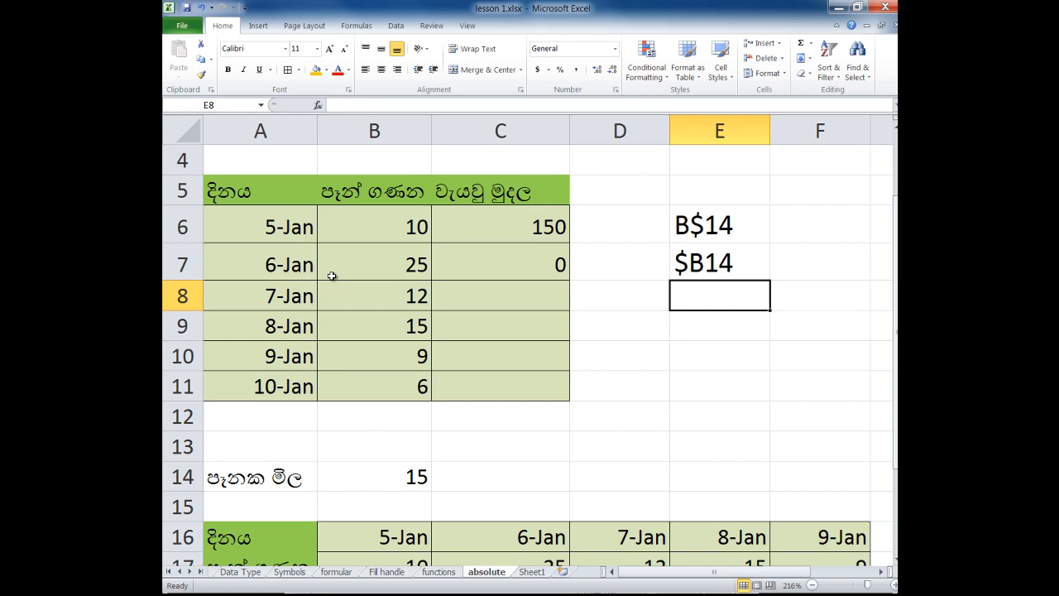
{"action": "type", "text": "$B"}
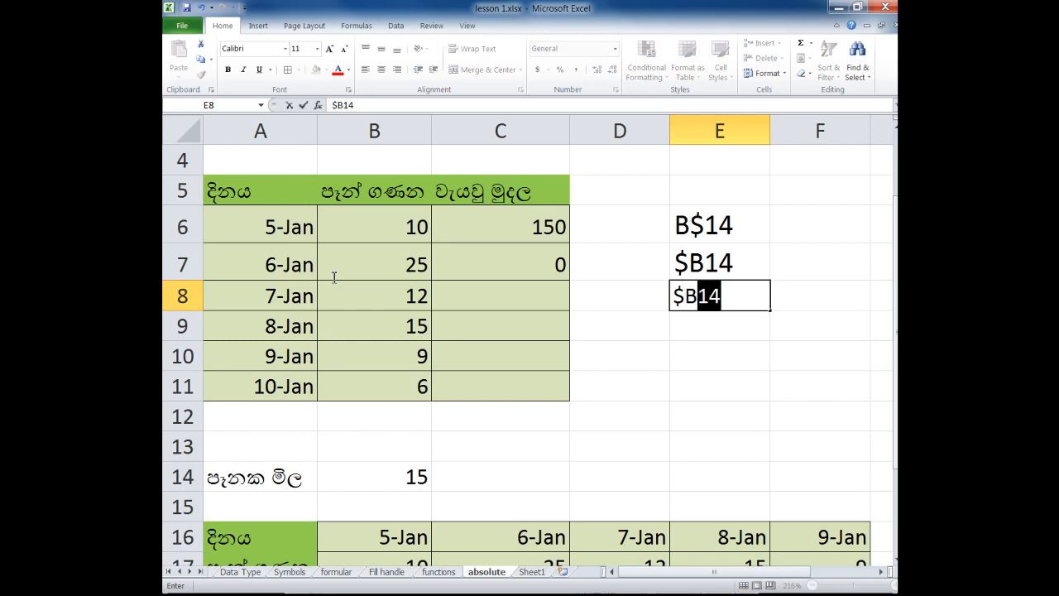
{"action": "type", "text": "$"}
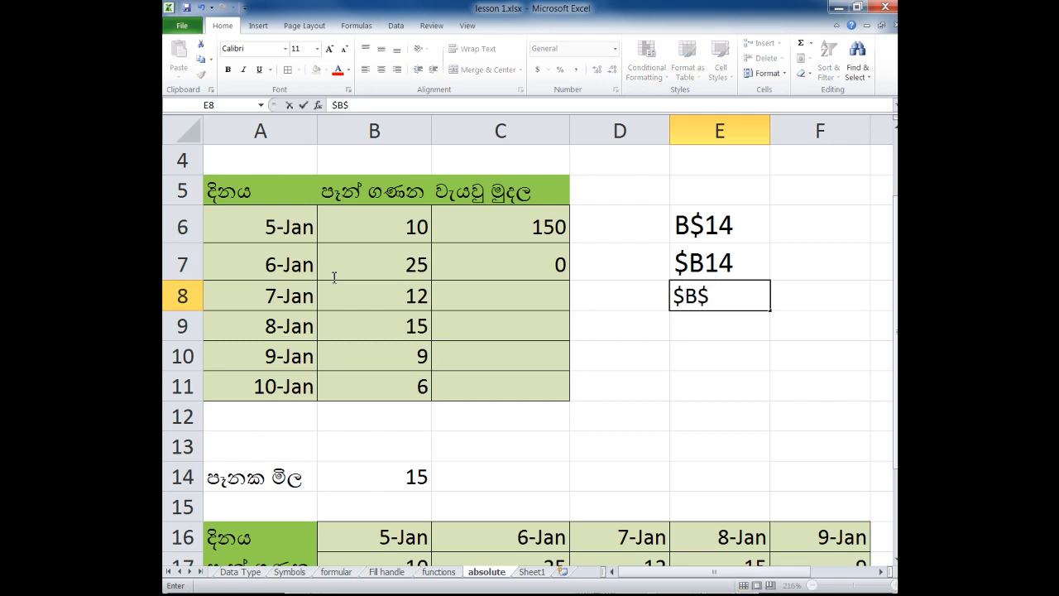
{"action": "type", "text": "14"}
{"action": "key", "text": "Return"}
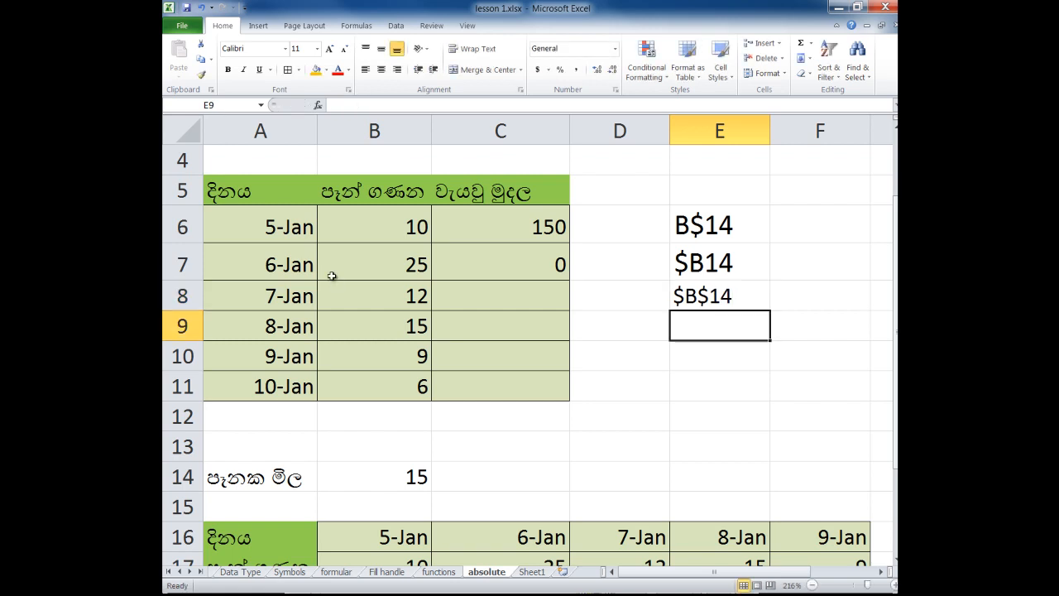
Copy the formatting of E7 onto E8 so the third reference example has the same text size.
{"action": "key", "text": "Up"}
{"action": "key", "text": "Up"}
{"action": "key", "text": "ctrl+c"}
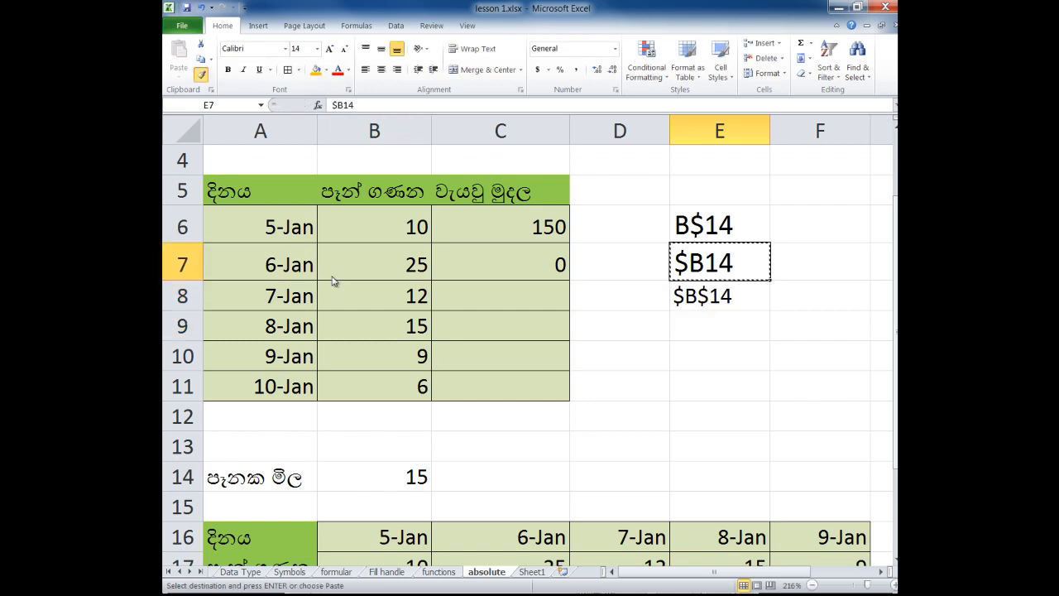
{"action": "key", "text": "Down"}
{"action": "key", "text": "Return"}
{"action": "key", "text": "Down"}
{"action": "key", "text": "Down"}
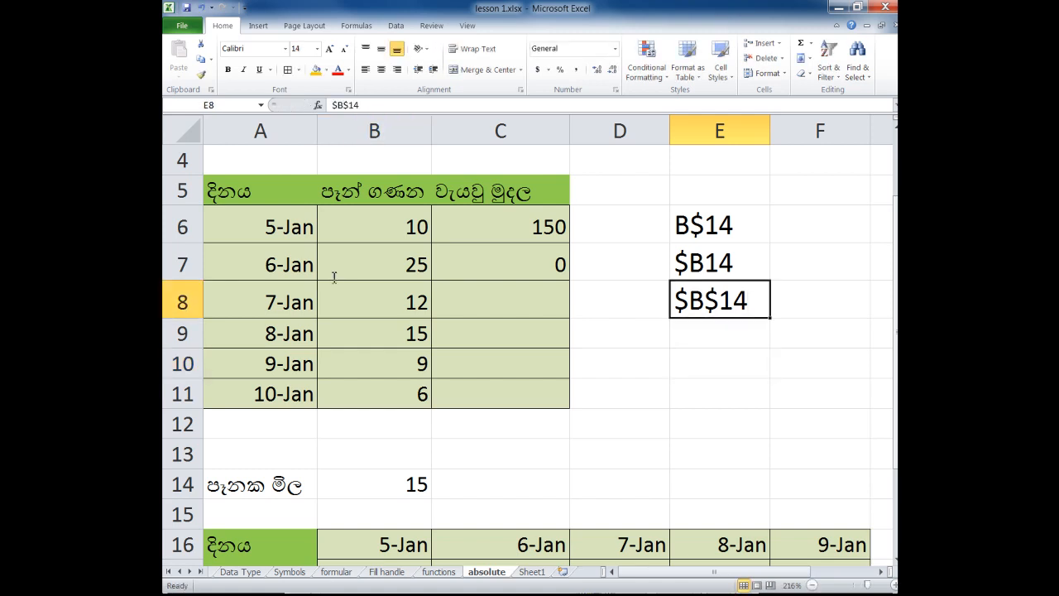
Highlight the $B$14 example in E8 with an orange fill.
{"action": "left_click", "coordinate": [317, 70]}
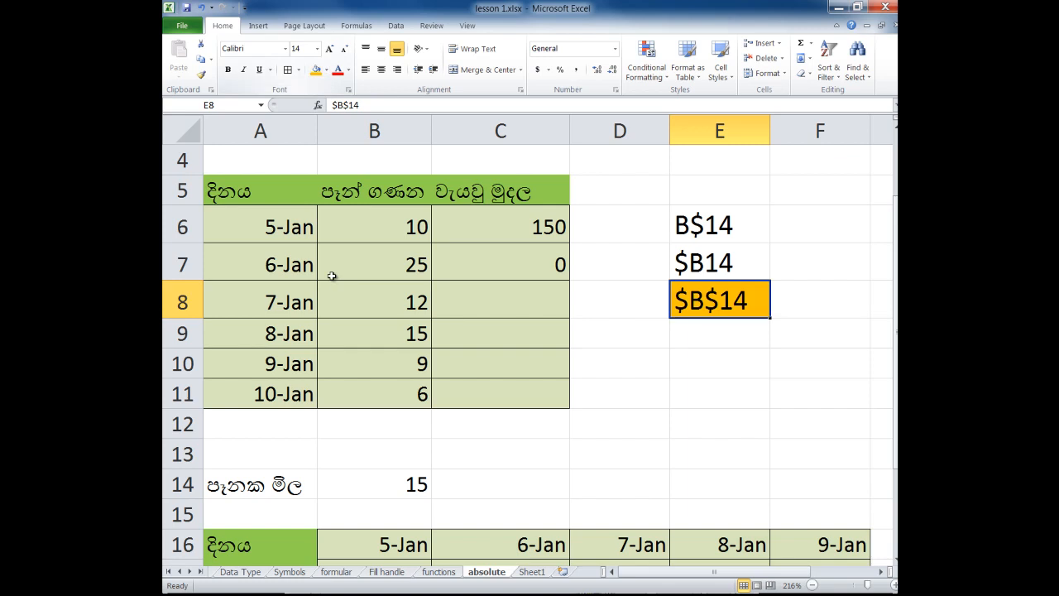
{"action": "key", "text": "Down"}
{"action": "key", "text": "Down"}
{"action": "key", "text": "Down"}
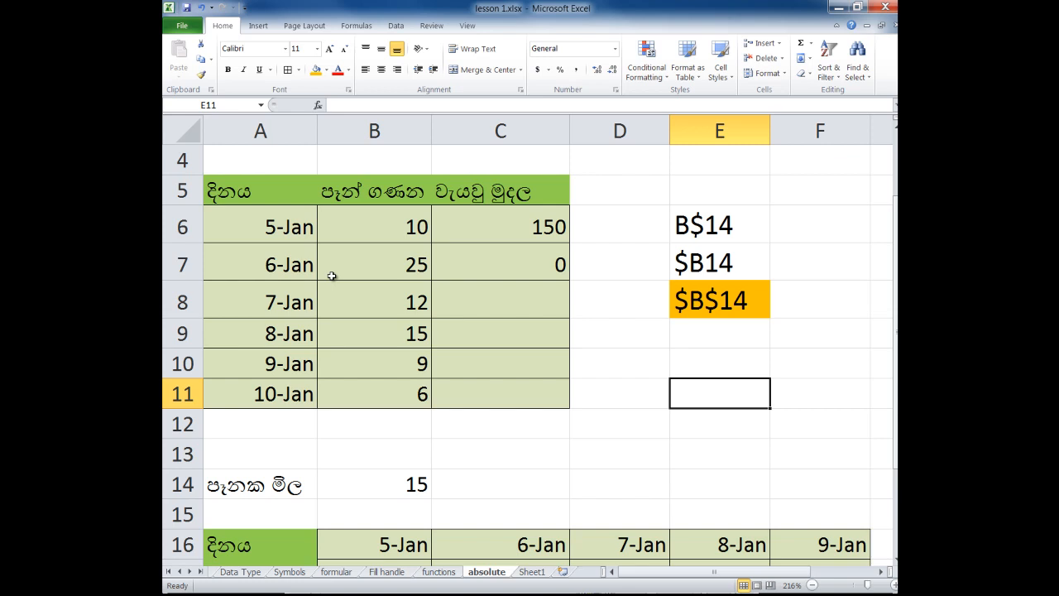
{"action": "key", "text": "Up"}
{"action": "key", "text": "Up"}
{"action": "key", "text": "Up"}
{"action": "key", "text": "Up"}
{"action": "key", "text": "Up"}
{"action": "key", "text": "Down"}
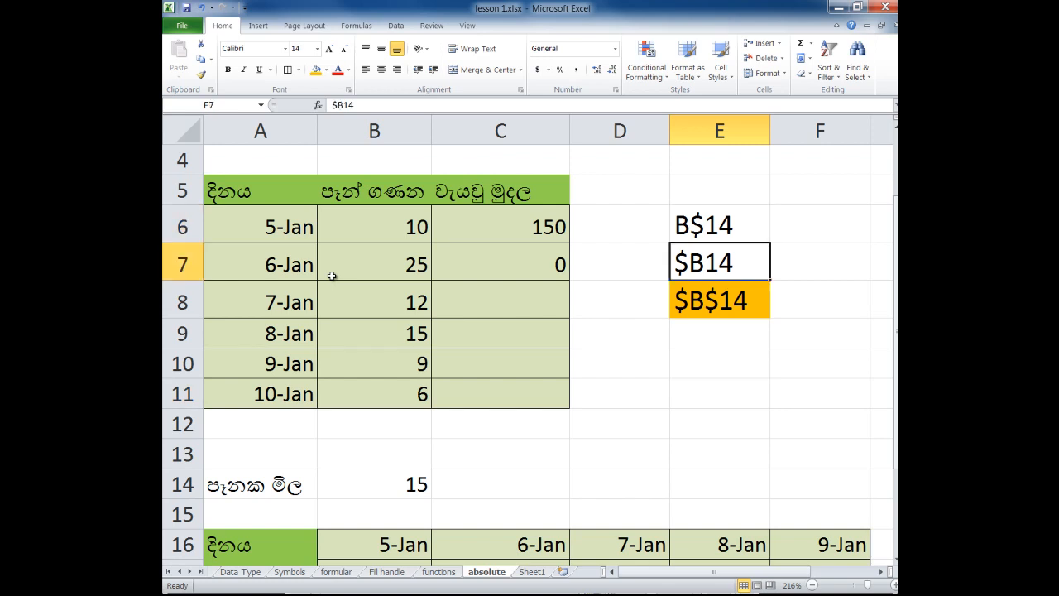
Lock the row of the price reference in C6 so the formula is =B6*B$14, and fill it down through C11.
{"action": "key", "text": "Up"}
{"action": "key", "text": "Left"}
{"action": "key", "text": "Left"}
{"action": "key", "text": "F2"}
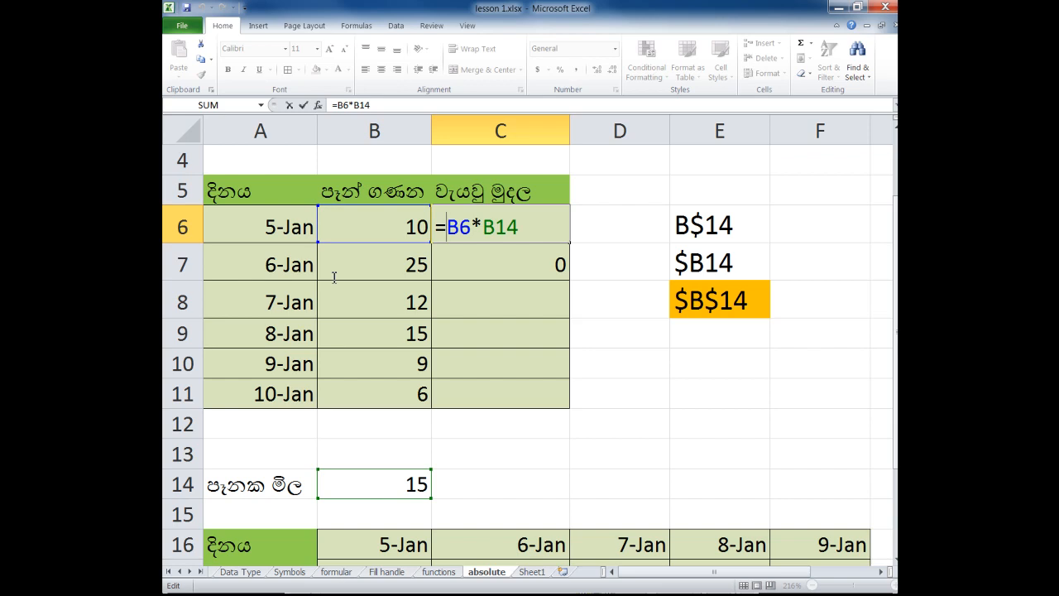
{"action": "key", "text": "Right"}
{"action": "key", "text": "Right"}
{"action": "key", "text": "Right"}
{"action": "key", "text": "Right"}
{"action": "type", "text": "$"}
{"action": "key", "text": "Return"}
{"action": "key", "text": "Up"}
{"action": "left_click_drag", "start_coordinate": [570, 242], "coordinate": [570, 406]}
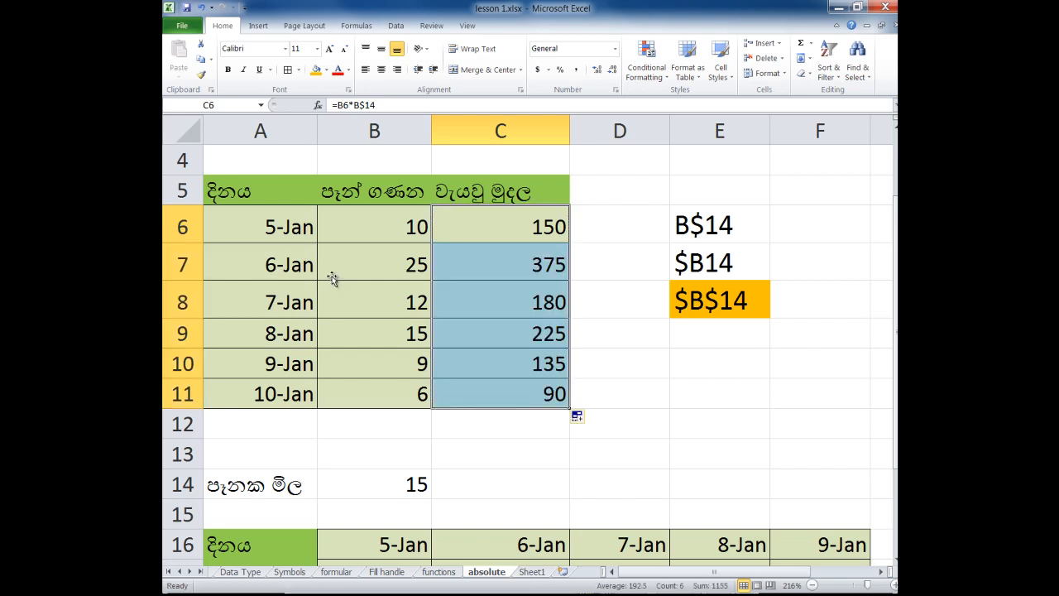
Examine the formulas in C6 through C9 to compare their pen count and price references.
{"action": "key", "text": "F2"}
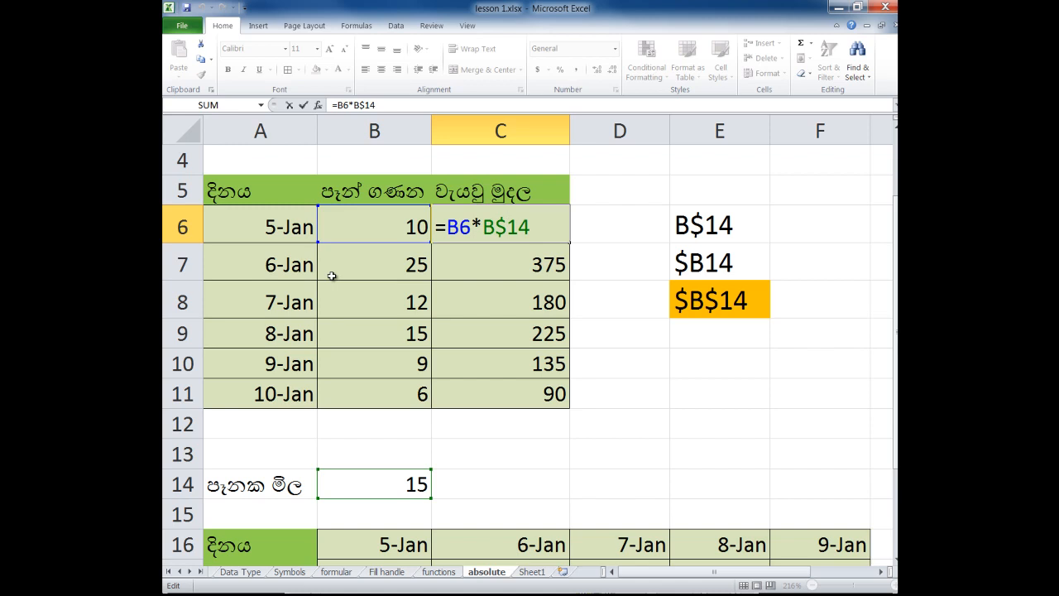
{"action": "key", "text": "Left"}
{"action": "key", "text": "Left"}
{"action": "key", "text": "Return"}
{"action": "key", "text": "F2"}
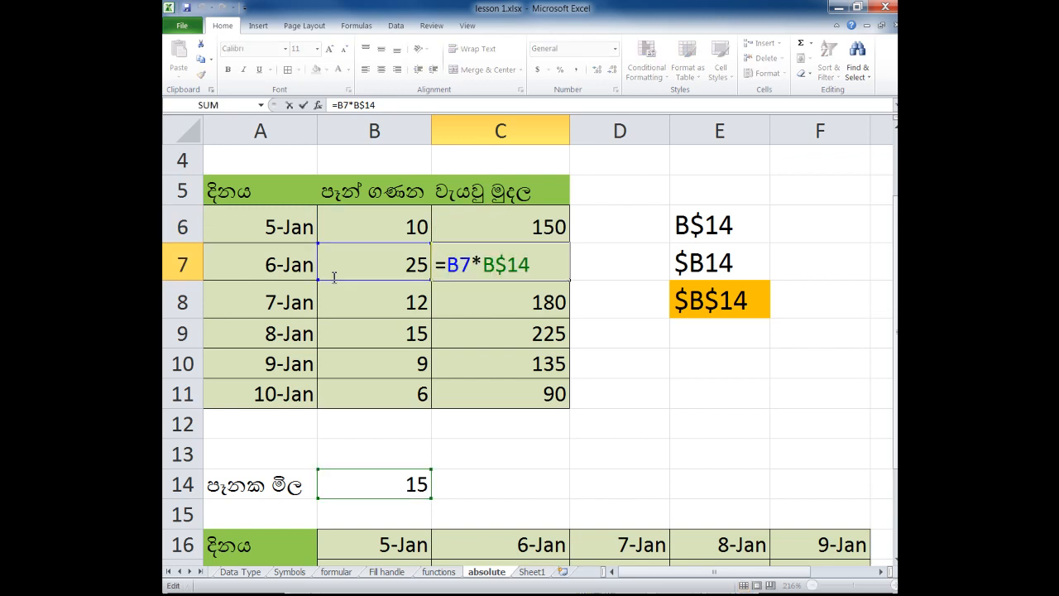
{"action": "key", "text": "shift+Left"}
{"action": "key", "text": "shift+Left"}
{"action": "key", "text": "shift+Left"}
{"action": "key", "text": "shift+Left"}
{"action": "key", "text": "Return"}
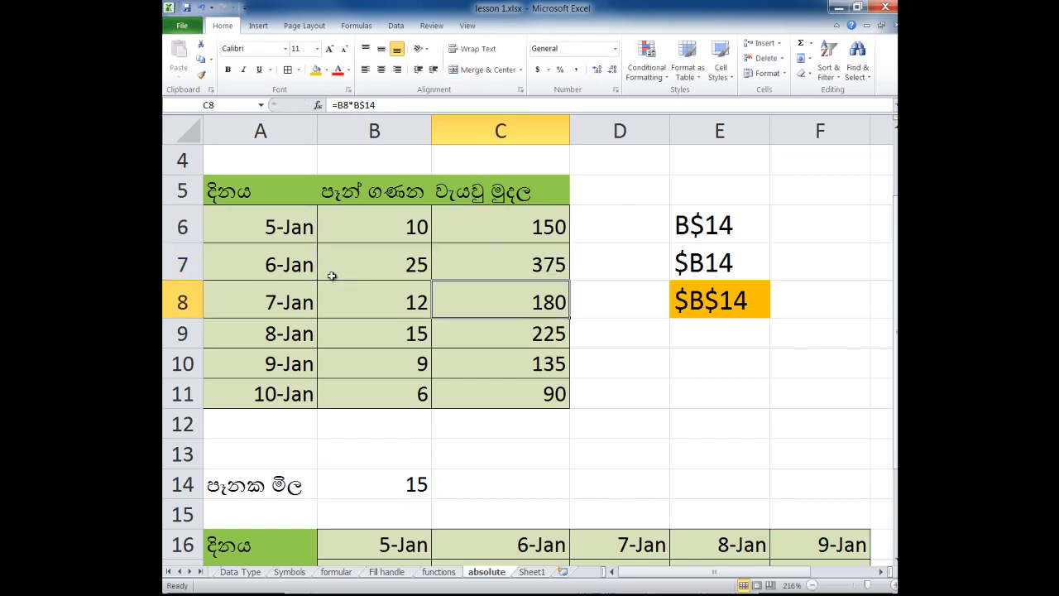
{"action": "key", "text": "F2"}
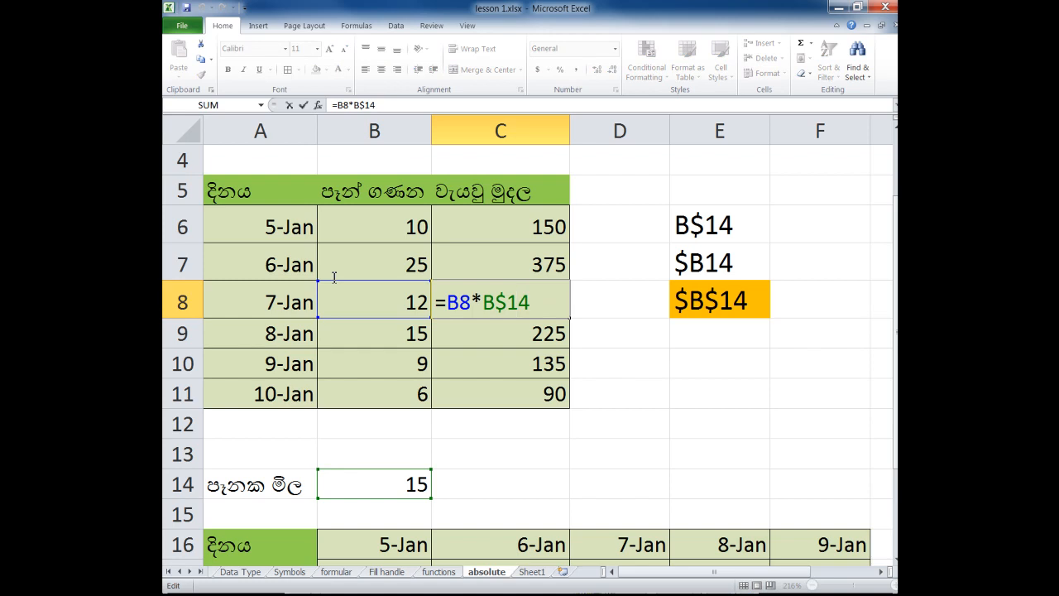
{"action": "key", "text": "Return"}
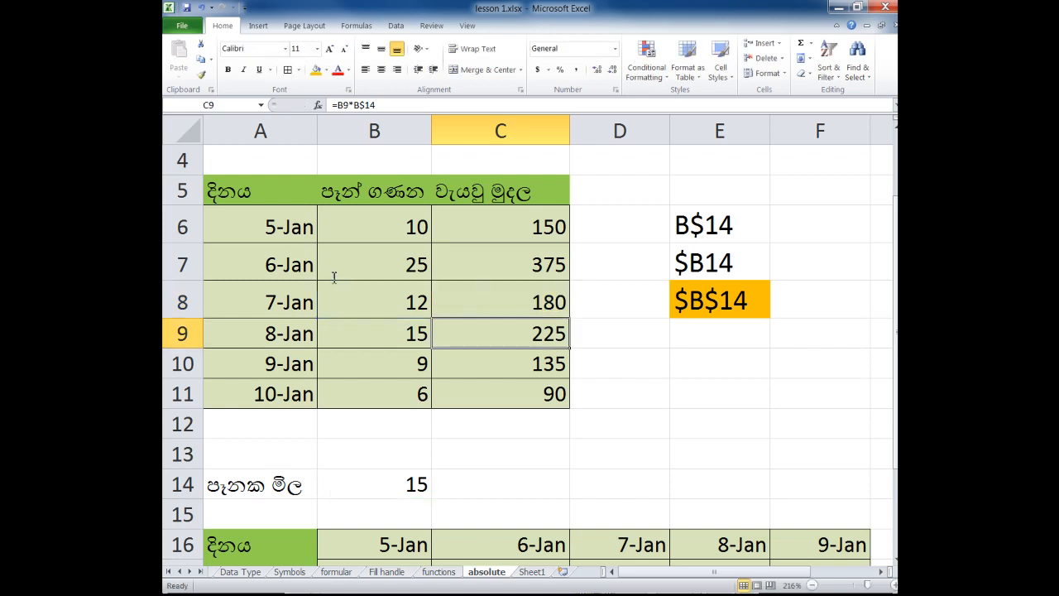
{"action": "key", "text": "F2"}
{"action": "key", "text": "Return"}
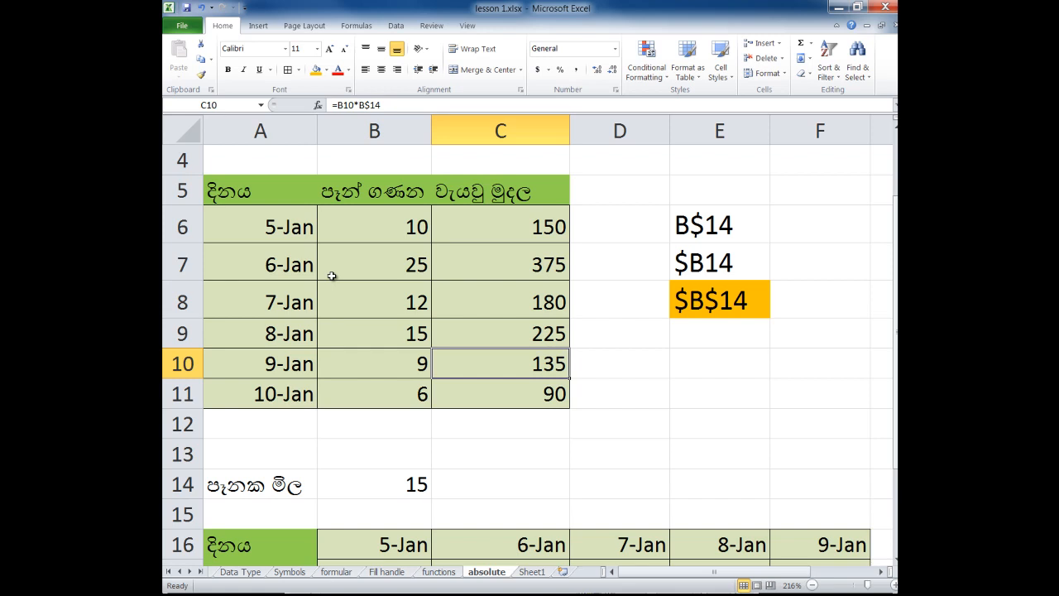
Apply the same orange fill to the B$14 example in E6.
{"action": "key", "text": "Right"}
{"action": "key", "text": "Right"}
{"action": "key", "text": "Up"}
{"action": "key", "text": "Up"}
{"action": "key", "text": "Up"}
{"action": "key", "text": "Up"}
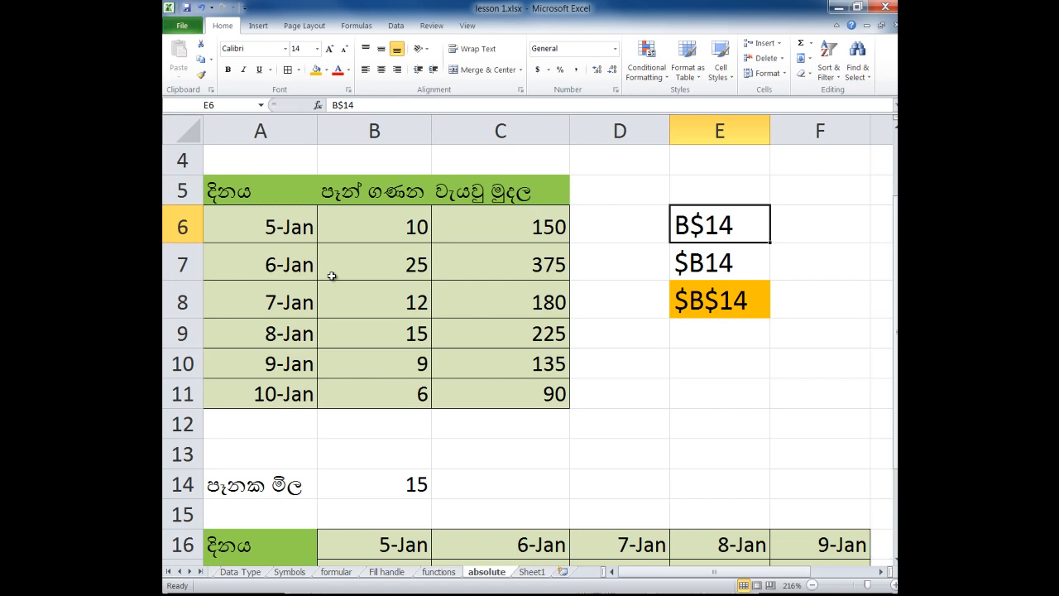
{"action": "key", "text": "Down"}
{"action": "key", "text": "Down"}
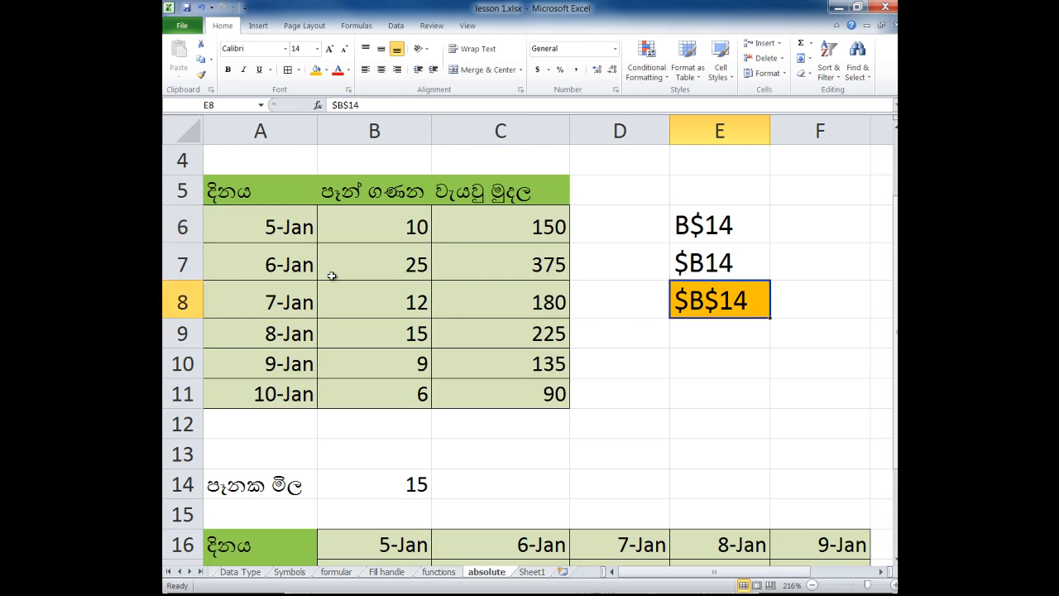
{"action": "key", "text": "Up"}
{"action": "key", "text": "Up"}
{"action": "key", "text": "F4"}
{"action": "key", "text": "Down"}
{"action": "key", "text": "Down"}
{"action": "key", "text": "Down"}
{"action": "key", "text": "Down"}
{"action": "key", "text": "Down"}
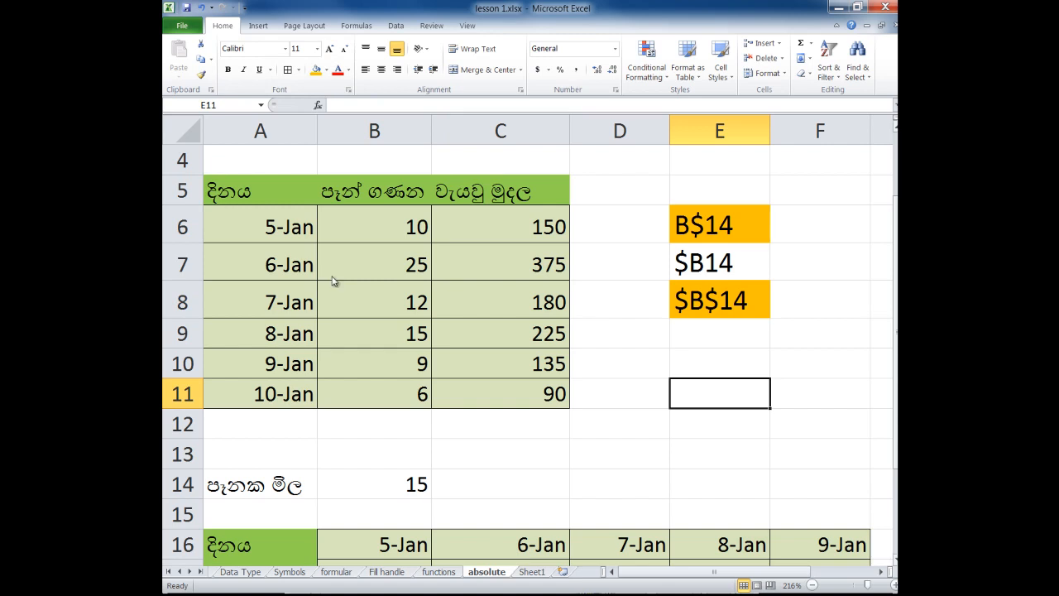
Remove the dollar sign from the formula in C6 so it is =B6*B14.
{"action": "key", "text": "alt+Tab"}
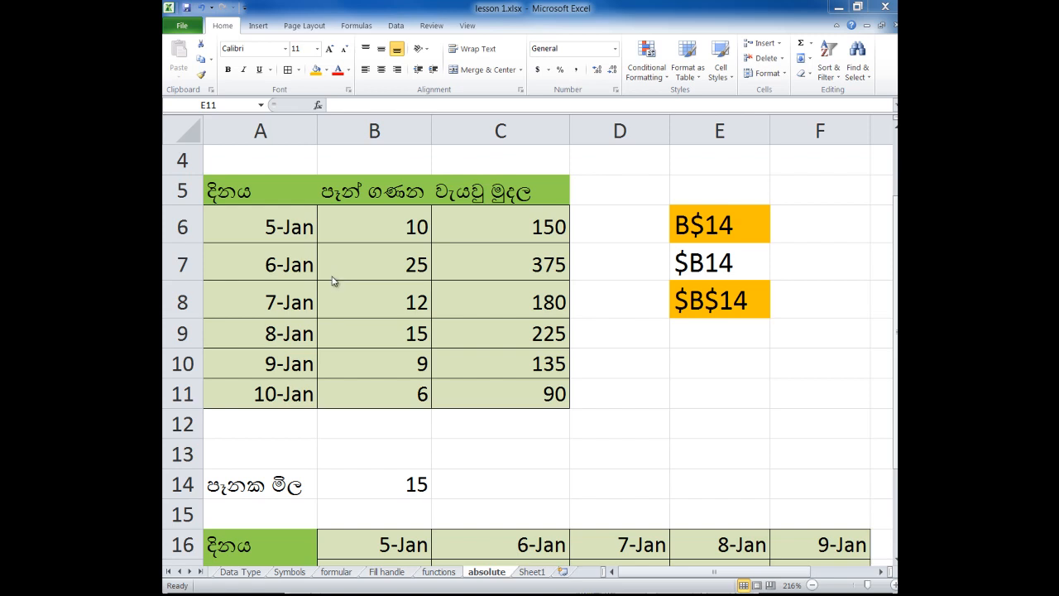
{"action": "key", "text": "Left"}
{"action": "key", "text": "Down"}
{"action": "key", "text": "Down"}
{"action": "key", "text": "Down"}
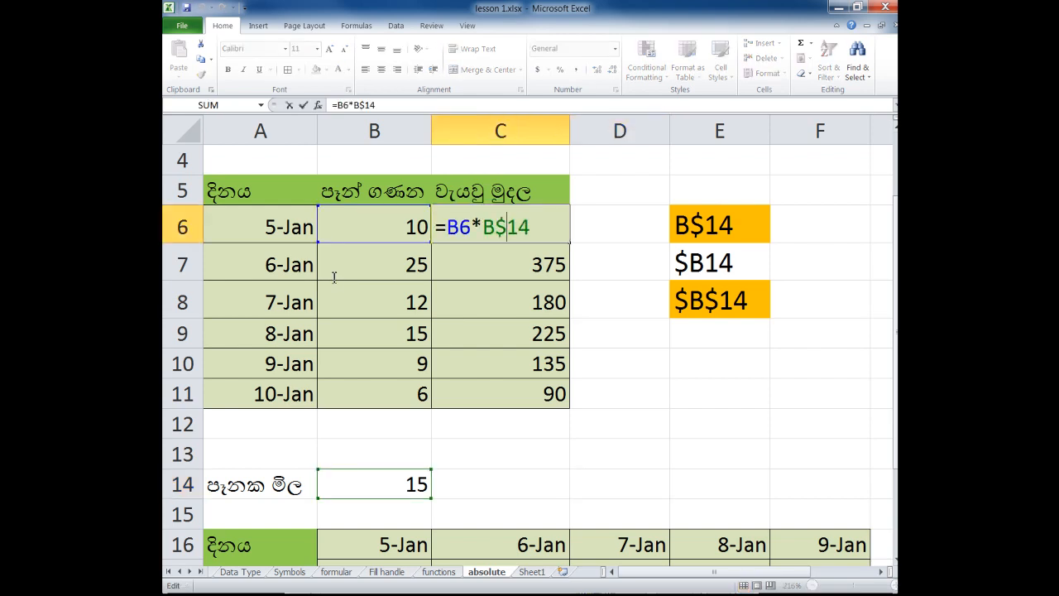
{"action": "key", "text": "BackSpace"}
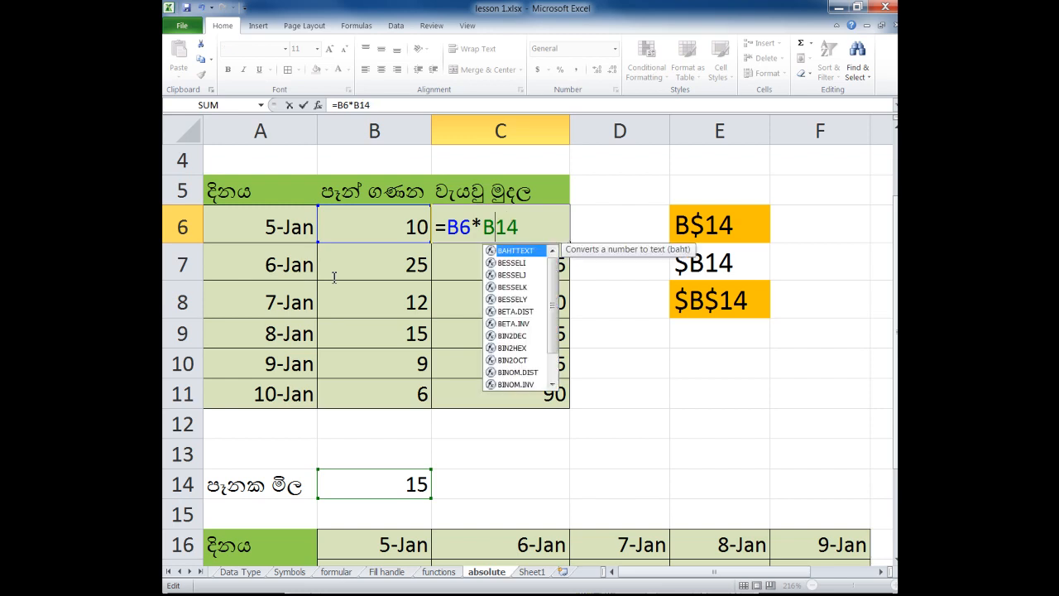
{"action": "key", "text": "Return"}
Check the formula in C7 and clear the filled cost formulas from C7 to C11.
{"action": "key", "text": "Up"}
{"action": "key", "text": "Down"}
{"action": "key", "text": "F2"}
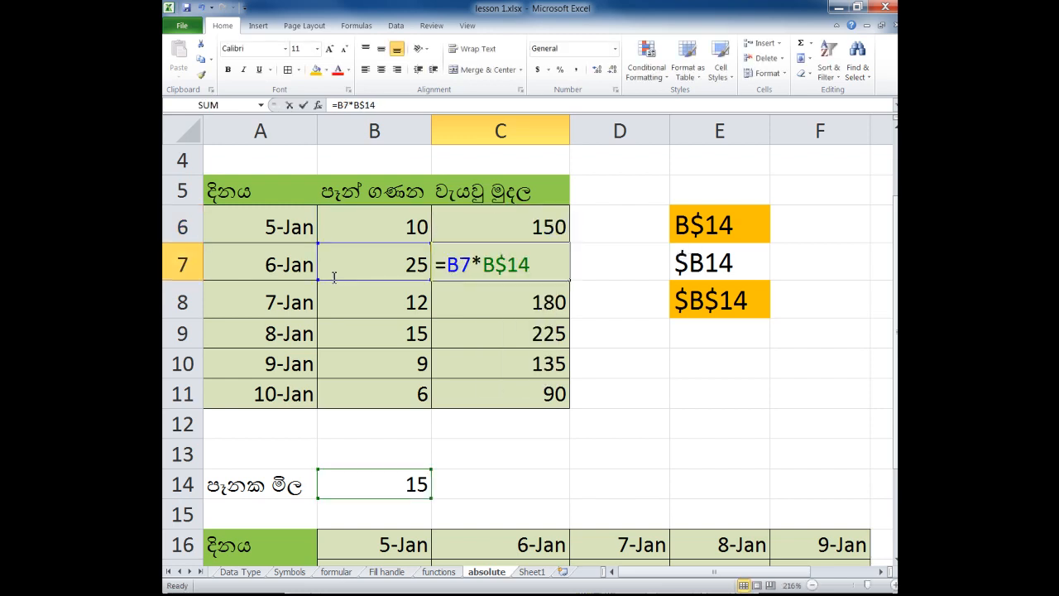
{"action": "key", "text": "Return"}
{"action": "key", "text": "Right"}
{"action": "key", "text": "Left"}
{"action": "key", "text": "Up"}
{"action": "key", "text": "shift+Down"}
{"action": "key", "text": "shift+Down"}
{"action": "key", "text": "shift+Down"}
{"action": "key", "text": "shift+Down"}
{"action": "key", "text": "Delete"}
{"action": "key", "text": "Up"}
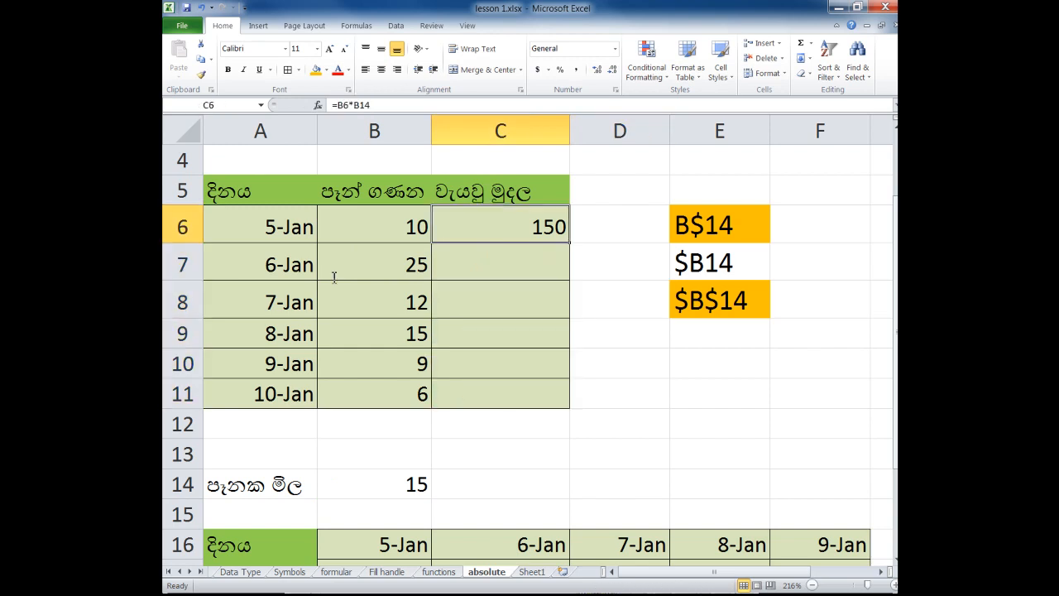
Review the references in the C6 formula and fill the relative formula down into C7.
{"action": "key", "text": "F2"}
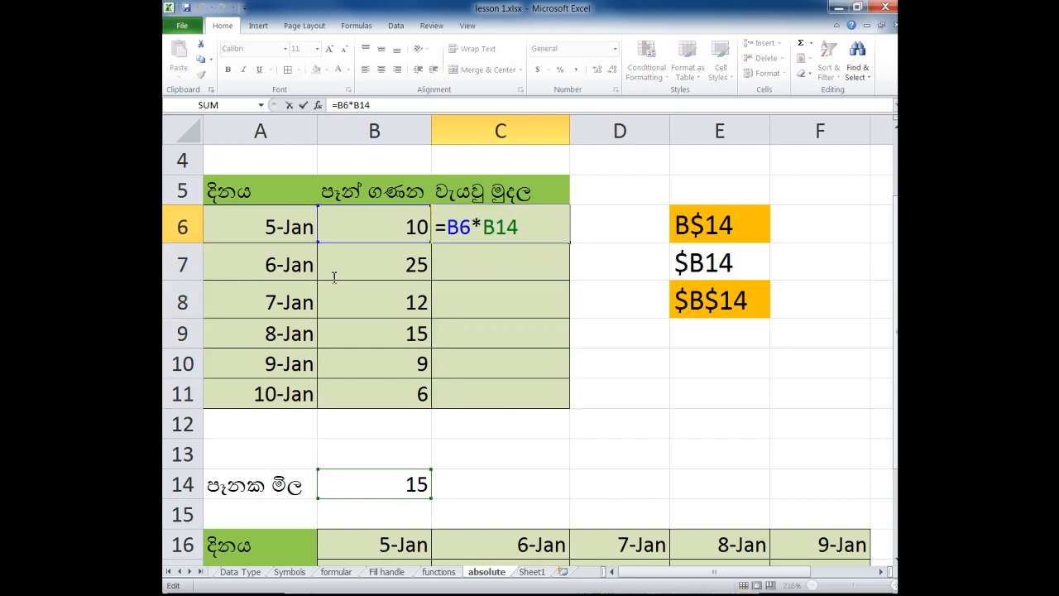
{"action": "key", "text": "Home"}
{"action": "key", "text": "Right"}
{"action": "key", "text": "shift+Right"}
{"action": "key", "text": "shift+Right"}
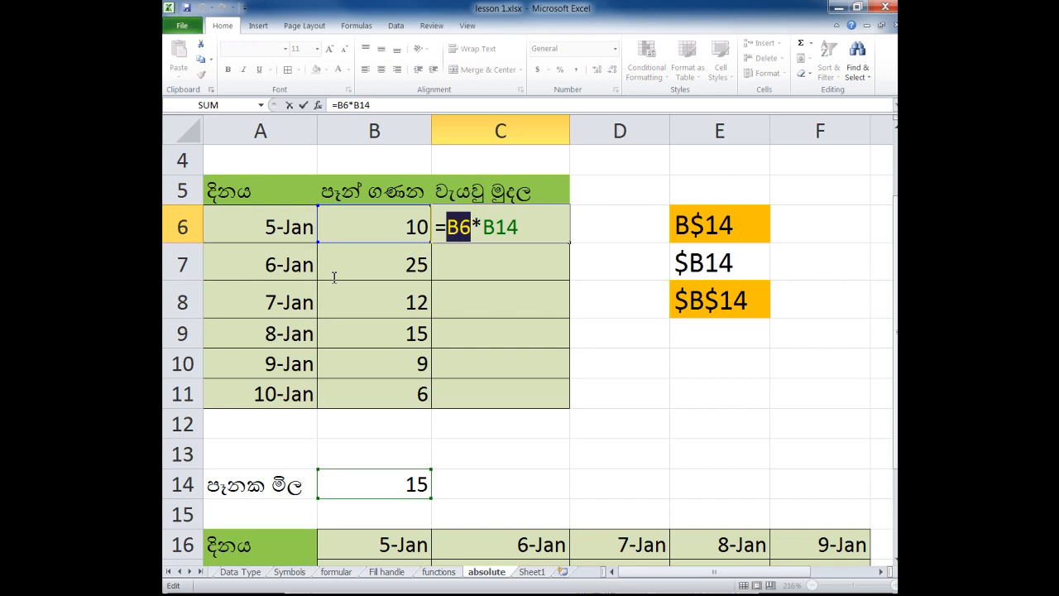
{"action": "key", "text": "Return"}
{"action": "key", "text": "Up"}
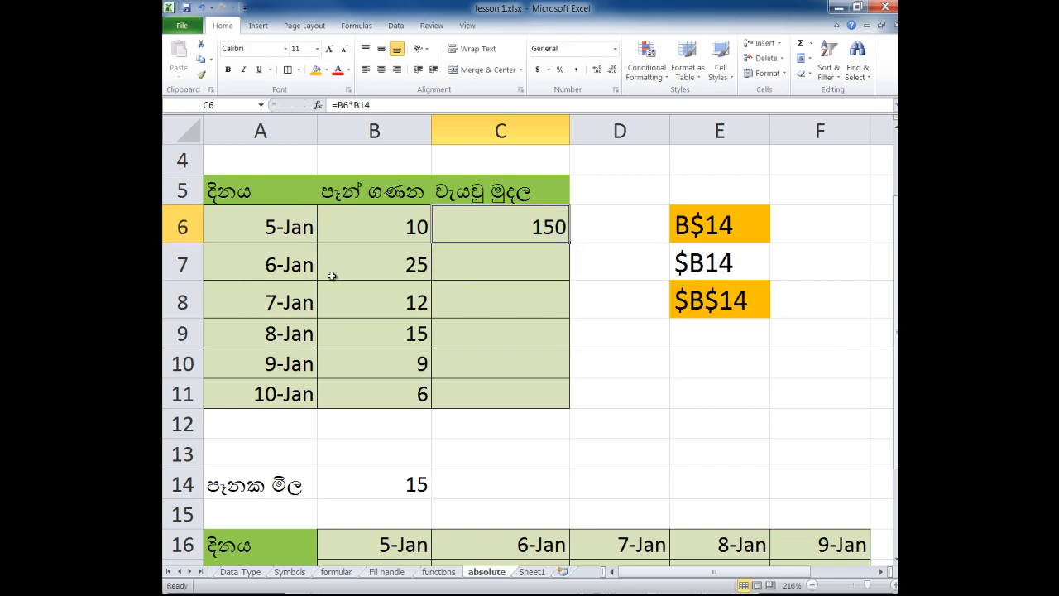
{"action": "key", "text": "shift+Down"}
{"action": "key", "text": "ctrl+d"}
{"action": "left_click_drag", "start_coordinate": [332, 279], "coordinate": [332, 275]}
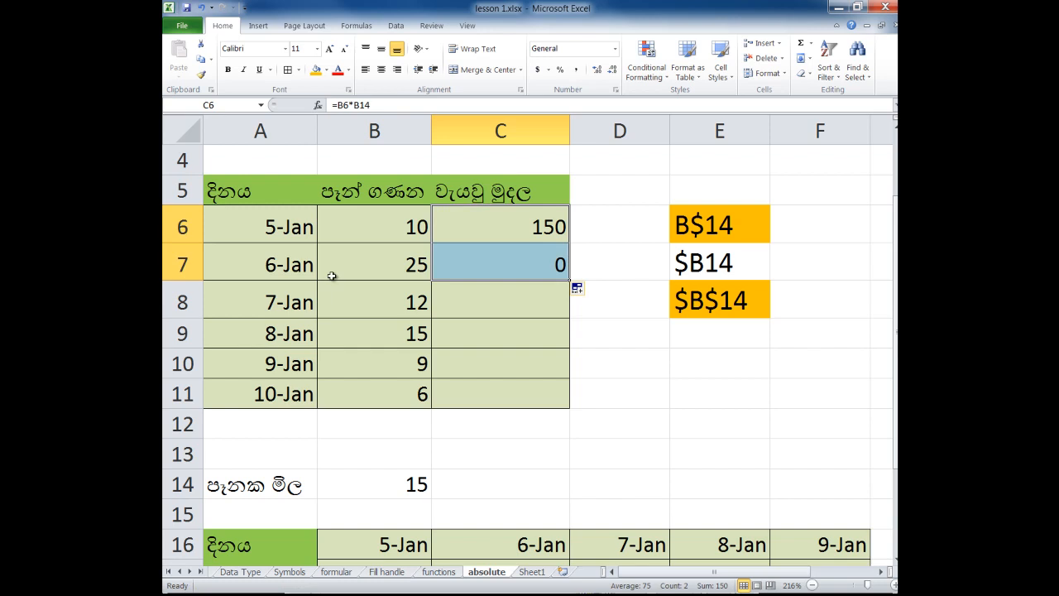
Show the formulas in C6 and C7 as the text =B6*B14 and =B7*B15 by prefixing each with an apostrophe.
{"action": "key", "text": "F2"}
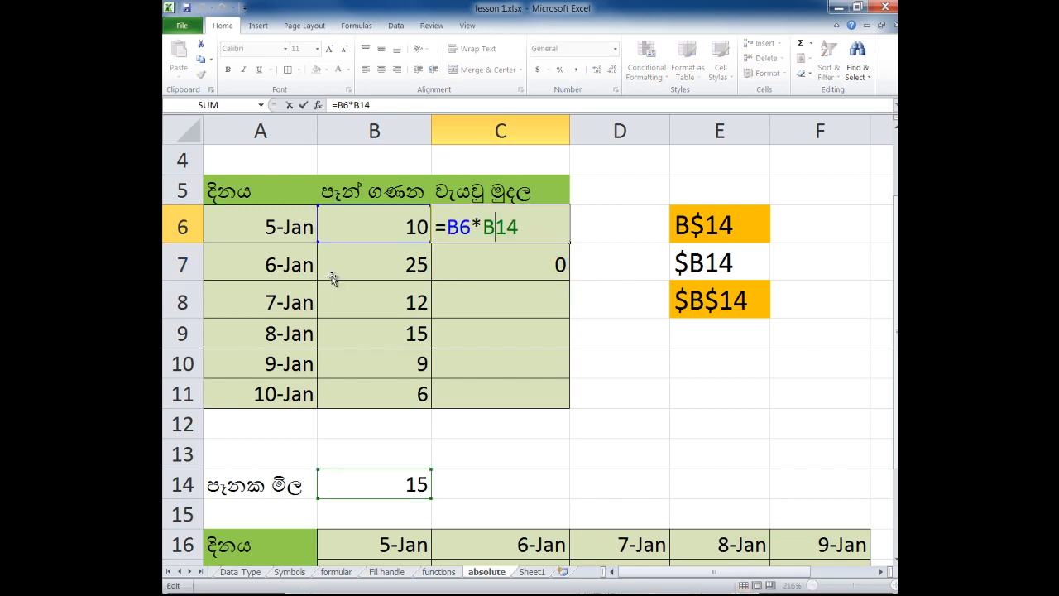
{"action": "key", "text": "Return"}
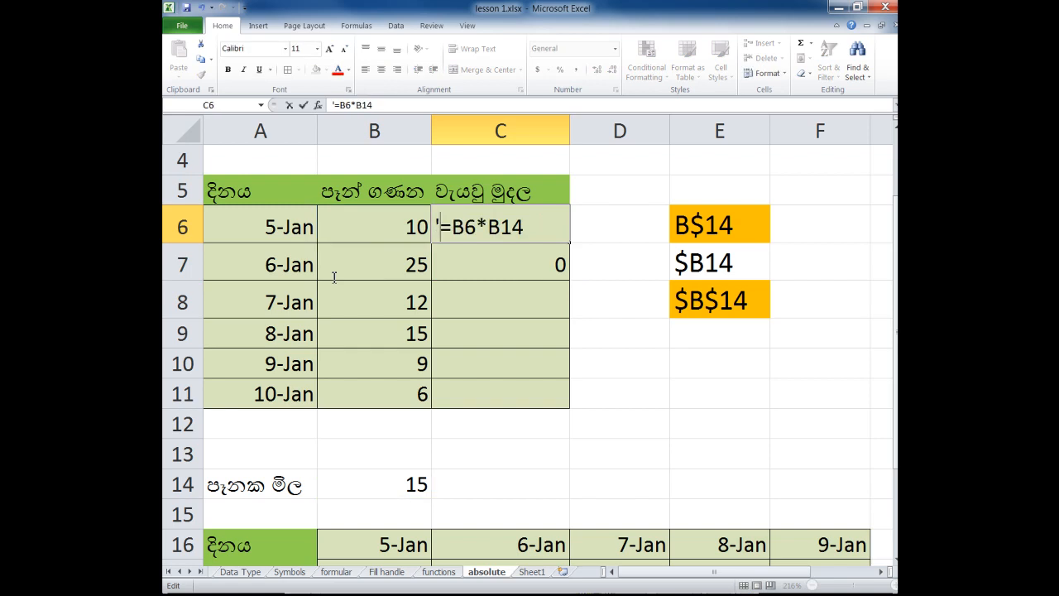
{"action": "key", "text": "F2"}
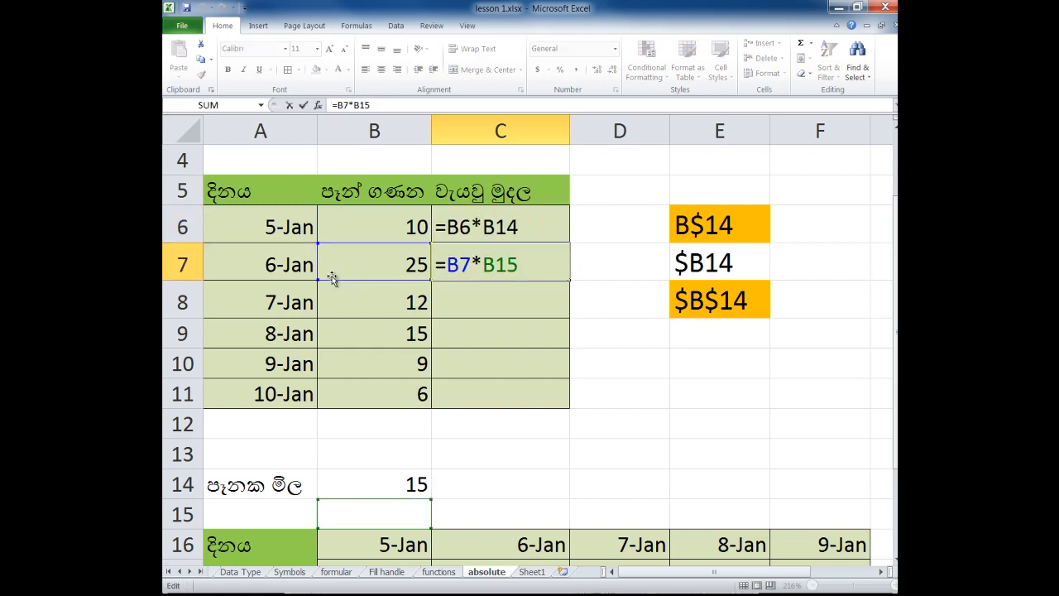
{"action": "key", "text": "Return"}
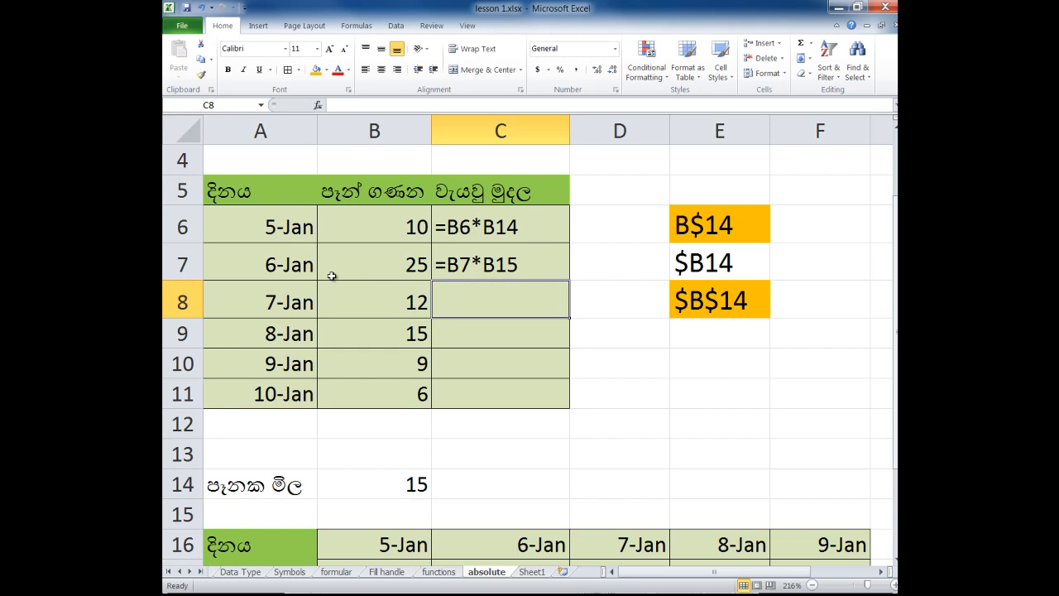
Fill the pen price cell B14 with red.
{"action": "key", "text": "Up"}
{"action": "key", "text": "Up"}
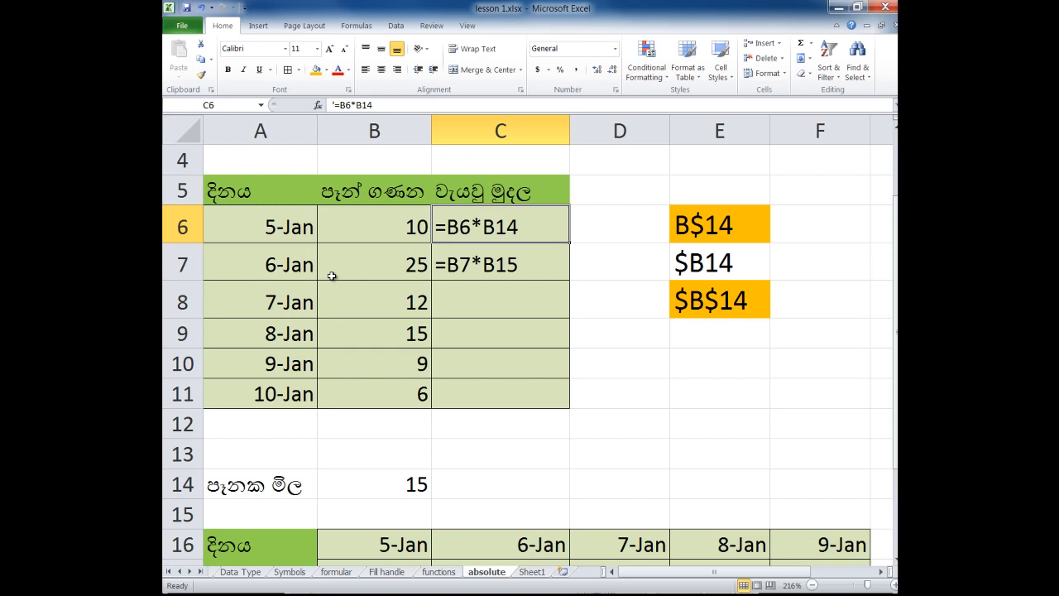
{"action": "key", "text": "Left"}
{"action": "key", "text": "Down"}
{"action": "key", "text": "Down"}
{"action": "key", "text": "Down"}
{"action": "key", "text": "Down"}
{"action": "key", "text": "Down"}
{"action": "key", "text": "Down"}
{"action": "key", "text": "Down"}
{"action": "key", "text": "Down"}
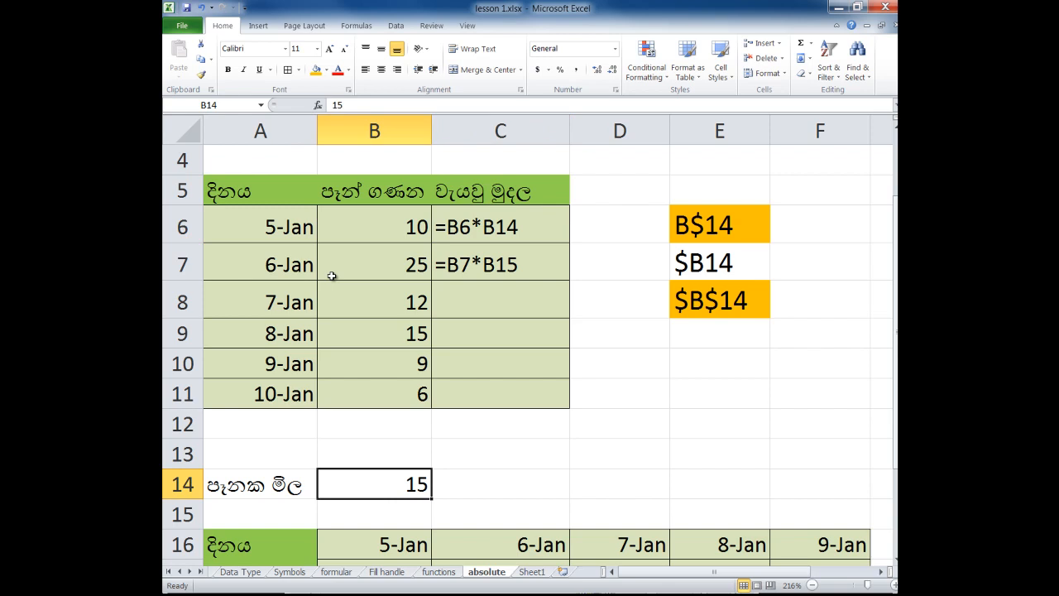
{"action": "key", "text": "alt+h"}
{"action": "key", "text": "h"}
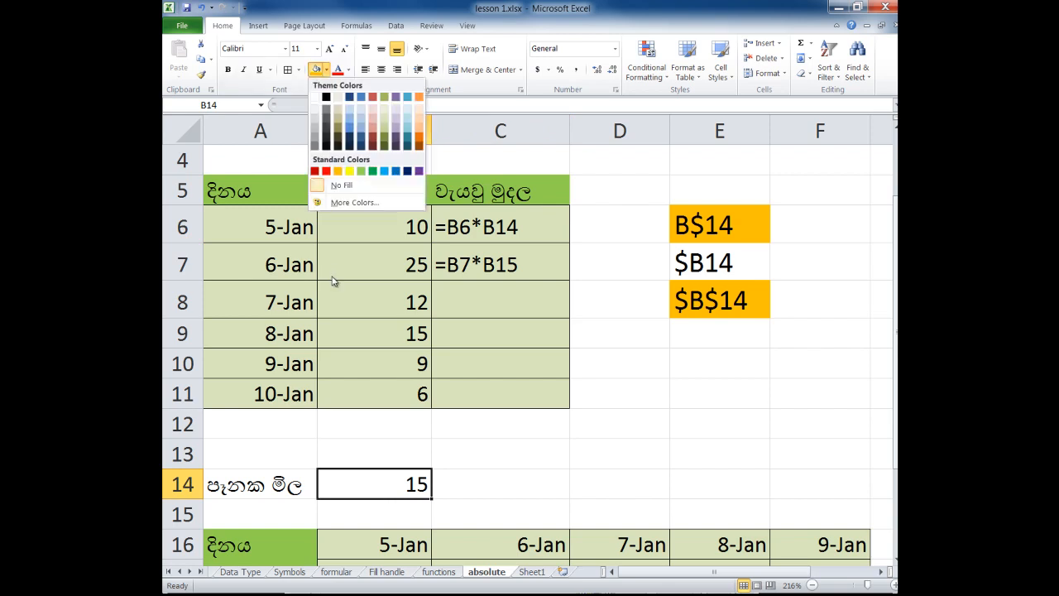
{"action": "key", "text": "Right"}
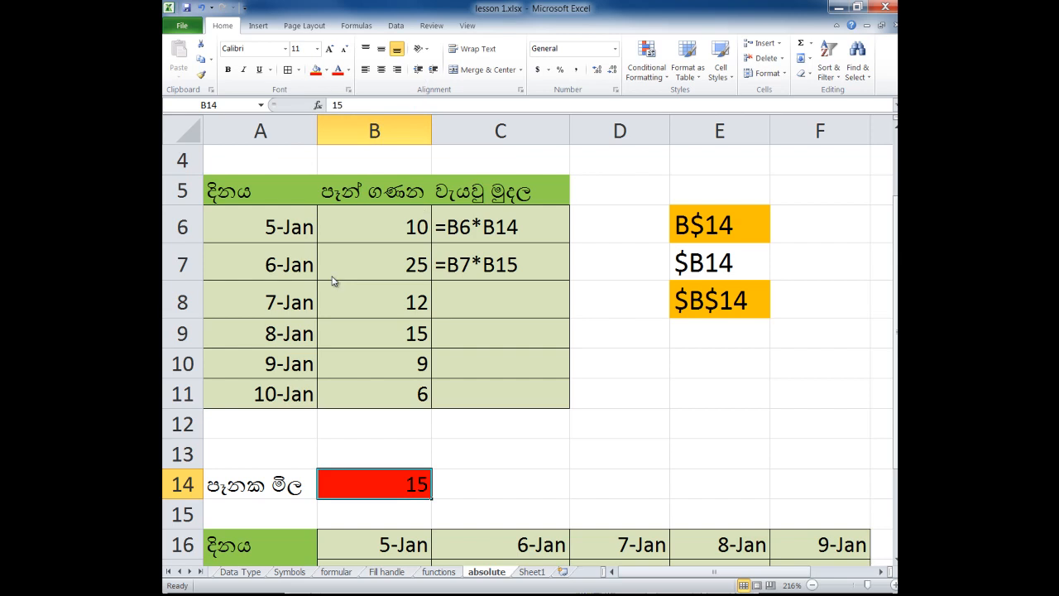
Change the font color of the pen price cell B14 to white.
{"action": "left_click", "coordinate": [349, 70]}
{"action": "left_click", "coordinate": [337, 114]}
{"action": "left_click", "coordinate": [496, 455]}
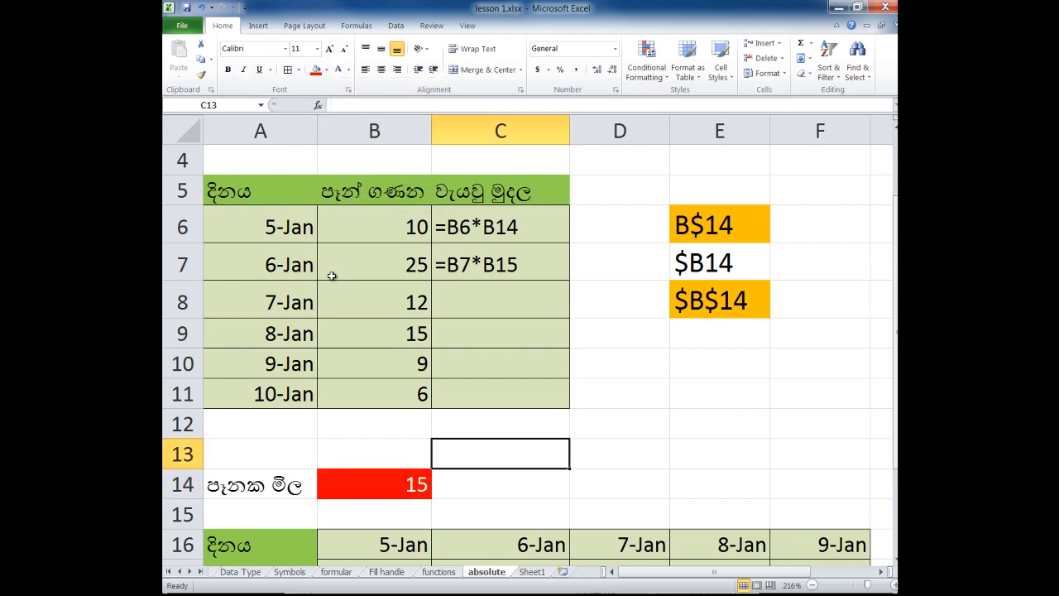
{"action": "key", "text": "Down"}
{"action": "key", "text": "Left"}
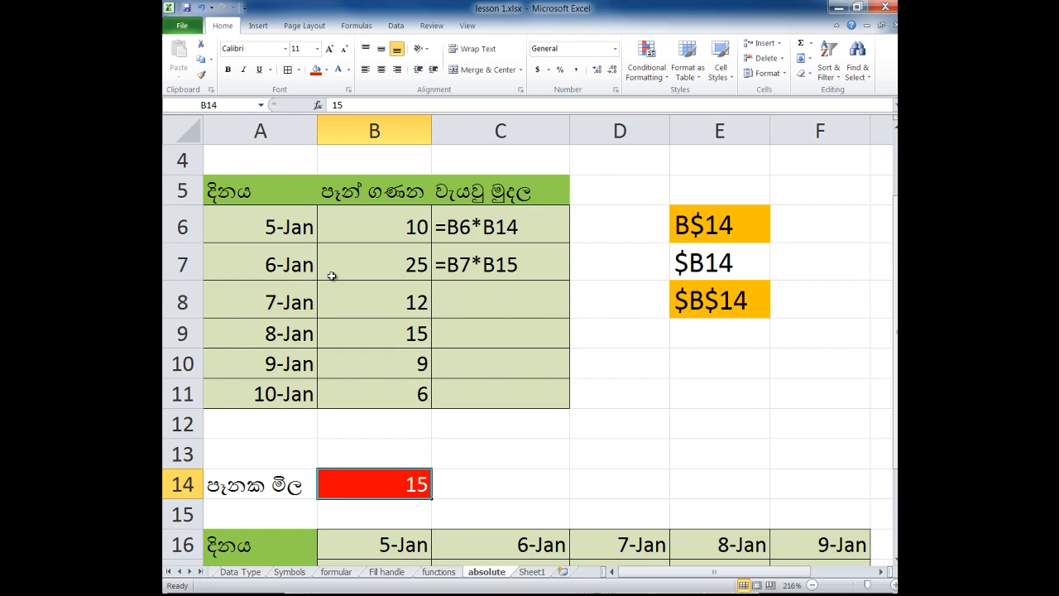
{"action": "key", "text": "Return"}
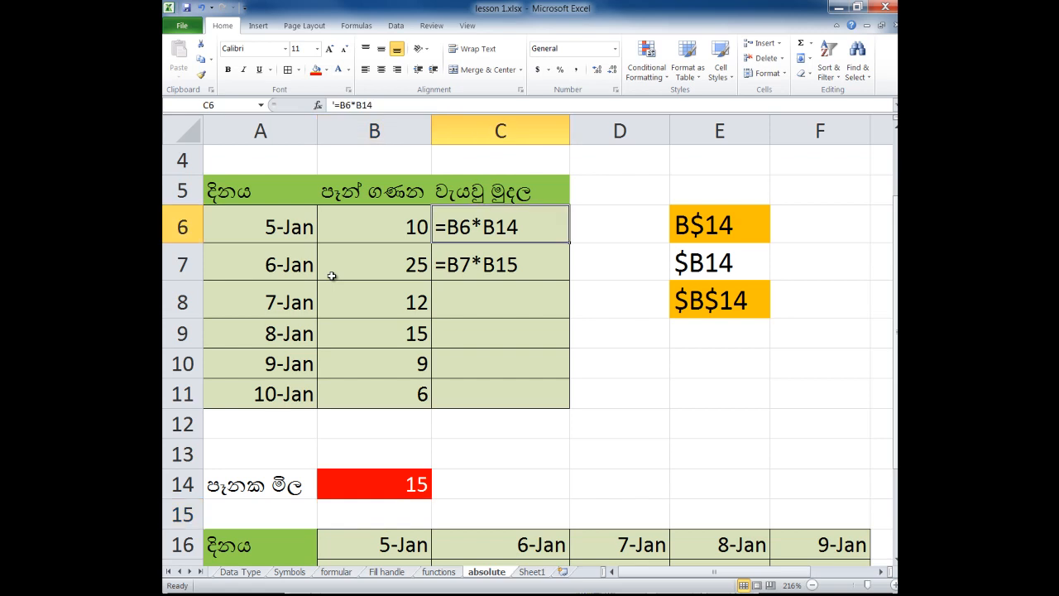
Examine which cells the C6 formula references by temporarily removing its apostrophe, leaving the cell as text.
{"action": "key", "text": "F2"}
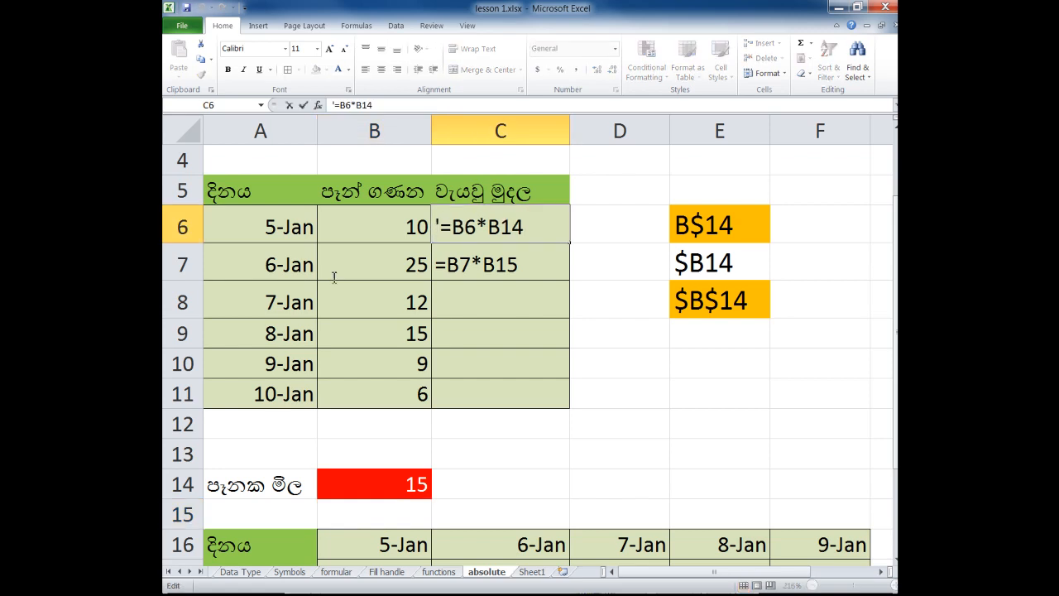
{"action": "key", "text": "Home"}
{"action": "key", "text": "Delete"}
{"action": "key", "text": "Right"}
{"action": "key", "text": "Right"}
{"action": "key", "text": "Right"}
{"action": "key", "text": "Right"}
{"action": "key", "text": "Right"}
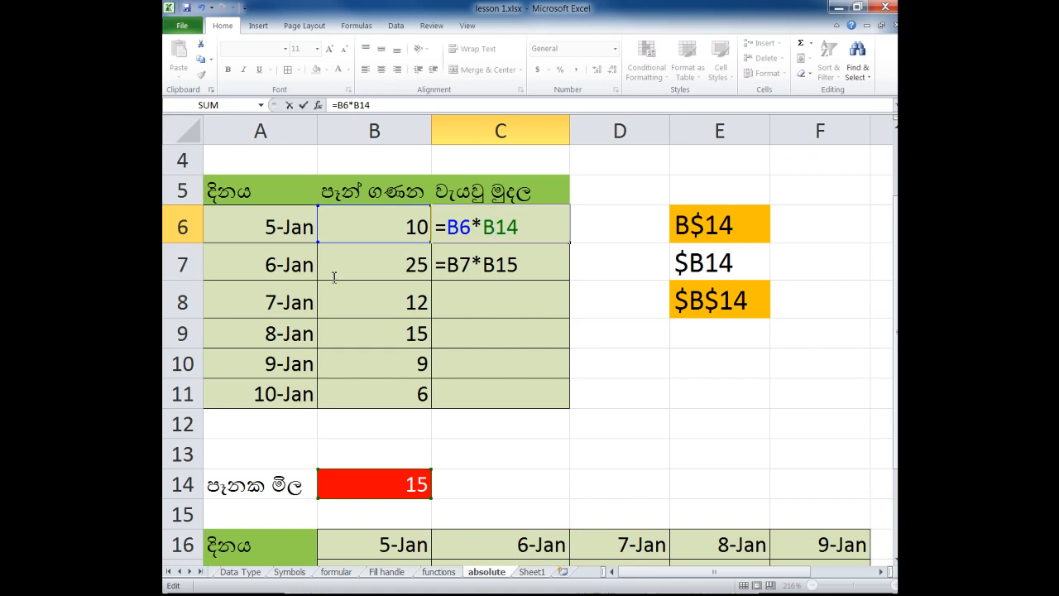
{"action": "key", "text": "Left"}
{"action": "key", "text": "Left"}
{"action": "key", "text": "Left"}
{"action": "key", "text": "Left"}
{"action": "key", "text": "Return"}
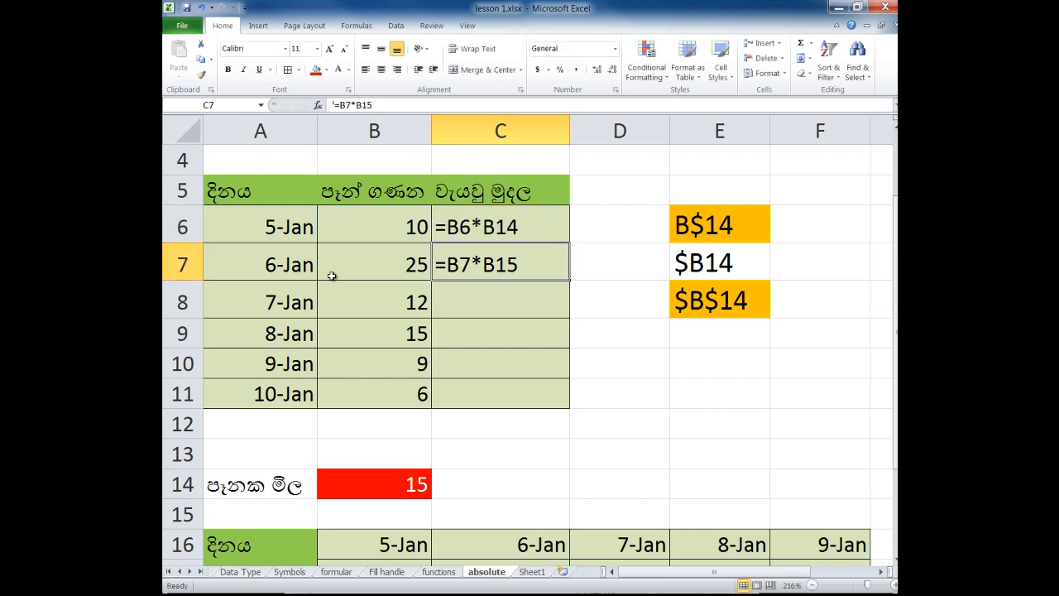
Change the fill of the B$14 example in cell E6 to light green.
{"action": "key", "text": "Up"}
{"action": "key", "text": "Right"}
{"action": "key", "text": "Right"}
{"action": "key", "text": "alt"}
{"action": "key", "text": "h"}
{"action": "key", "text": "h"}
{"action": "key", "text": "Right"}
{"action": "key", "text": "Right"}
{"action": "key", "text": "Right"}
{"action": "key", "text": "Right"}
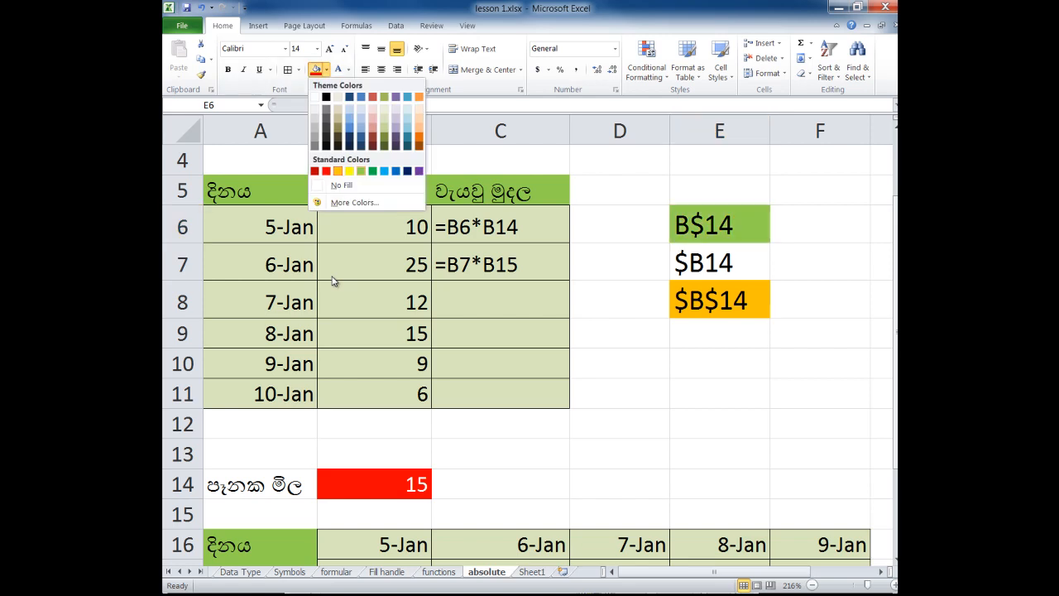
{"action": "key", "text": "Return"}
{"action": "key", "text": "Right"}
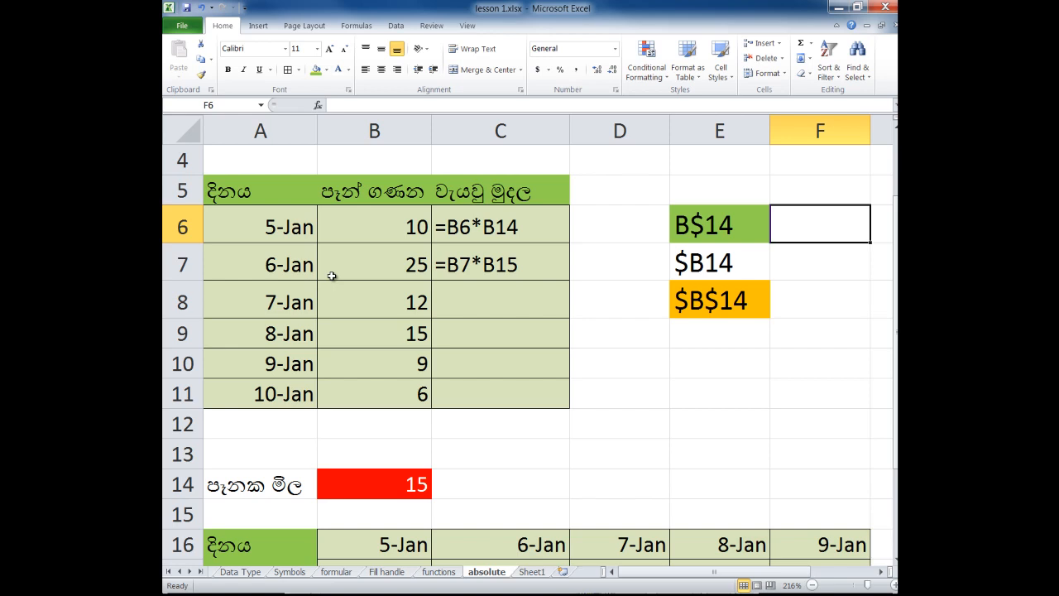
Review the B$14, $B14 and $B$14 examples in E6:E8 against the vertical and horizontal pen tables.
{"action": "key", "text": "Left"}
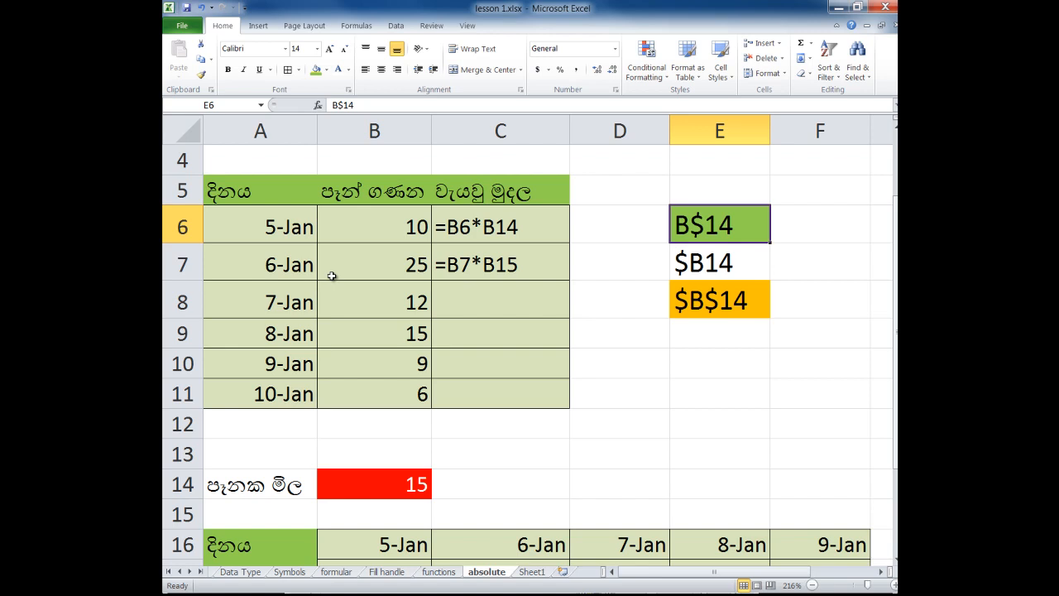
{"action": "left_click_drag", "start_coordinate": [897, 331], "coordinate": [896, 341]}
{"action": "scroll", "coordinate": [331, 282], "scroll_direction": "up", "scroll_amount": 1}
{"action": "key", "text": "Down"}
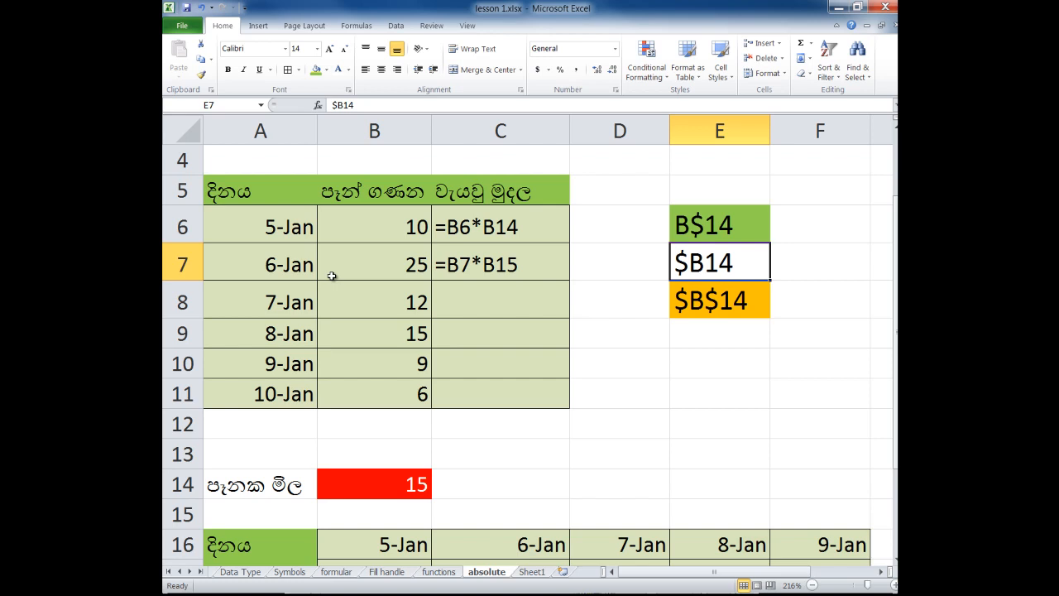
{"action": "scroll", "coordinate": [332, 278], "scroll_direction": "down", "scroll_amount": 3}
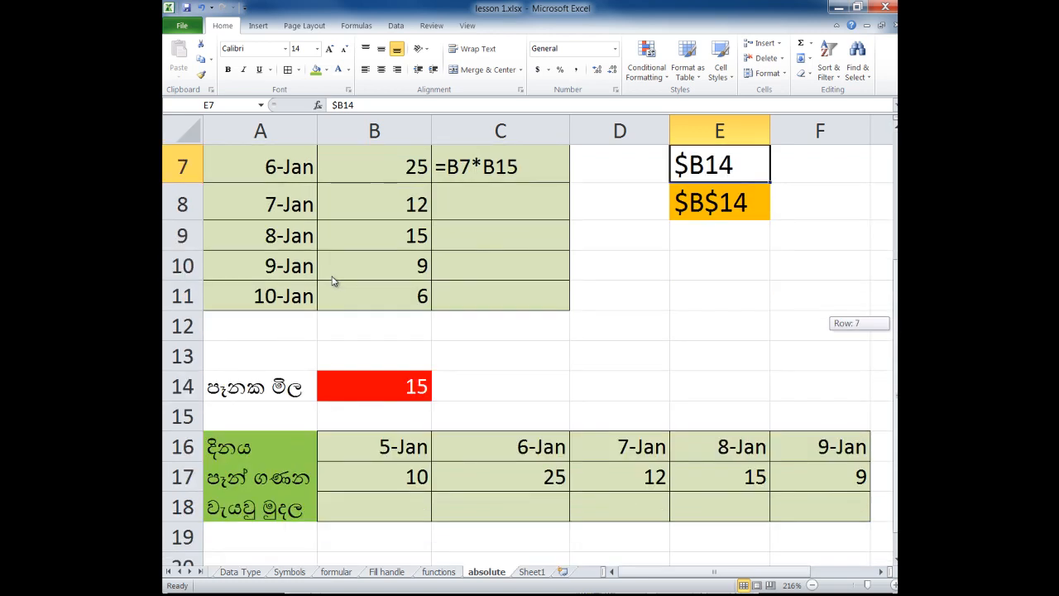
{"action": "scroll", "coordinate": [332, 279], "scroll_direction": "up", "scroll_amount": 4}
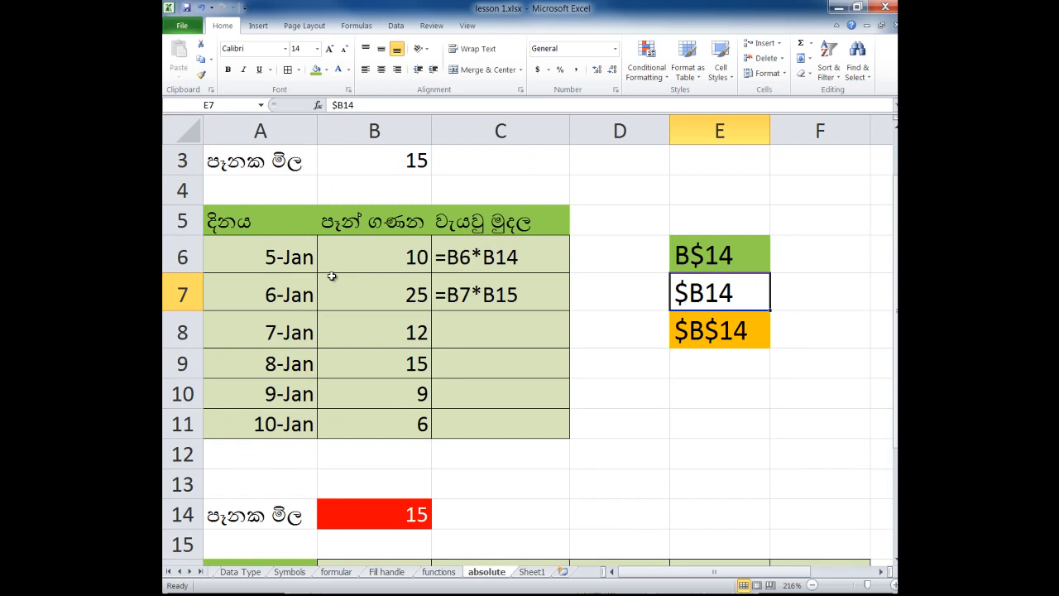
{"action": "key", "text": "Down"}
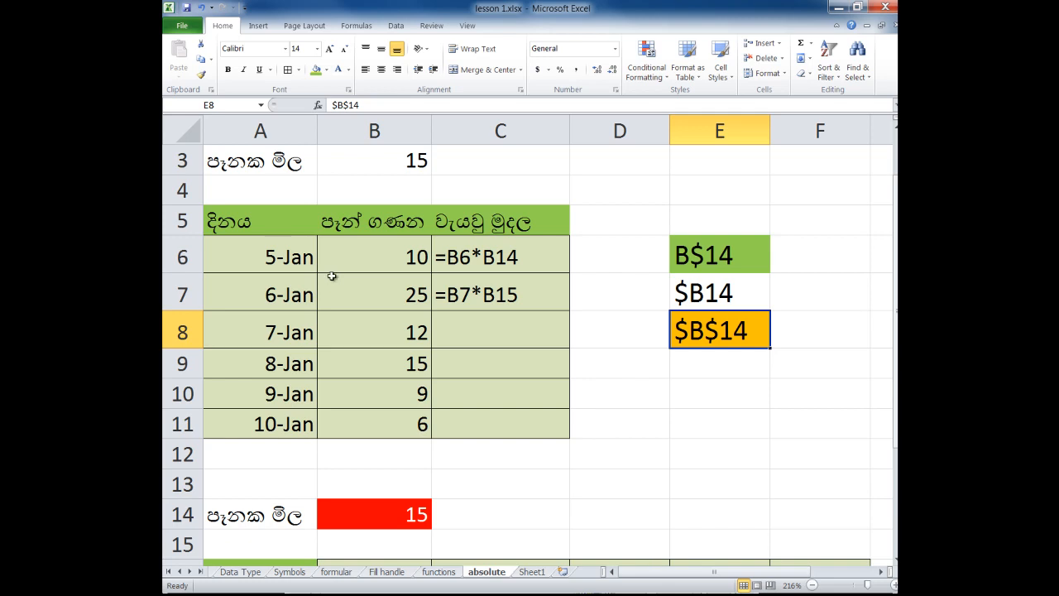
Turn the text in C6 into a live formula with a row-locked price reference, =B6*B$14.
{"action": "double_click", "coordinate": [490, 257]}
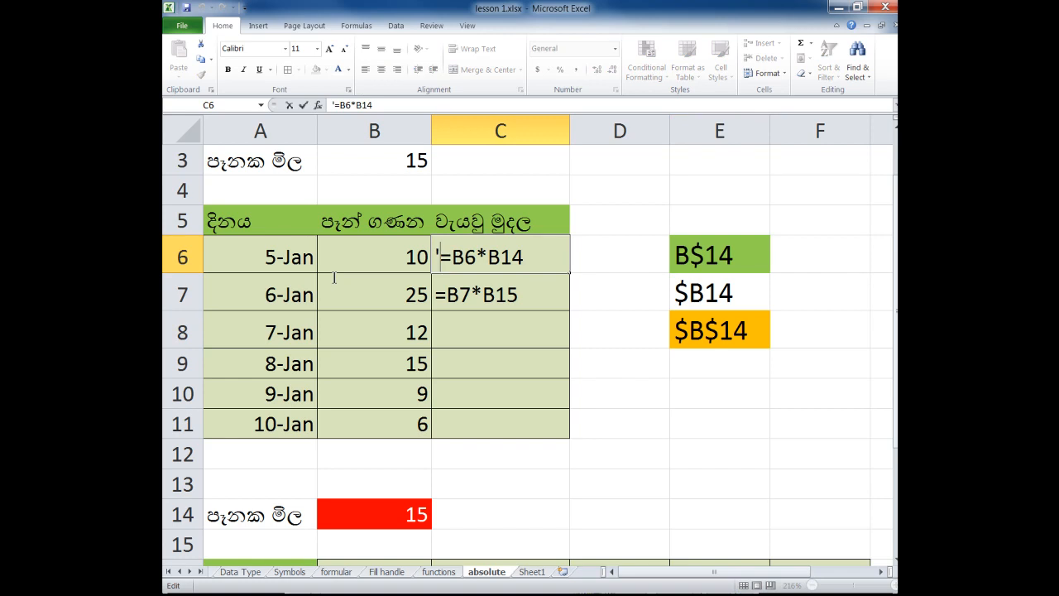
{"action": "key", "text": "BackSpace"}
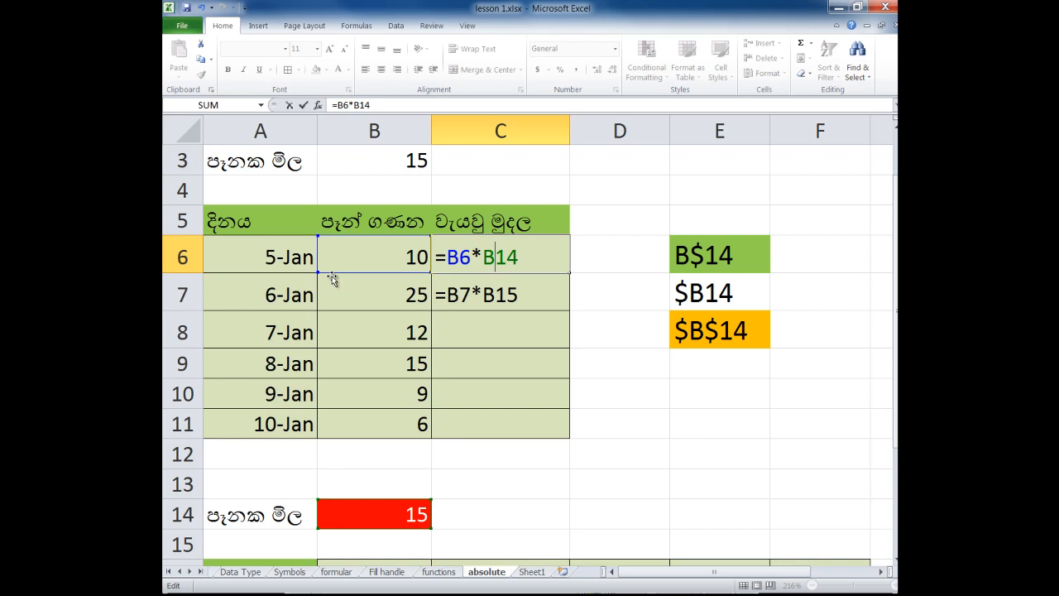
{"action": "double_click", "coordinate": [497, 263]}
{"action": "left_click", "coordinate": [496, 262]}
{"action": "type", "text": "$"}
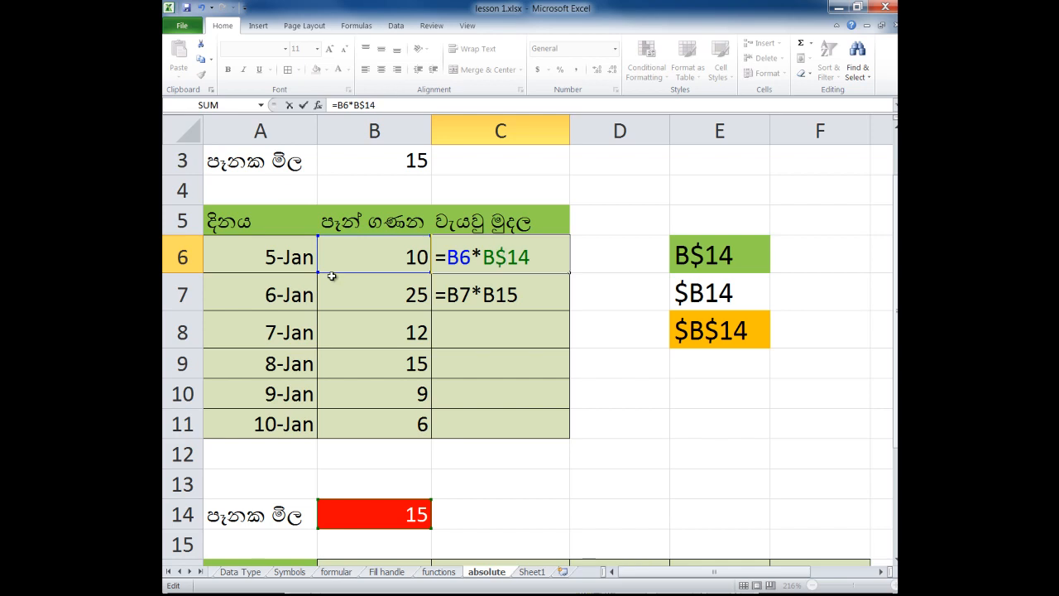
{"action": "key", "text": "Return"}
{"action": "key", "text": "Up"}
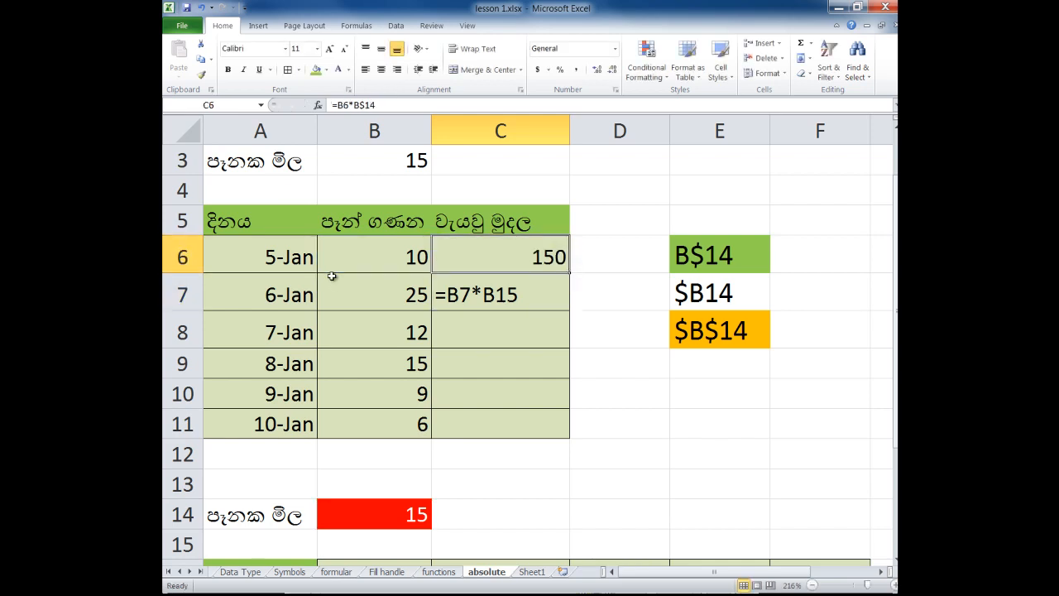
Check the references in the C6 formula and fill it down through C11.
{"action": "key", "text": "F2"}
{"action": "key", "text": "Return"}
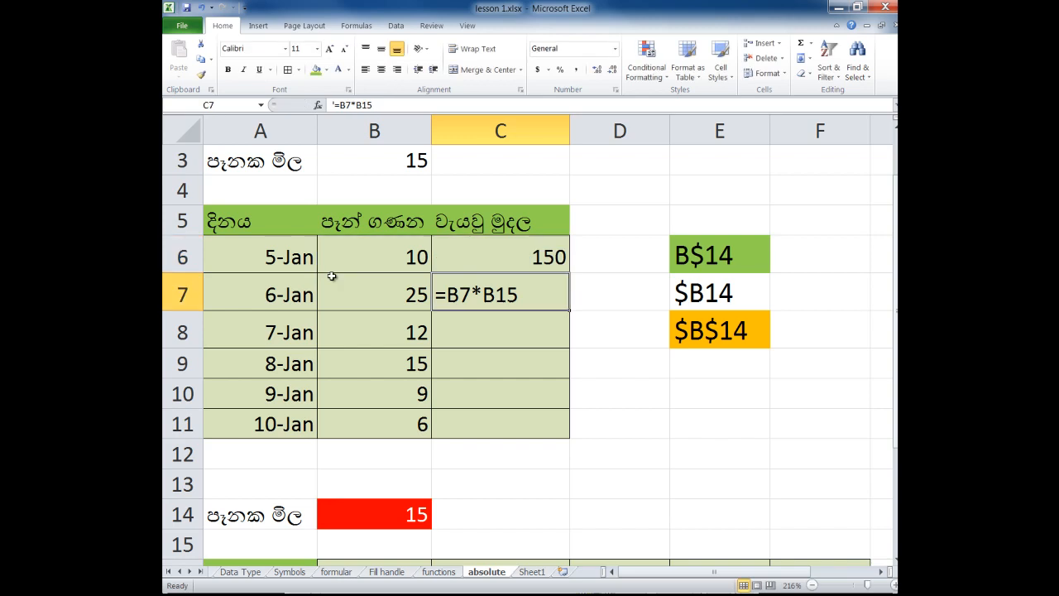
{"action": "key", "text": "Up"}
{"action": "key", "text": "F2"}
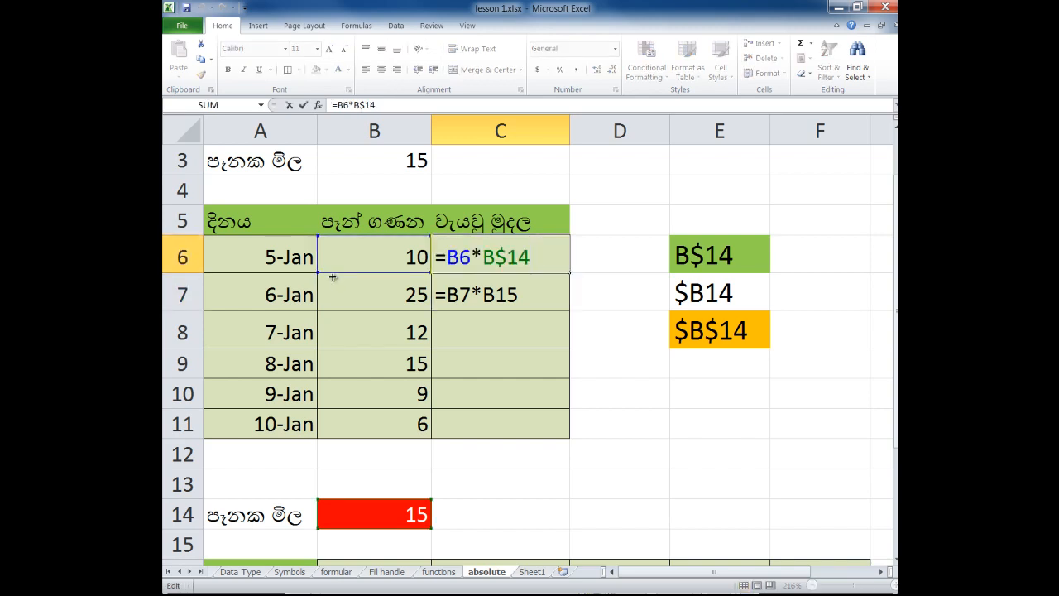
{"action": "key", "text": "ctrl+Return"}
{"action": "left_click_drag", "start_coordinate": [570, 273], "coordinate": [569, 437]}
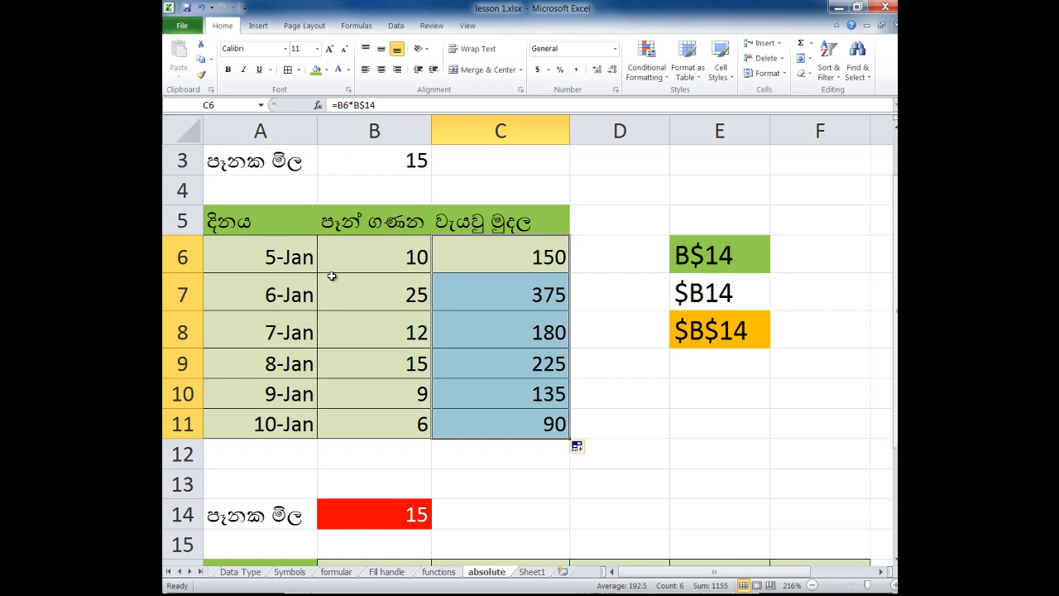
Examine the horizontal pen table in rows 16 to 18 and its relation to the price in B14.
{"action": "key", "text": "Right"}
{"action": "key", "text": "Down"}
{"action": "key", "text": "Down"}
{"action": "key", "text": "Down"}
{"action": "scroll", "coordinate": [332, 277], "scroll_direction": "down", "scroll_amount": 2}
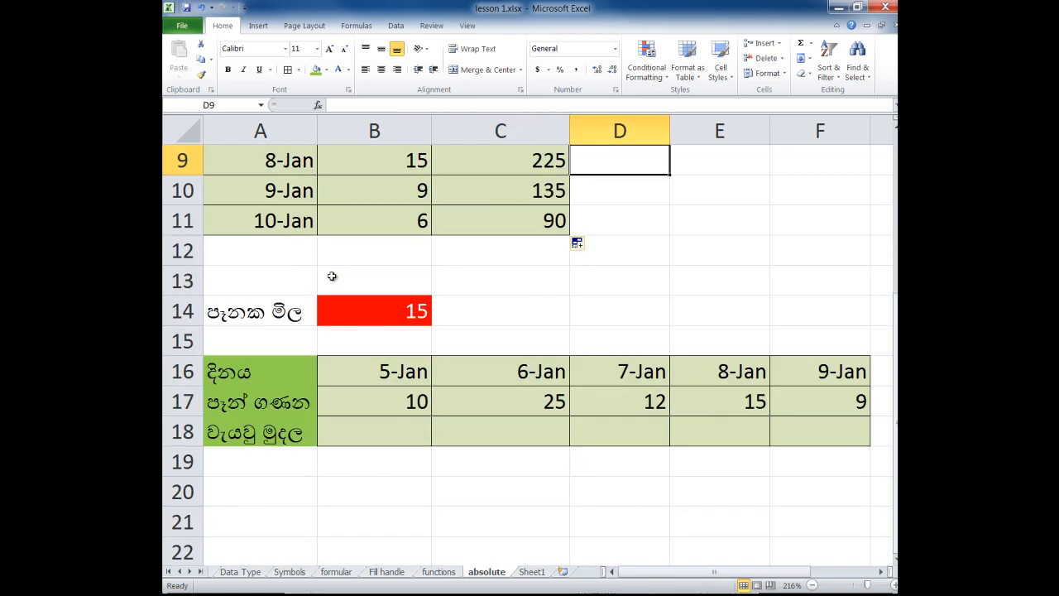
{"action": "scroll", "coordinate": [332, 277], "scroll_direction": "up", "scroll_amount": 1}
{"action": "key", "text": "Left"}
{"action": "key", "text": "Left"}
{"action": "key", "text": "Down"}
{"action": "key", "text": "Down"}
{"action": "key", "text": "Down"}
{"action": "key", "text": "Down"}
{"action": "key", "text": "Down"}
{"action": "key", "text": "Down"}
{"action": "key", "text": "Down"}
{"action": "key", "text": "Down"}
{"action": "key", "text": "Down"}
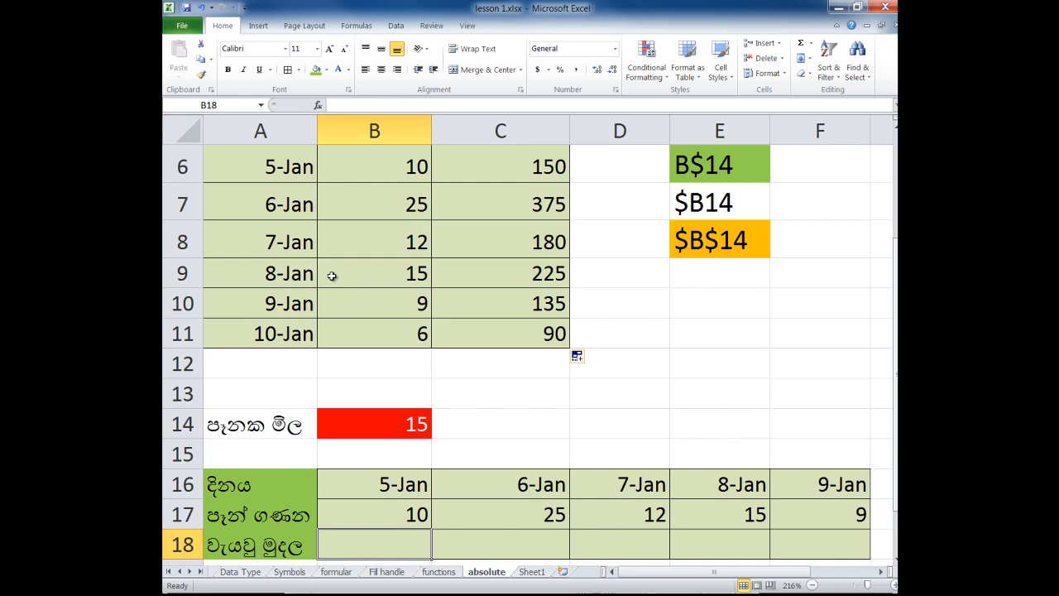
{"action": "key", "text": "Up"}
{"action": "key", "text": "Up"}
{"action": "key", "text": "Up"}
{"action": "key", "text": "Up"}
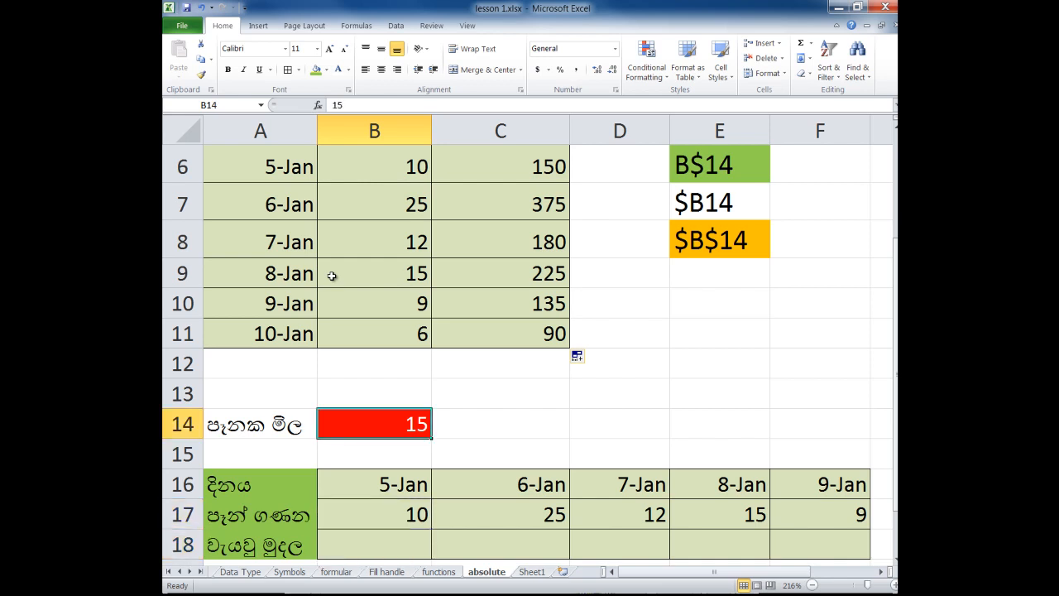
Enter the cost formula =B17*B14 in cell B18 of the horizontal table.
{"action": "key", "text": "Down"}
{"action": "key", "text": "Down"}
{"action": "key", "text": "Down"}
{"action": "key", "text": "Down"}
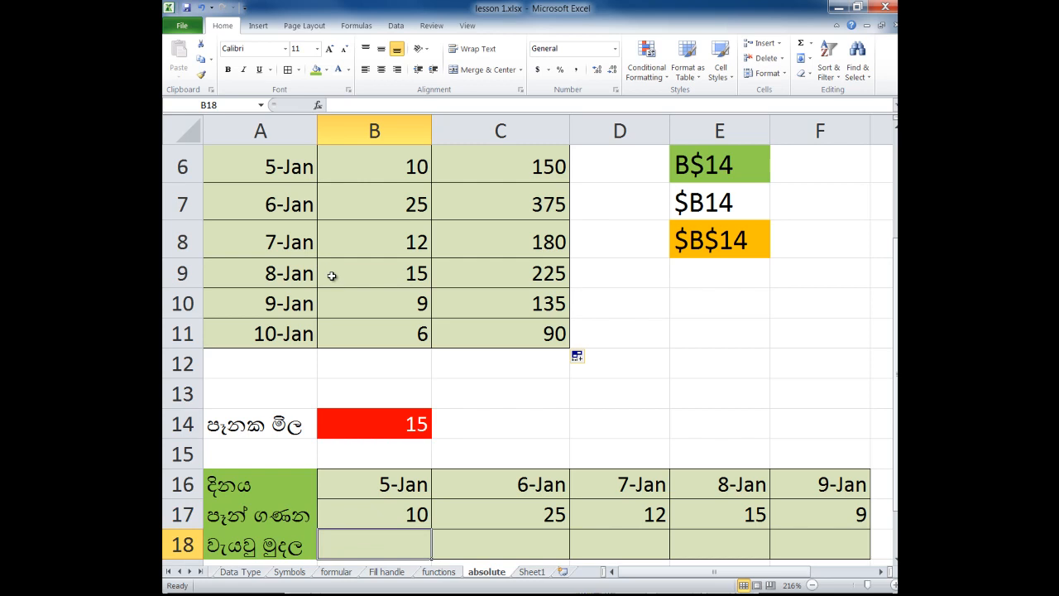
{"action": "type", "text": "="}
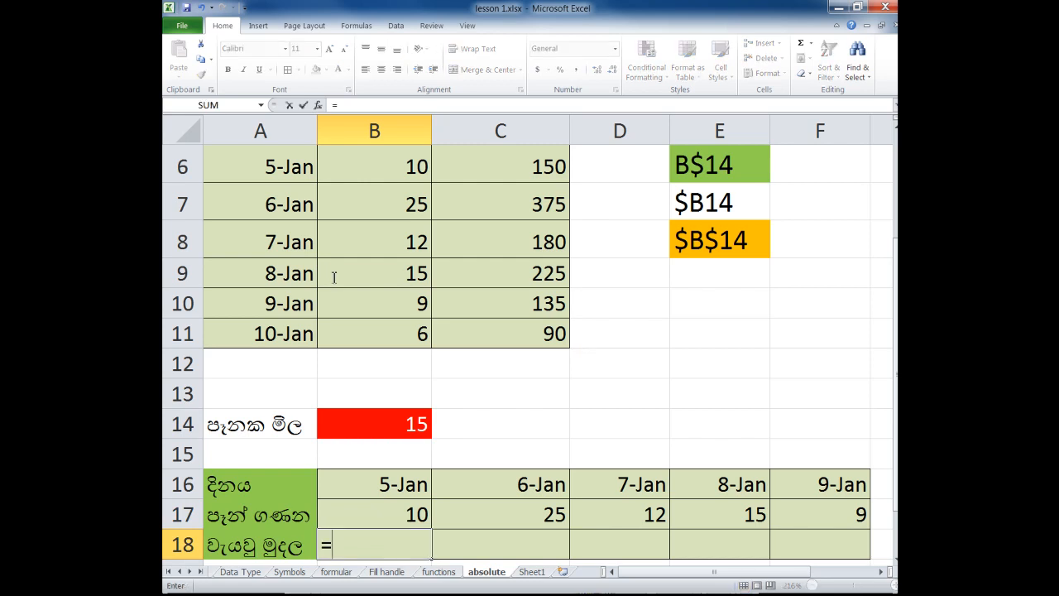
{"action": "key", "text": "Up"}
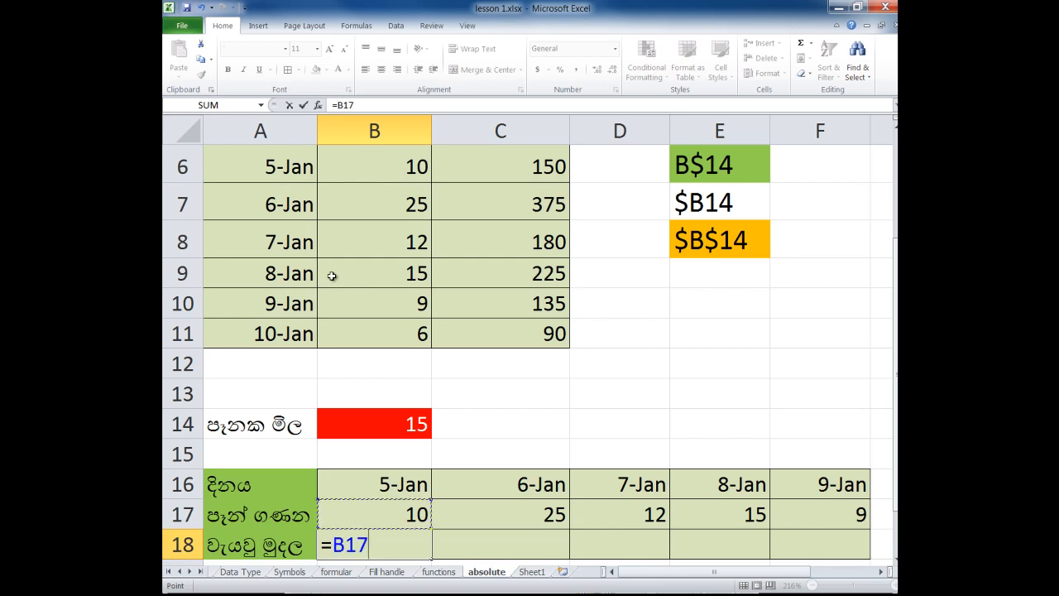
{"action": "type", "text": "*"}
{"action": "key", "text": "Up"}
{"action": "key", "text": "Up"}
{"action": "key", "text": "Up"}
{"action": "key", "text": "Up"}
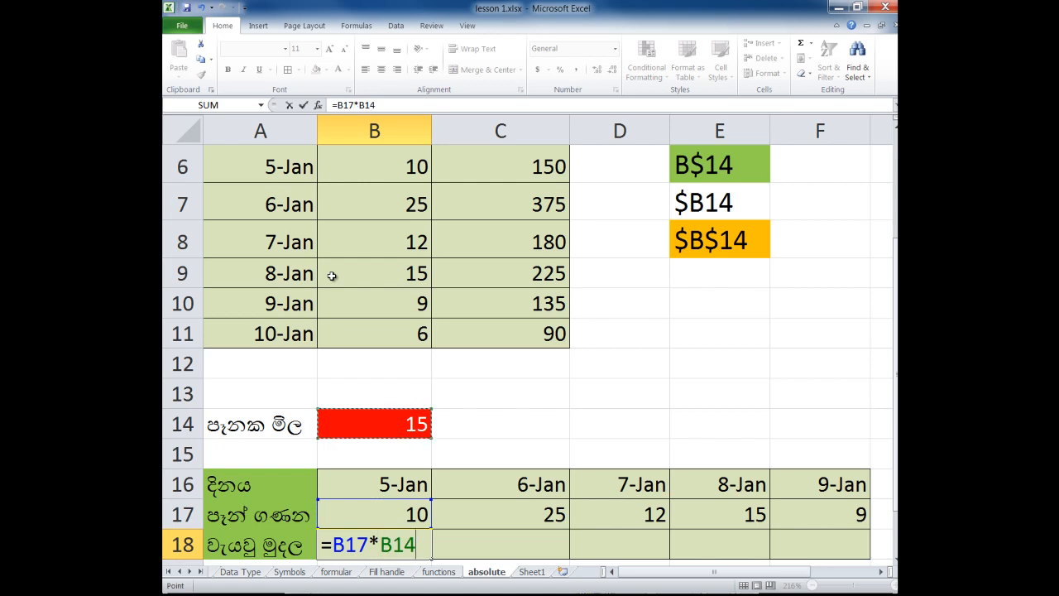
{"action": "key", "text": "Return"}
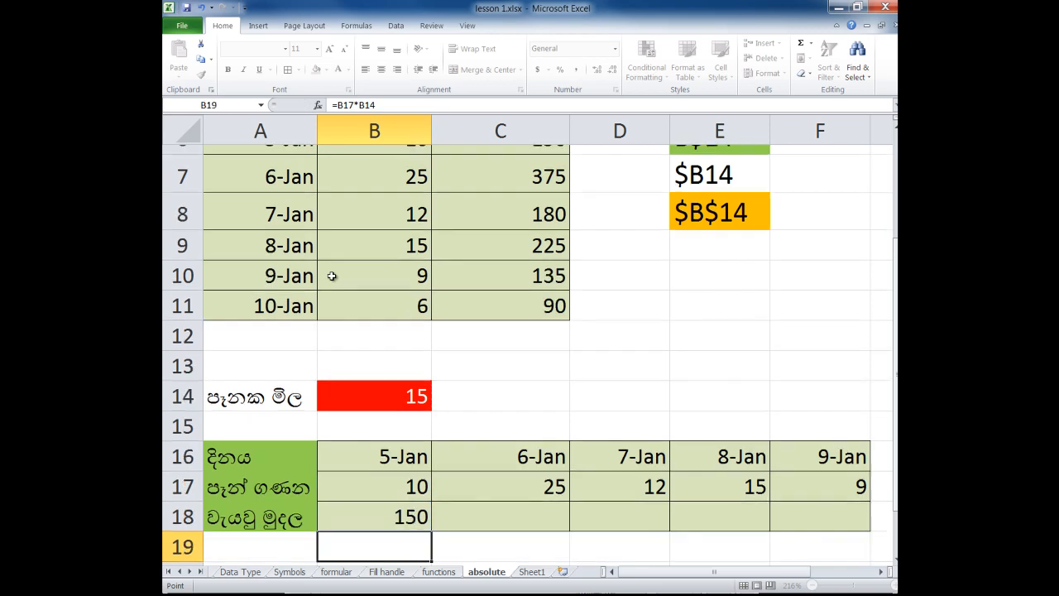
Fill the B18 formula =B17*B14 across the cost row through F18 and inspect its references in B18.
{"action": "key", "text": "Up"}
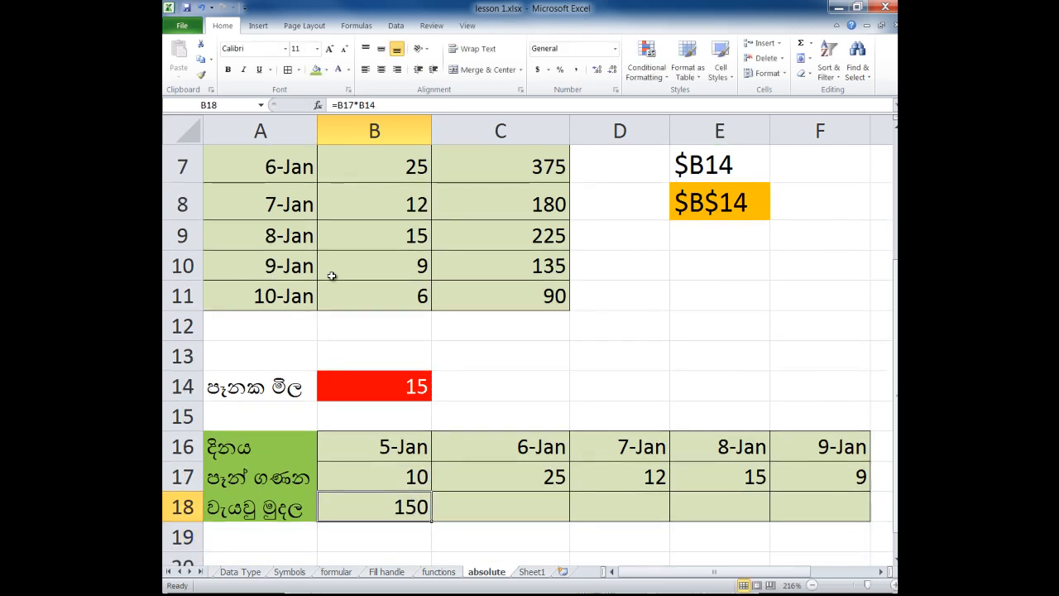
{"action": "left_click_drag", "start_coordinate": [431, 522], "coordinate": [869, 521]}
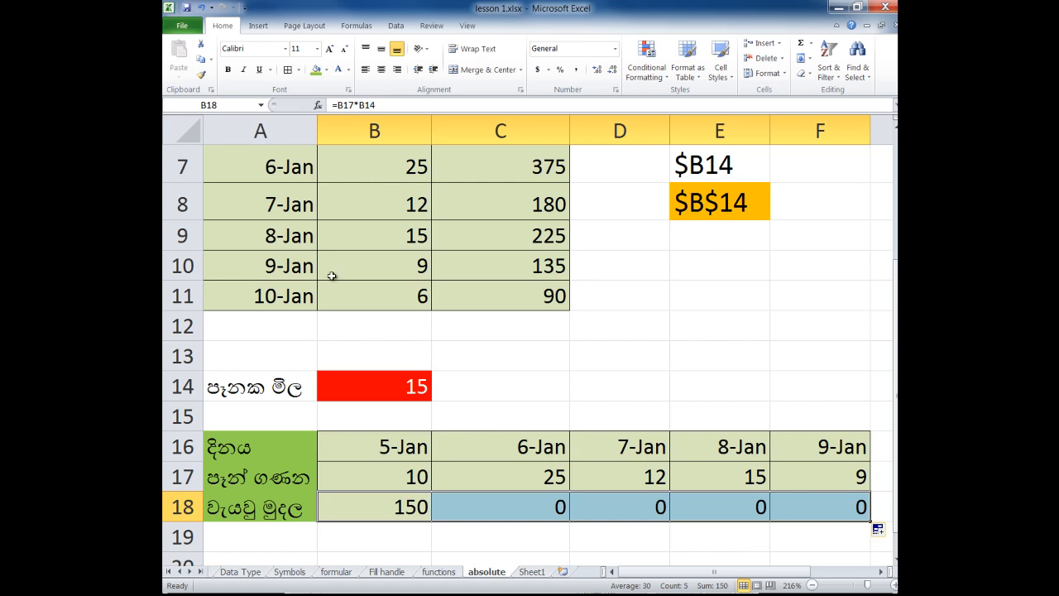
{"action": "key", "text": "F2"}
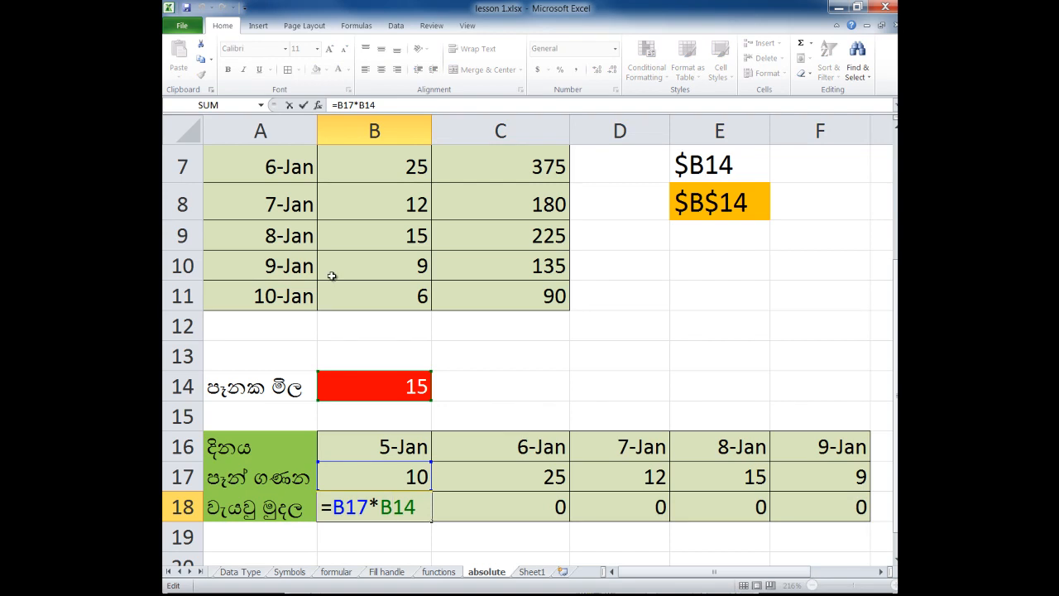
{"action": "key", "text": "Return"}
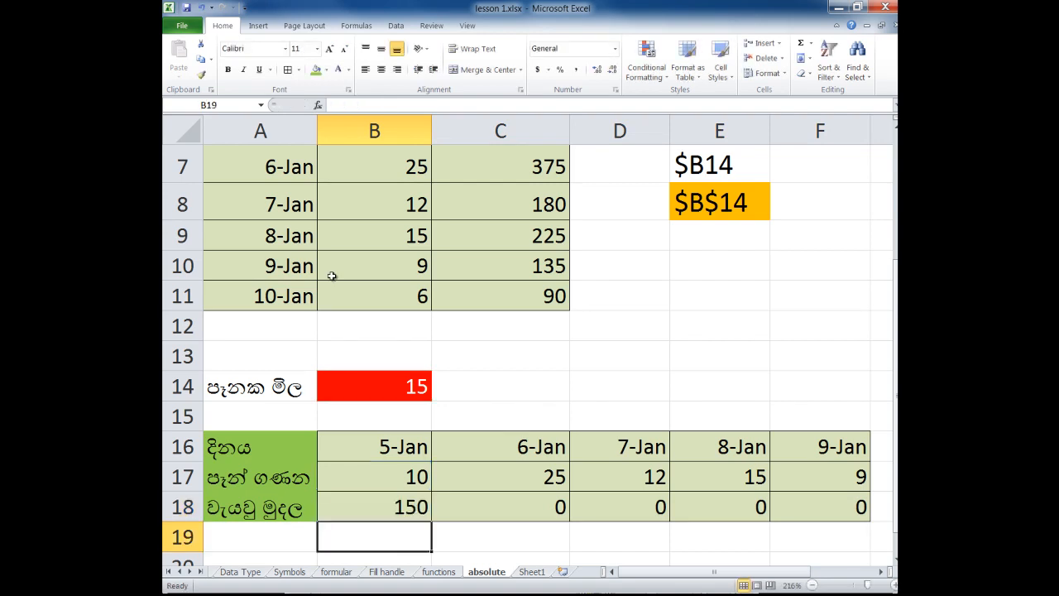
Inspect the formula in C18, highlighting the column letter of its price reference.
{"action": "key", "text": "Up"}
{"action": "key", "text": "Right"}
{"action": "key", "text": "F2"}
{"action": "key", "text": "Left"}
{"action": "key", "text": "Left"}
{"action": "key", "text": "shift+Left"}
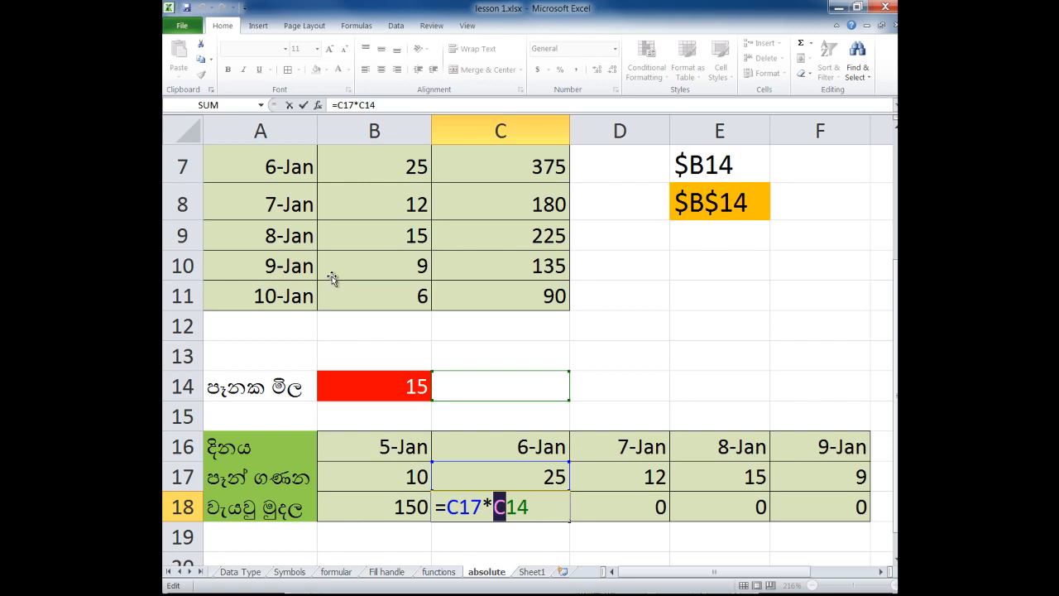
{"action": "key", "text": "Return"}
Inspect the formula in B18, highlighting its pen count reference B17.
{"action": "key", "text": "Up"}
{"action": "key", "text": "Left"}
{"action": "key", "text": "F2"}
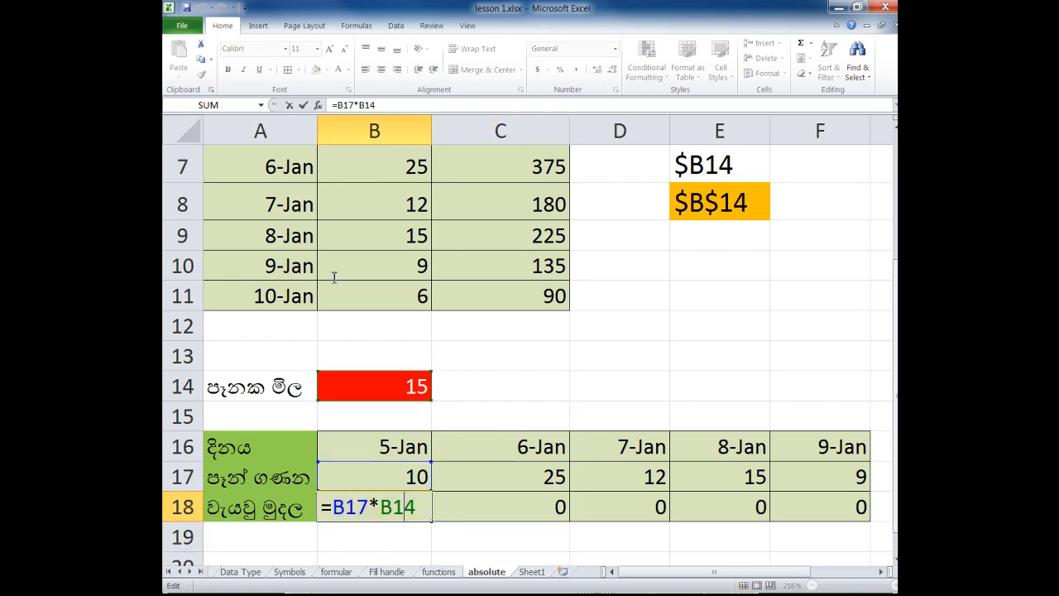
{"action": "key", "text": "Home"}
{"action": "key", "text": "Right"}
{"action": "key", "text": "shift+Right"}
{"action": "key", "text": "shift+Right"}
{"action": "key", "text": "shift+Right"}
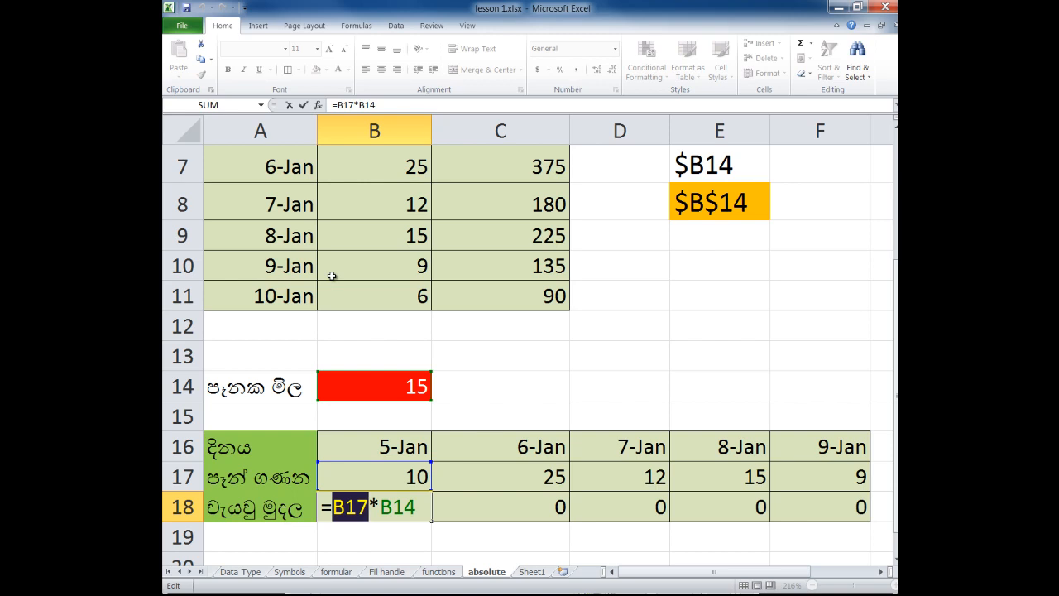
{"action": "key", "text": "Return"}
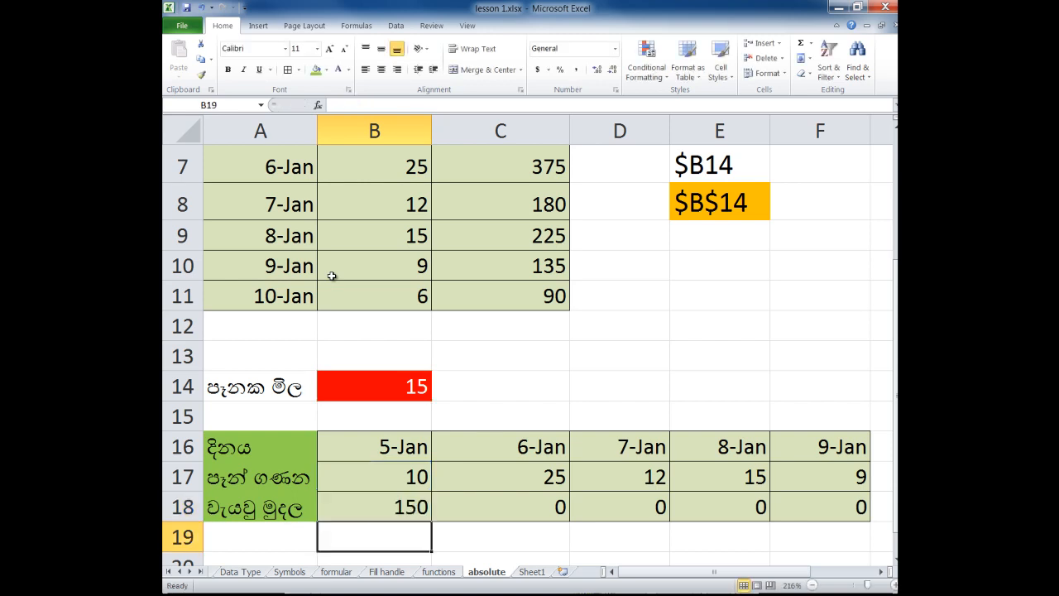
Inspect the filled formula in C18, highlighting its pen count reference C17.
{"action": "key", "text": "Up"}
{"action": "key", "text": "Right"}
{"action": "key", "text": "F2"}
{"action": "key", "text": "Home"}
{"action": "key", "text": "Right"}
{"action": "key", "text": "shift+Right"}
{"action": "key", "text": "shift+Right"}
{"action": "key", "text": "shift+Right"}
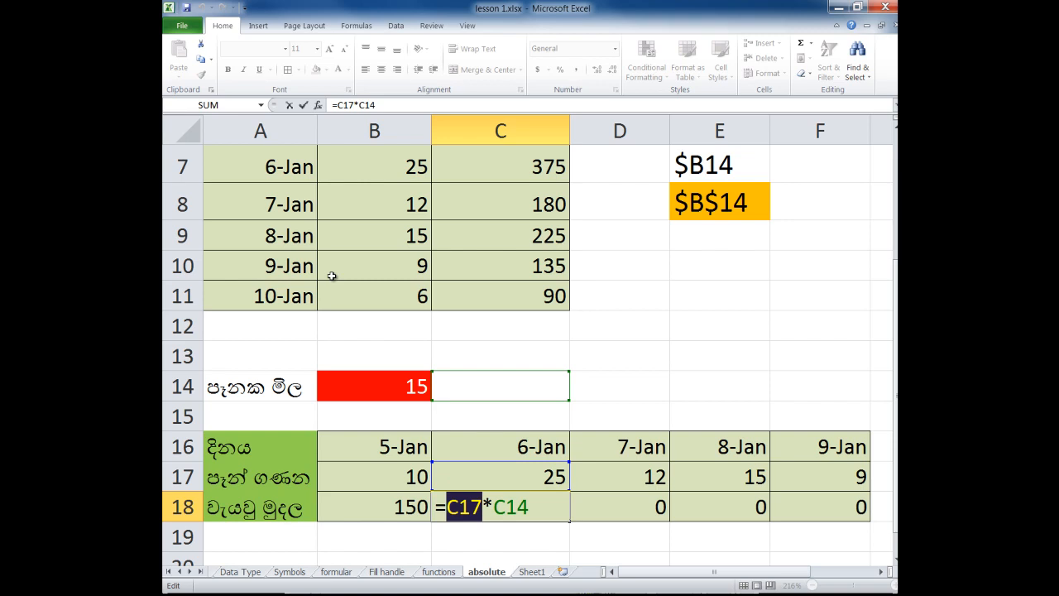
{"action": "key", "text": "Return"}
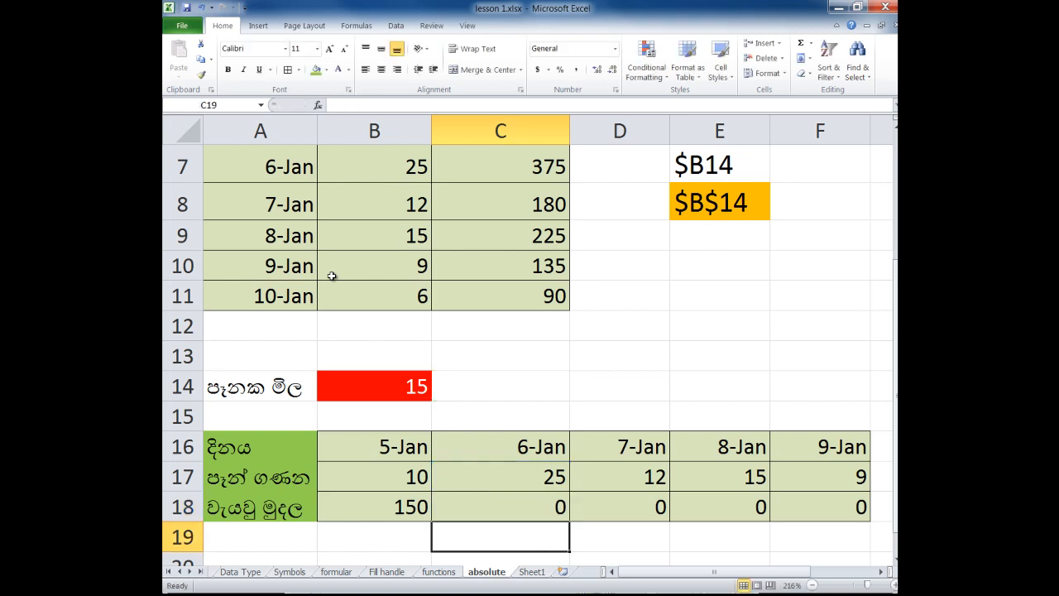
Lock the price column in B18 with =B17*$B14 and fill the formula across through F18.
{"action": "key", "text": "Up"}
{"action": "key", "text": "Left"}
{"action": "key", "text": "F2"}
{"action": "key", "text": "Left"}
{"action": "key", "text": "Left"}
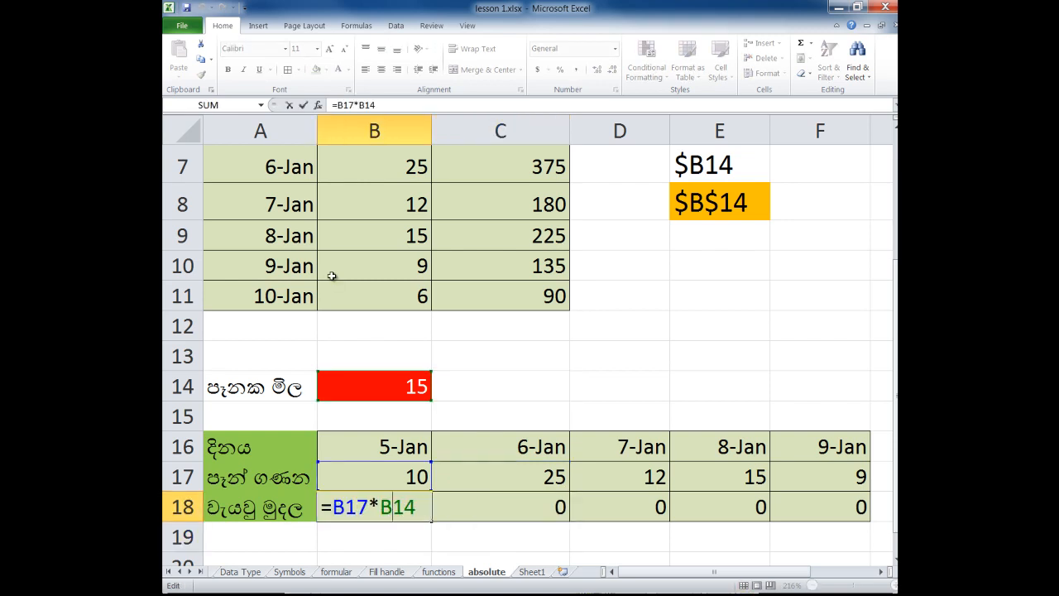
{"action": "key", "text": "Left"}
{"action": "key", "text": "Right"}
{"action": "key", "text": "Left"}
{"action": "type", "text": "$"}
{"action": "key", "text": "Return"}
{"action": "key", "text": "Up"}
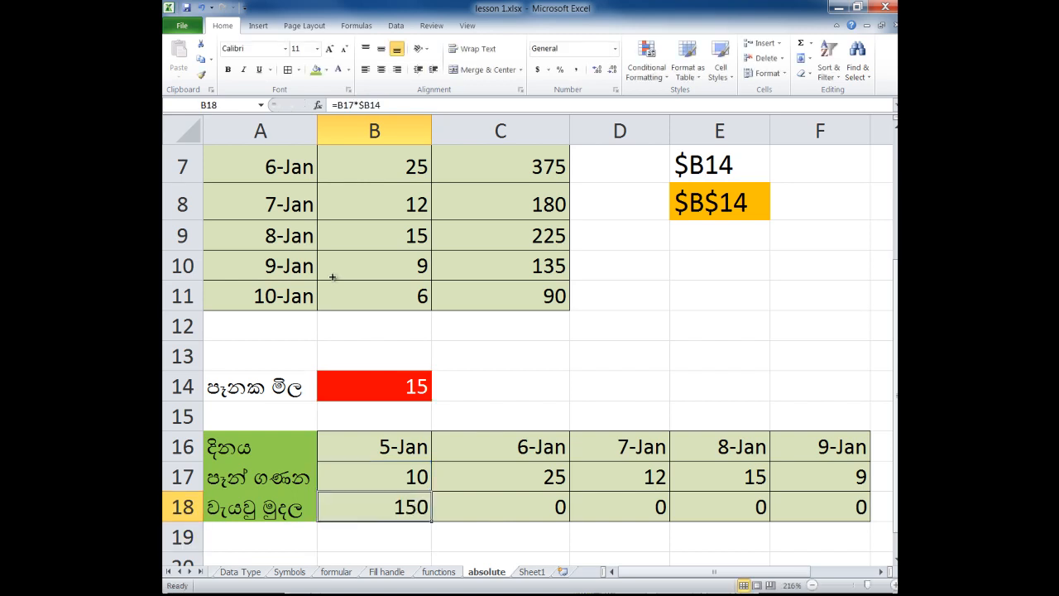
{"action": "left_click_drag", "start_coordinate": [431, 522], "coordinate": [861, 512]}
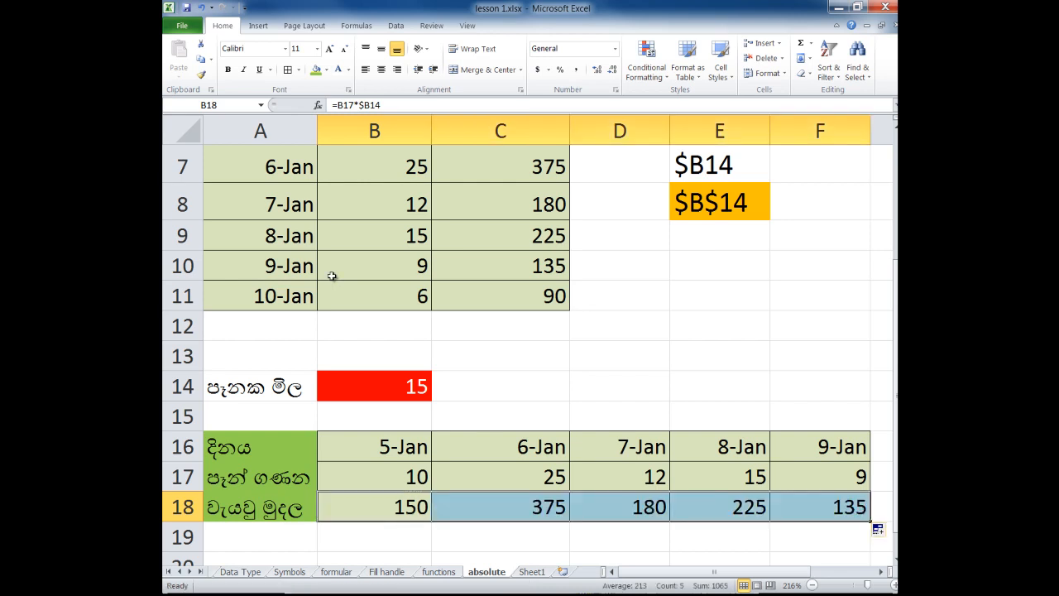
Turn the formulas in B18, C18 and D18 into text so that the cells display the formulas themselves.
{"action": "key", "text": "F2"}
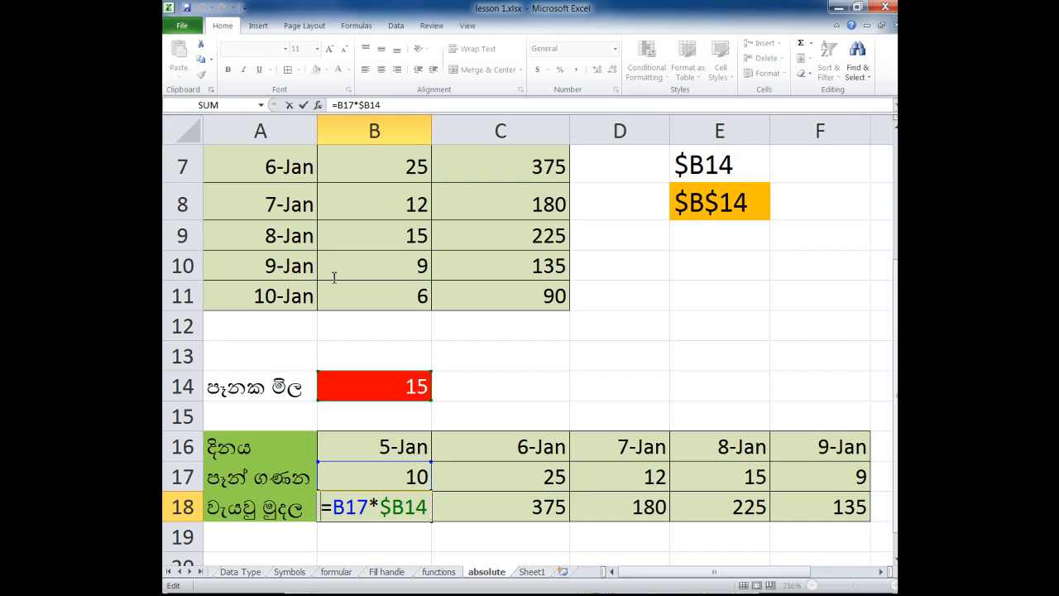
{"action": "key", "text": "Return"}
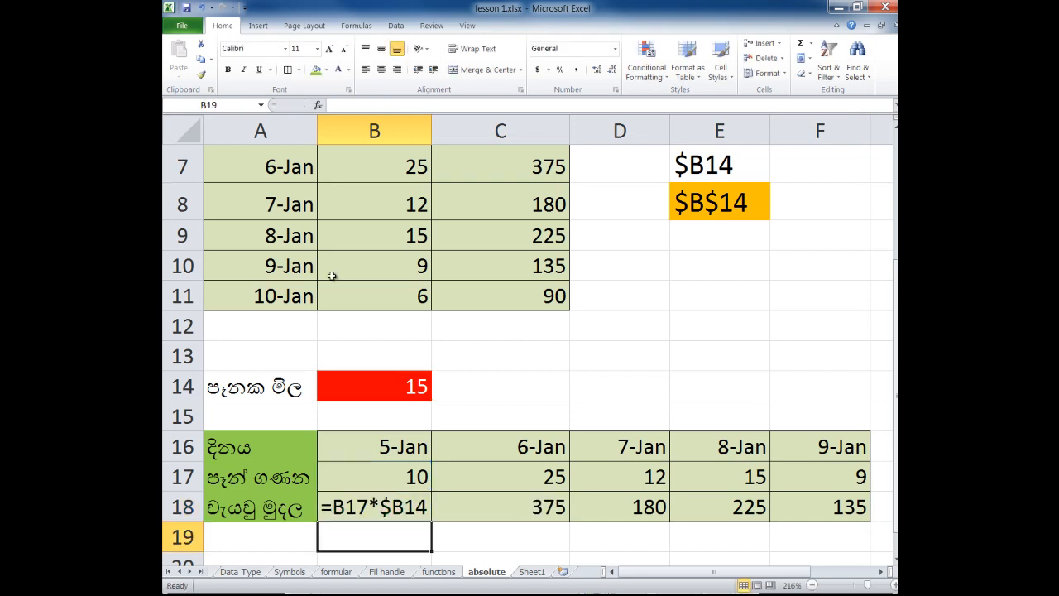
{"action": "key", "text": "Up"}
{"action": "key", "text": "Right"}
{"action": "key", "text": "F2"}
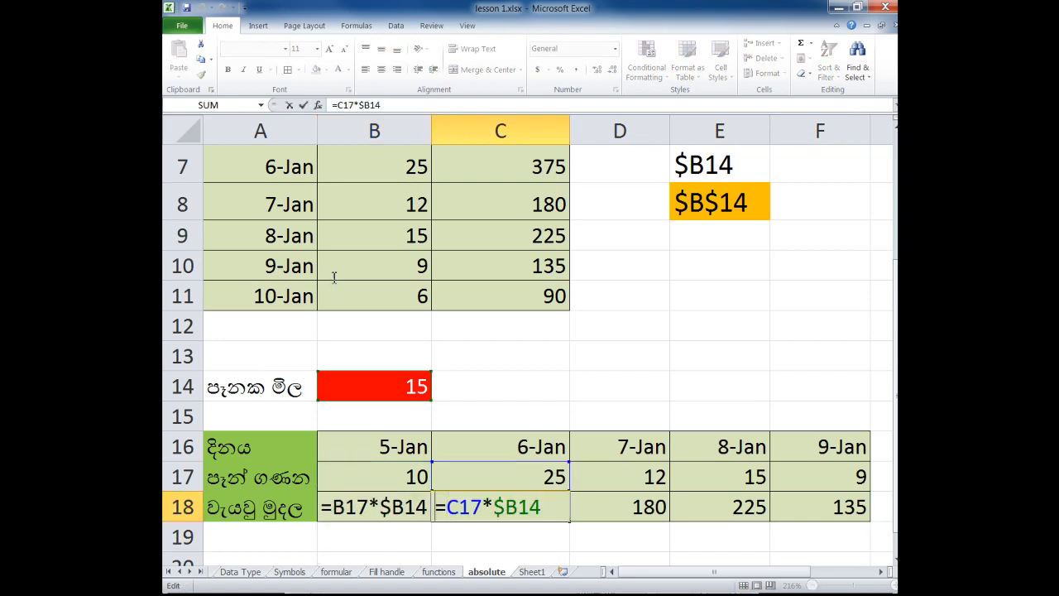
{"action": "key", "text": "Return"}
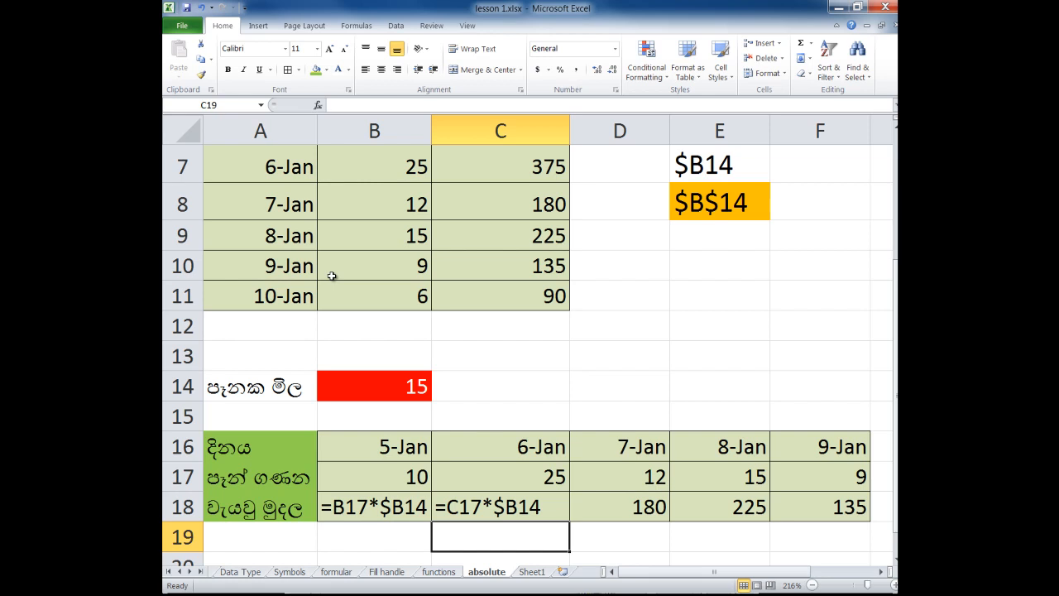
{"action": "key", "text": "Up"}
{"action": "key", "text": "Right"}
{"action": "key", "text": "F2"}
{"action": "key", "text": "Escape"}
{"action": "key", "text": "F2"}
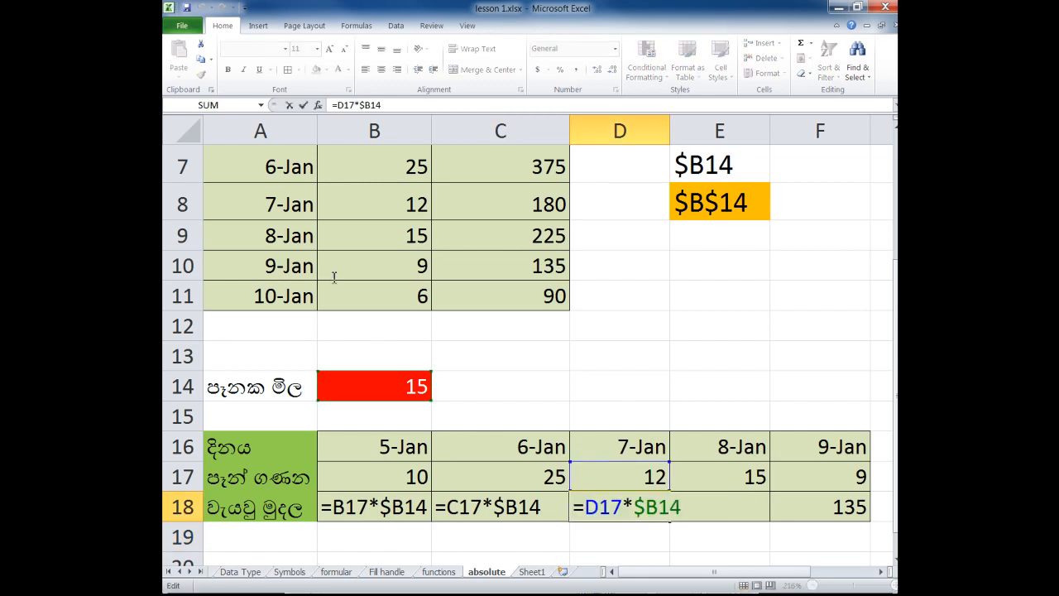
{"action": "key", "text": "Return"}
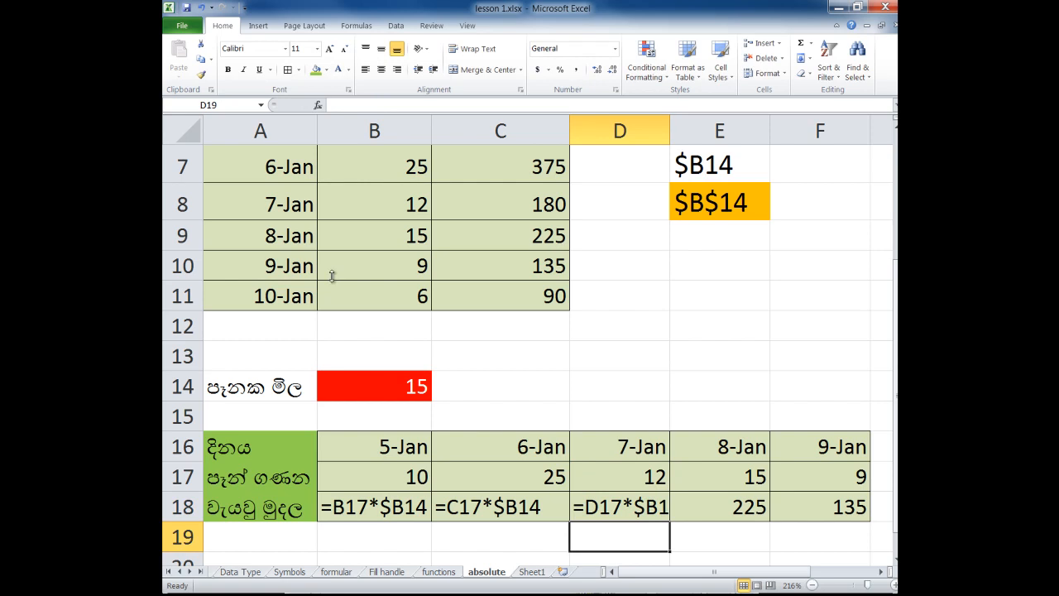
AutoFit the width of column D to its contents.
{"action": "key", "text": "alt+h"}
{"action": "key", "text": "o"}
{"action": "key", "text": "i"}
{"action": "key", "text": "Right"}
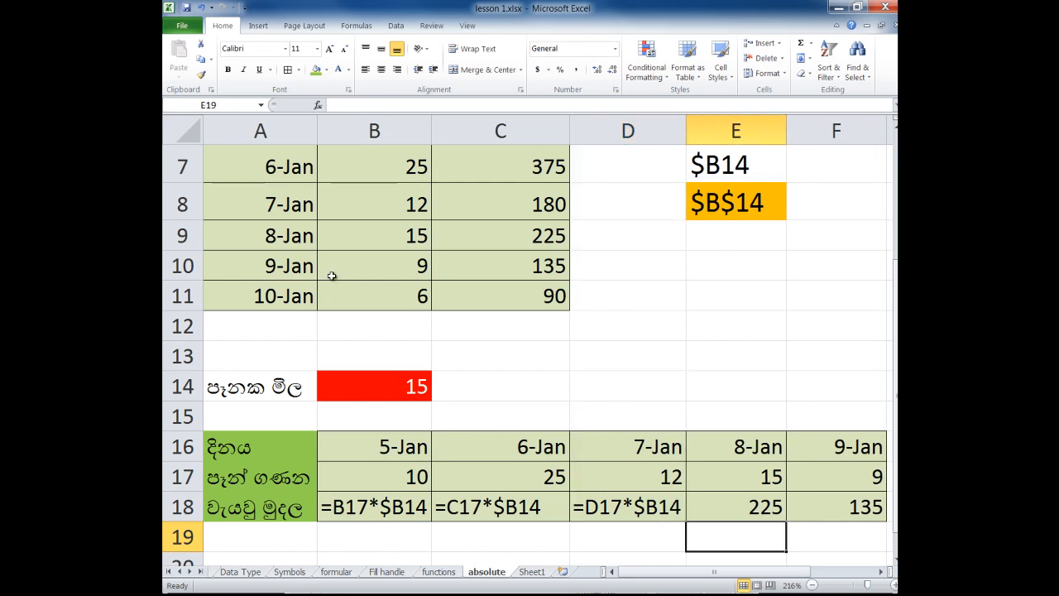
Select the reference examples B$14, $B14 and $B$14 in E6:E8 for review.
{"action": "scroll", "coordinate": [331, 276], "scroll_direction": "up", "scroll_amount": 2}
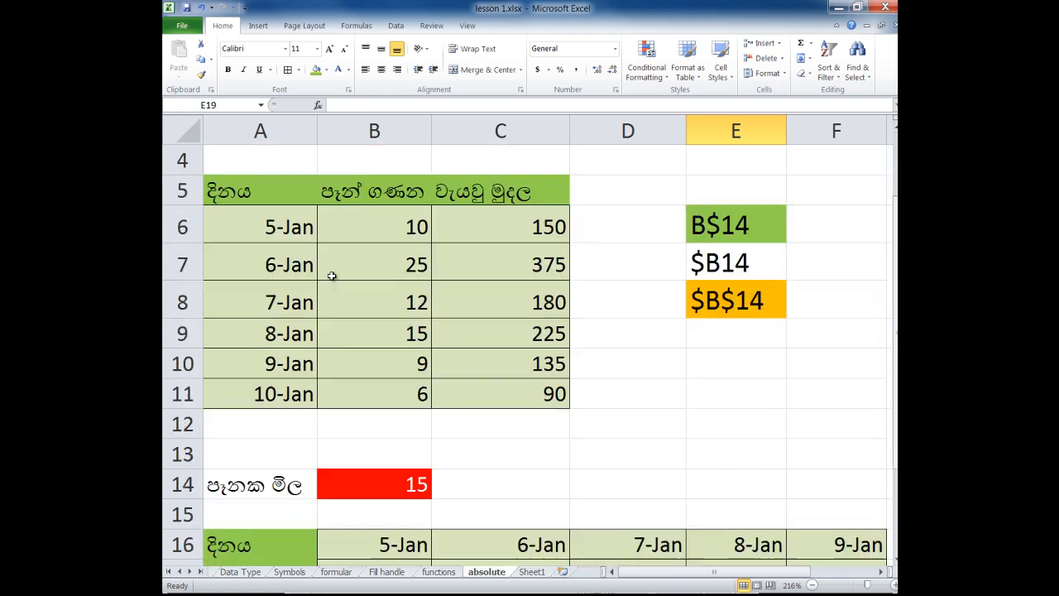
{"action": "scroll", "coordinate": [331, 276], "scroll_direction": "down", "scroll_amount": 1}
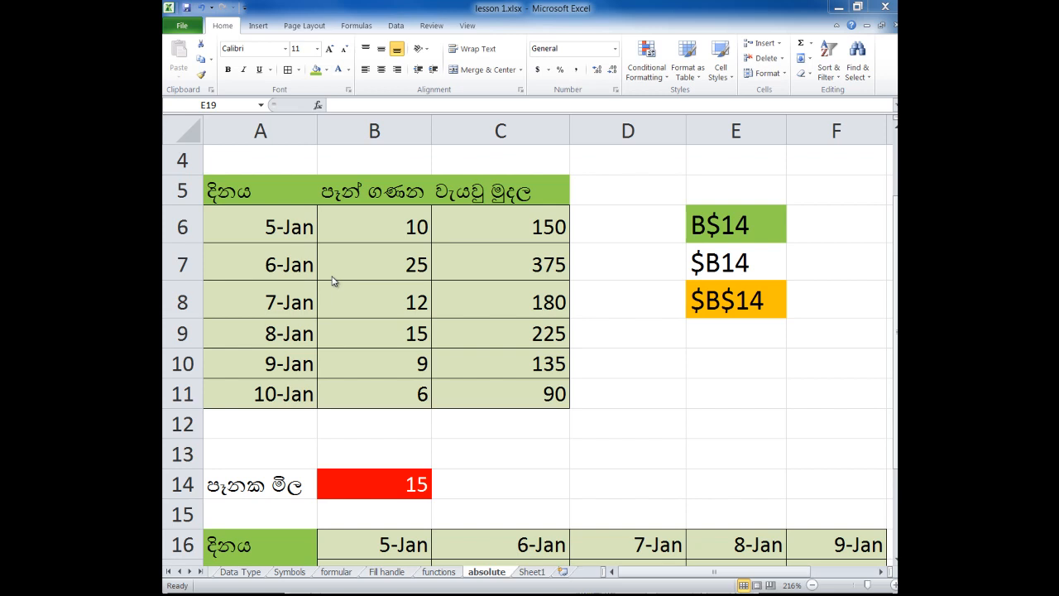
{"action": "key", "text": "Up"}
{"action": "key", "text": "Up"}
{"action": "key", "text": "Up"}
{"action": "key", "text": "Up"}
{"action": "key", "text": "Up"}
{"action": "key", "text": "Up"}
{"action": "key", "text": "Up"}
{"action": "key", "text": "Up"}
{"action": "key", "text": "Up"}
{"action": "key", "text": "Up"}
{"action": "key", "text": "Up"}
{"action": "key", "text": "Up"}
{"action": "key", "text": "Up"}
{"action": "key", "text": "shift+Down"}
{"action": "key", "text": "shift+Down"}
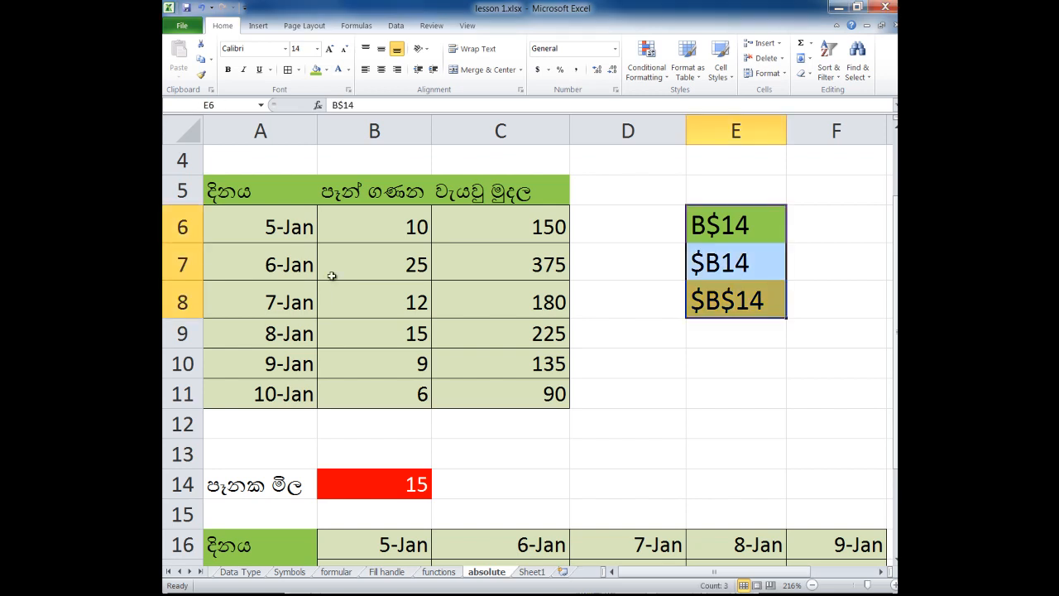
{"action": "key", "text": "Down"}
{"action": "key", "text": "Down"}
{"action": "key", "text": "Down"}
{"action": "key", "text": "Down"}
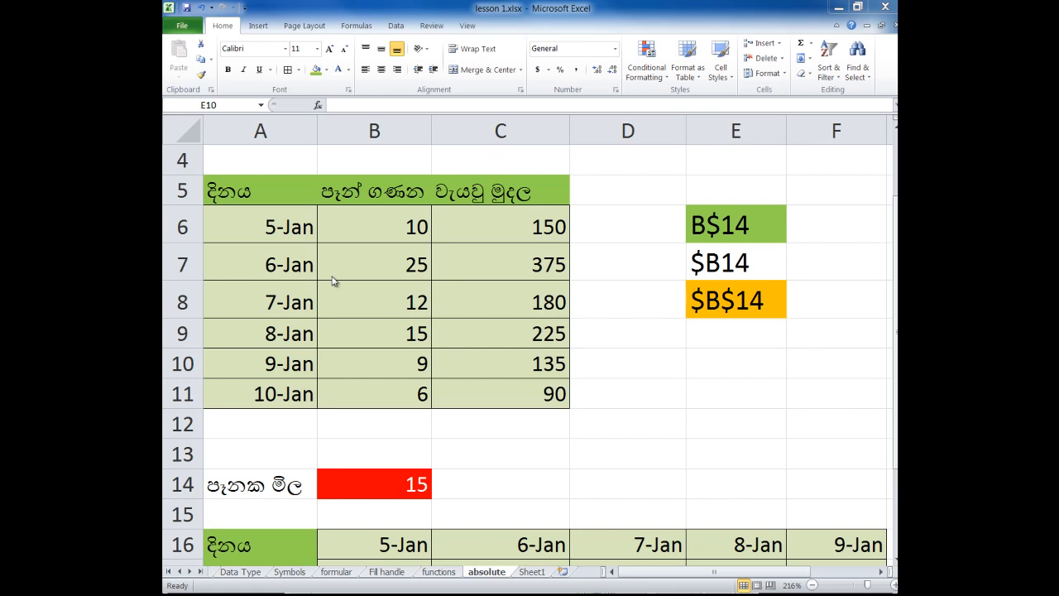
{"action": "key", "text": "Up"}
{"action": "key", "text": "Left"}
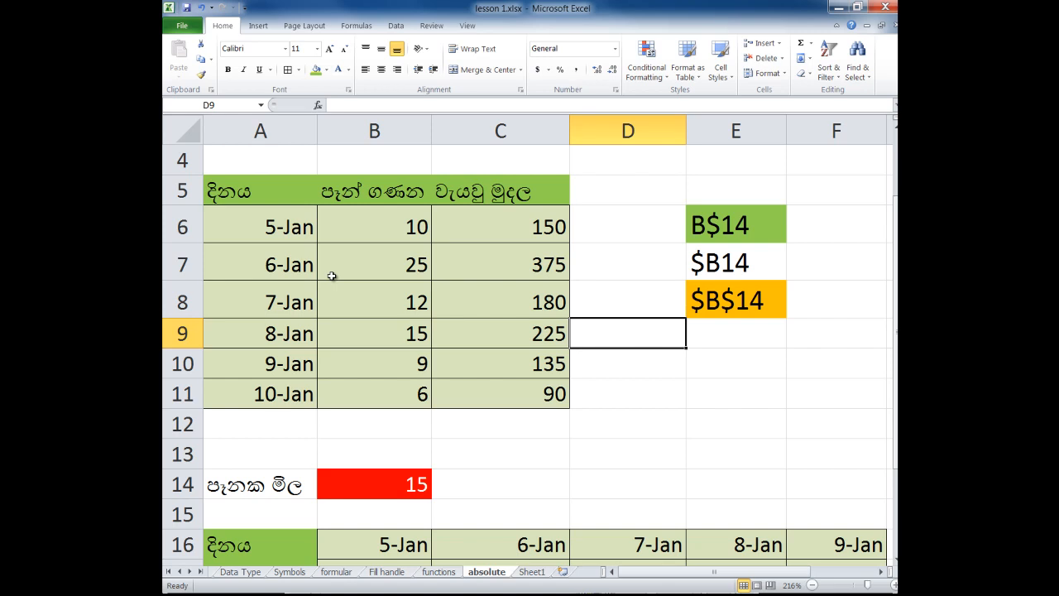
{"action": "key", "text": "ctrl+Page_Up"}
{"action": "key", "text": "ctrl+Page_Down"}
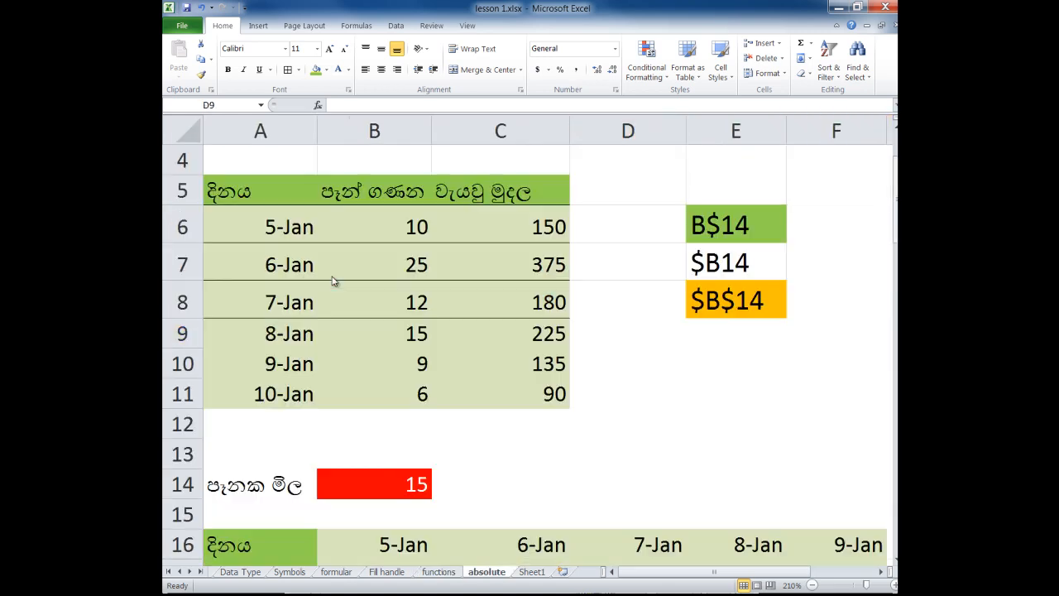
{"action": "scroll", "coordinate": [334, 281], "scroll_direction": "up", "scroll_amount": 1}
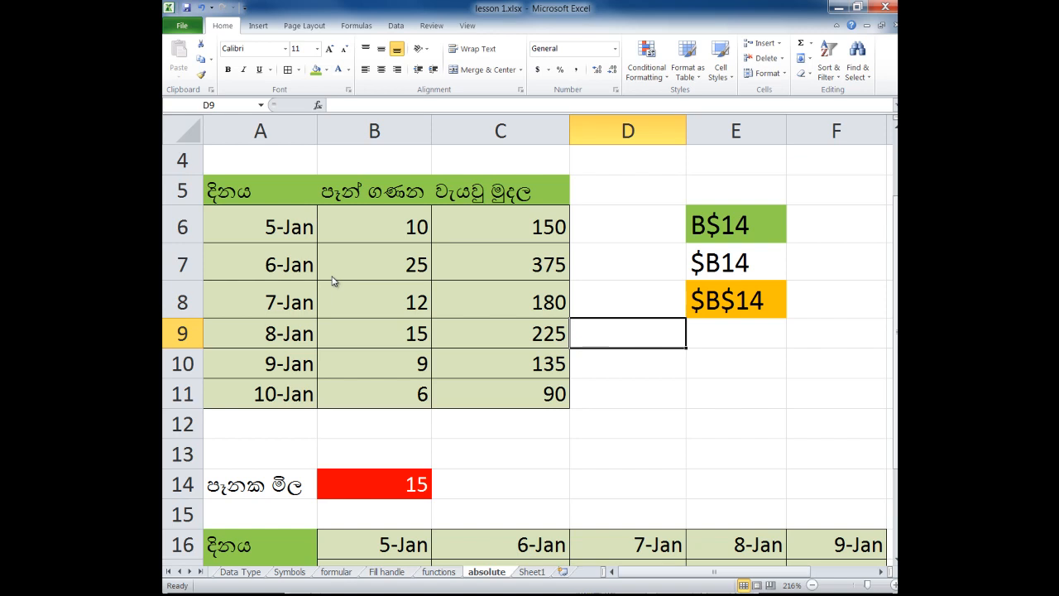
{"action": "key", "text": "Down"}
{"action": "key", "text": "Down"}
{"action": "key", "text": "Down"}
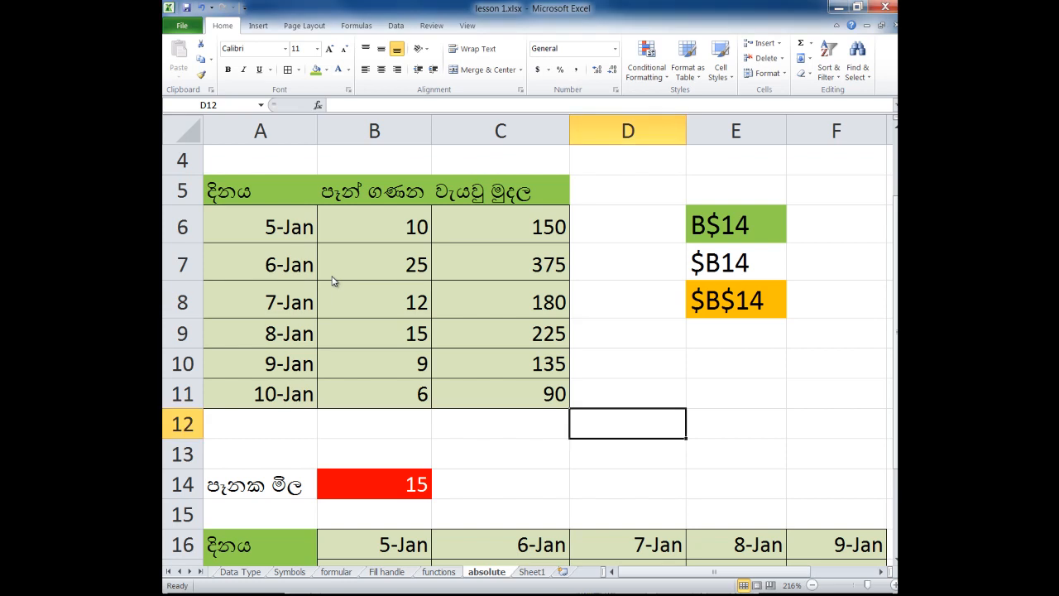
{"action": "key", "text": "Up"}
{"action": "key", "text": "Up"}
{"action": "key", "text": "Up"}
{"action": "key", "text": "Right"}
{"action": "key", "text": "Down"}
{"action": "key", "text": "Down"}
{"action": "key", "text": "Down"}
{"action": "key", "text": "Down"}
{"action": "key", "text": "Up"}
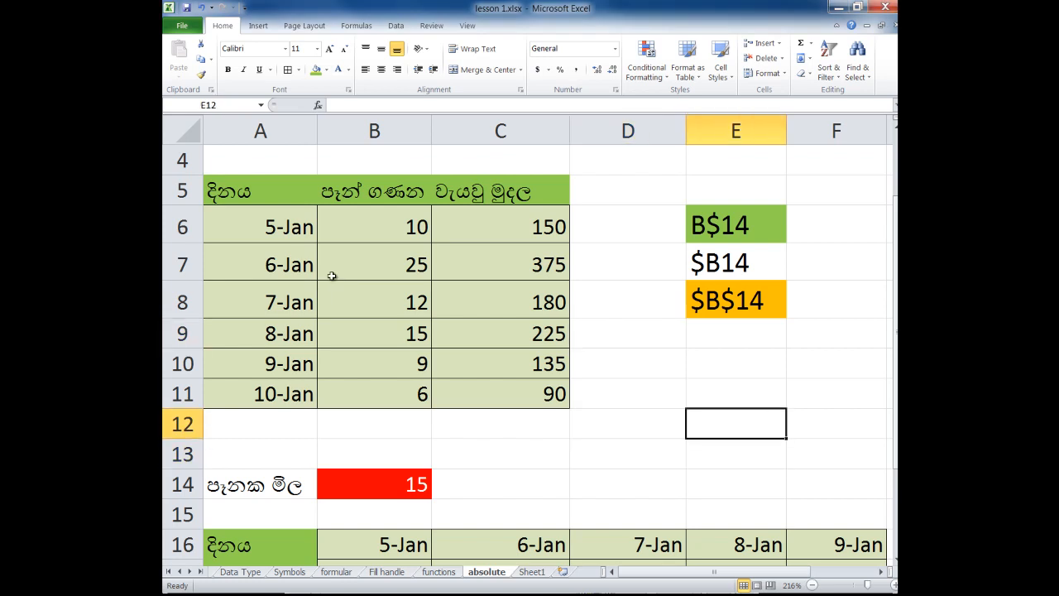